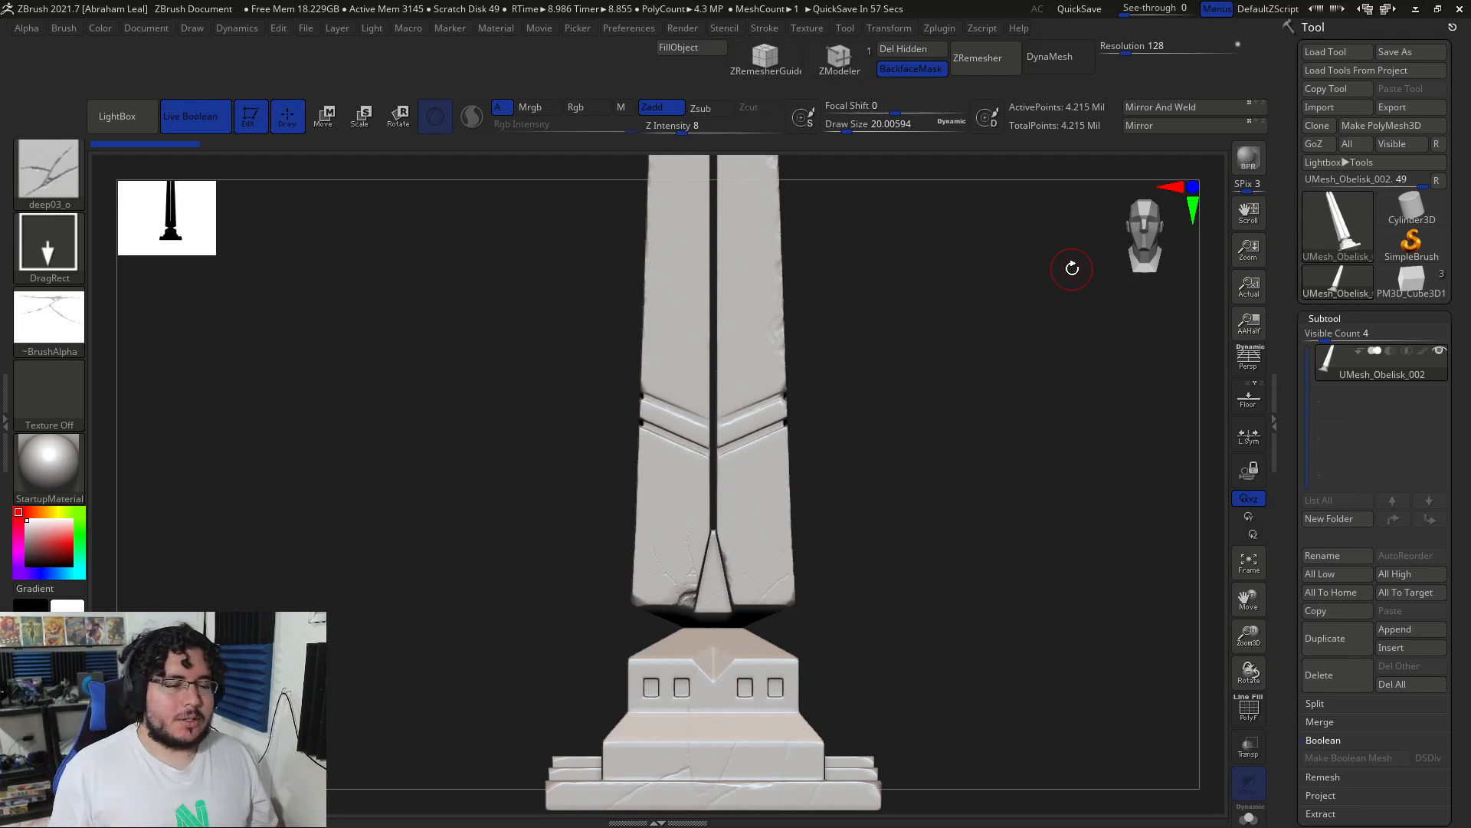
Step: Frame the whole obelisk from the front and run Decimation Master's Pre-process Current on it
alt+drag(941, 382, 972, 515)
shift+drag(976, 460, 1001, 459)
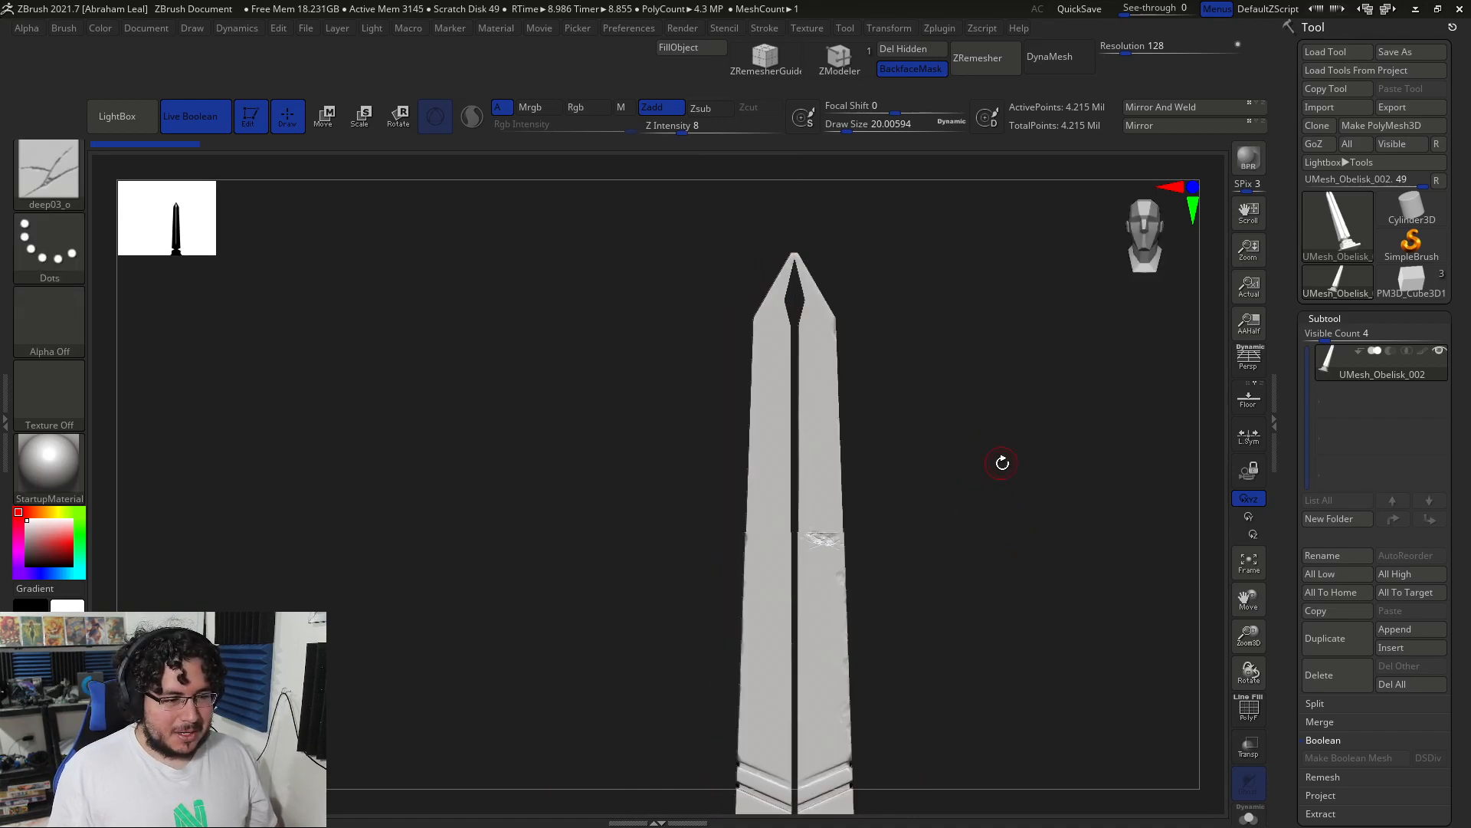
click(942, 27)
click(991, 186)
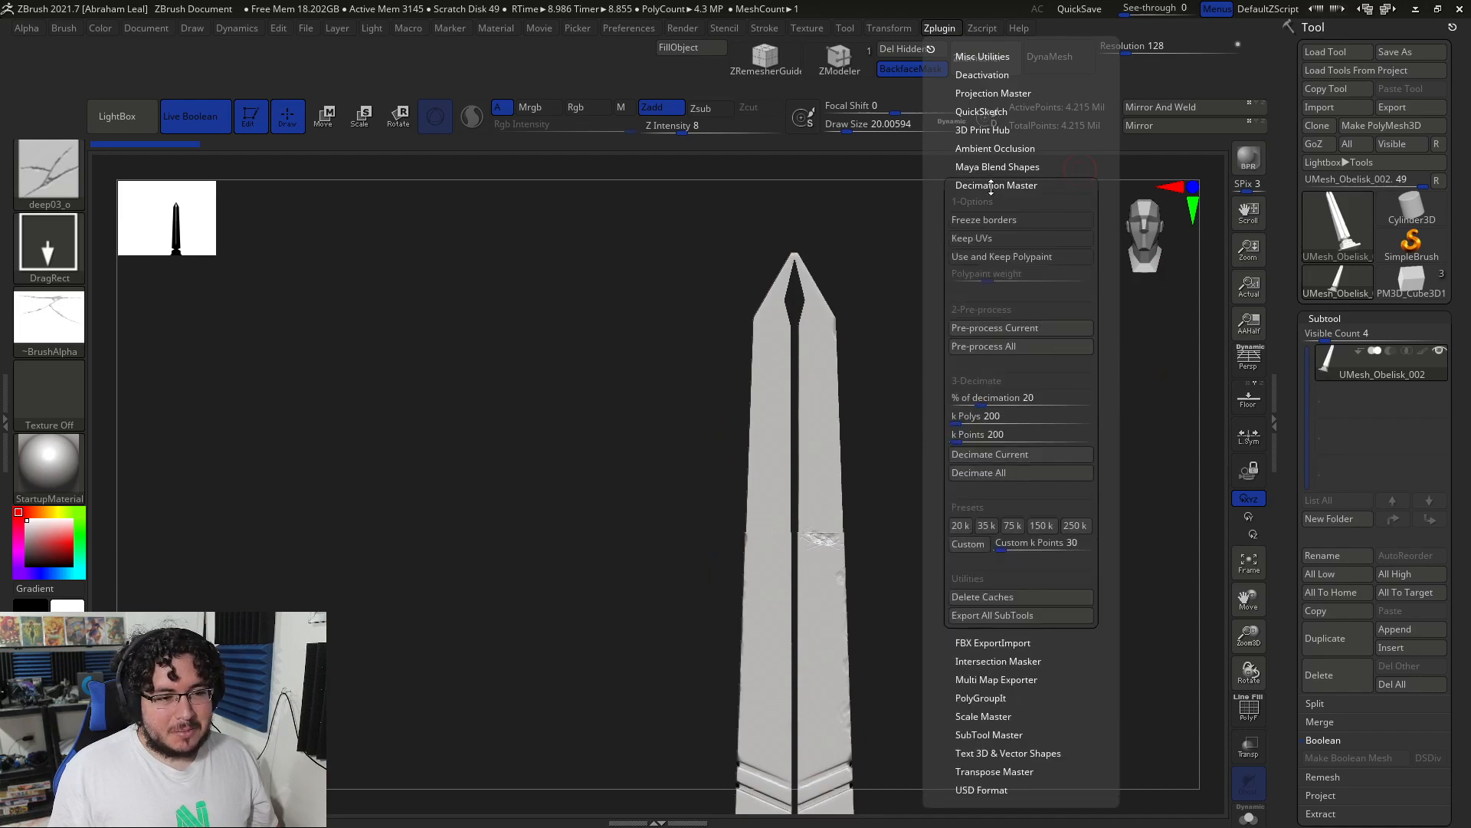
click(993, 331)
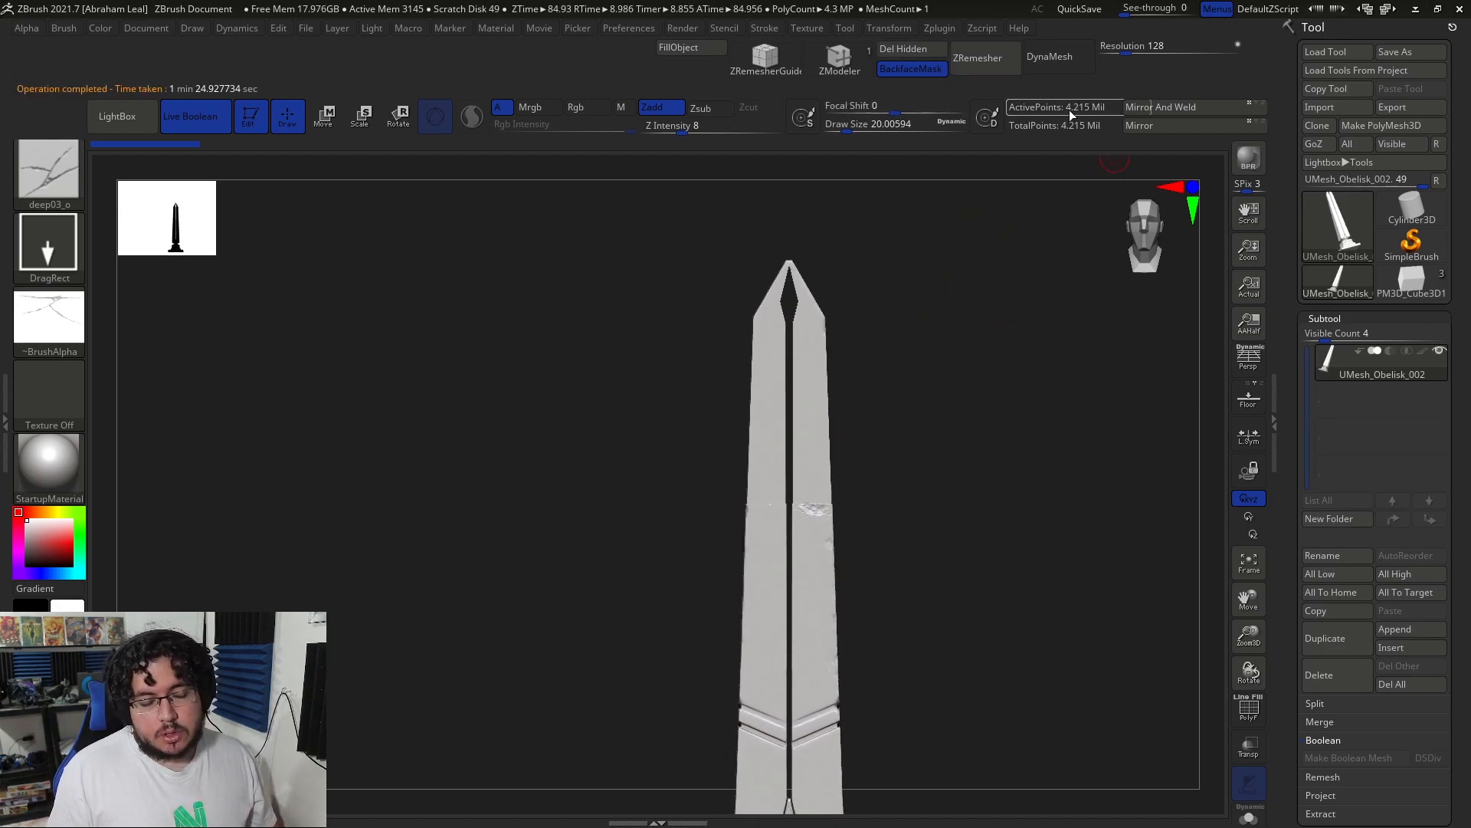
Step: Set Decimation Master's % of decimation to 10 and decimate the current mesh
click(934, 27)
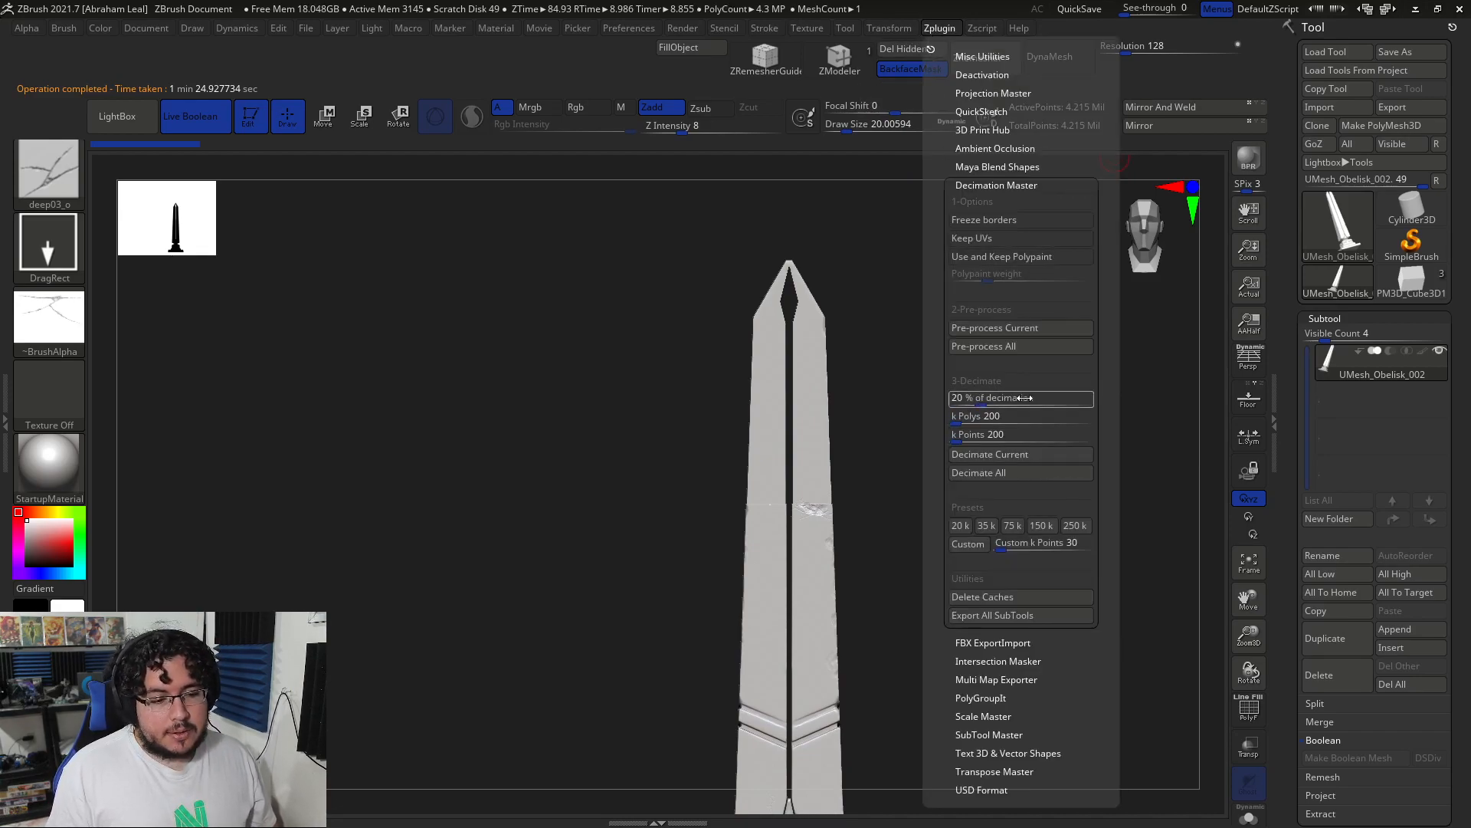
click(984, 396)
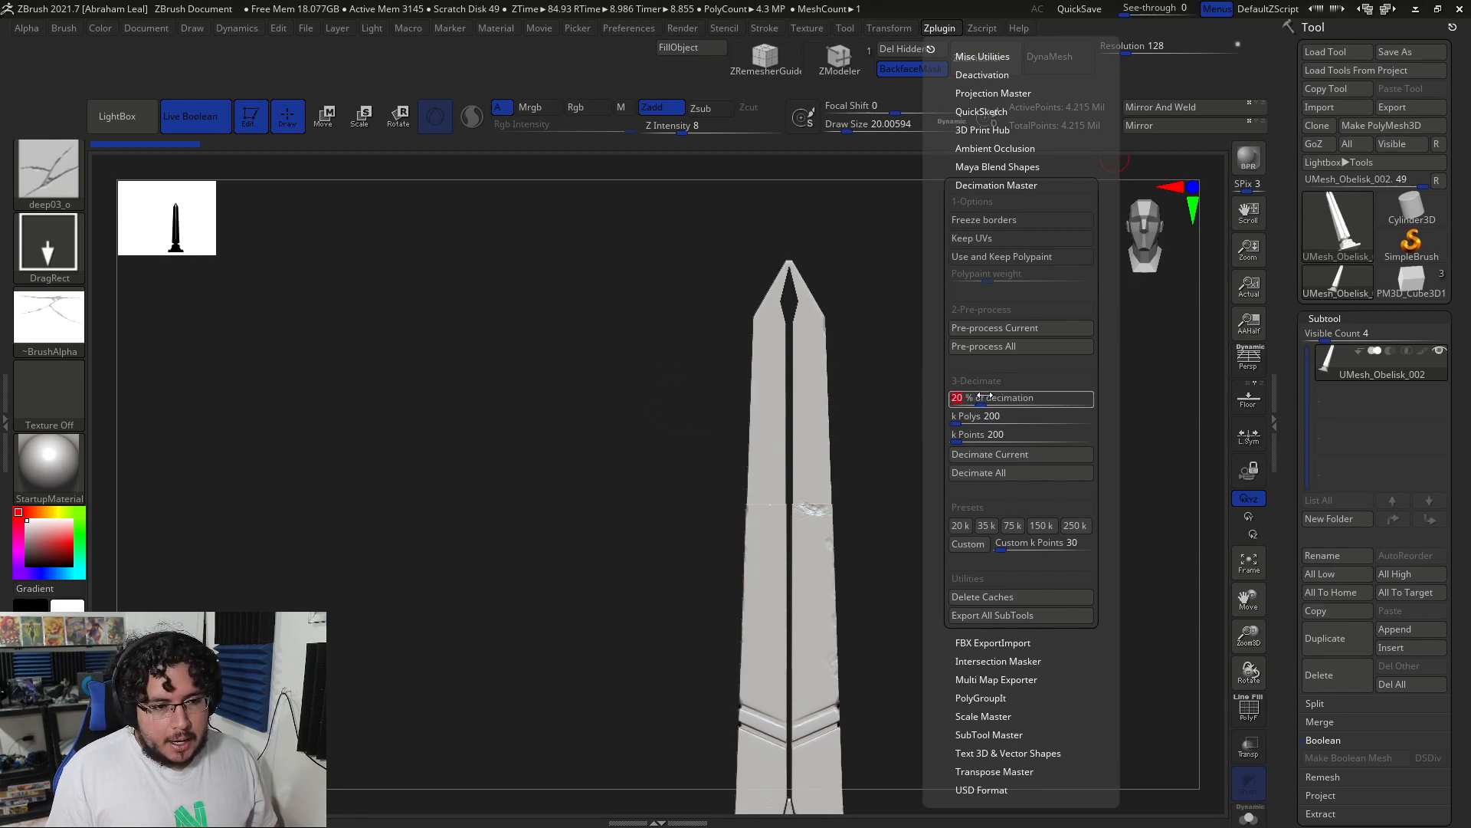
text(10)
key(Return)
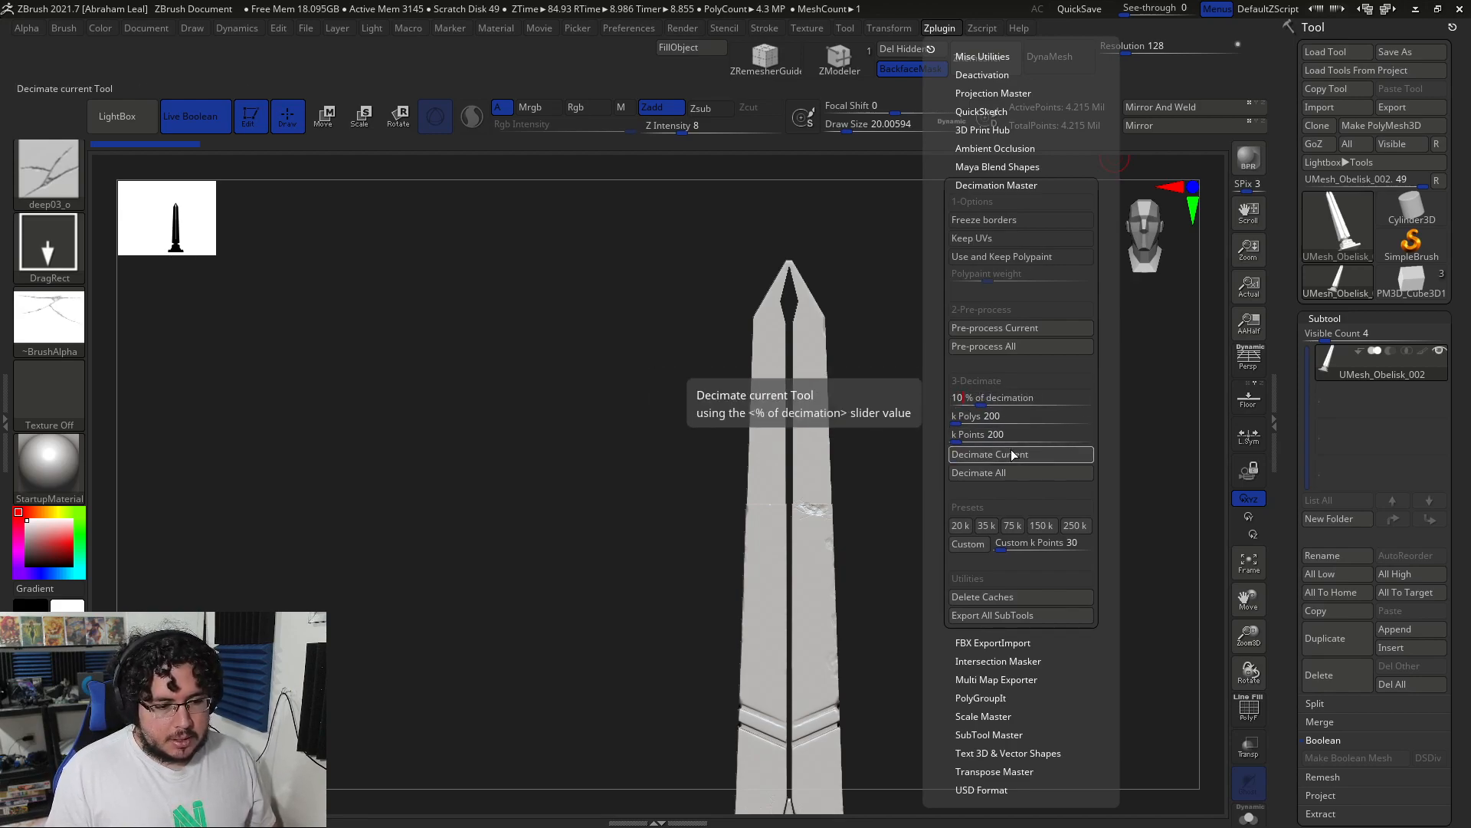
click(1010, 452)
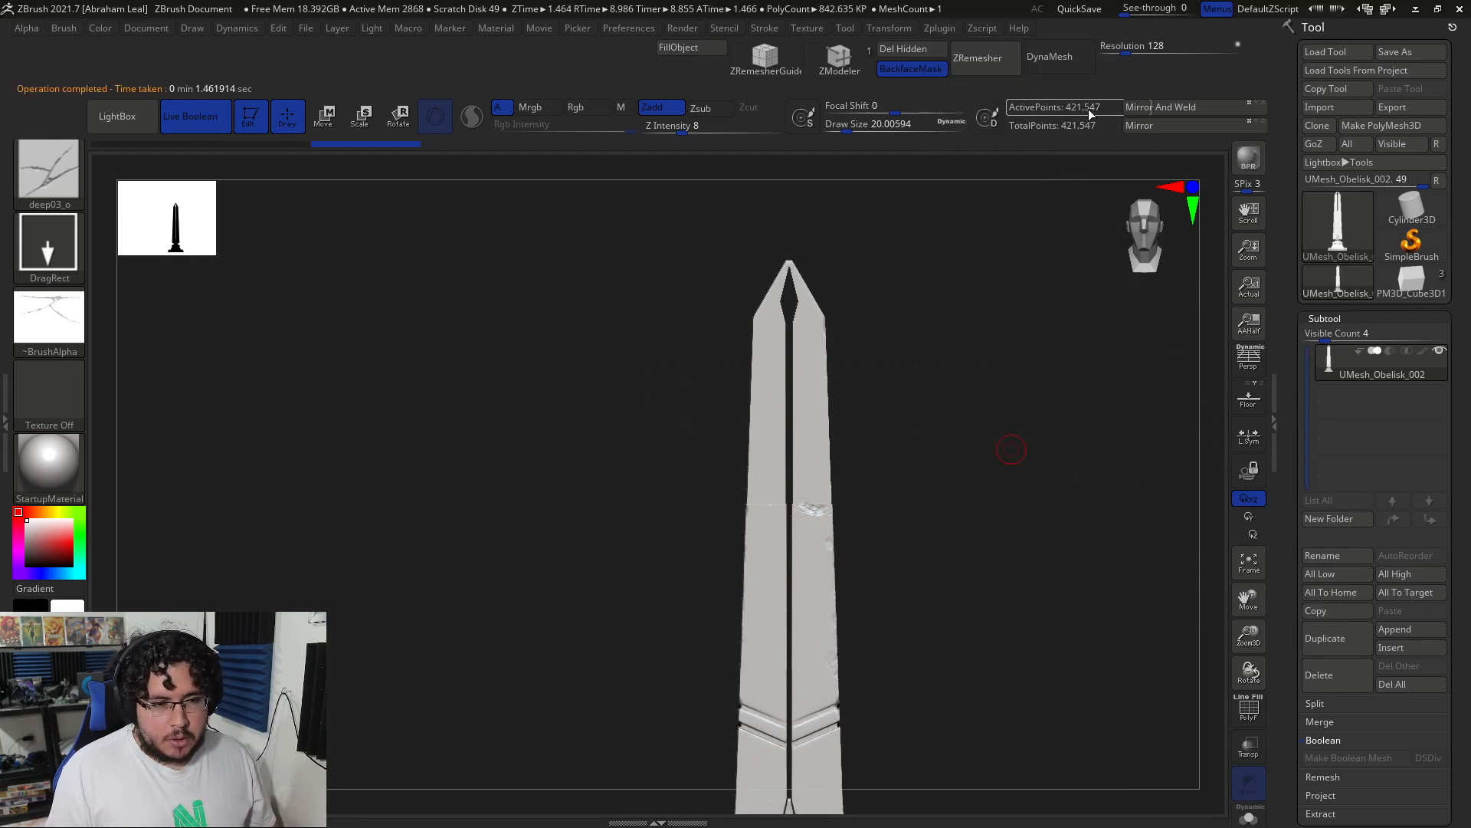
Step: Inspect the shaft's seam, step through the undo history, and restore the latest decimated mesh
mouse_move(1026, 264)
mouse_down()
mouse_move(971, 336)
mouse_move(922, 240)
mouse_move(975, 411)
mouse_move(1004, 437)
mouse_move(989, 466)
mouse_up()
alt+drag(970, 321, 1144, 525)
alt+drag(1134, 375, 1094, 534)
mouse_move(335, 146)
mouse_down()
mouse_move(299, 148)
mouse_move(519, 147)
mouse_up()
drag(195, 148, 327, 151)
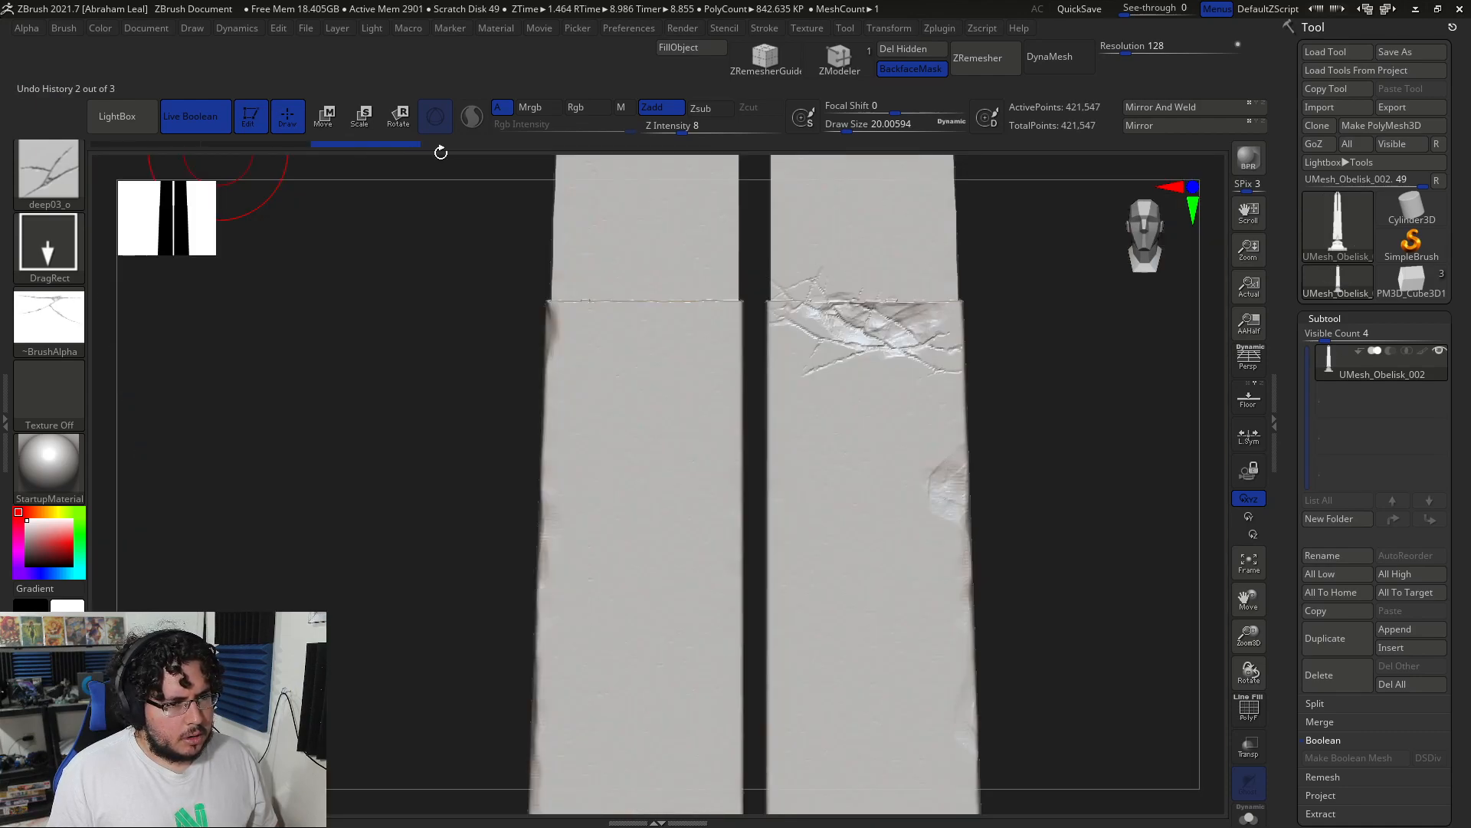
key(ctrl+s)
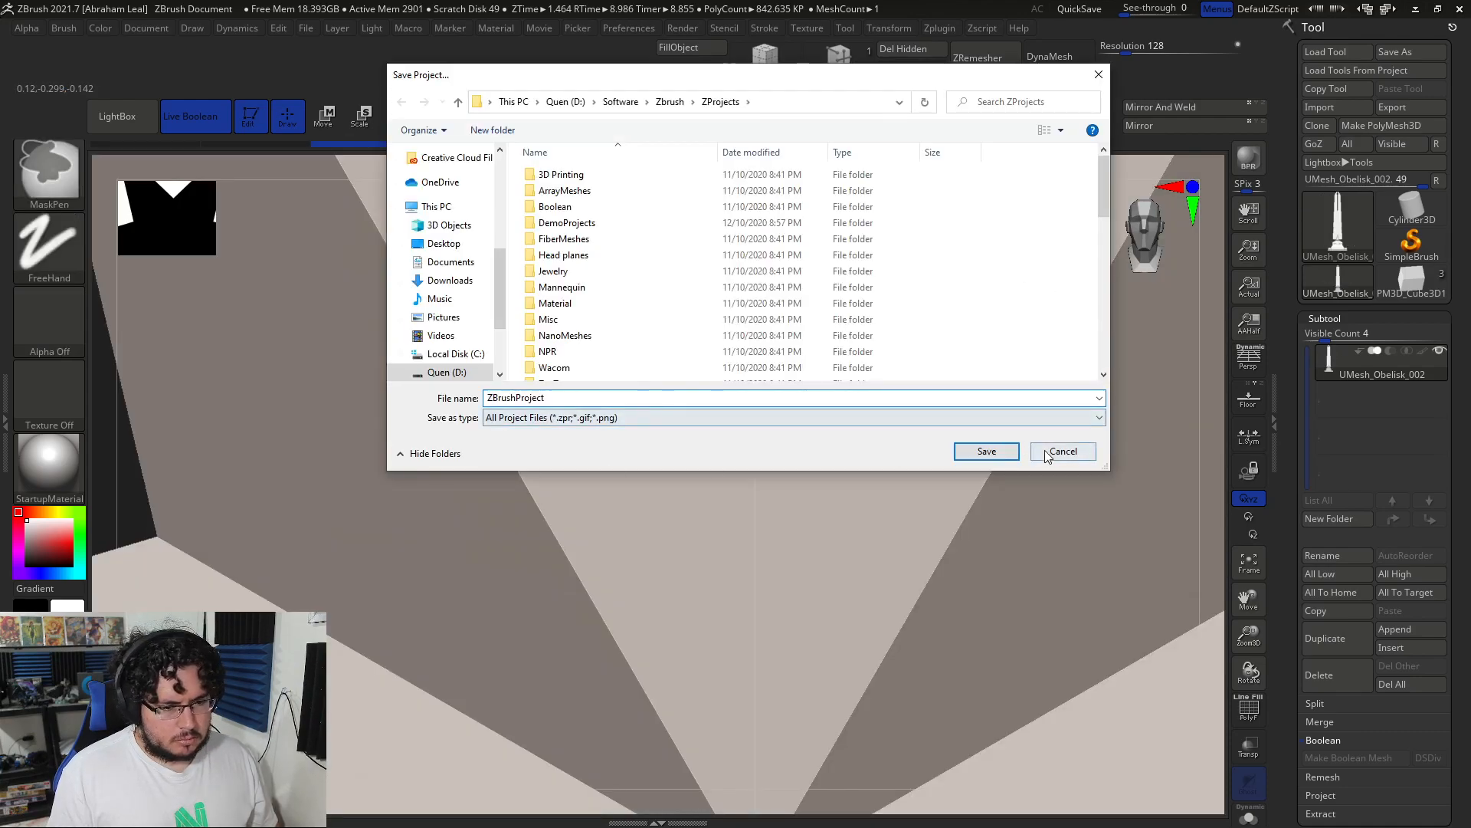
click(1062, 450)
click(325, 151)
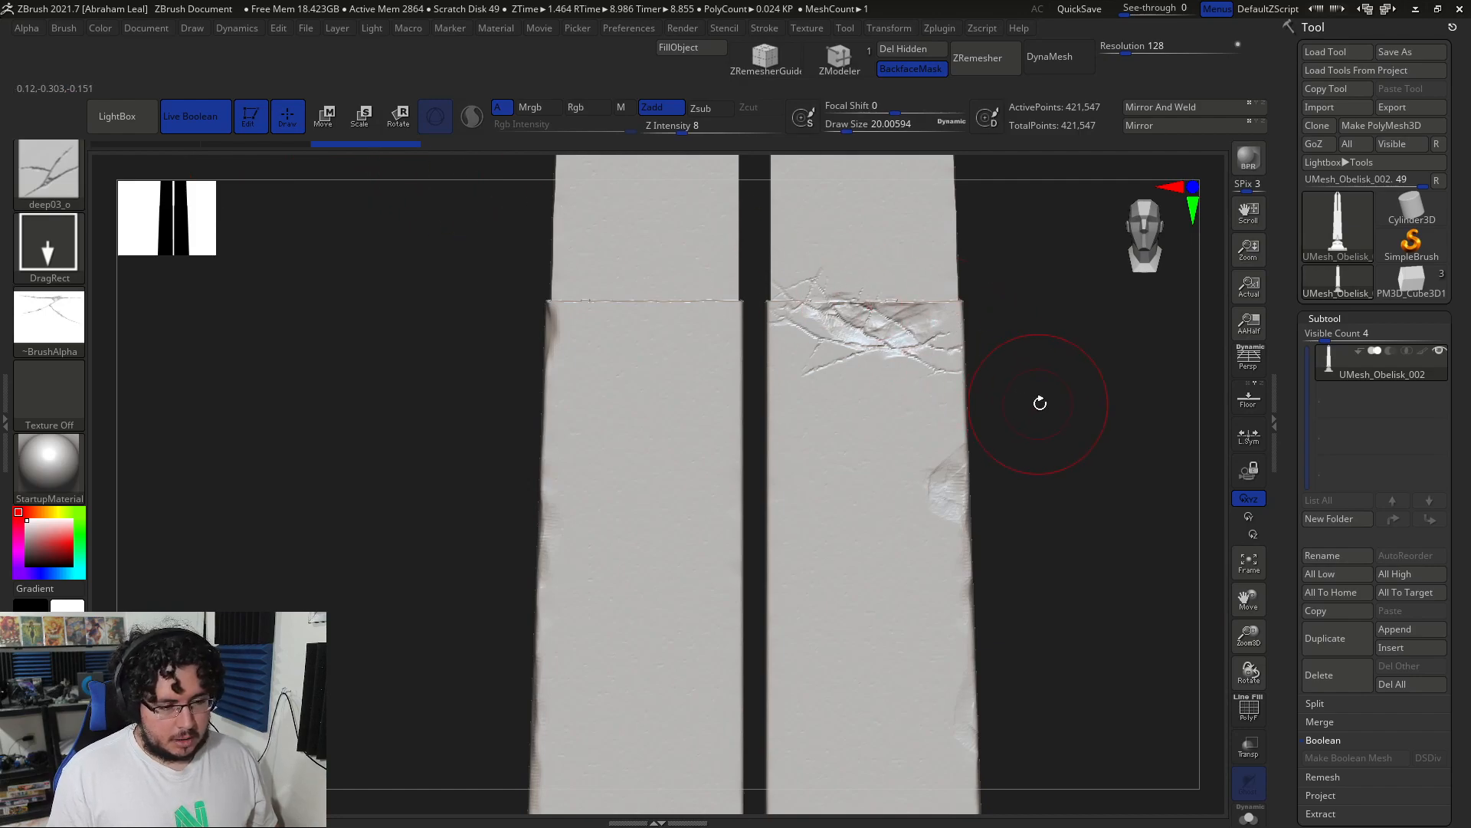
mouse_move(1074, 394)
mouse_down()
mouse_move(926, 532)
mouse_move(889, 486)
mouse_move(911, 481)
mouse_move(1179, 702)
mouse_up()
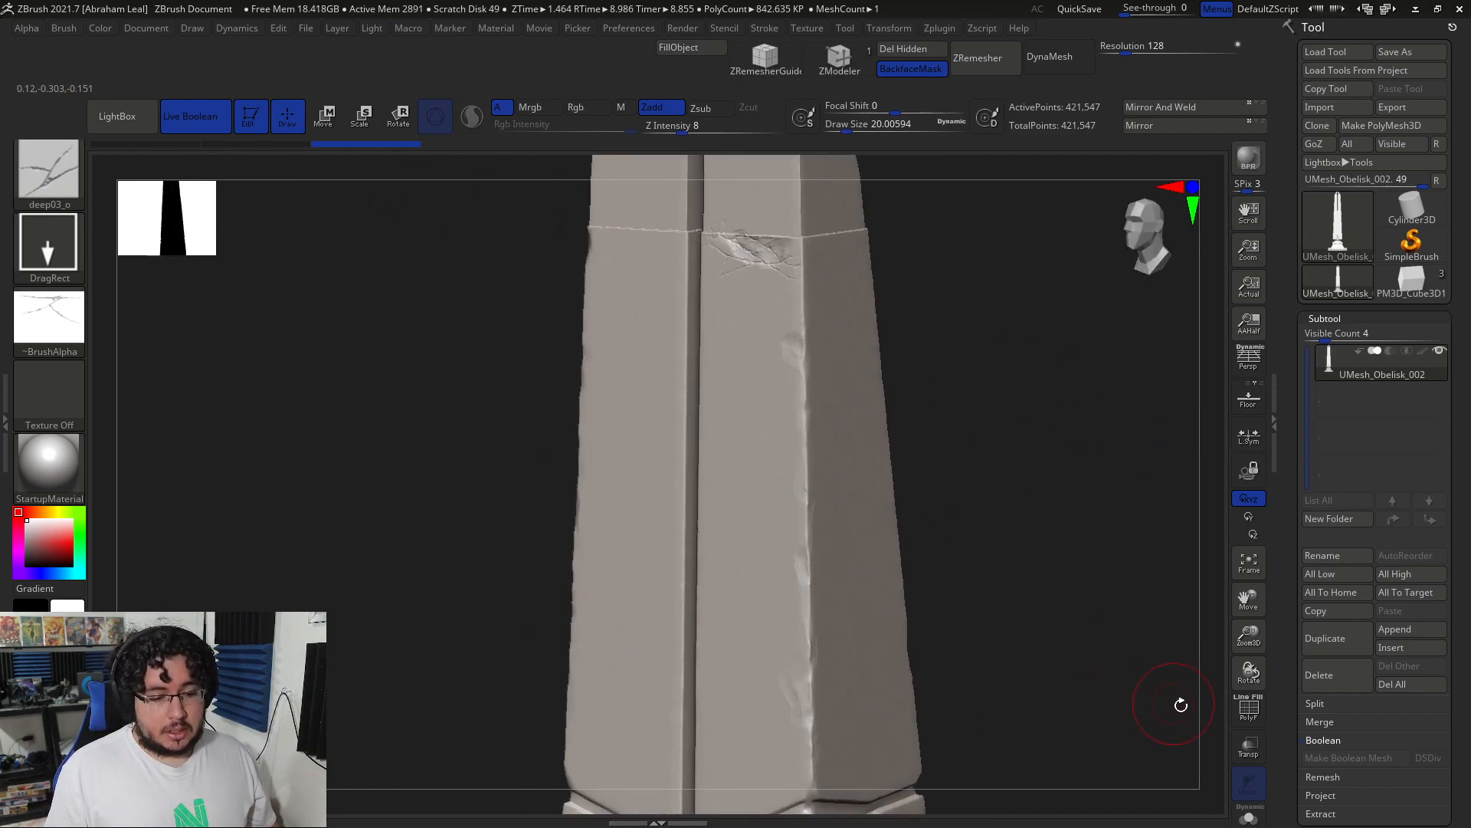
Step: Turn on the PolyF wireframe and return to a straight front view of the obelisk
click(1243, 714)
alt+drag(975, 488, 1035, 601)
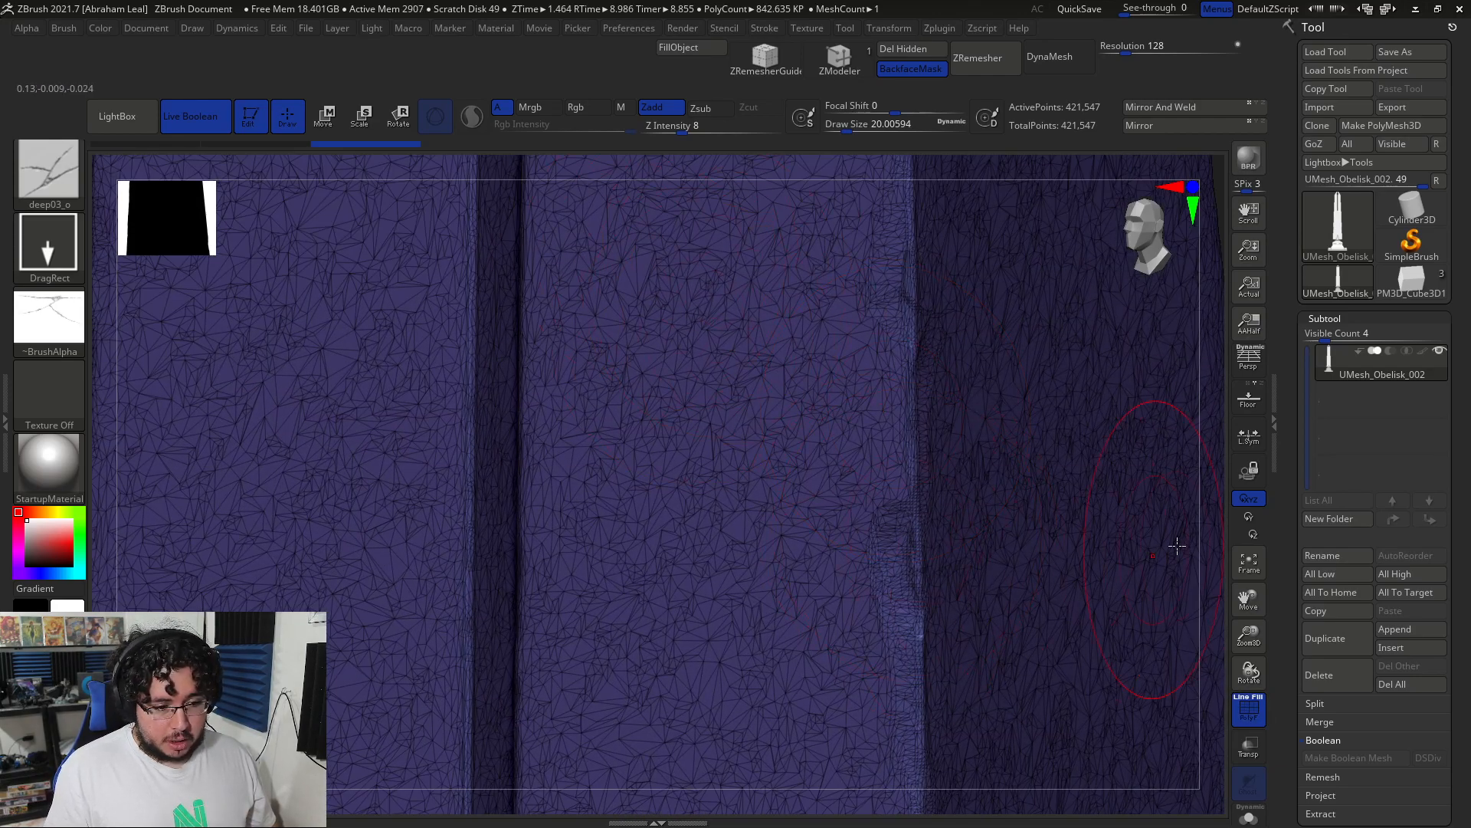
alt+drag(1089, 193, 990, 294)
alt+drag(1015, 414, 980, 306)
shift+drag(1028, 384, 1068, 384)
Step: Export the decimated mesh as an OBJ named 'Obelisk_high' into assets\Obelisk, then switch to Maya
click(1412, 108)
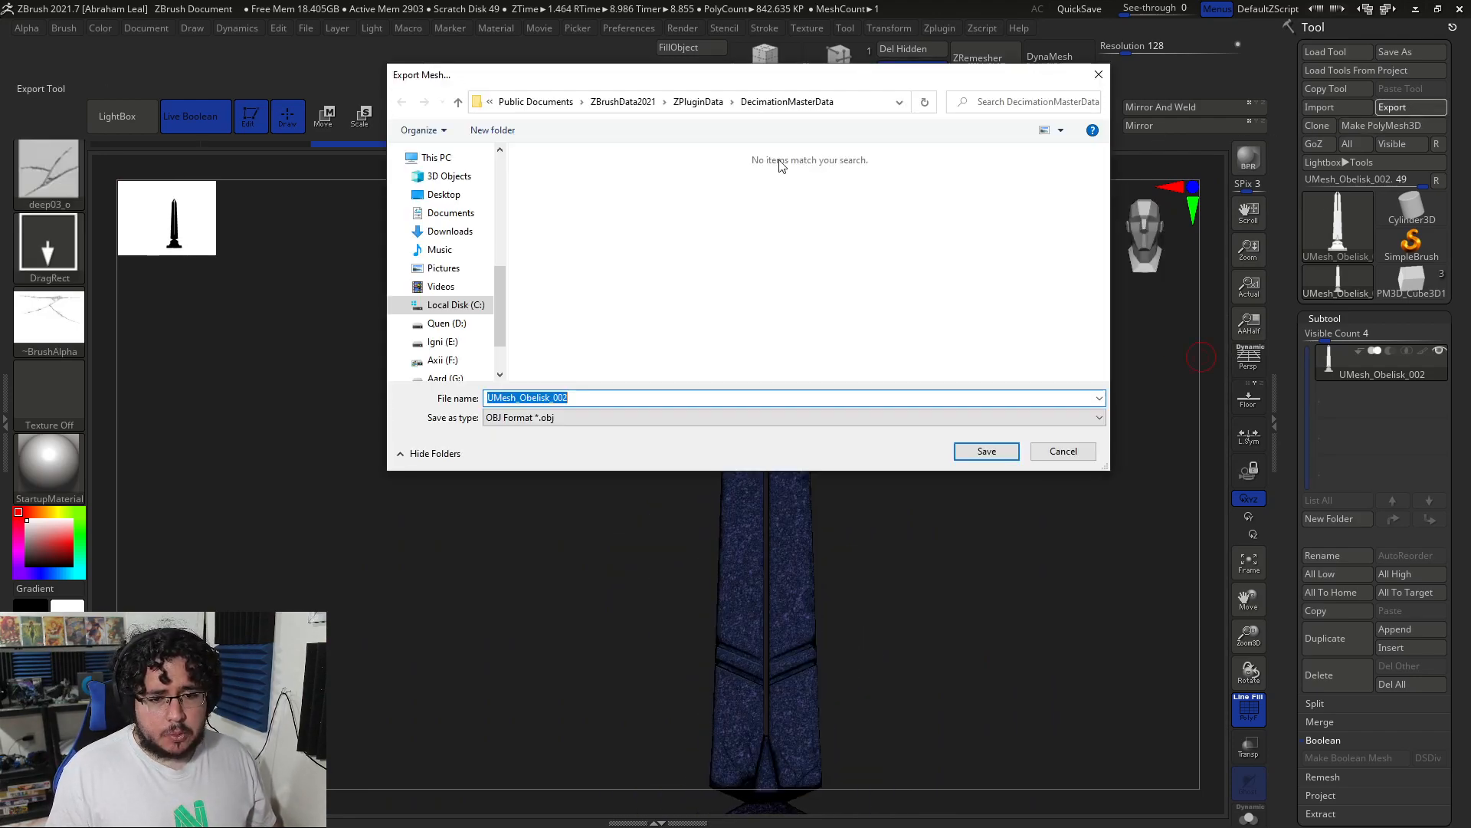
scroll(444, 253, up, 3)
click(441, 171)
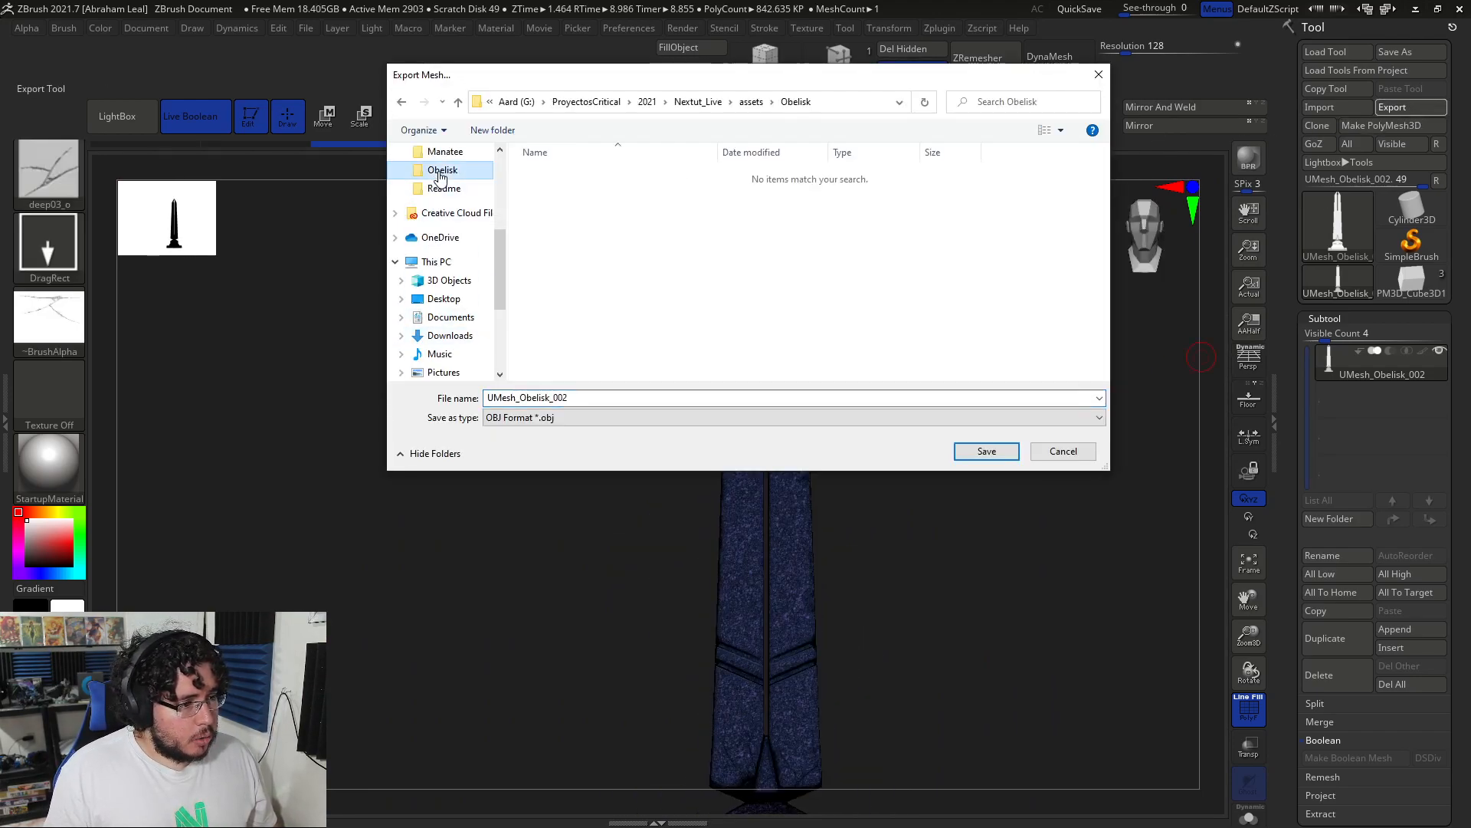
double_click(590, 397)
text(Obelisk)
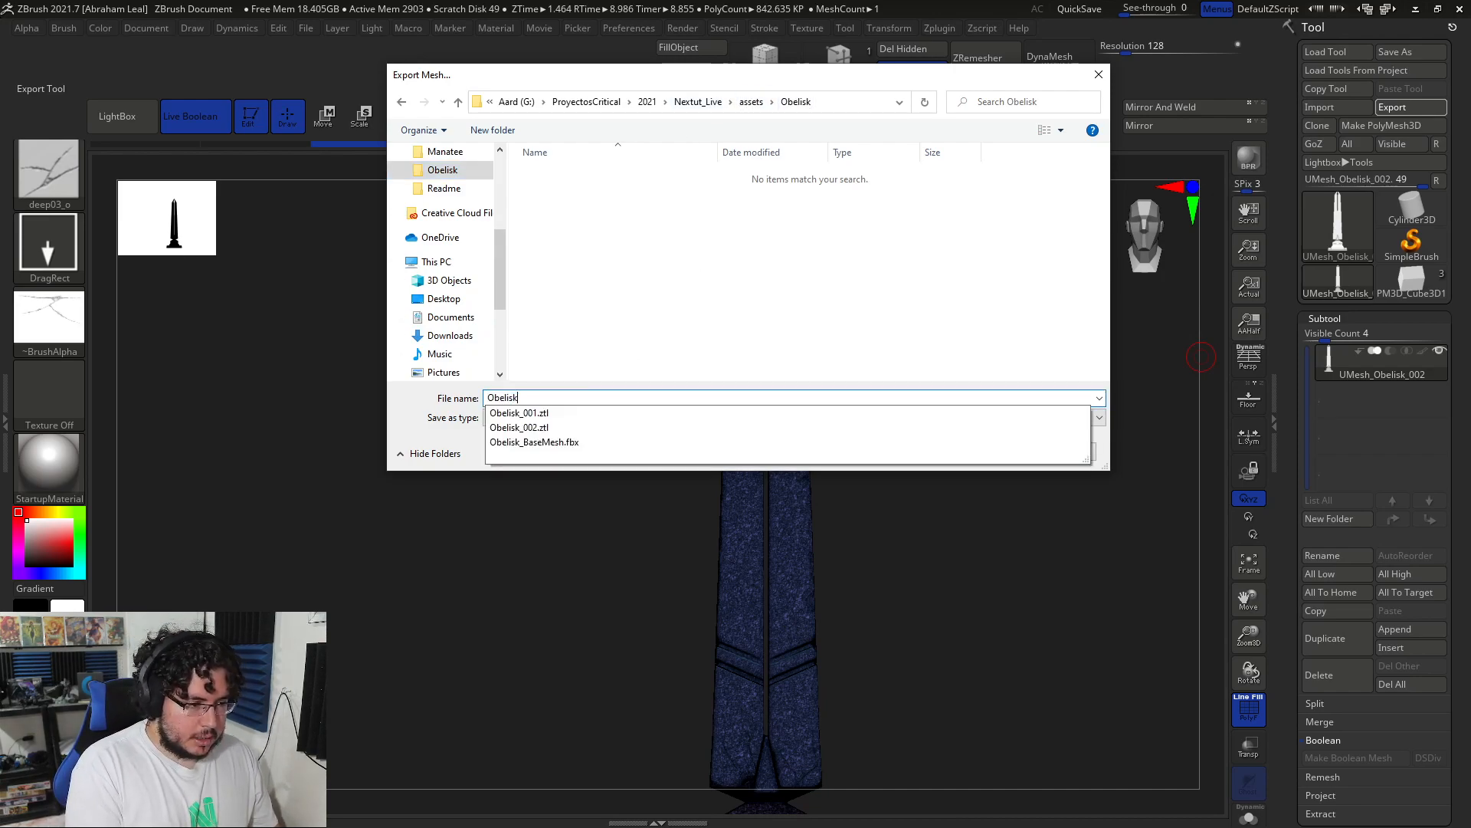
text(_high)
key(Return)
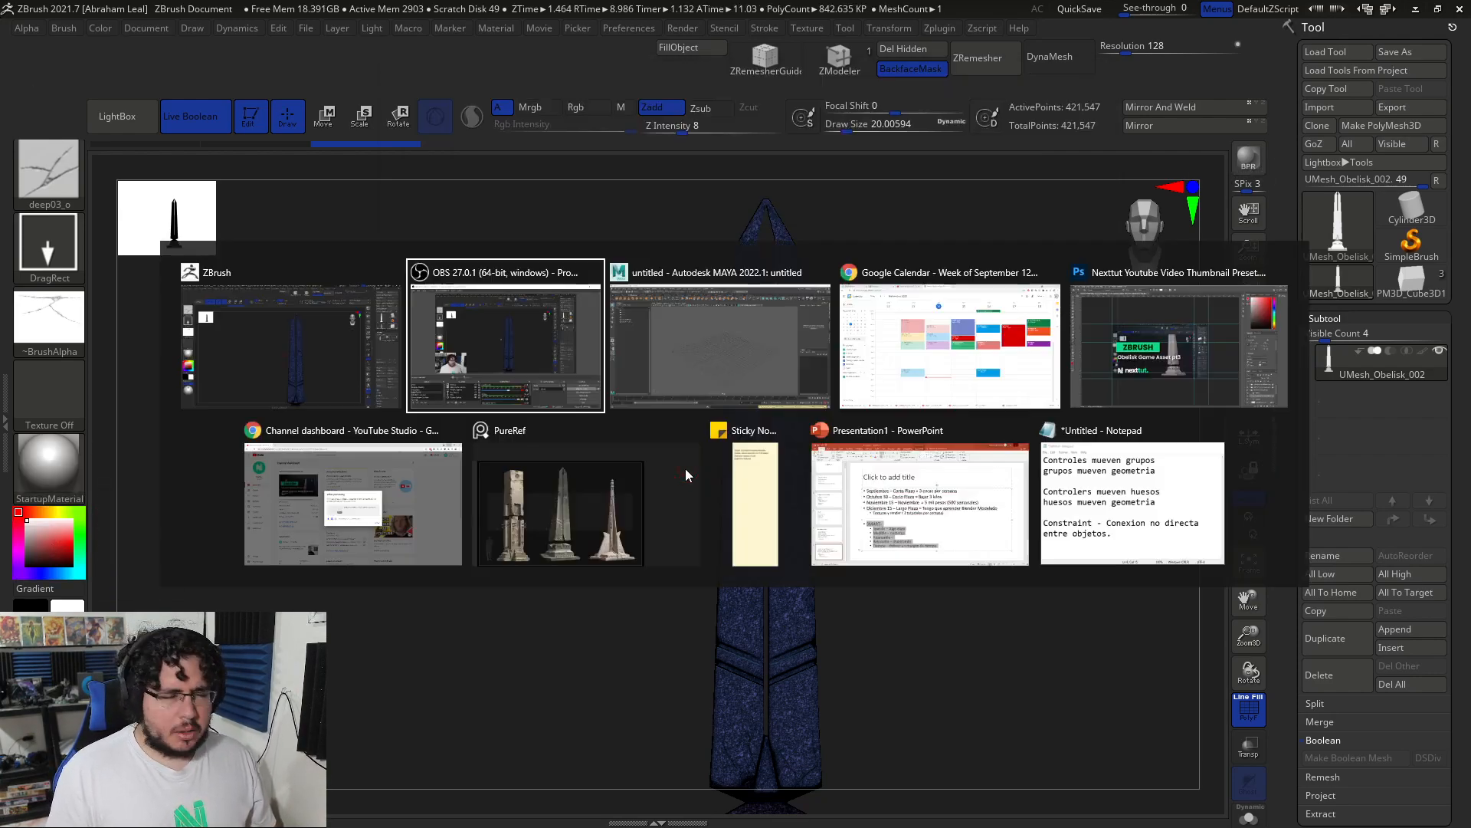
key(alt+Tab)
Step: Open File > Import and set the project to Nextut_Live from the 2021 projects folder
click(778, 449)
key(Caps_Lock)
alt+right_drag(772, 449, 624, 380)
alt+drag(624, 380, 573, 321)
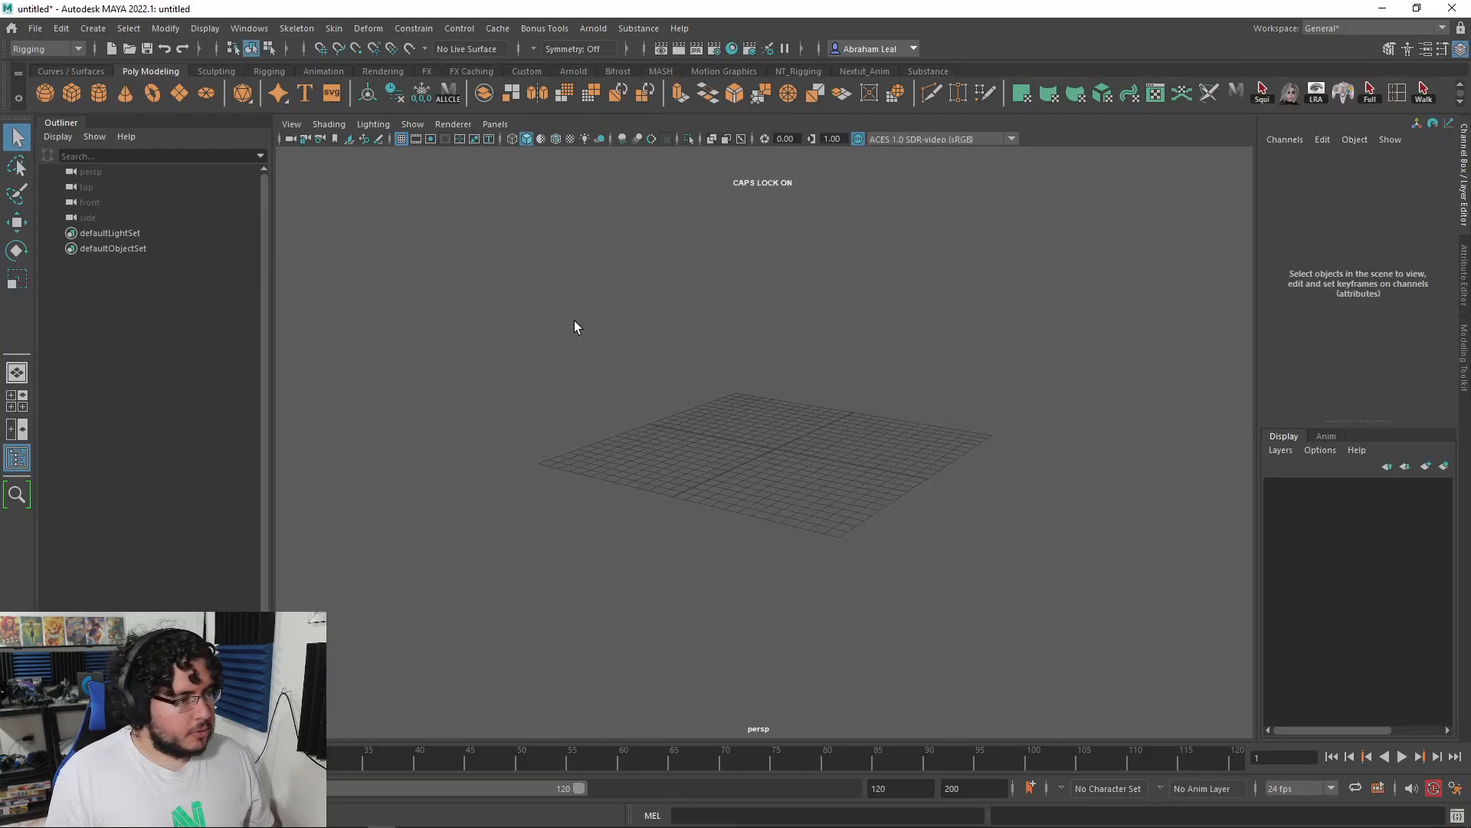
click(34, 27)
click(111, 201)
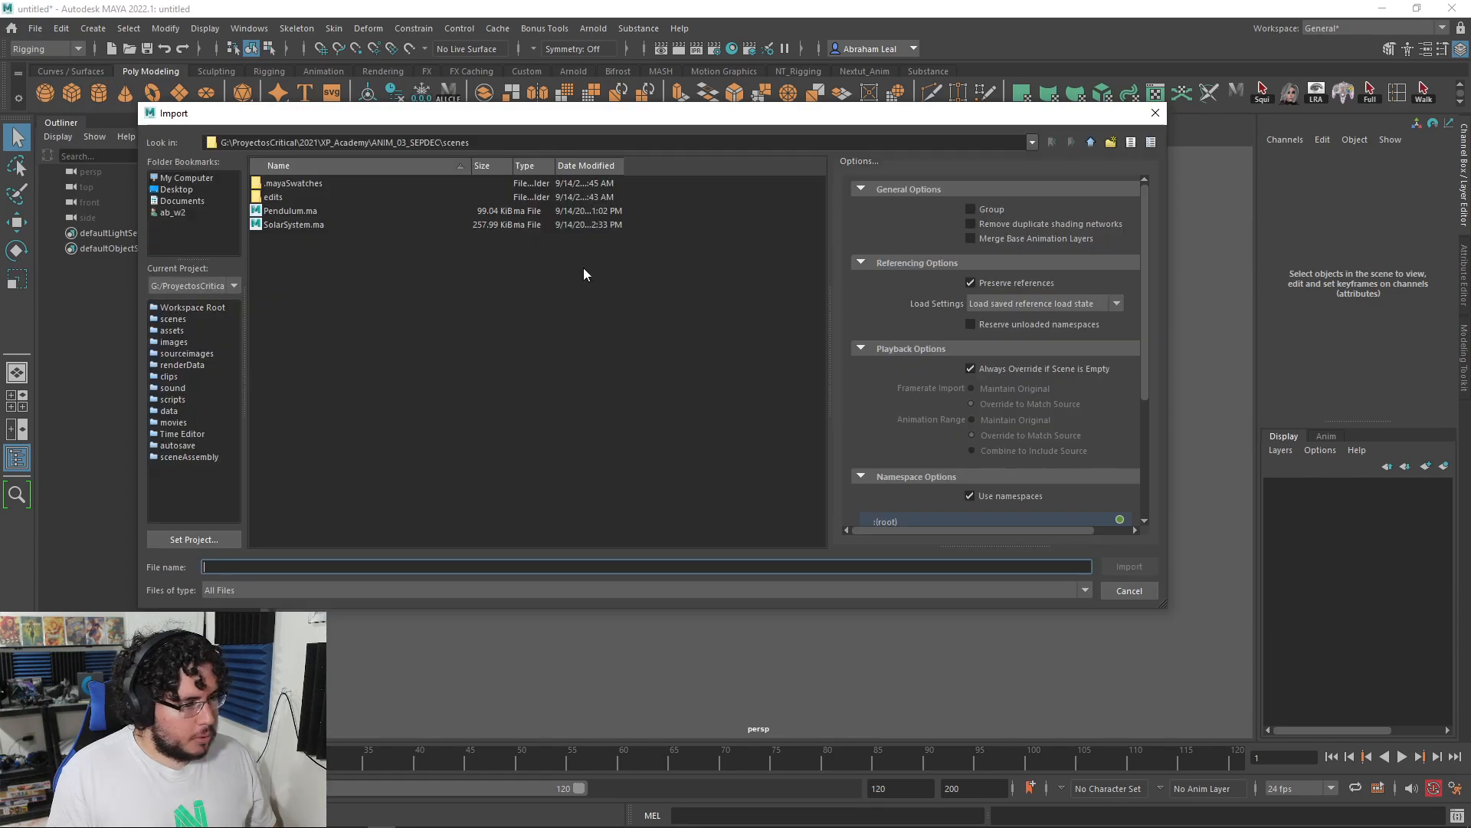
click(202, 539)
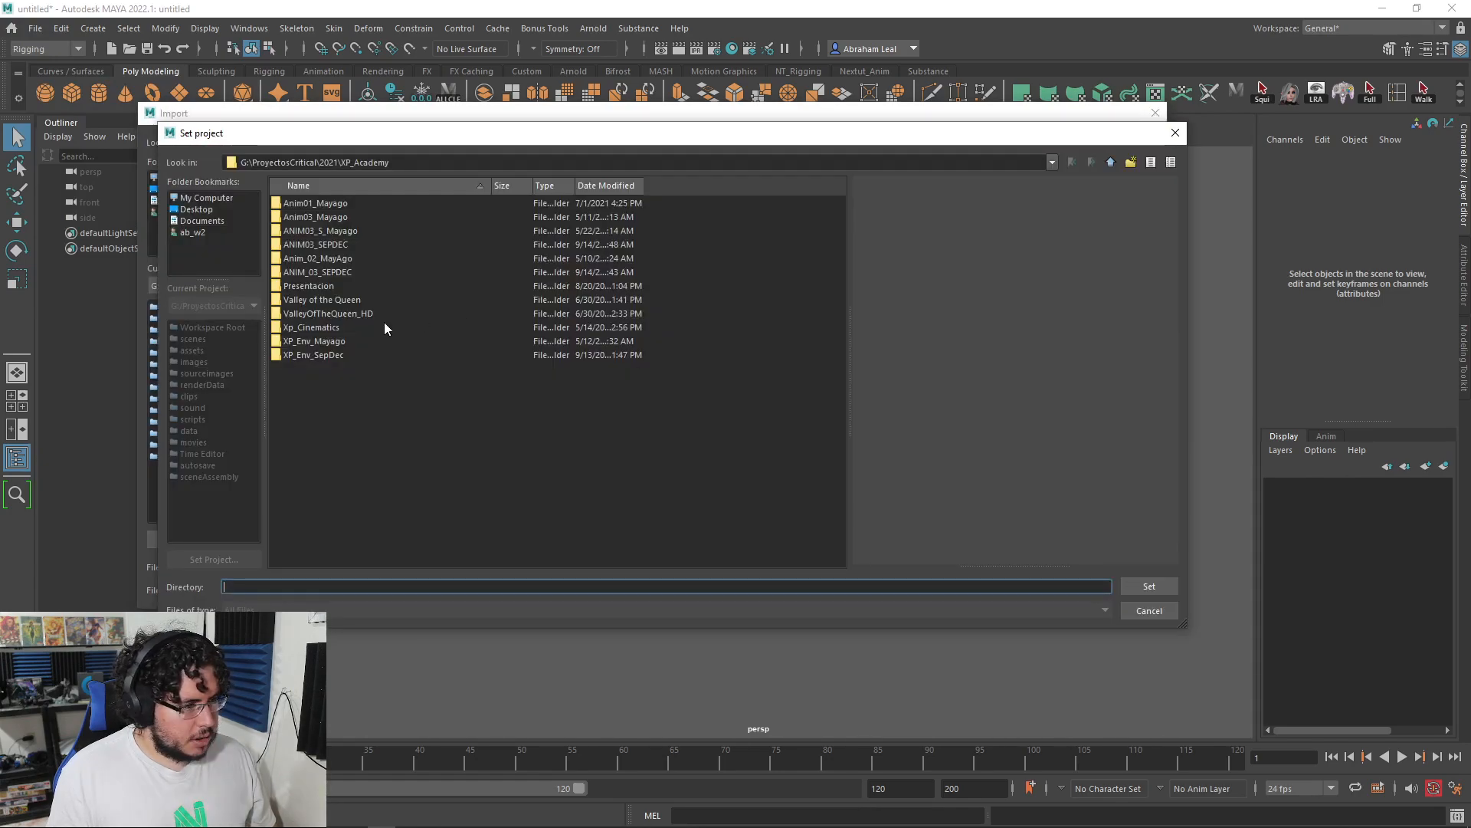
click(1110, 162)
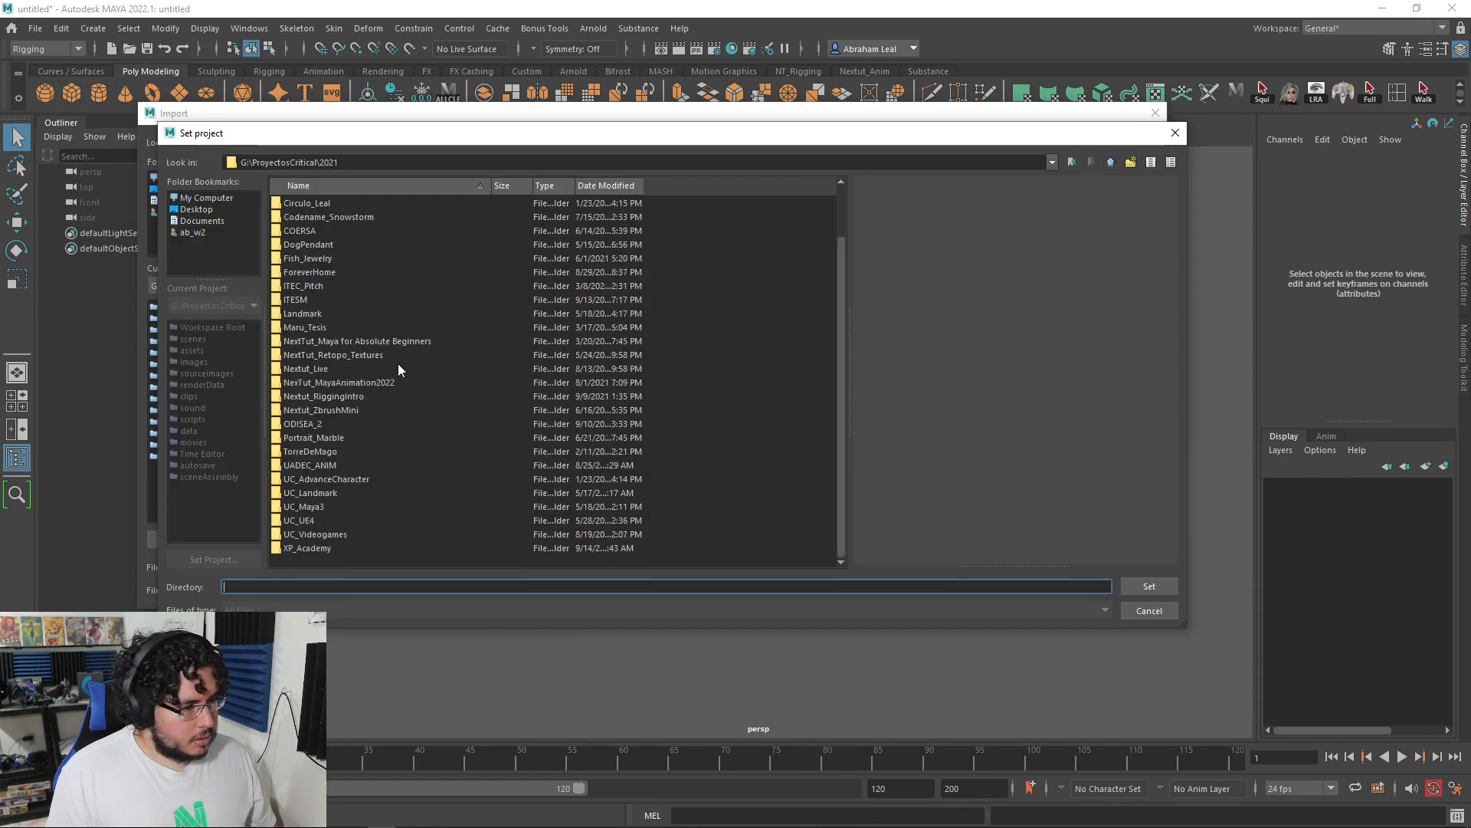
click(310, 367)
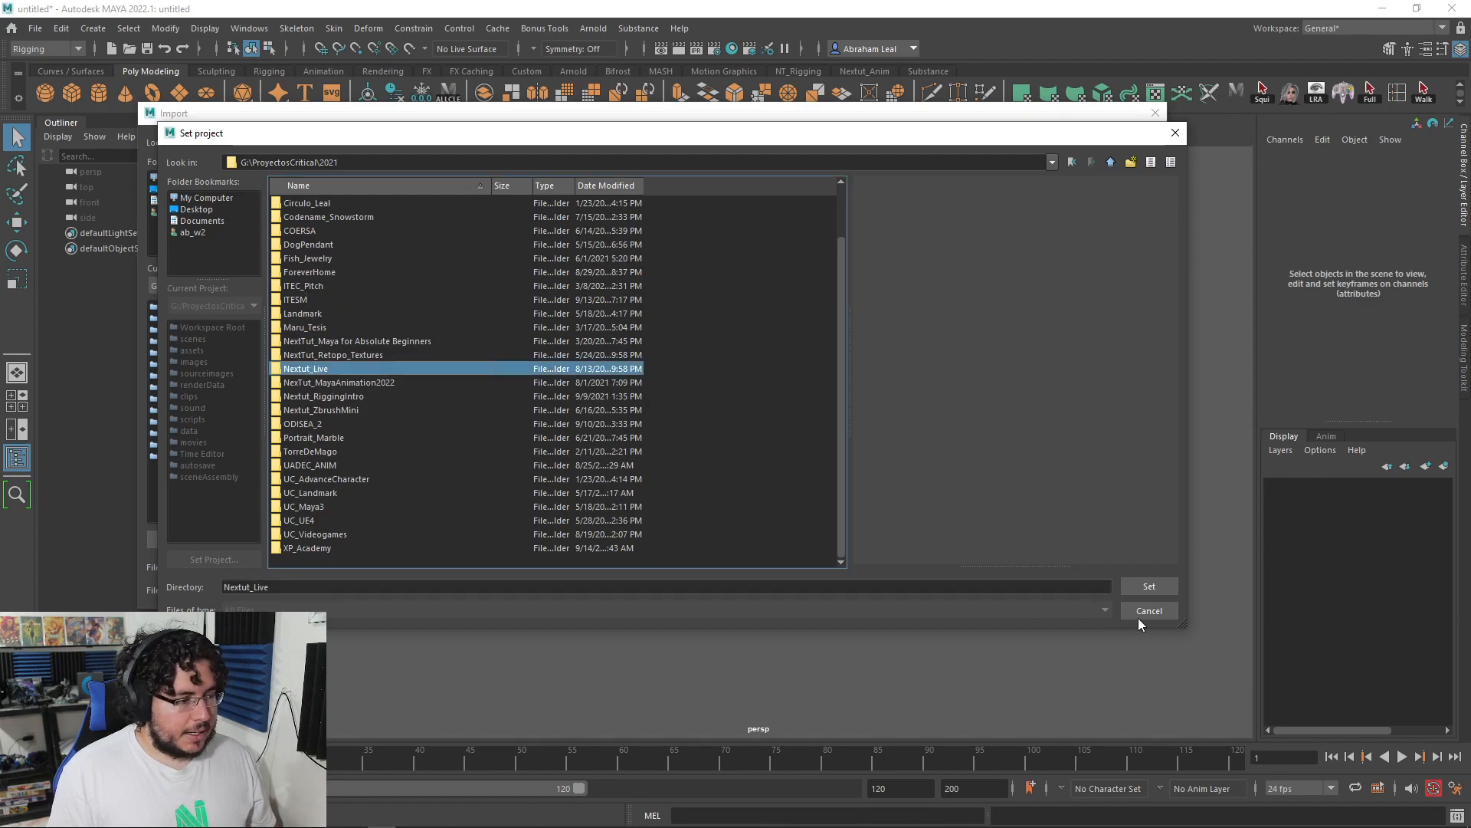
click(1149, 586)
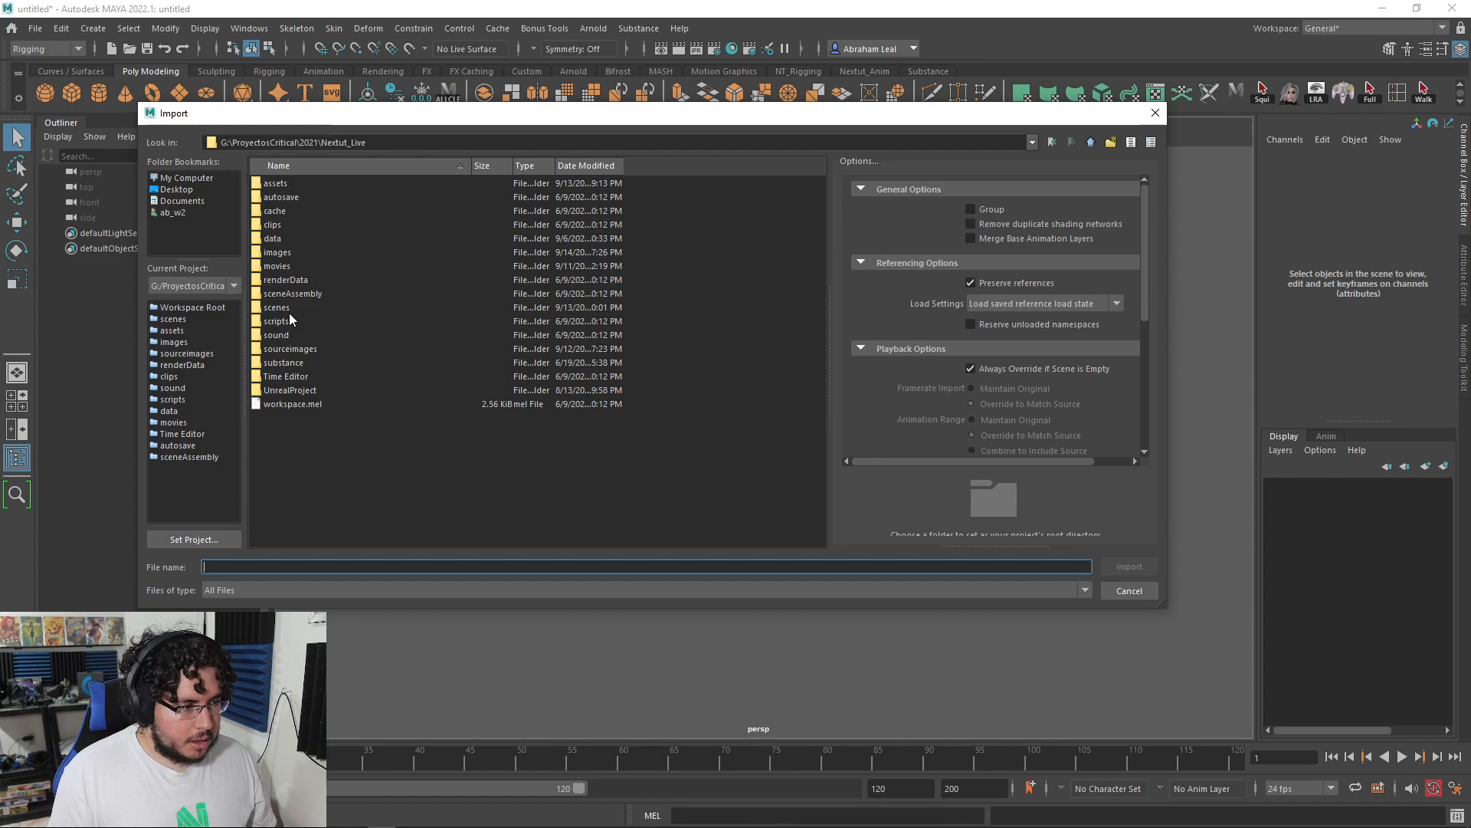
Step: Pick Nextut_Live again in the project chooser and confirm it
click(377, 306)
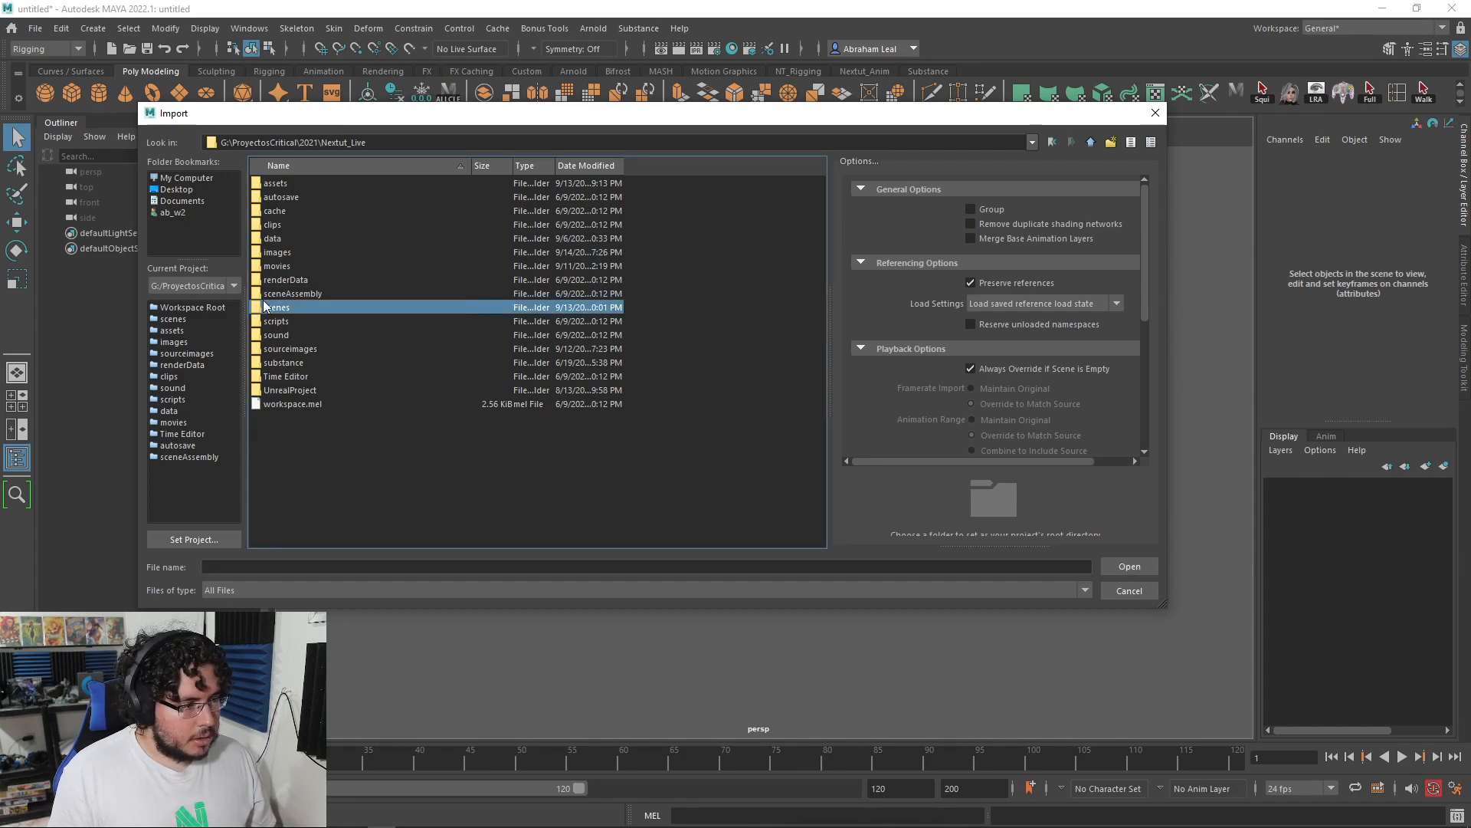
click(1091, 142)
click(193, 540)
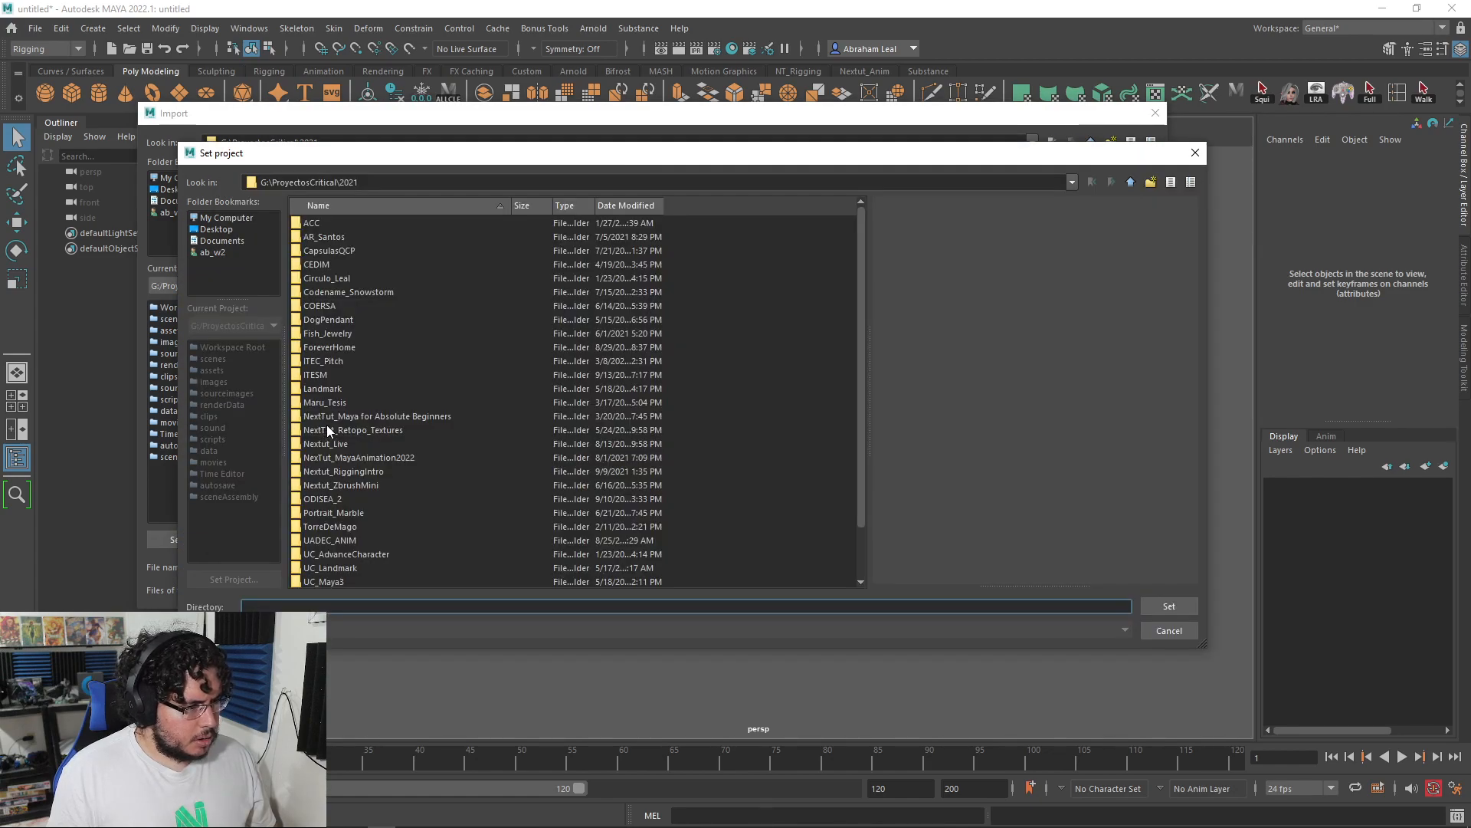
click(337, 443)
click(1169, 605)
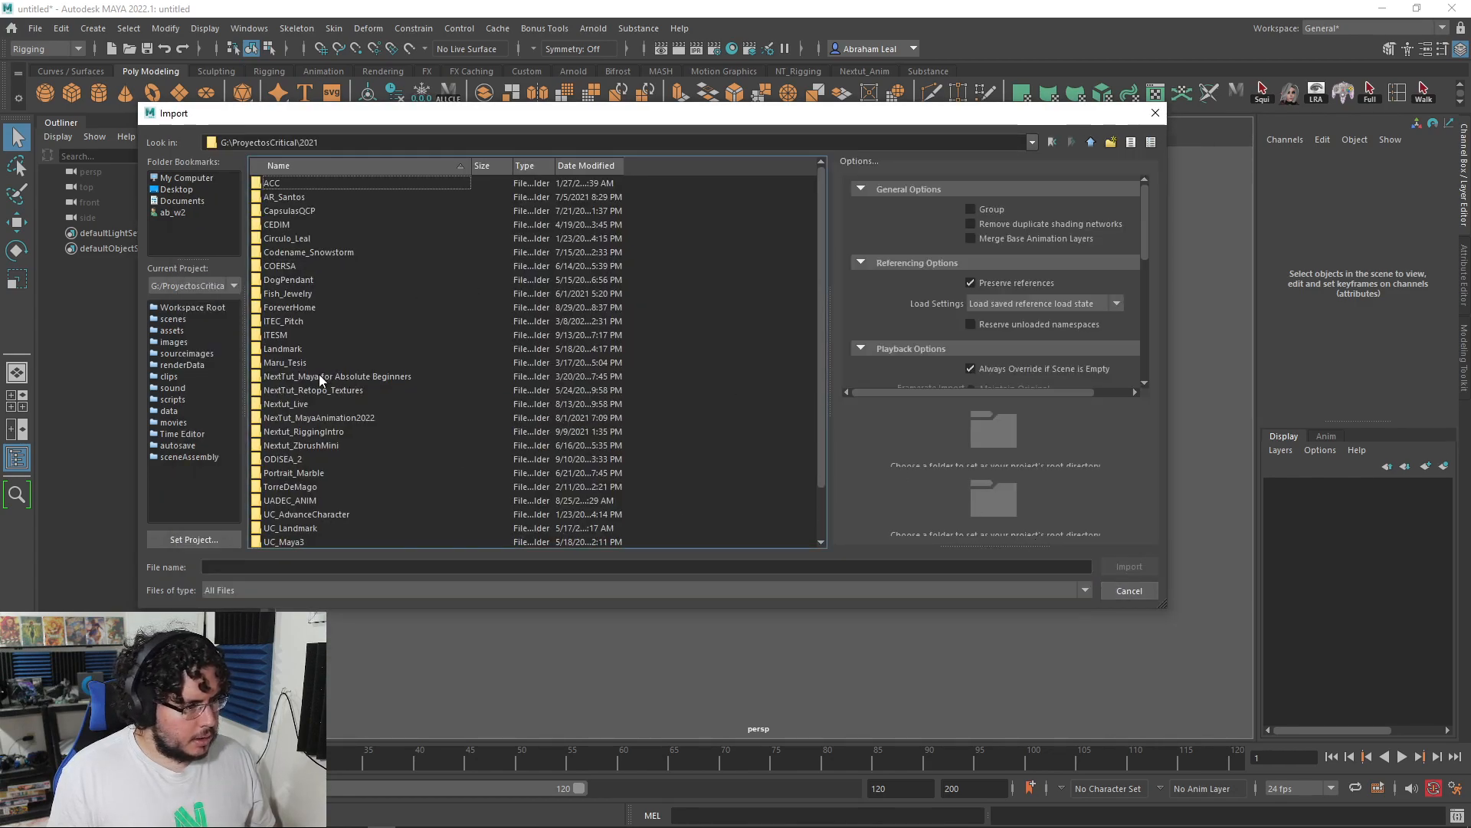
Step: Import Obelisk_HP.obj from the project's assets\Obelisk folder
click(173, 319)
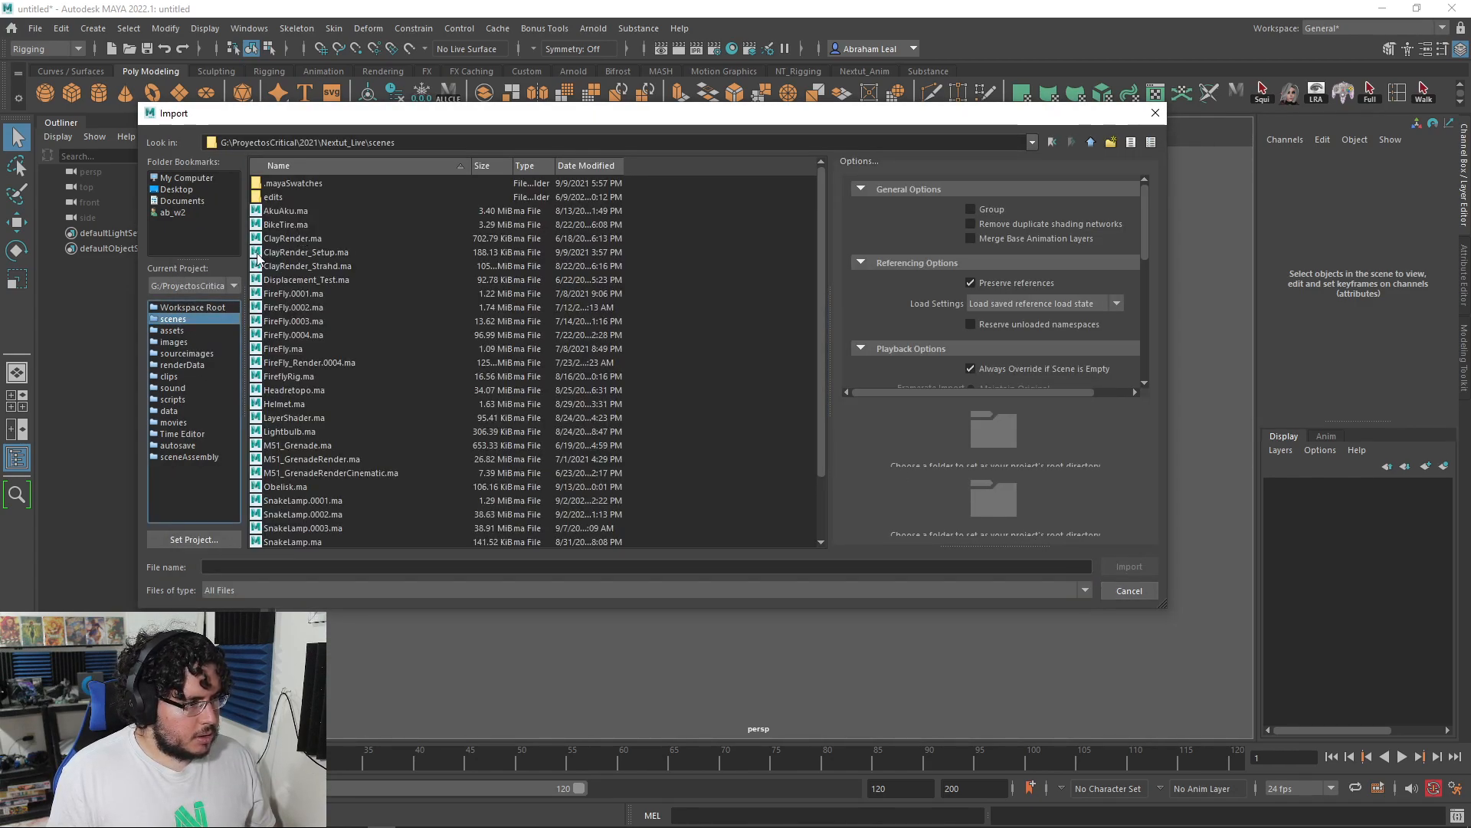
click(174, 331)
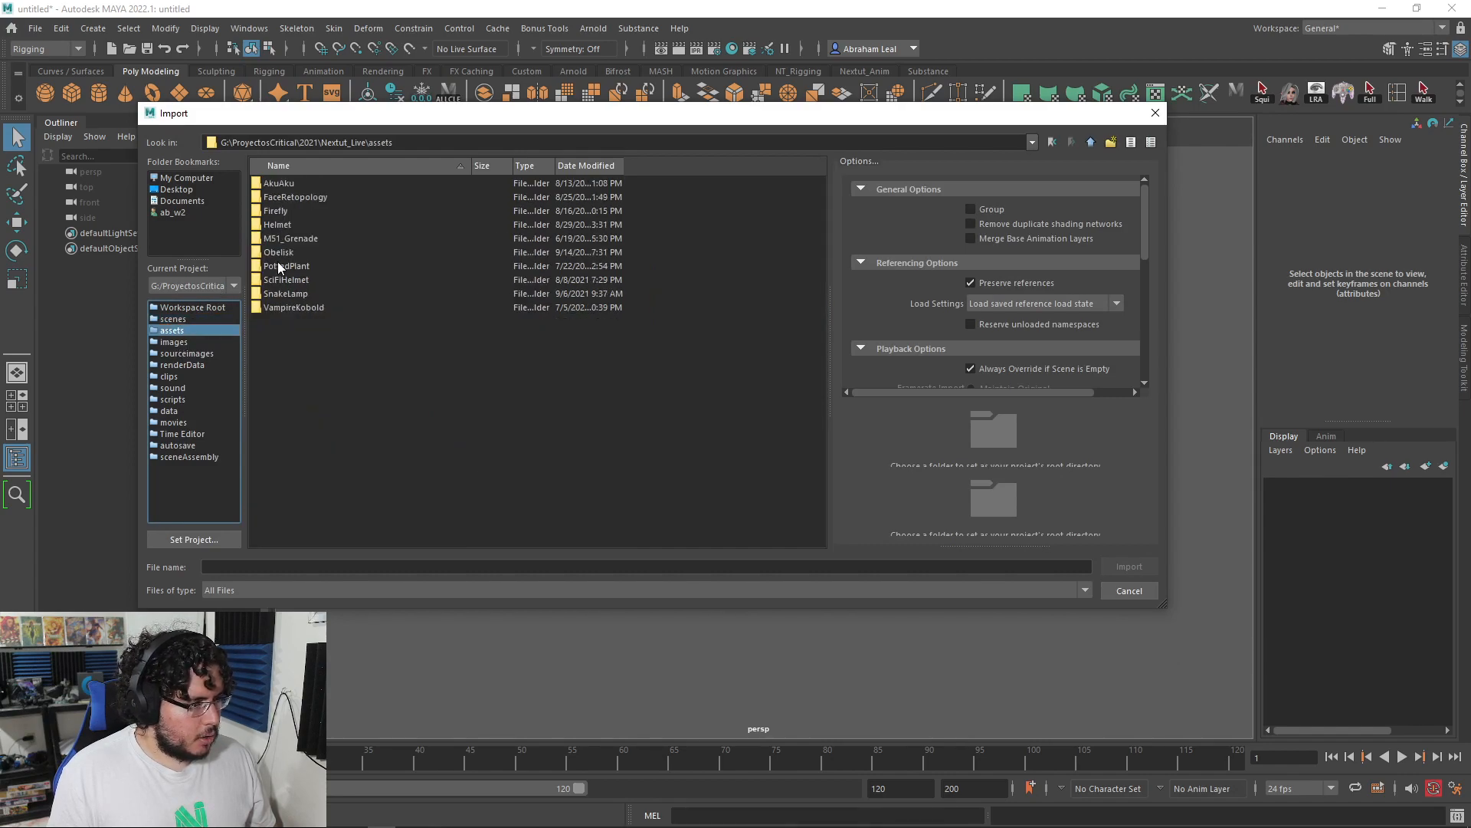
double_click(281, 253)
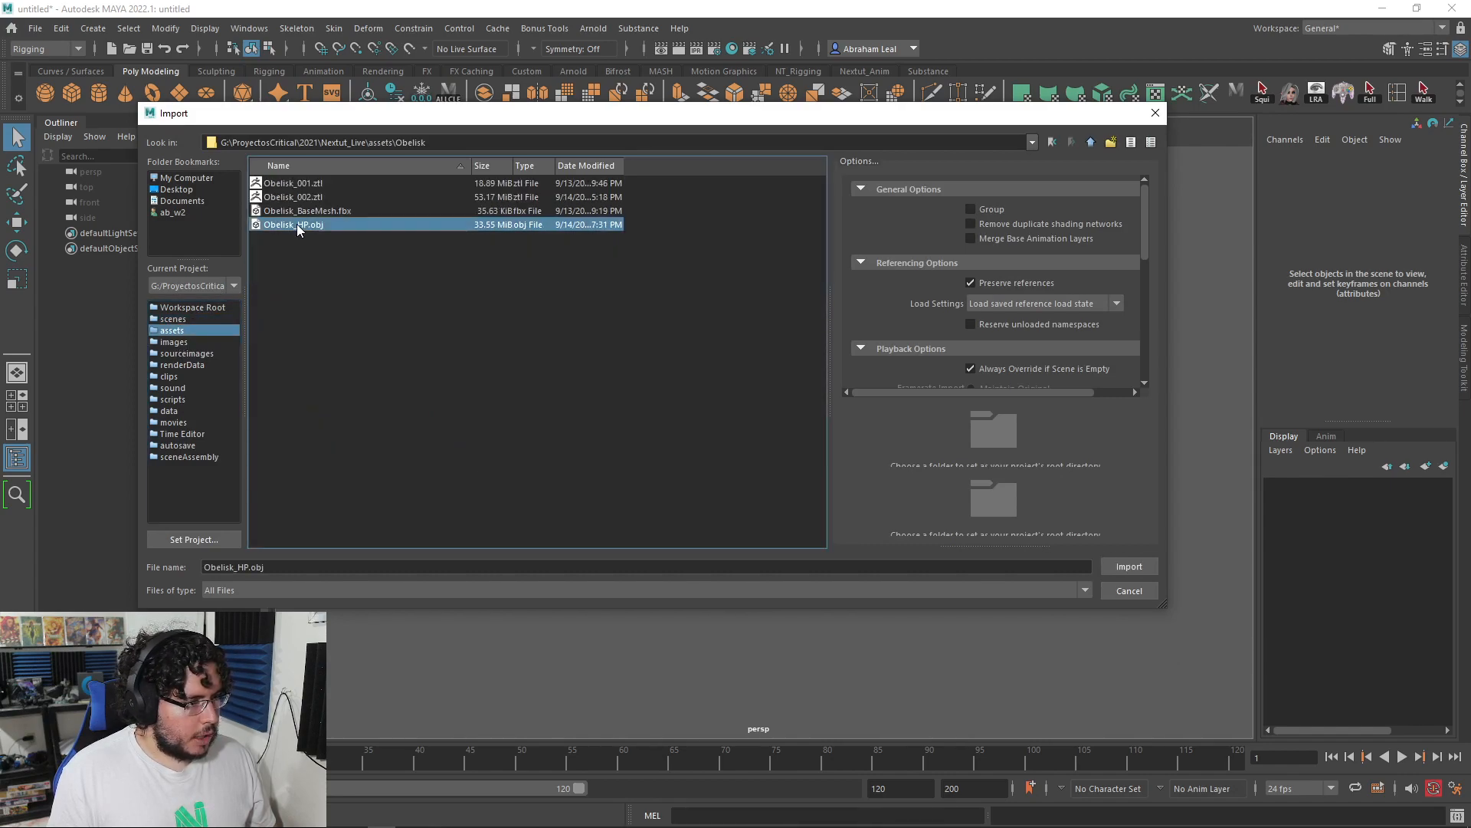
double_click(294, 224)
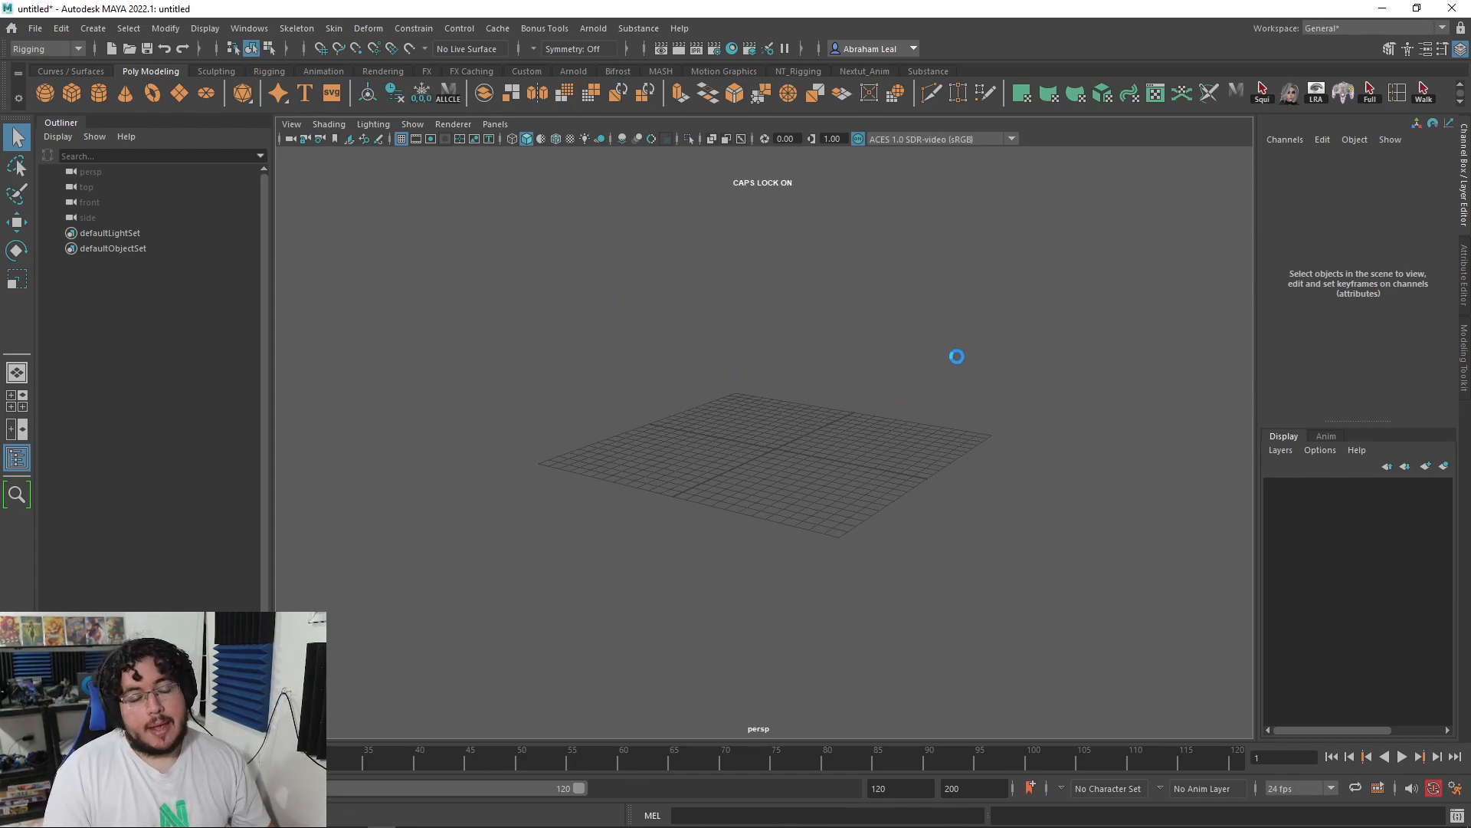
Step: Select the high-resolution obelisk, orbit around its base, then deselect it
scroll(900, 388, down, 12)
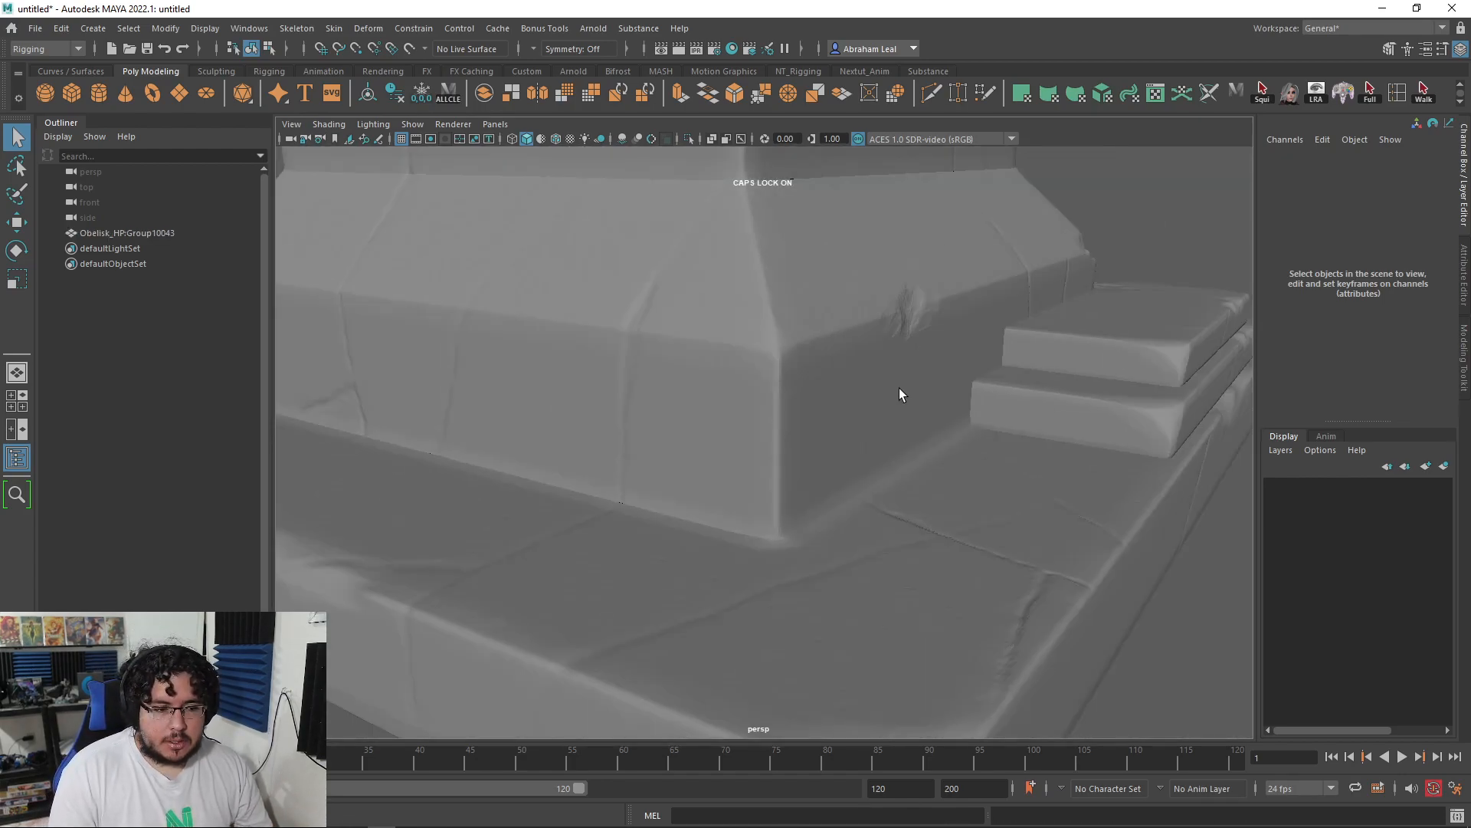
click(760, 339)
scroll(789, 311, up, 8)
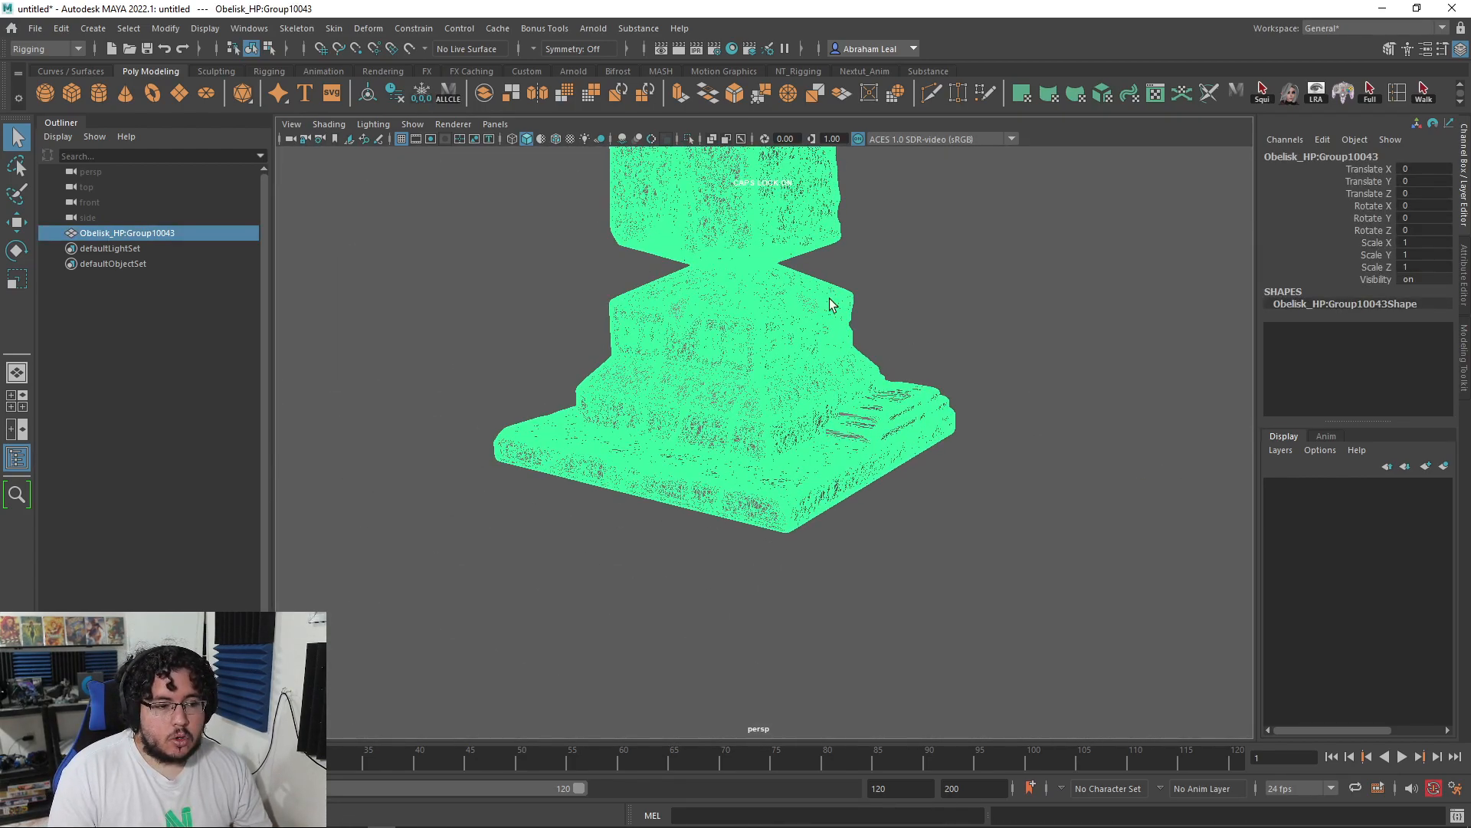
alt+middle_drag(831, 306, 756, 358)
scroll(755, 358, up, 5)
alt+drag(756, 358, 1001, 369)
scroll(1001, 369, down, 10)
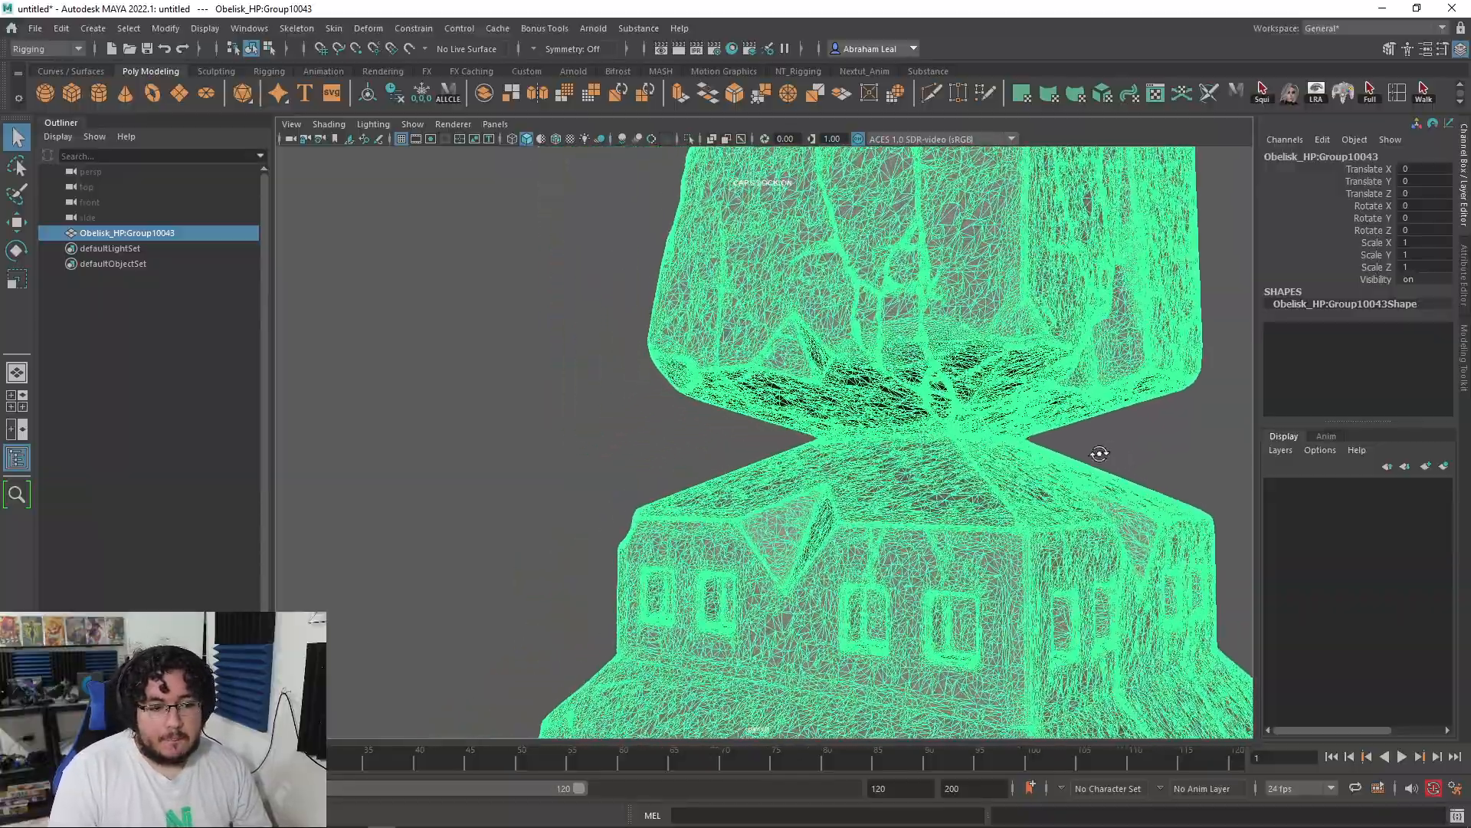
alt+drag(599, 404, 595, 476)
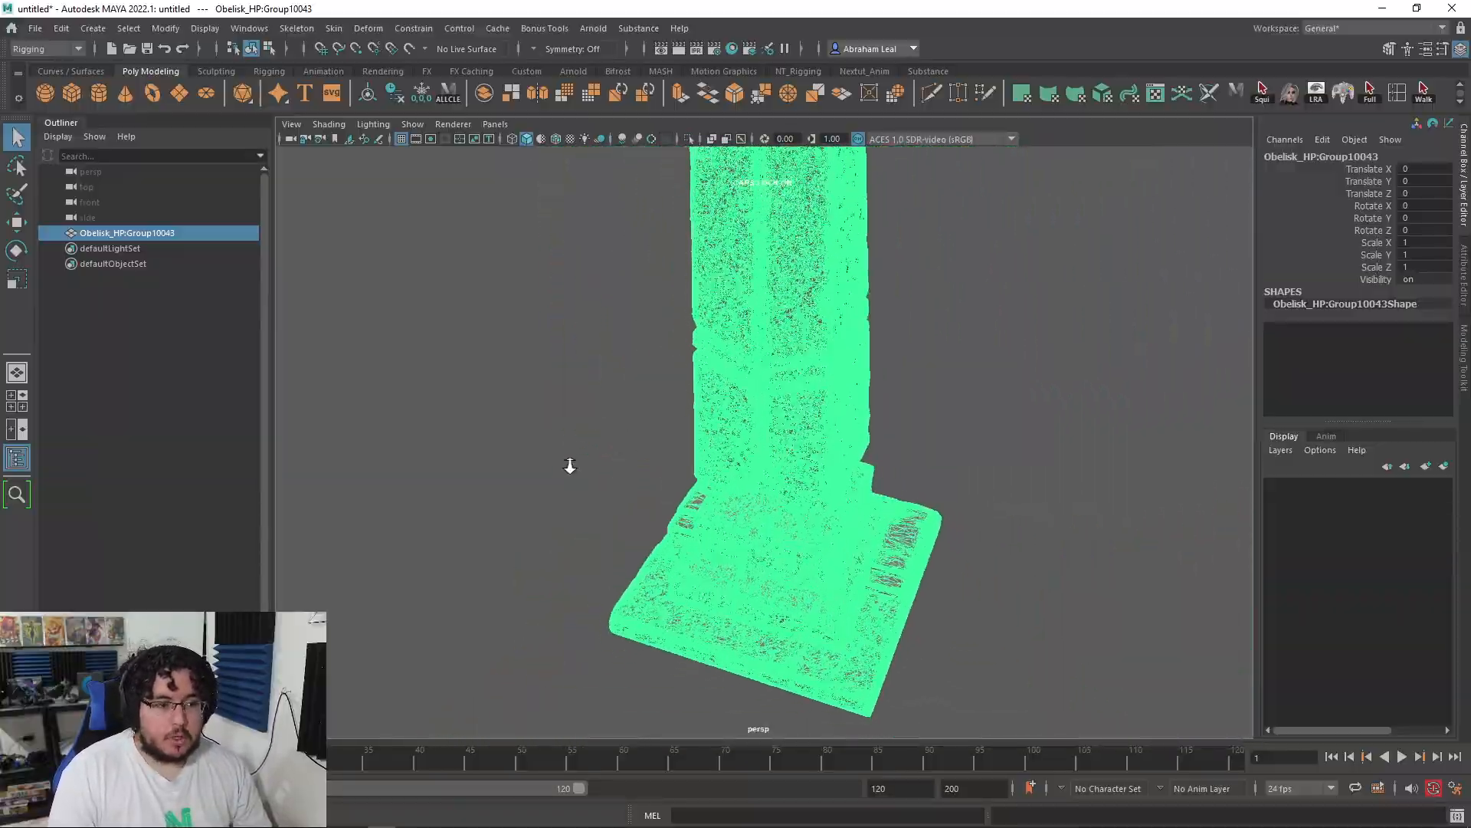
click(623, 421)
Step: Inspect the pedestal up close from several sides and corners
scroll(624, 421, up, 5)
alt+drag(624, 421, 858, 538)
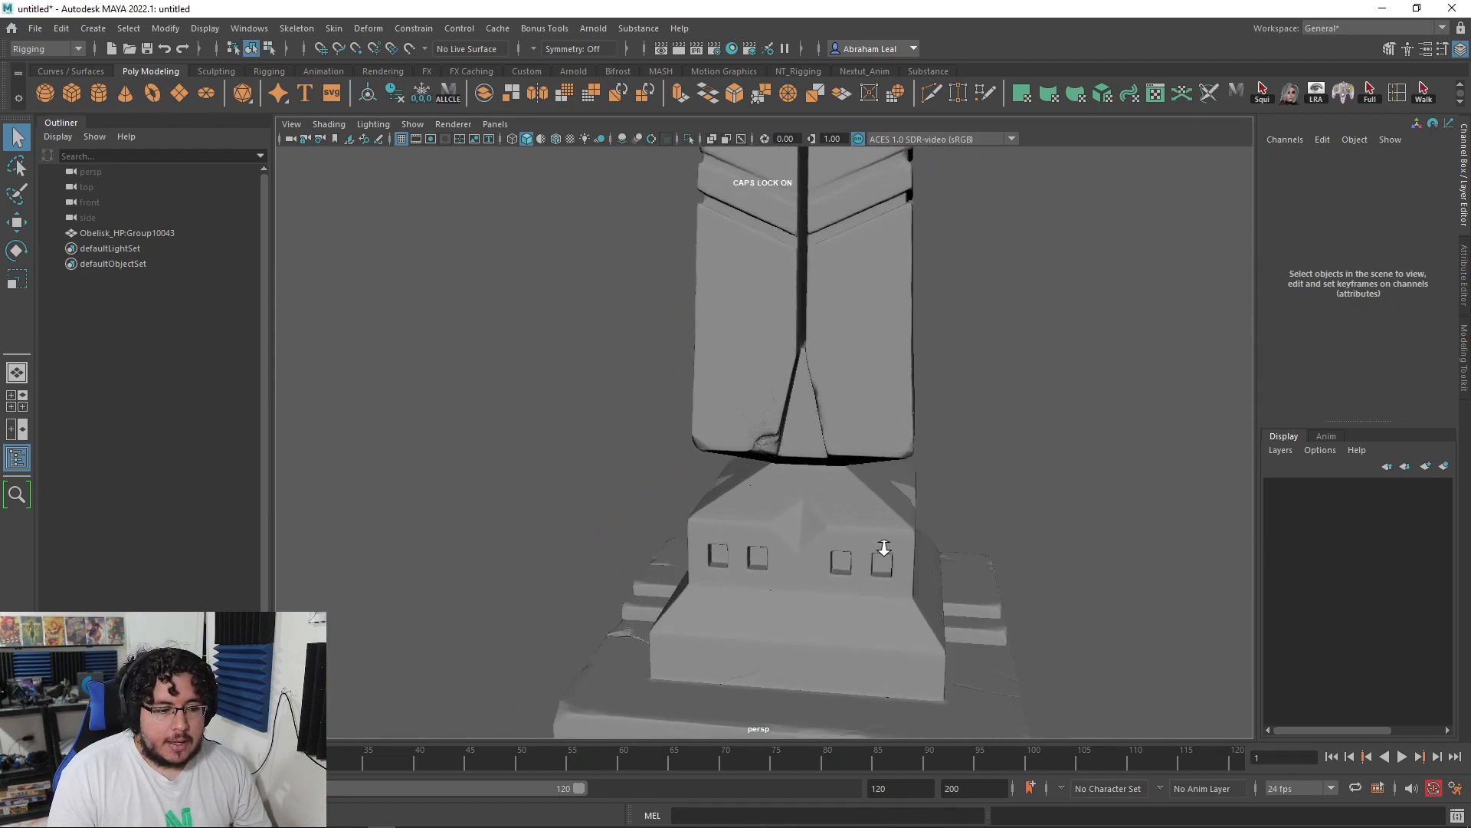
alt+middle_drag(858, 539, 871, 399)
scroll(870, 399, up, 4)
alt+drag(870, 398, 846, 469)
scroll(846, 469, down, 4)
alt+middle_drag(845, 466, 830, 364)
alt+right_drag(829, 364, 734, 361)
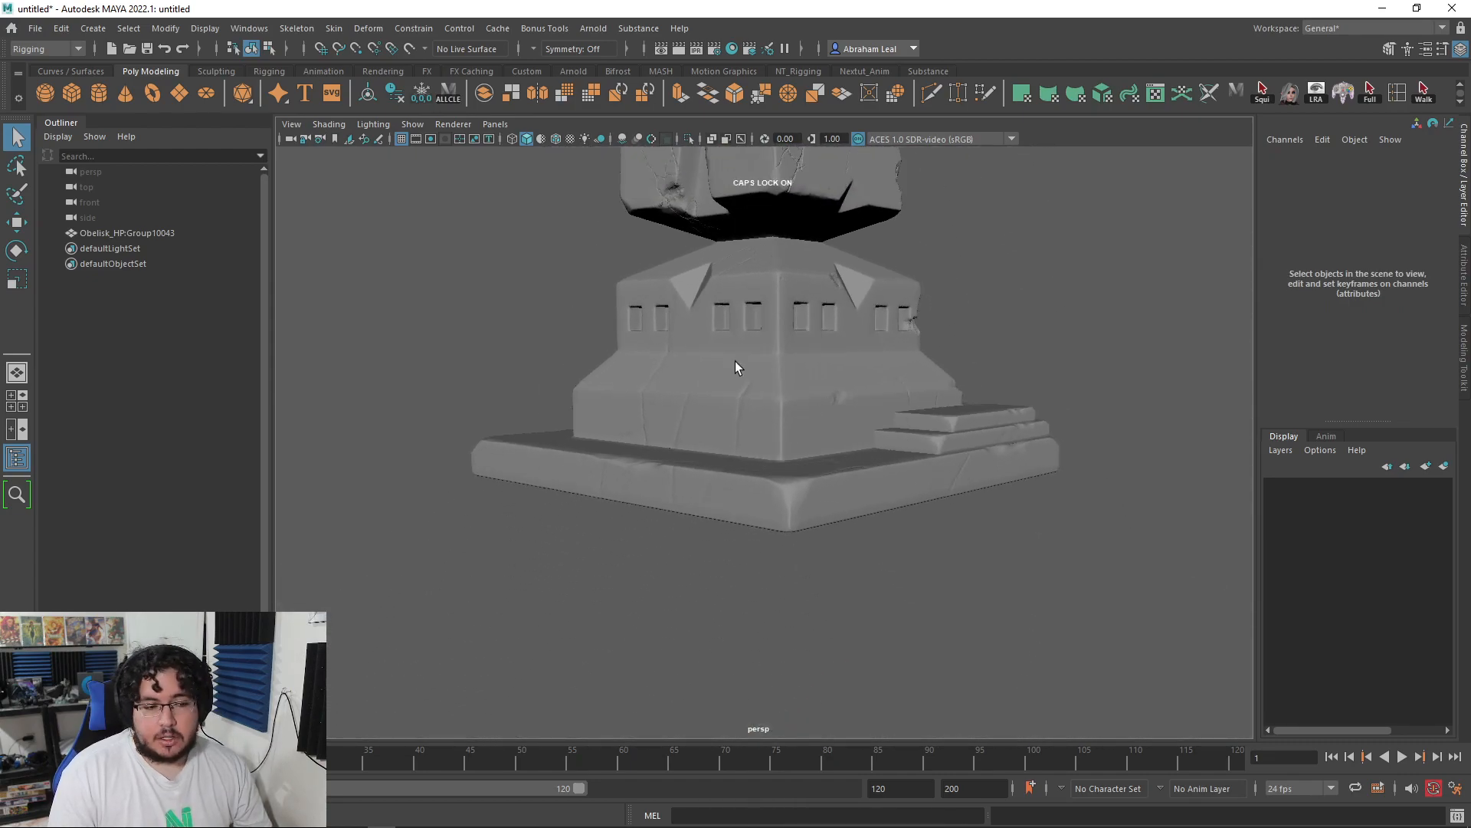
alt+right_drag(801, 452, 873, 506)
alt+drag(857, 418, 941, 442)
alt+right_drag(941, 443, 823, 382)
alt+middle_drag(823, 383, 822, 408)
alt+right_drag(823, 407, 1011, 514)
alt+drag(1012, 513, 996, 450)
alt+right_drag(996, 450, 526, 315)
alt+drag(527, 314, 836, 332)
Step: Move up the shaft to inspect the obelisk's tip, then open the File menu
alt+right_drag(835, 333, 837, 407)
alt+middle_drag(837, 407, 885, 536)
alt+right_drag(885, 537, 946, 555)
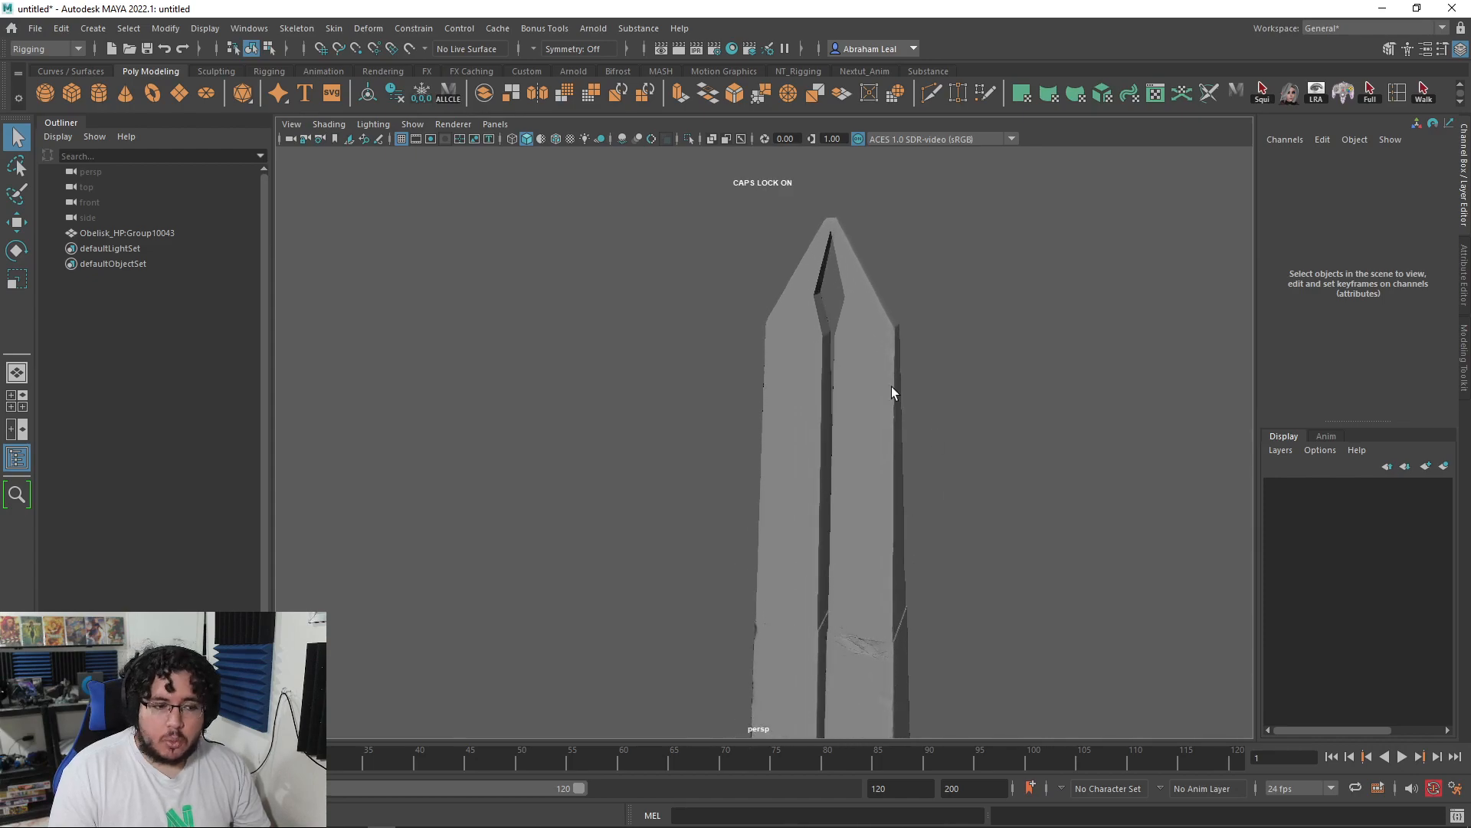
alt+middle_drag(891, 387, 870, 567)
alt+right_drag(870, 567, 1064, 552)
alt+middle_drag(924, 544, 912, 488)
alt+right_drag(907, 483, 512, 411)
click(34, 28)
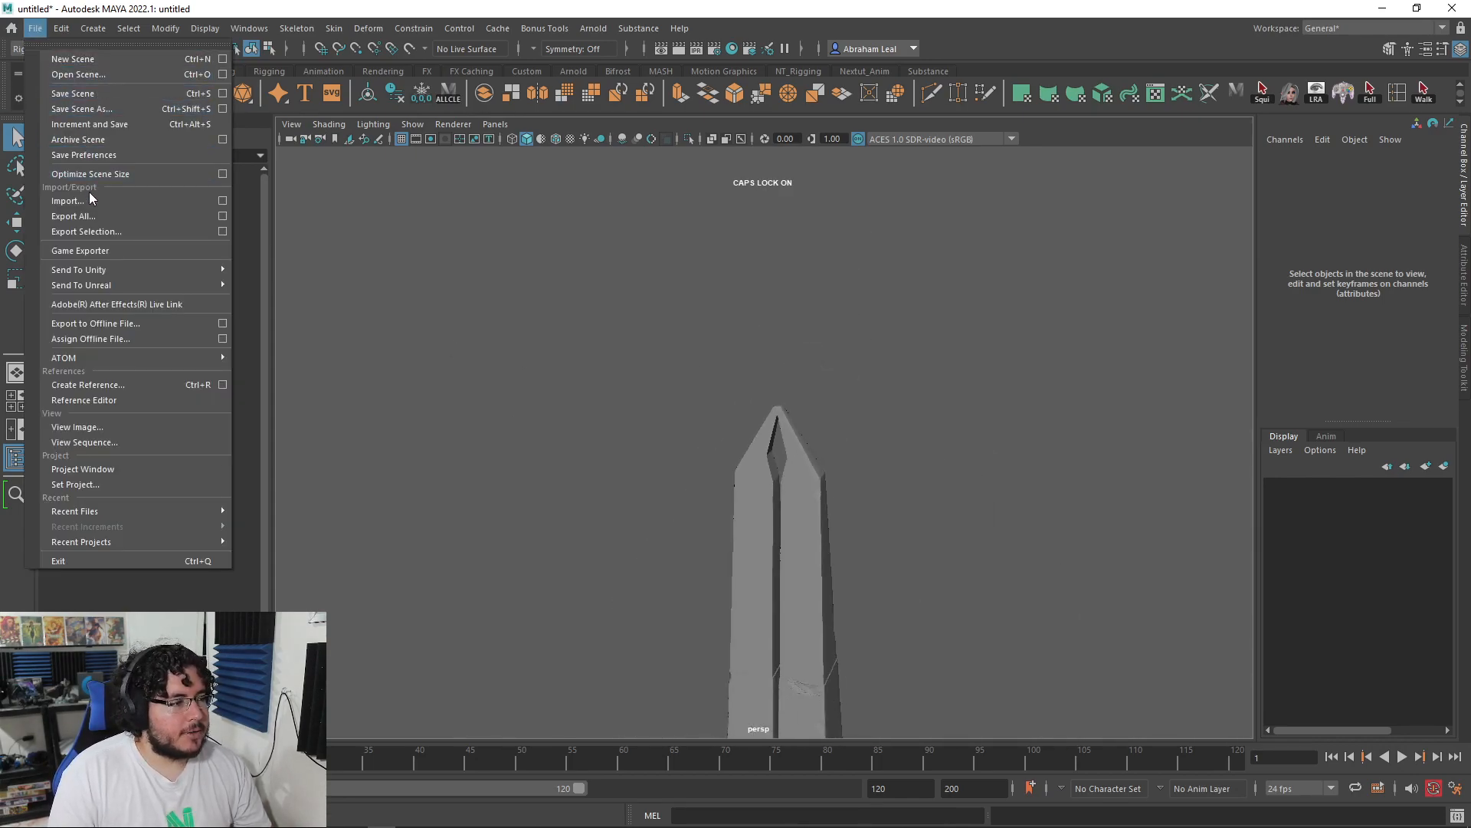
Step: Import the Obelisk_BaseMesh file and select it beside the high-resolution obelisk
click(68, 201)
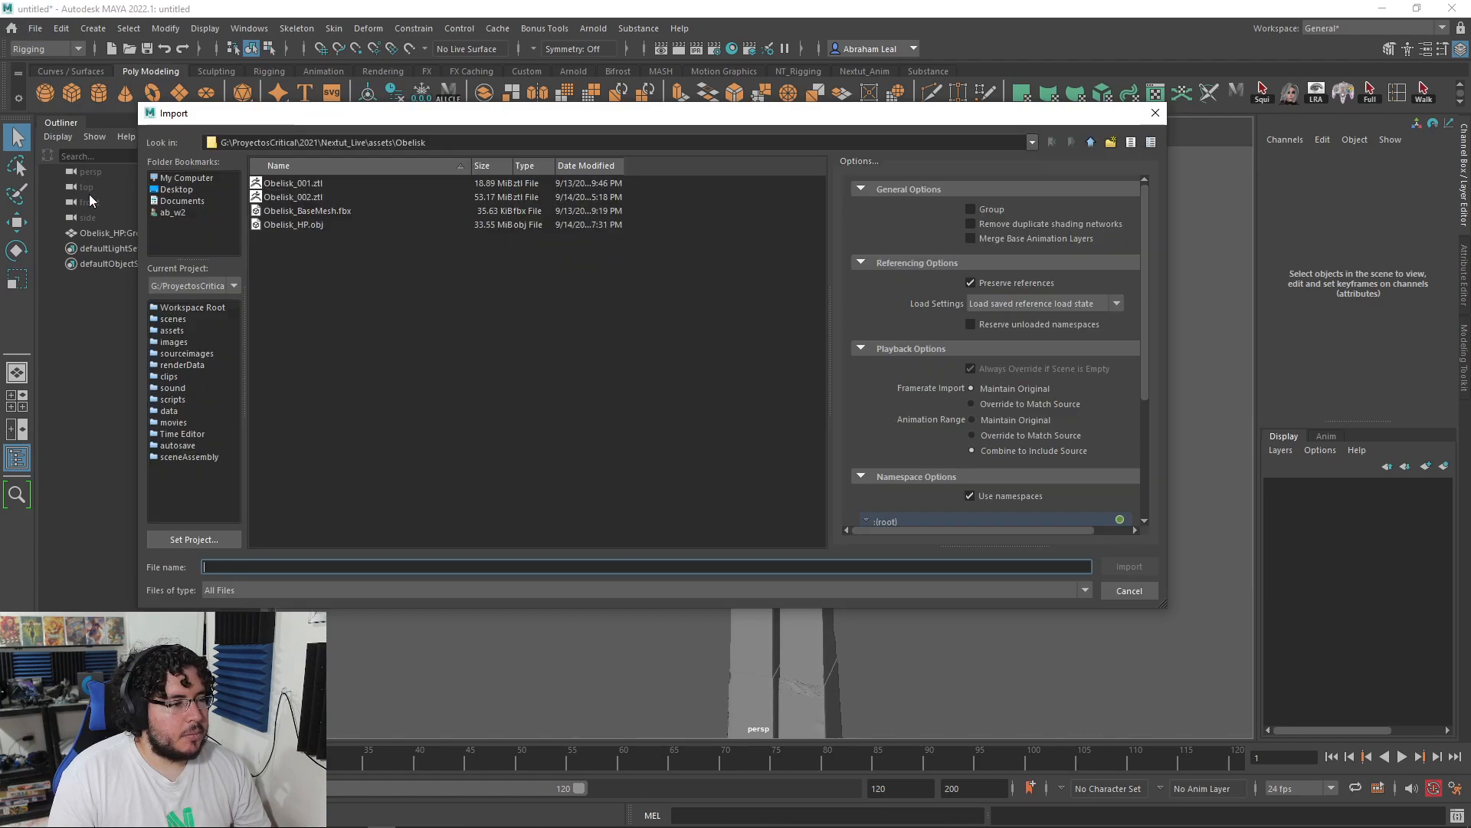
double_click(318, 214)
scroll(857, 513, up, 4)
click(809, 417)
alt+middle_drag(888, 466, 889, 414)
click(794, 407)
Step: Examine the base mesh down the shaft and over the pedestal
alt+drag(839, 444, 921, 481)
alt+middle_drag(921, 481, 866, 368)
alt+right_drag(889, 514, 828, 536)
alt+middle_drag(828, 537, 824, 363)
alt+right_drag(825, 363, 949, 580)
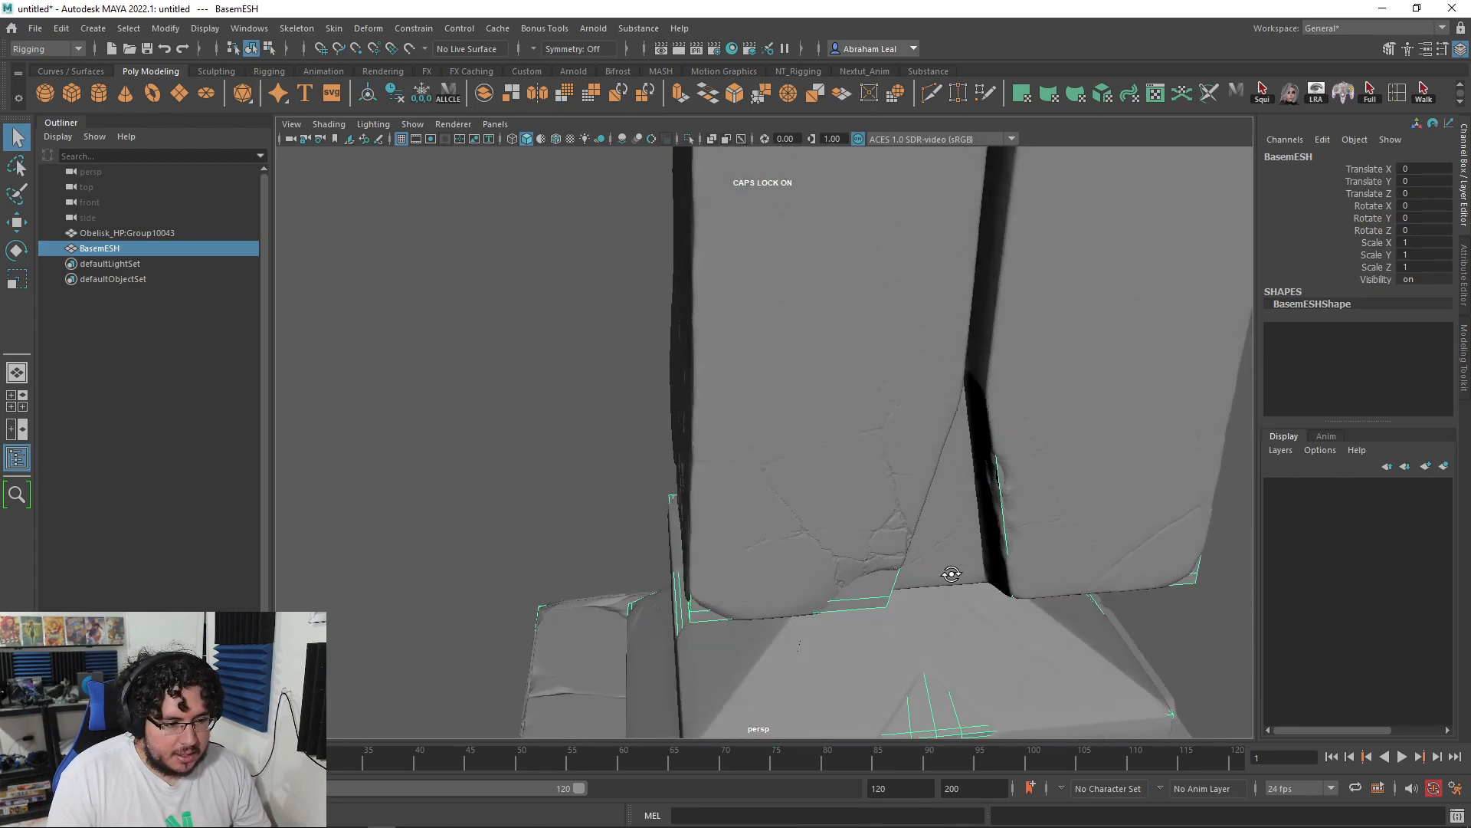
alt+middle_drag(950, 581, 855, 651)
alt+drag(855, 651, 877, 614)
alt+middle_drag(877, 615, 841, 520)
alt+right_drag(841, 520, 807, 590)
alt+drag(807, 590, 851, 643)
alt+middle_drag(851, 644, 910, 486)
alt+drag(910, 486, 946, 536)
alt+right_drag(946, 537, 855, 477)
Step: Orbit around the pedestal and stairs, then delete the imported base mesh
alt+drag(974, 514, 759, 482)
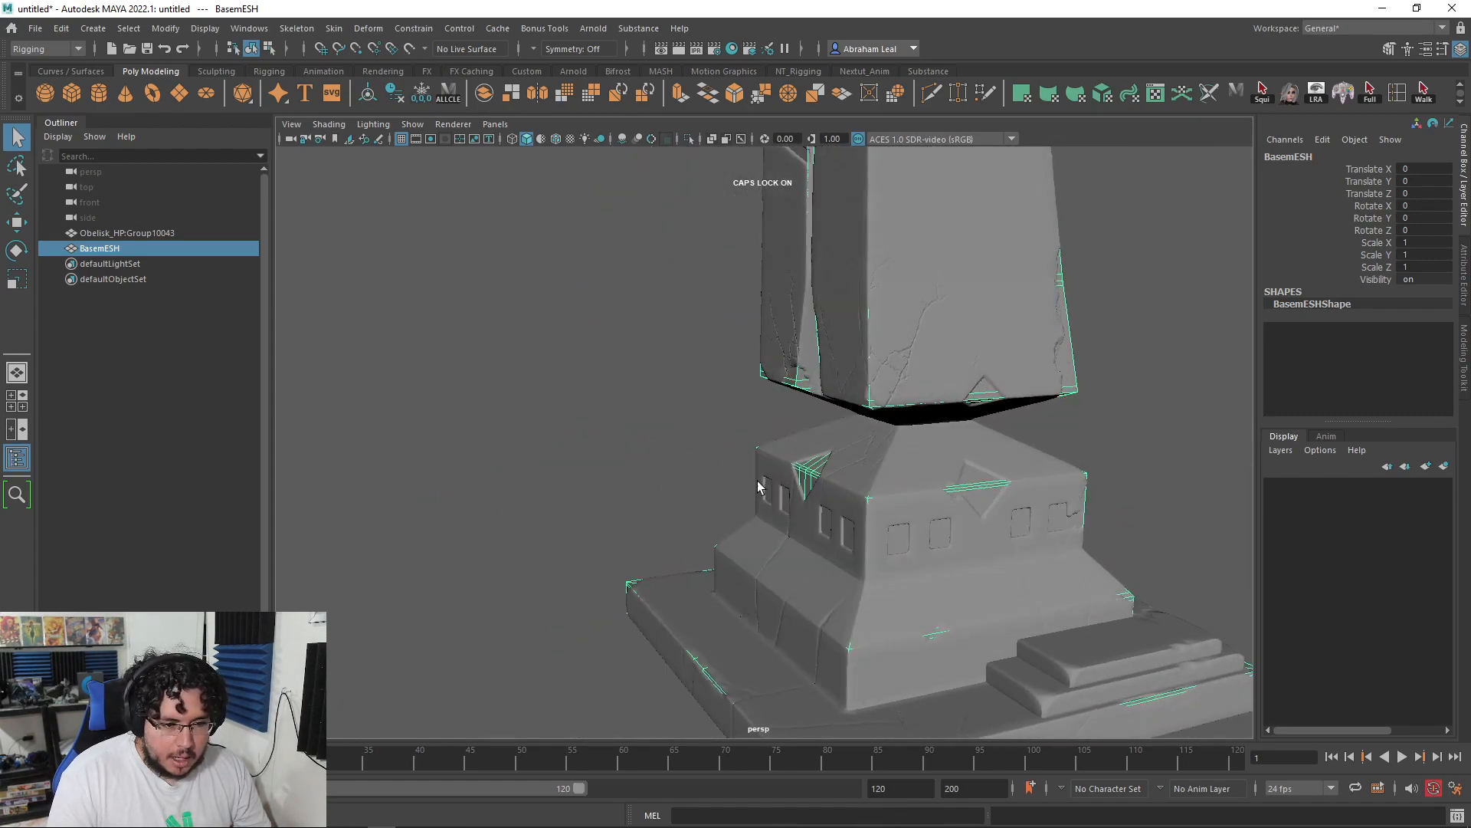
alt+right_drag(759, 482, 931, 541)
alt+middle_drag(931, 541, 894, 493)
alt+right_drag(894, 493, 828, 475)
alt+drag(828, 476, 1055, 488)
alt+right_drag(1054, 488, 977, 488)
alt+drag(977, 487, 863, 485)
alt+drag(954, 530, 591, 417)
alt+right_drag(591, 417, 620, 408)
alt+drag(619, 408, 860, 389)
alt+right_drag(860, 389, 829, 399)
alt+right_drag(736, 394, 680, 392)
alt+drag(598, 394, 759, 412)
key(Delete)
Step: Select the Obelisk_HP obelisk, frame it, and make it the live surface
alt+right_drag(788, 416, 862, 476)
click(862, 476)
key(f)
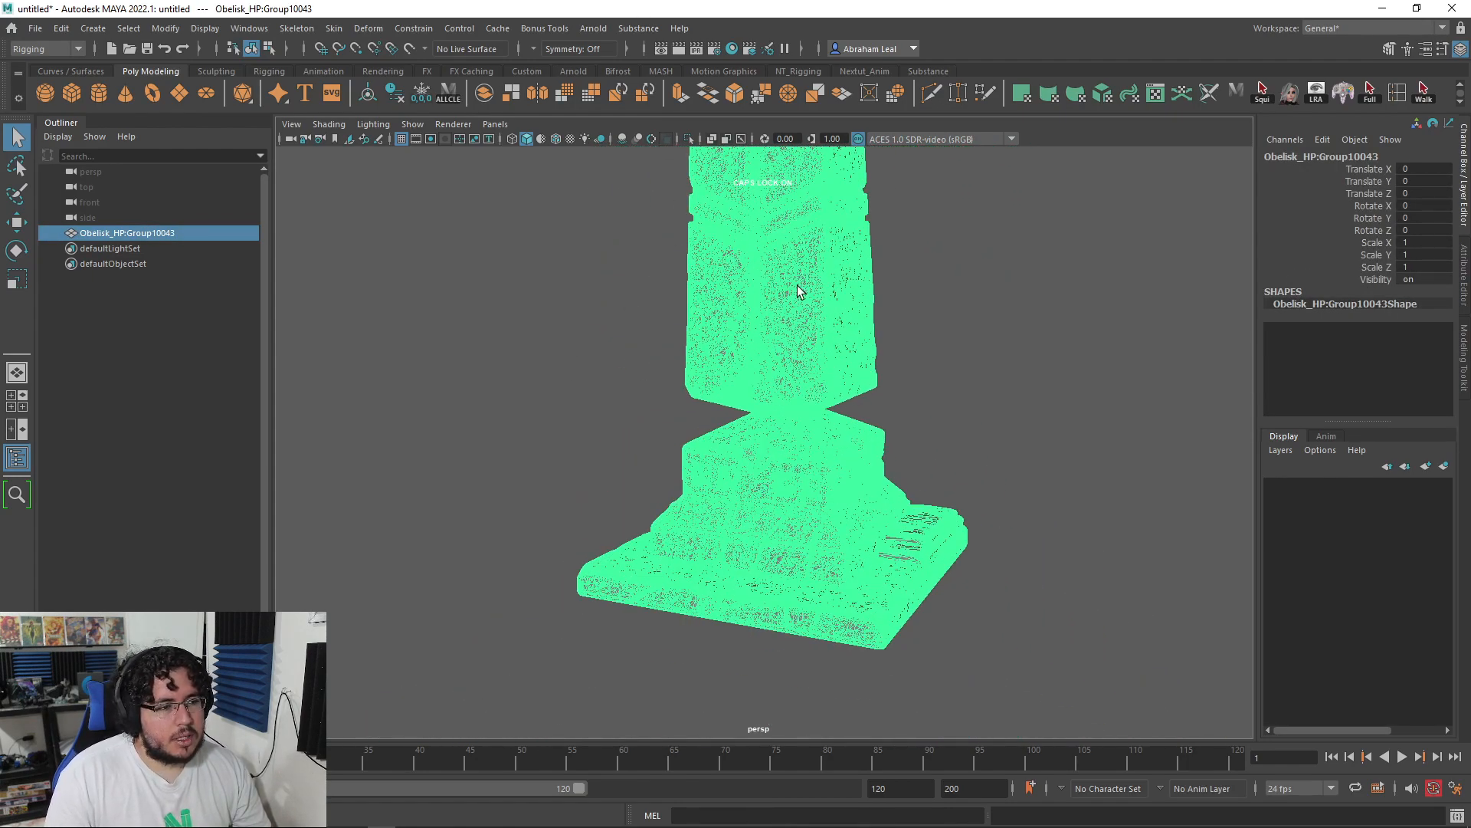
click(409, 50)
Step: Orbit the live obelisk from its tip down to the pedestal
alt+right_drag(765, 461, 832, 498)
alt+drag(832, 499, 899, 497)
alt+right_drag(899, 497, 743, 425)
alt+drag(743, 425, 775, 430)
alt+middle_drag(775, 430, 789, 512)
alt+right_drag(789, 512, 791, 369)
alt+middle_drag(791, 369, 804, 559)
alt+right_drag(804, 560, 735, 253)
alt+middle_drag(894, 494, 831, 308)
alt+right_drag(831, 309, 841, 512)
mouse_move(840, 512)
alt+mouse_down()
mouse_move(976, 513)
mouse_move(851, 512)
mouse_move(828, 497)
alt+mouse_up()
alt+middle_drag(665, 502, 748, 477)
alt+right_drag(748, 477, 841, 594)
alt+right_drag(733, 375, 735, 337)
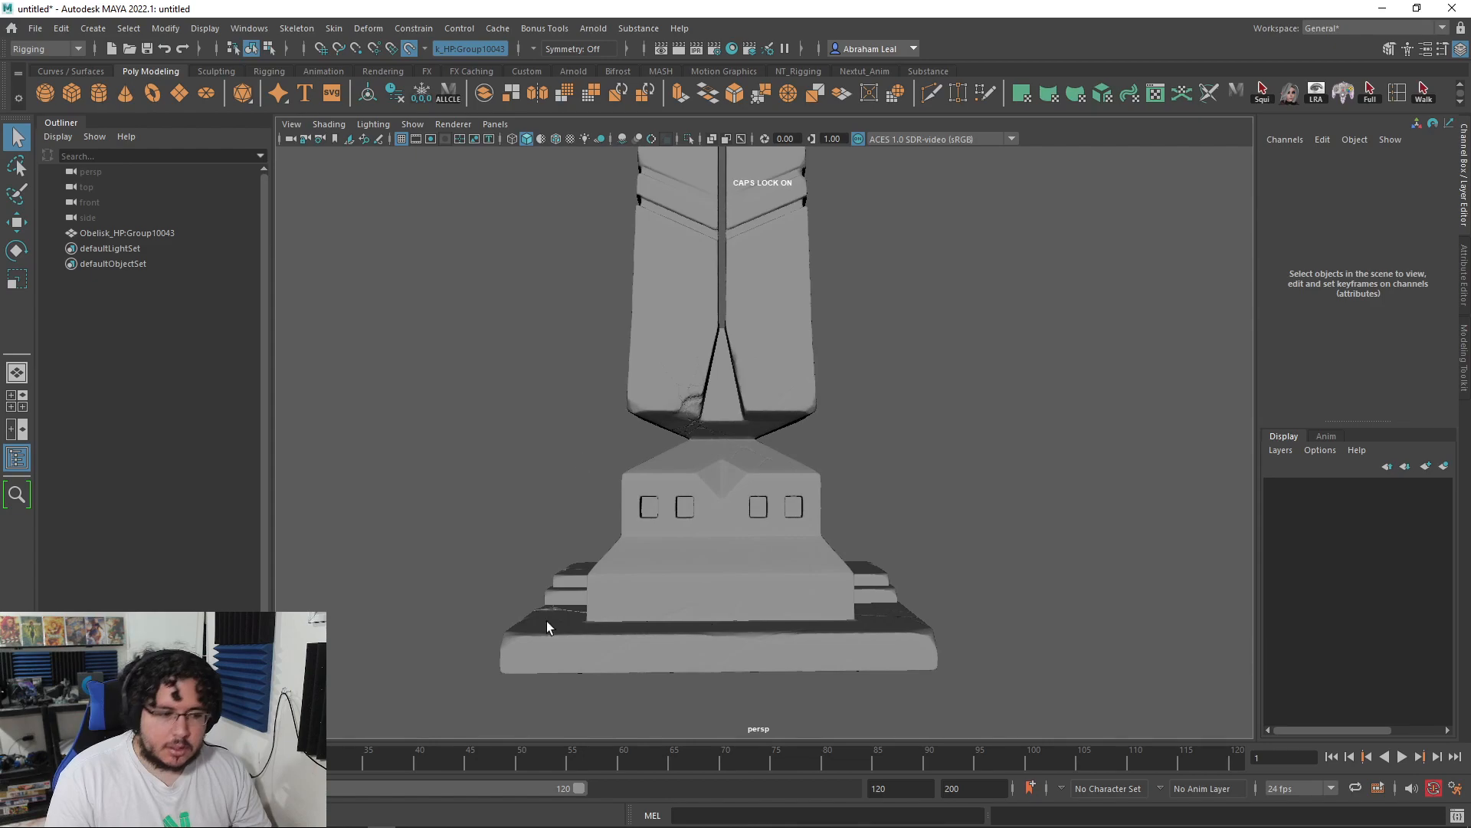
alt+drag(833, 521, 723, 519)
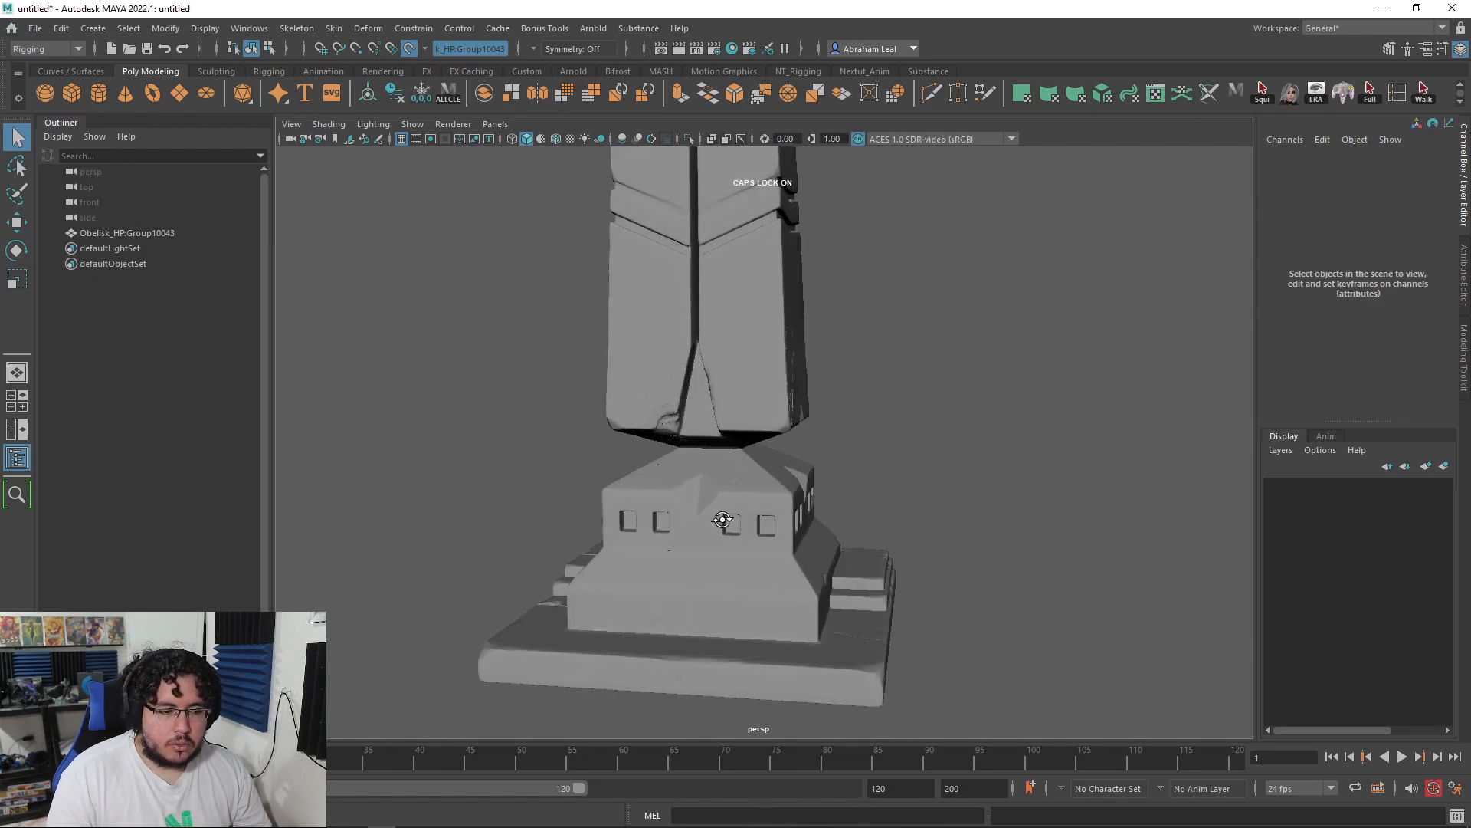
alt+right_drag(723, 519, 817, 595)
alt+middle_drag(737, 550, 791, 471)
alt+right_drag(791, 470, 664, 506)
alt+drag(664, 506, 724, 479)
alt+right_drag(724, 479, 767, 483)
alt+drag(766, 483, 687, 315)
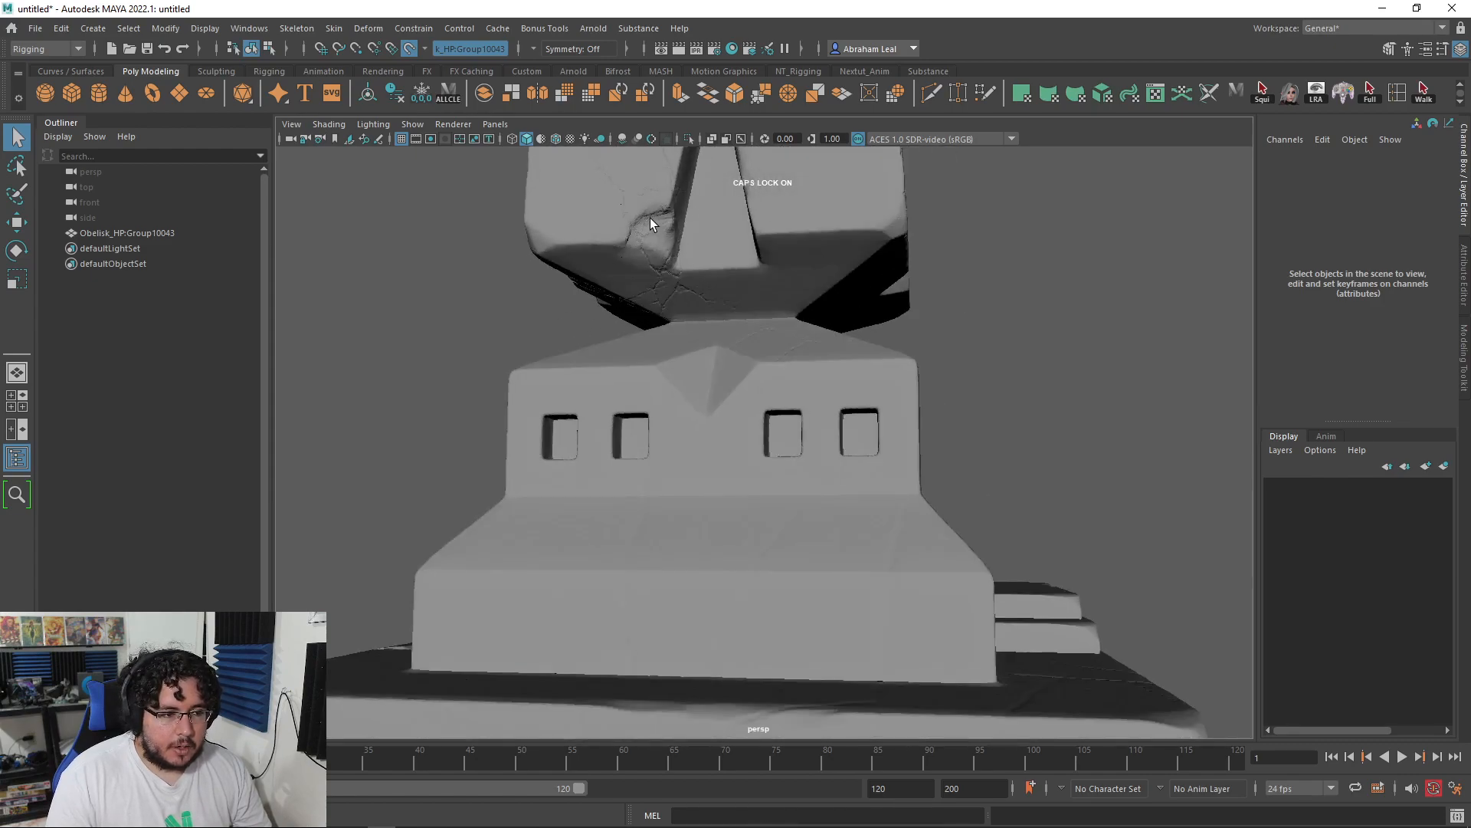
alt+drag(594, 261, 683, 256)
alt+drag(842, 372, 718, 329)
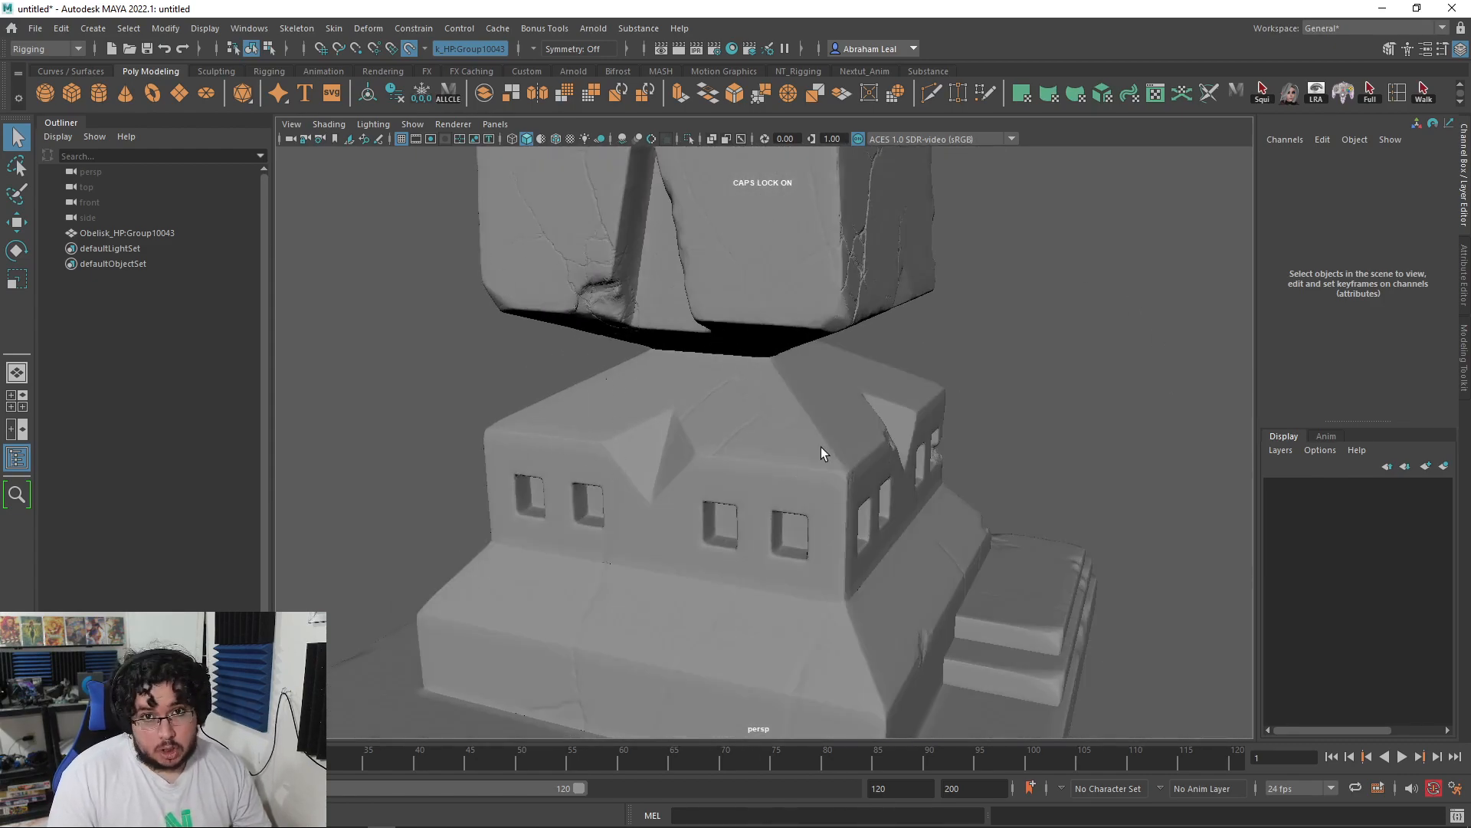
alt+drag(851, 448, 699, 426)
alt+right_drag(699, 427, 840, 388)
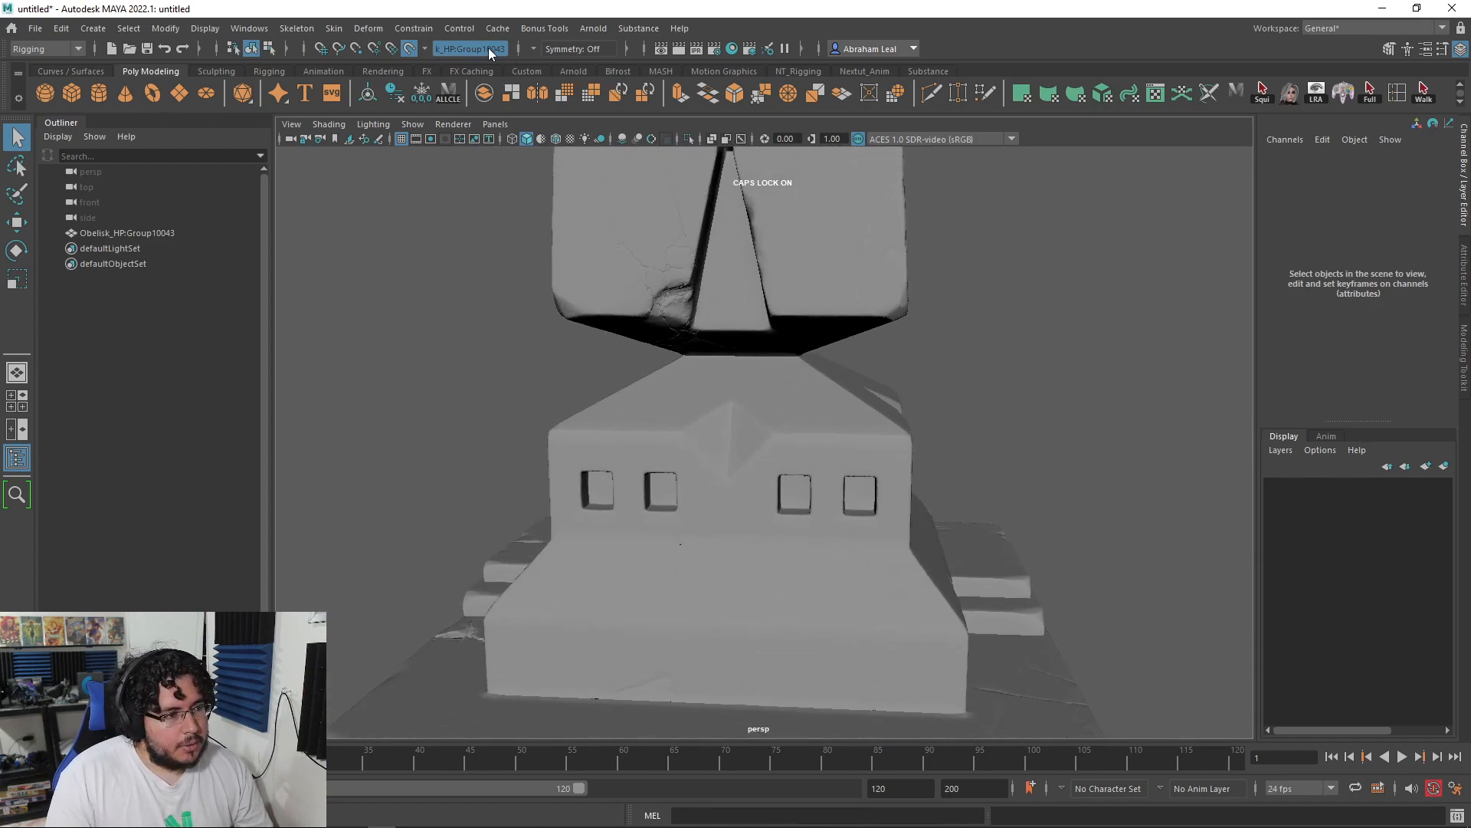
Step: With Quad Draw, create a triangle face over the pedestal's gable relief and adjust its right edge
click(983, 94)
alt+right_drag(728, 420, 898, 499)
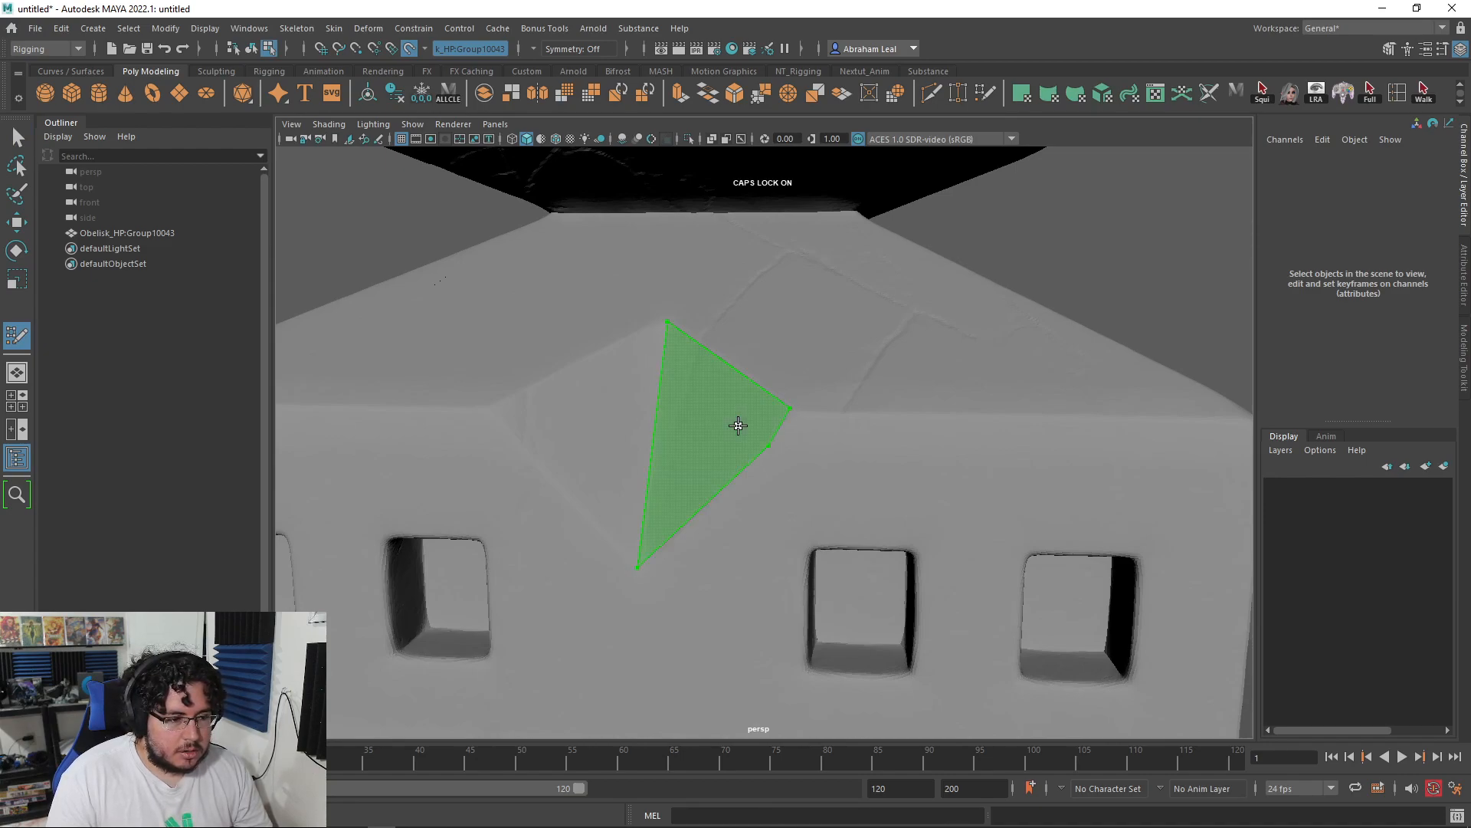
shift+click(738, 425)
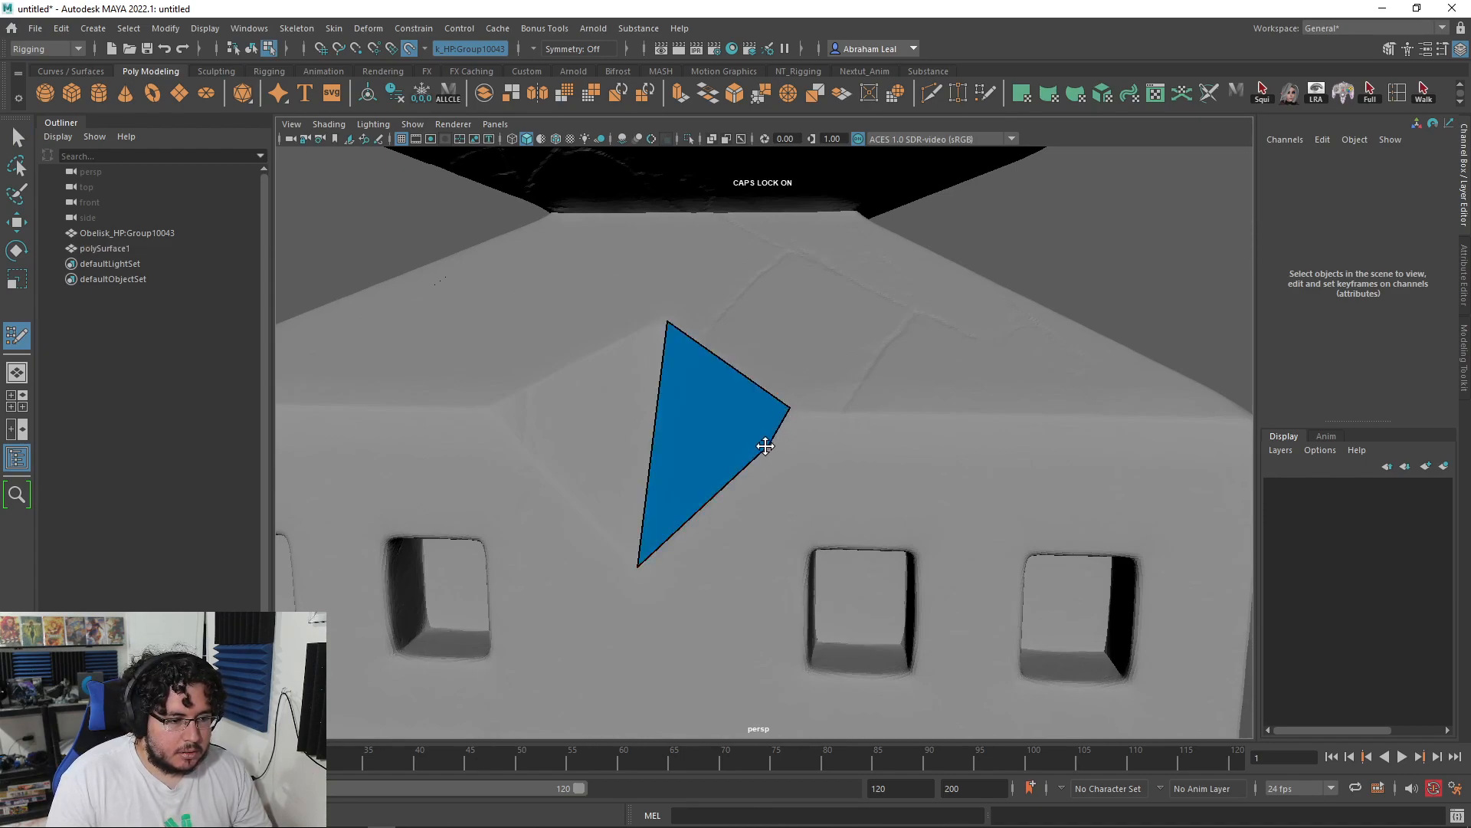
alt+drag(764, 444, 1034, 530)
drag(937, 514, 838, 414)
alt+drag(950, 475, 871, 559)
scroll(900, 506, down, 3)
scroll(871, 559, up, 3)
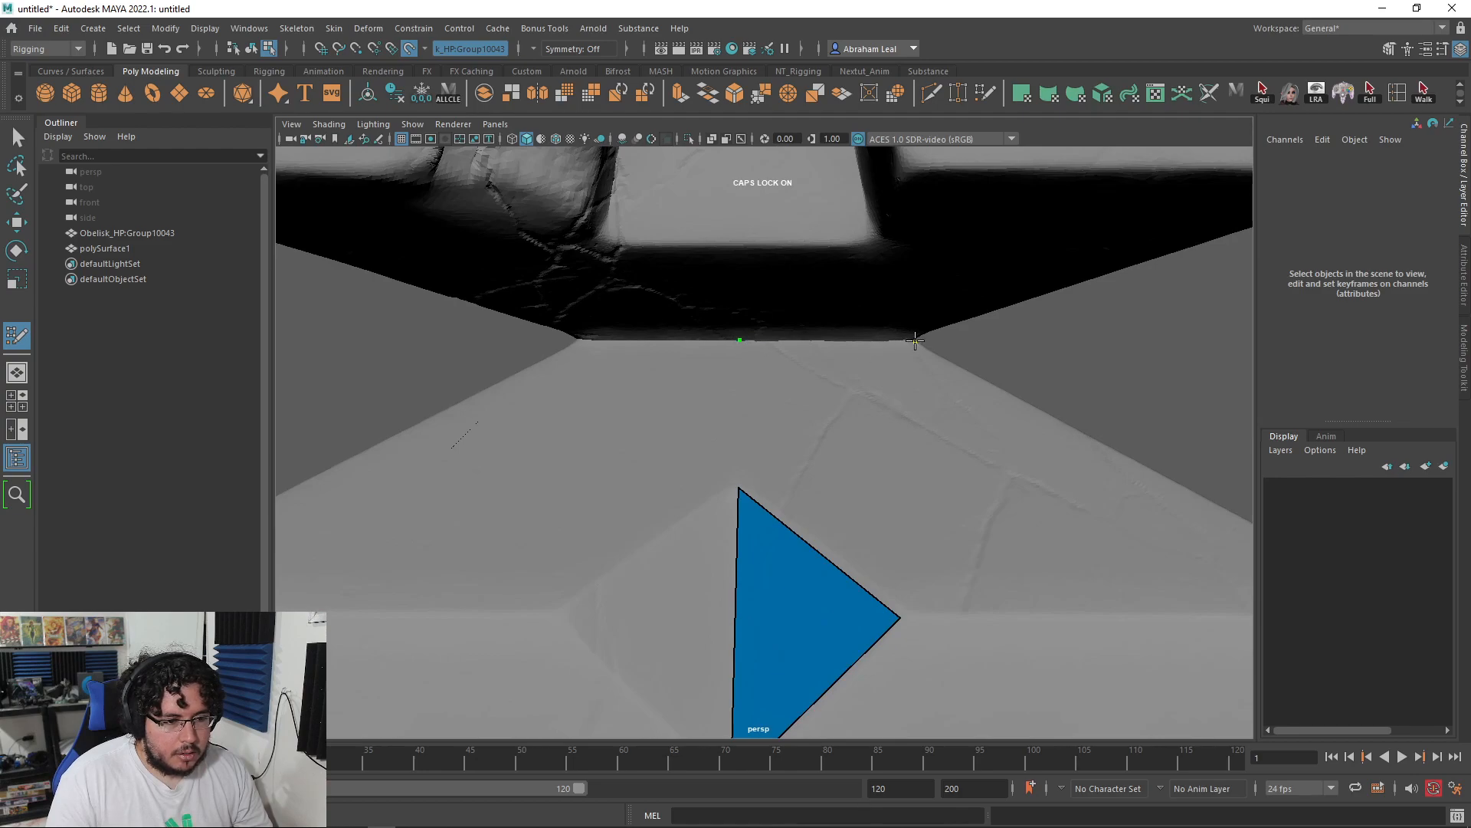
Step: Add a blue quad above the triangle tip on the pedestal slope
click(932, 474)
shift+click(860, 429)
alt+drag(913, 504, 766, 520)
shift+click(720, 477)
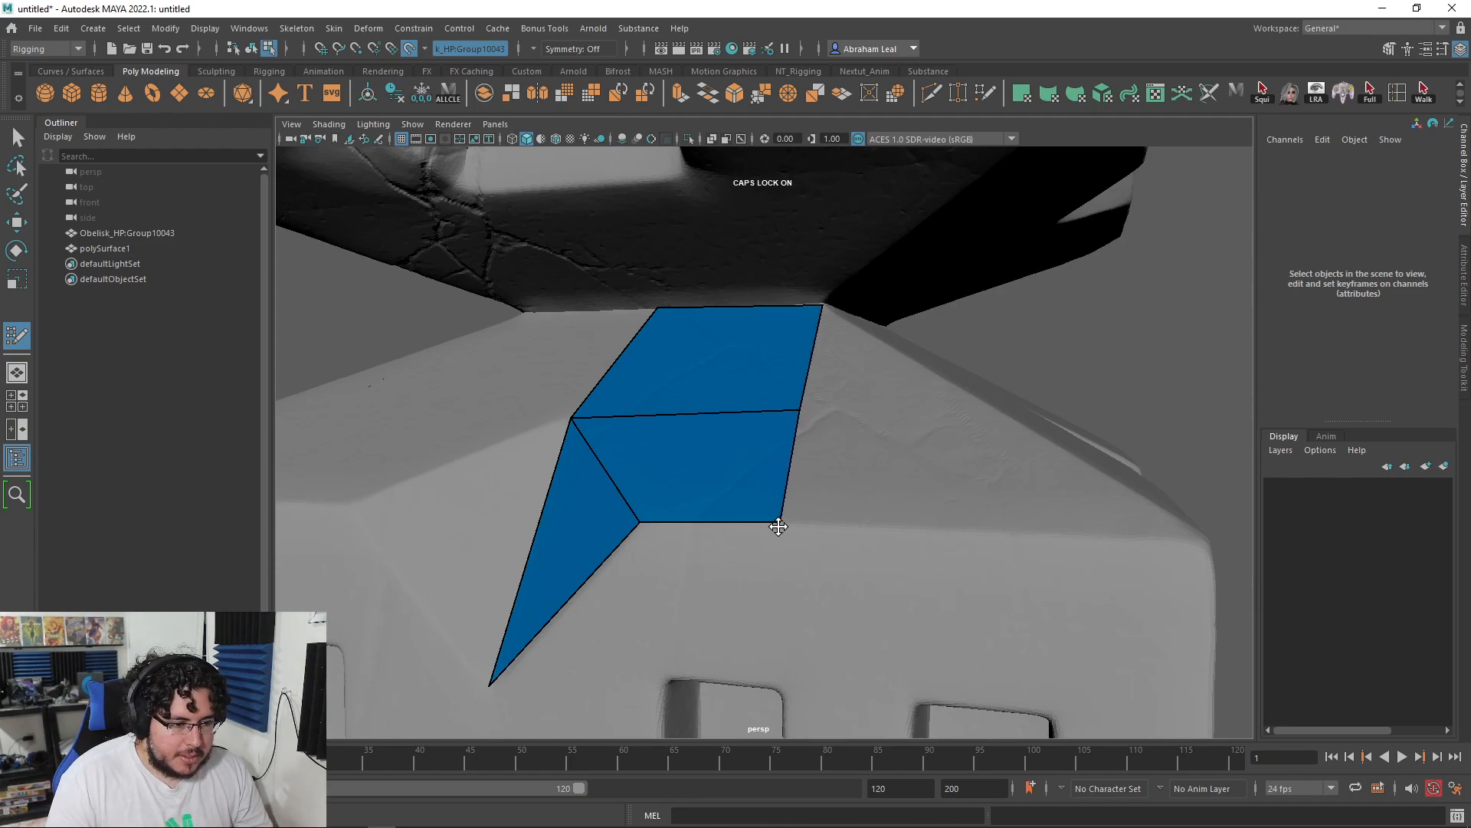
scroll(863, 477, down, 3)
alt+drag(881, 467, 821, 486)
scroll(812, 506, up, 1)
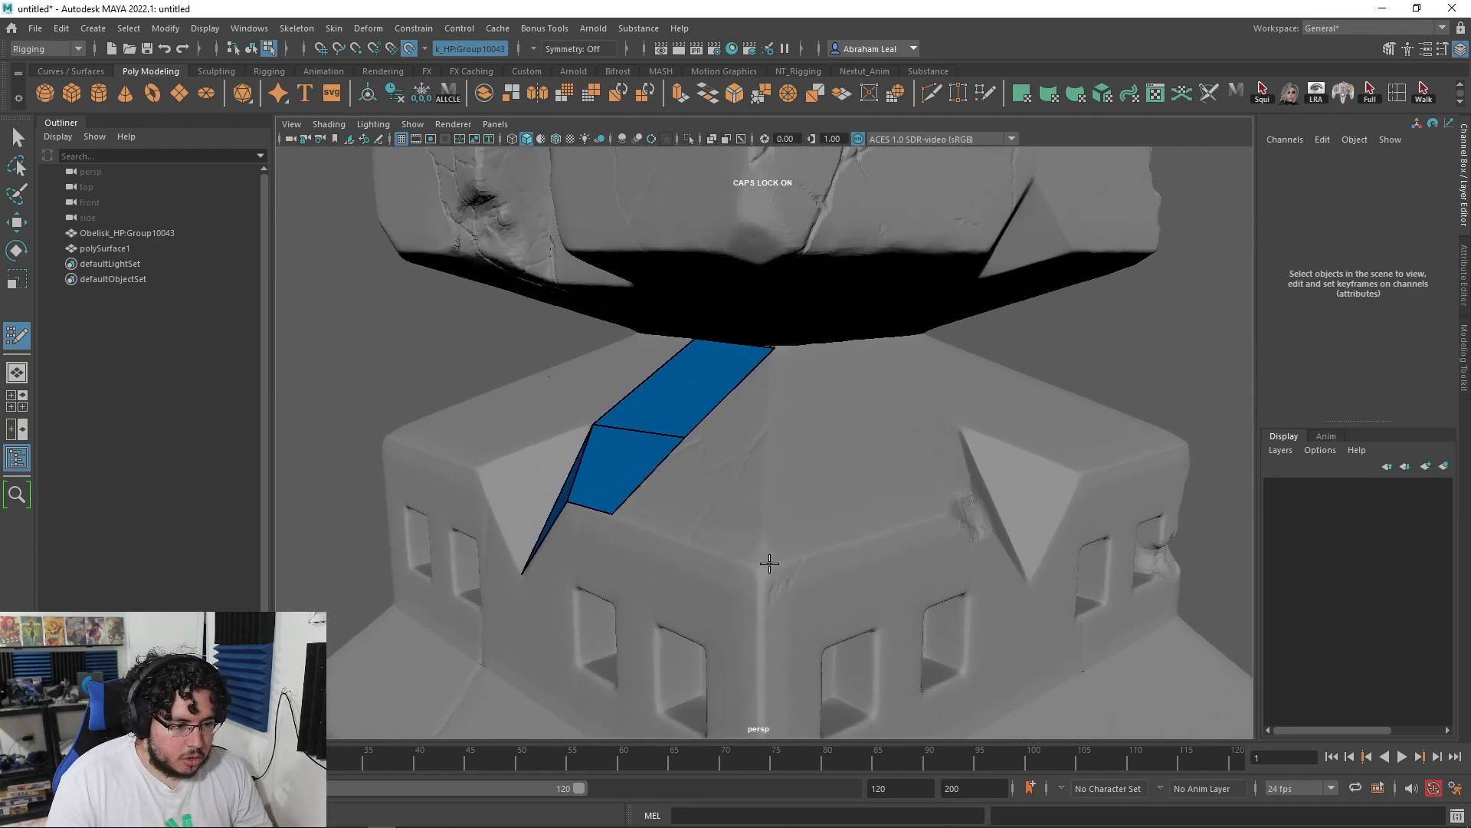
Step: Add a quad at the pedestal corner and fill the gap between the blue faces
click(762, 569)
scroll(820, 552, up, 2)
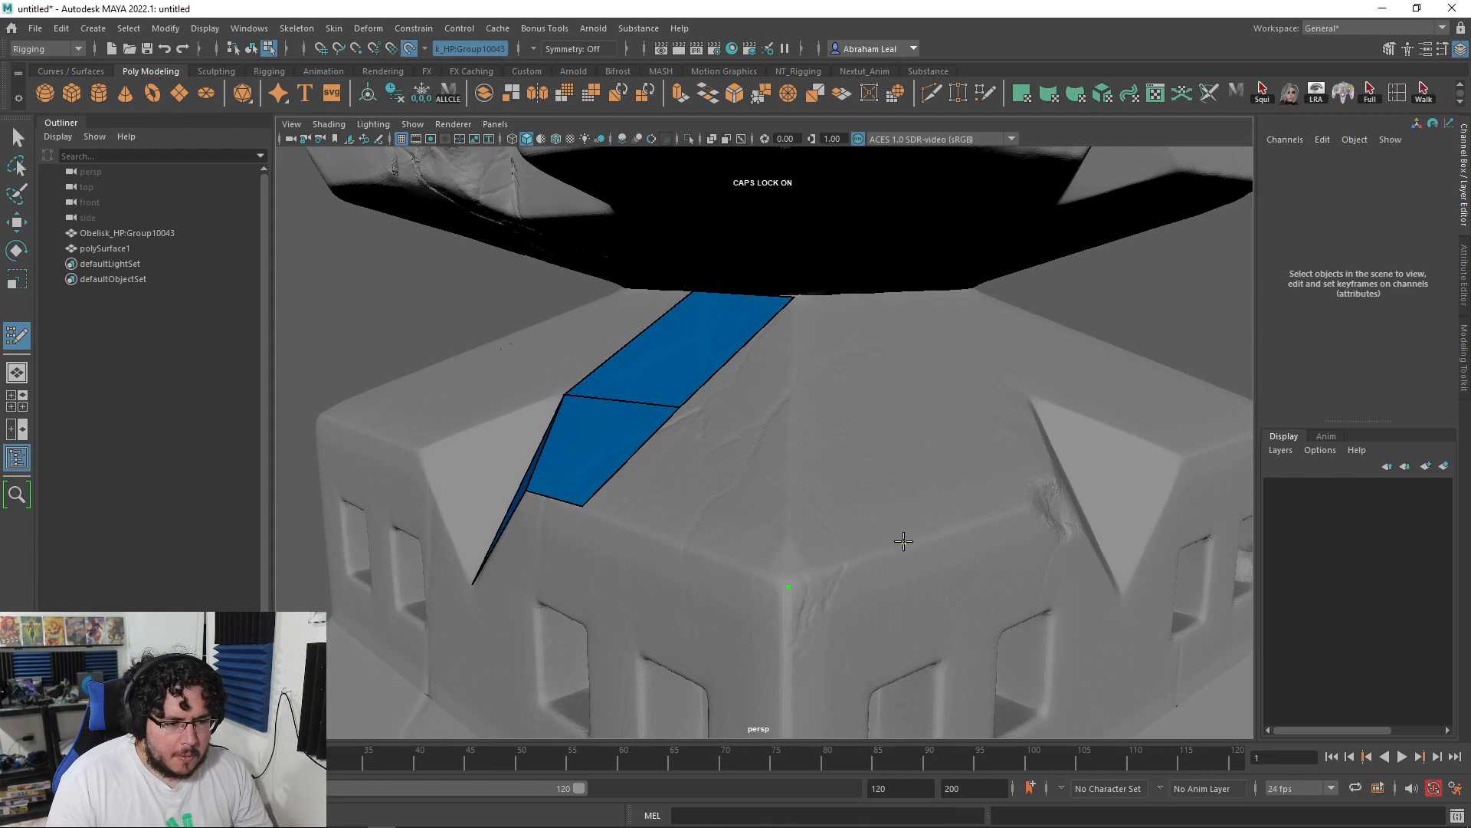
shift+click(818, 499)
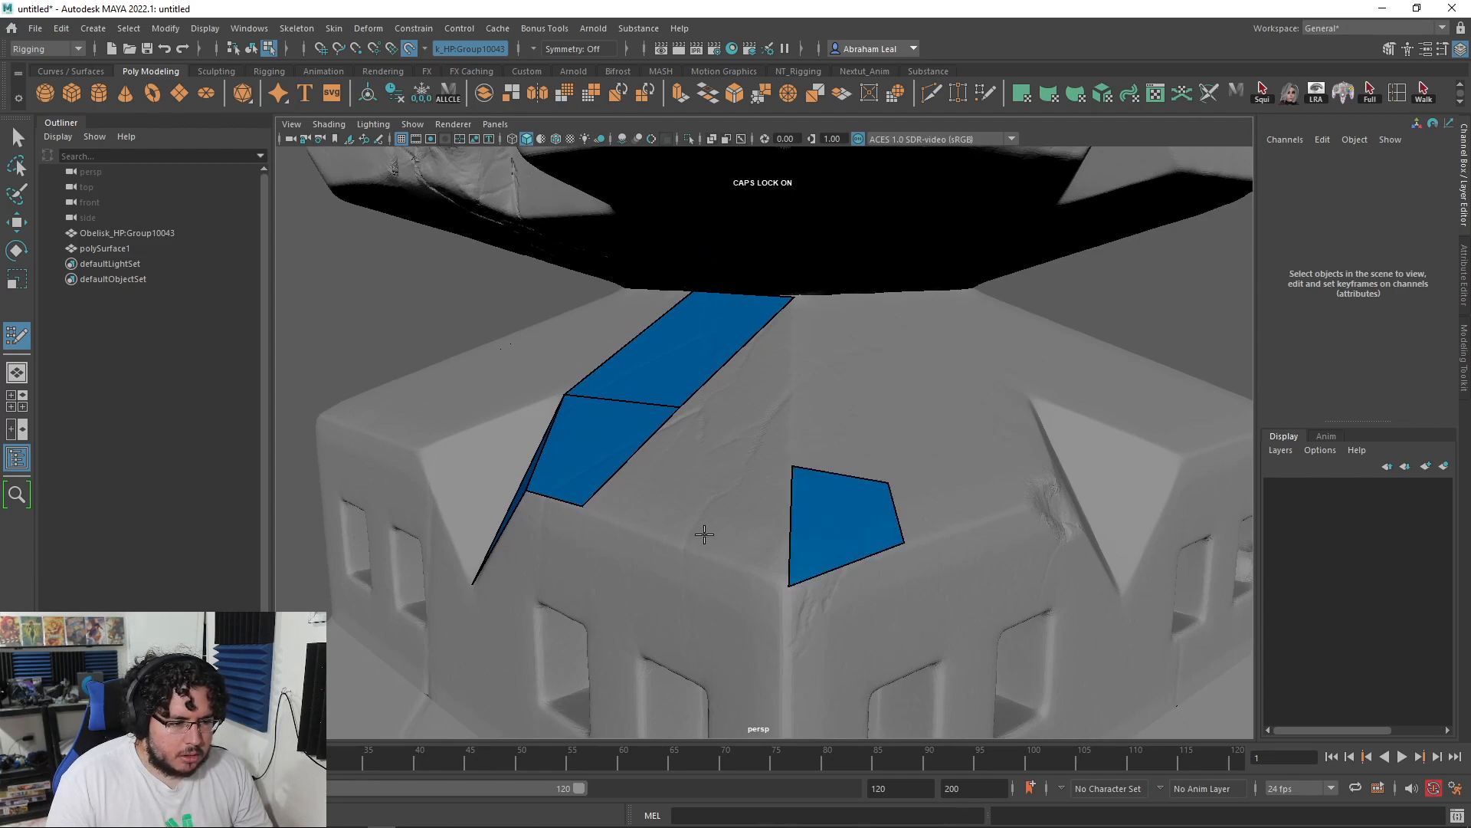
shift+click(730, 478)
shift+click(669, 482)
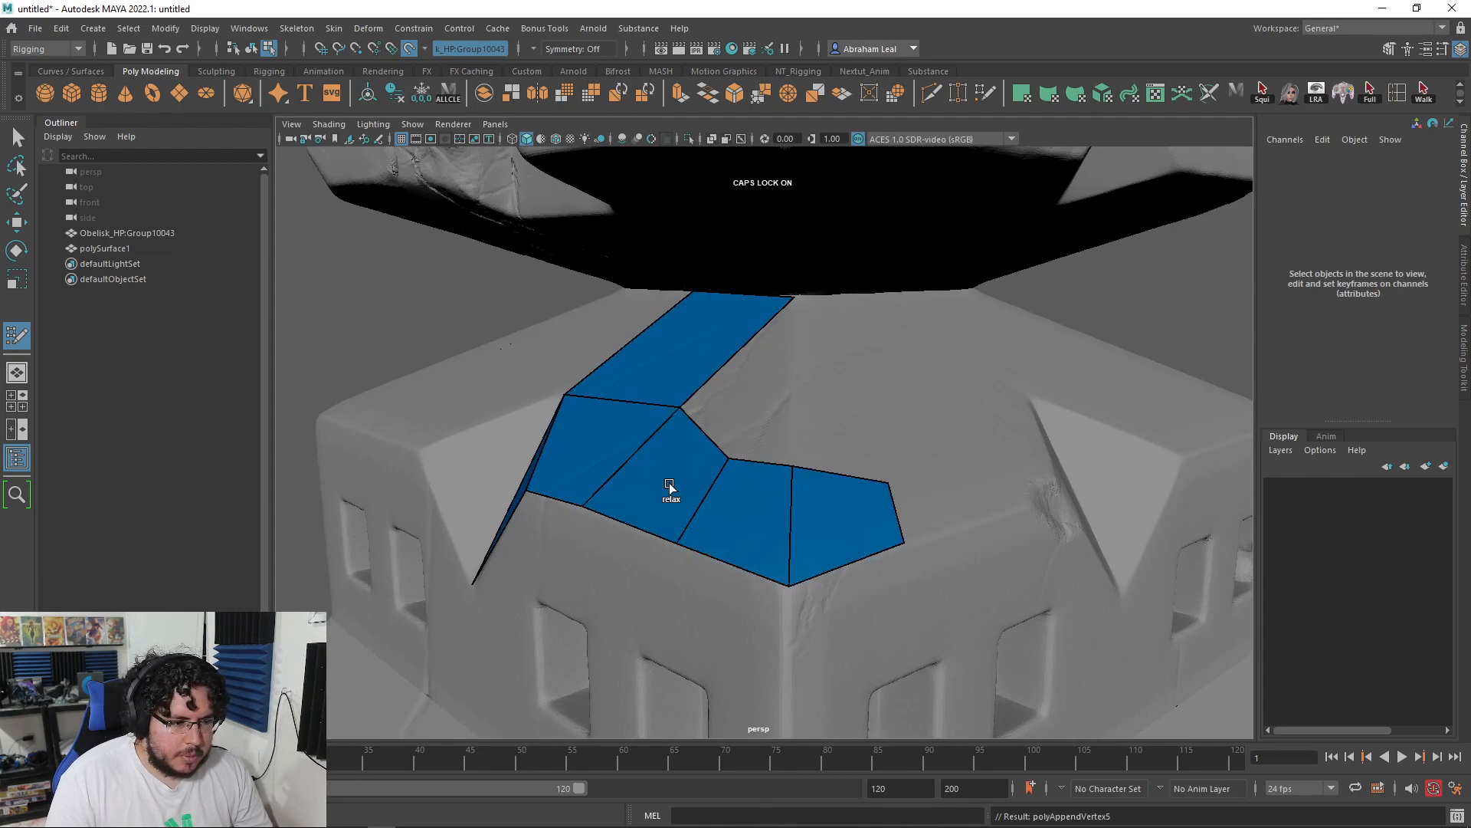
Step: Add another quad to the right of the upper quad, extending the strip
alt+drag(694, 413, 752, 401)
alt+middle_drag(752, 401, 738, 460)
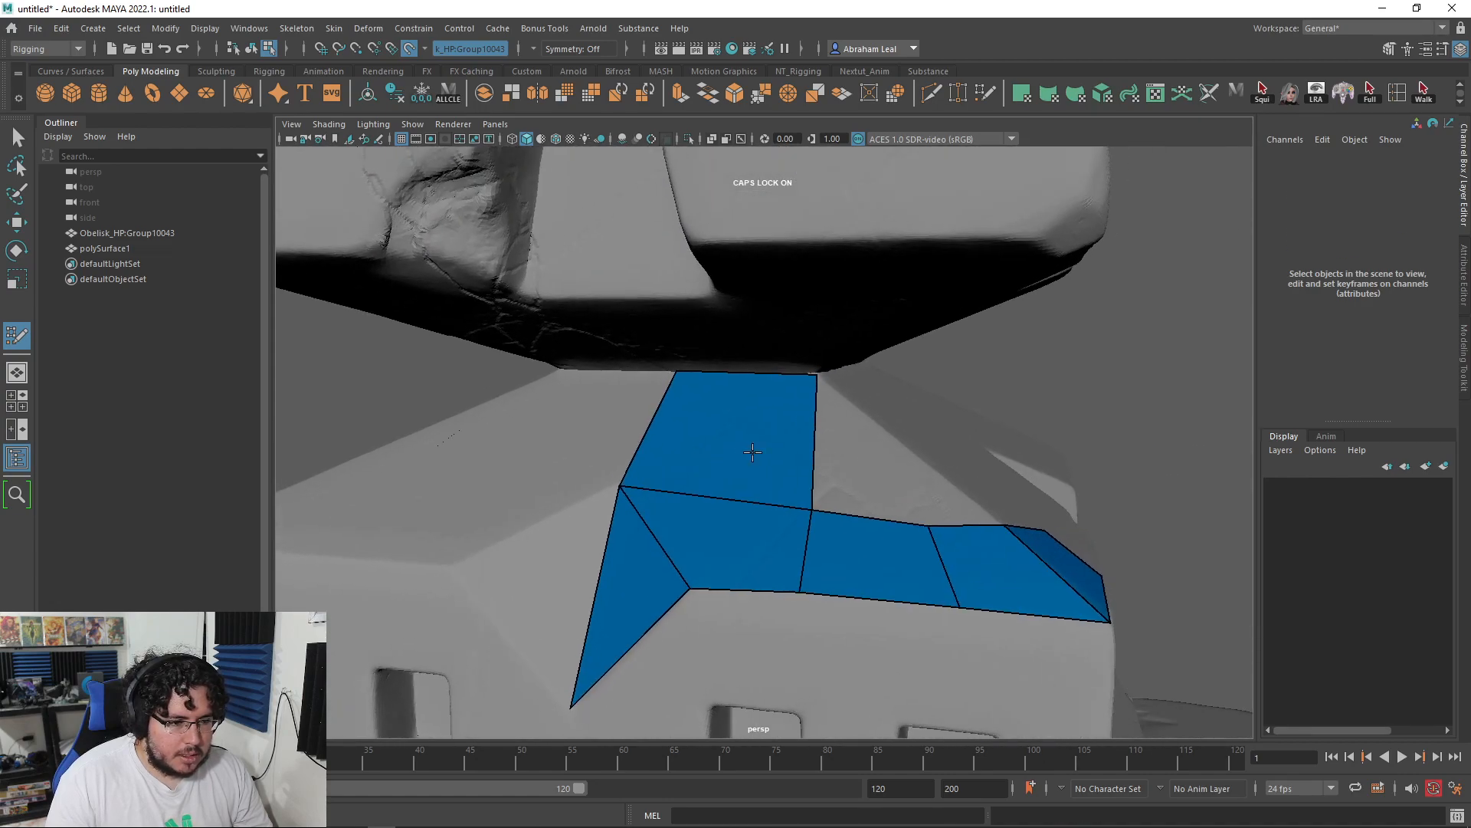
alt+drag(739, 459, 714, 465)
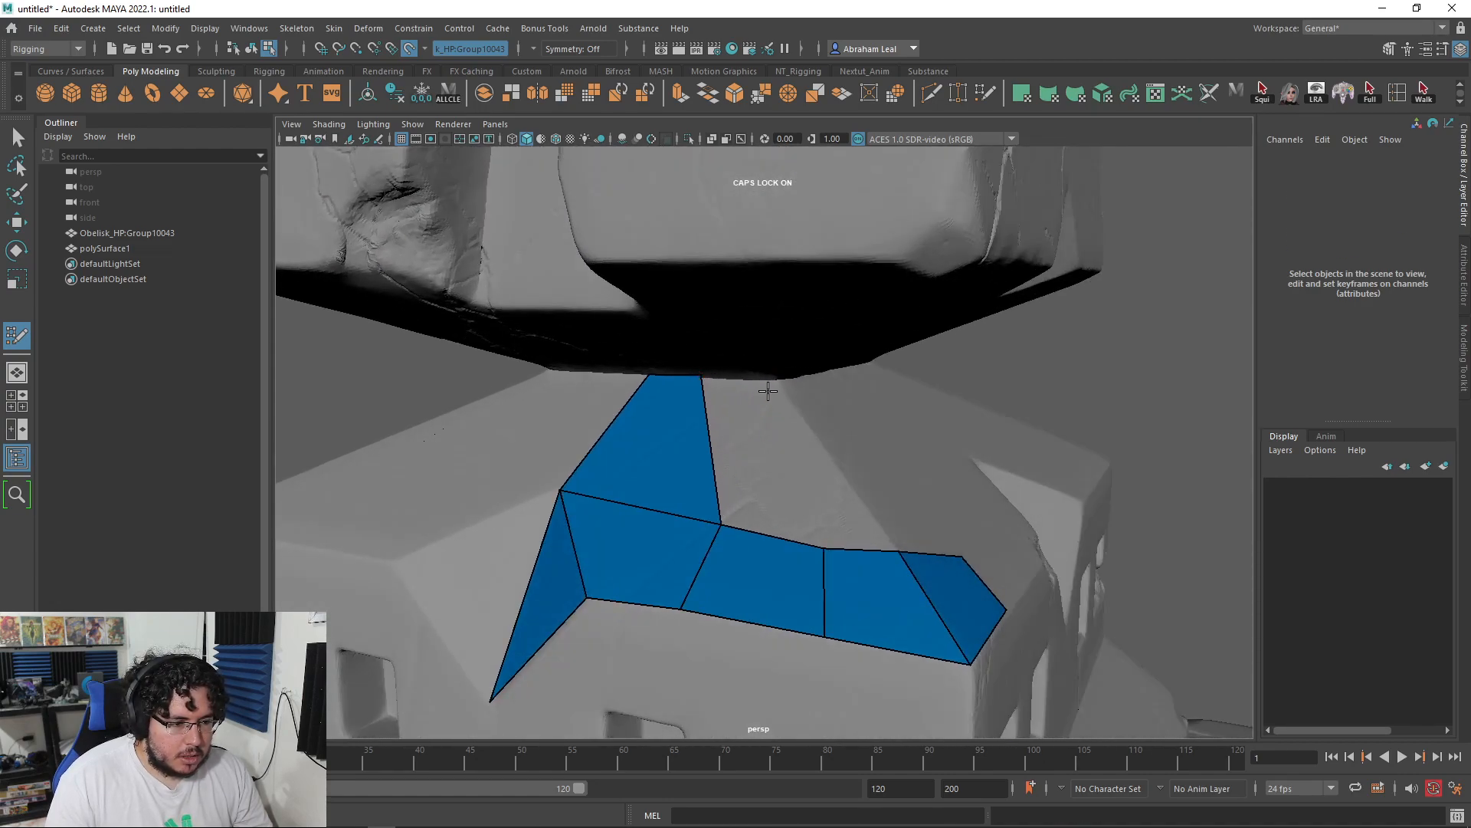
click(753, 381)
shift+click(740, 420)
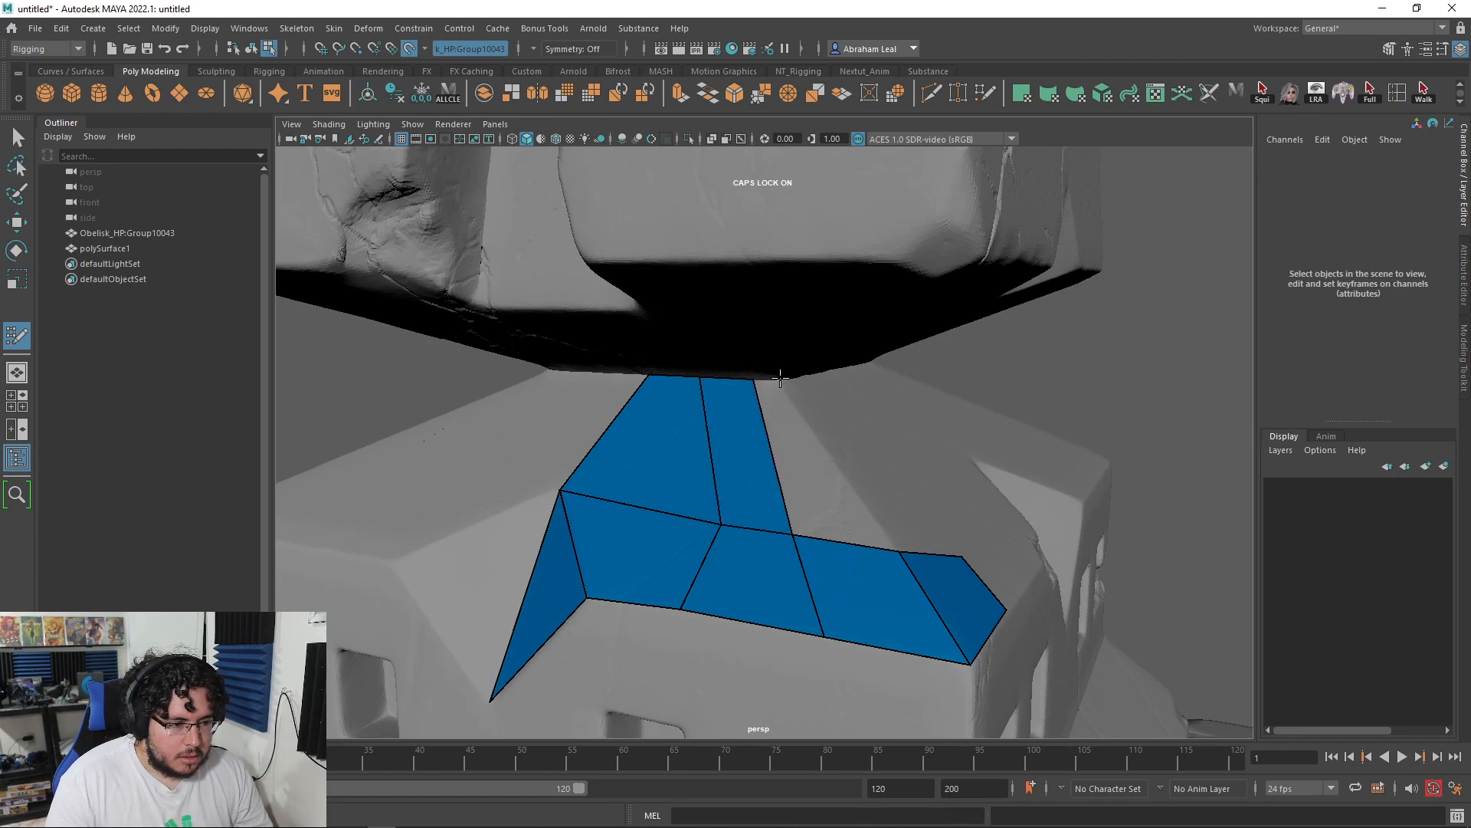
shift+click(781, 418)
mouse_move(781, 417)
alt+mouse_down()
mouse_move(766, 464)
mouse_move(720, 460)
mouse_move(749, 417)
mouse_move(802, 535)
mouse_move(755, 511)
mouse_move(709, 427)
mouse_move(851, 457)
mouse_move(815, 458)
mouse_move(871, 406)
mouse_move(837, 371)
mouse_move(921, 409)
alt+mouse_up()
Step: Extend the strip with quads beneath the column and right of the centre column
shift+click(748, 458)
shift+click(812, 355)
alt+drag(810, 485, 745, 530)
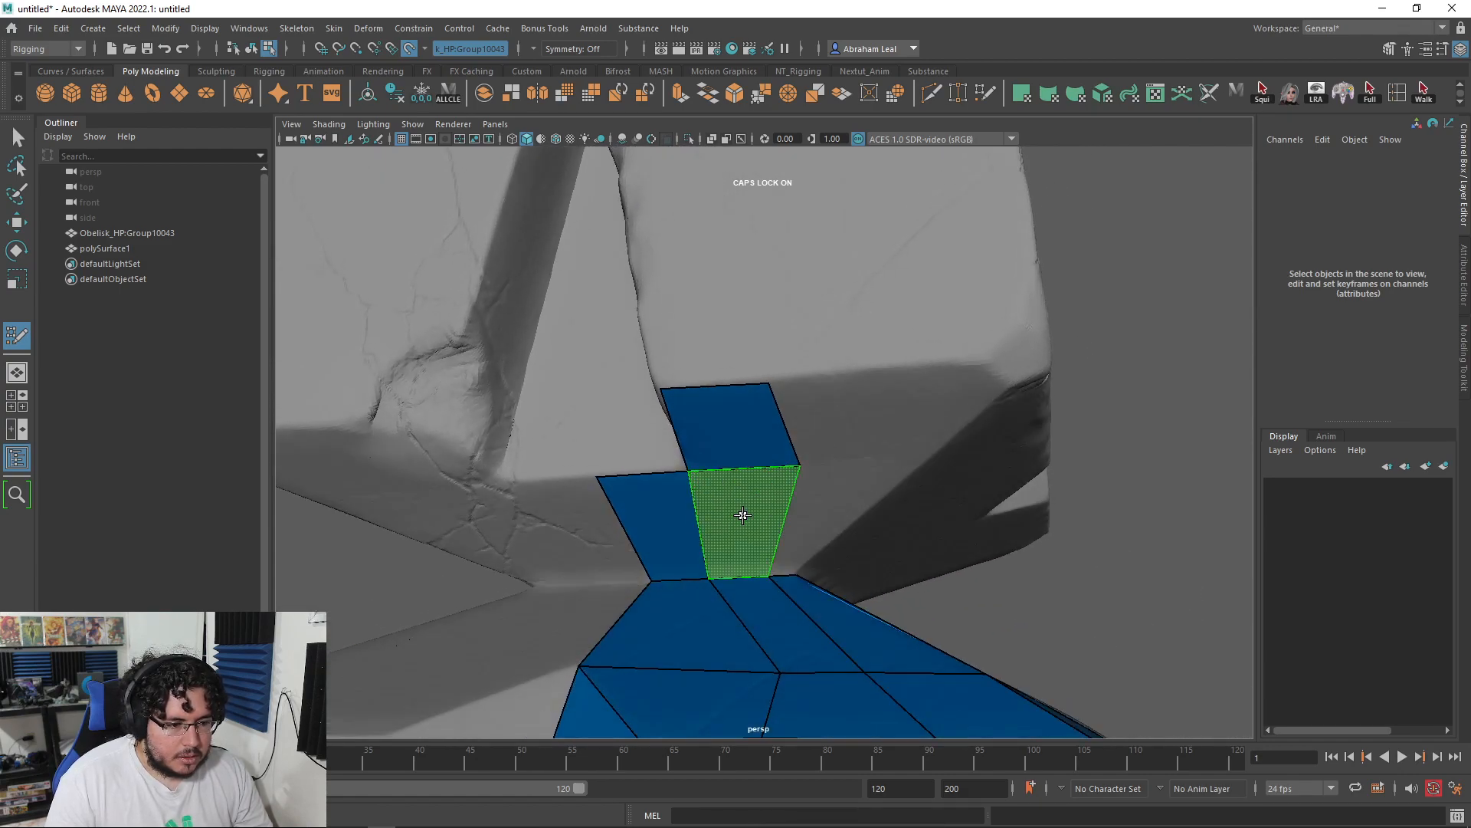
shift+click(742, 515)
shift+click(822, 507)
Step: Fill more quads beside the diagonal strip and above the existing blue quad
mouse_move(940, 400)
alt+mouse_down()
mouse_move(851, 350)
mouse_move(766, 385)
mouse_move(669, 381)
mouse_move(915, 400)
alt+mouse_up()
shift+click(865, 388)
shift+click(849, 387)
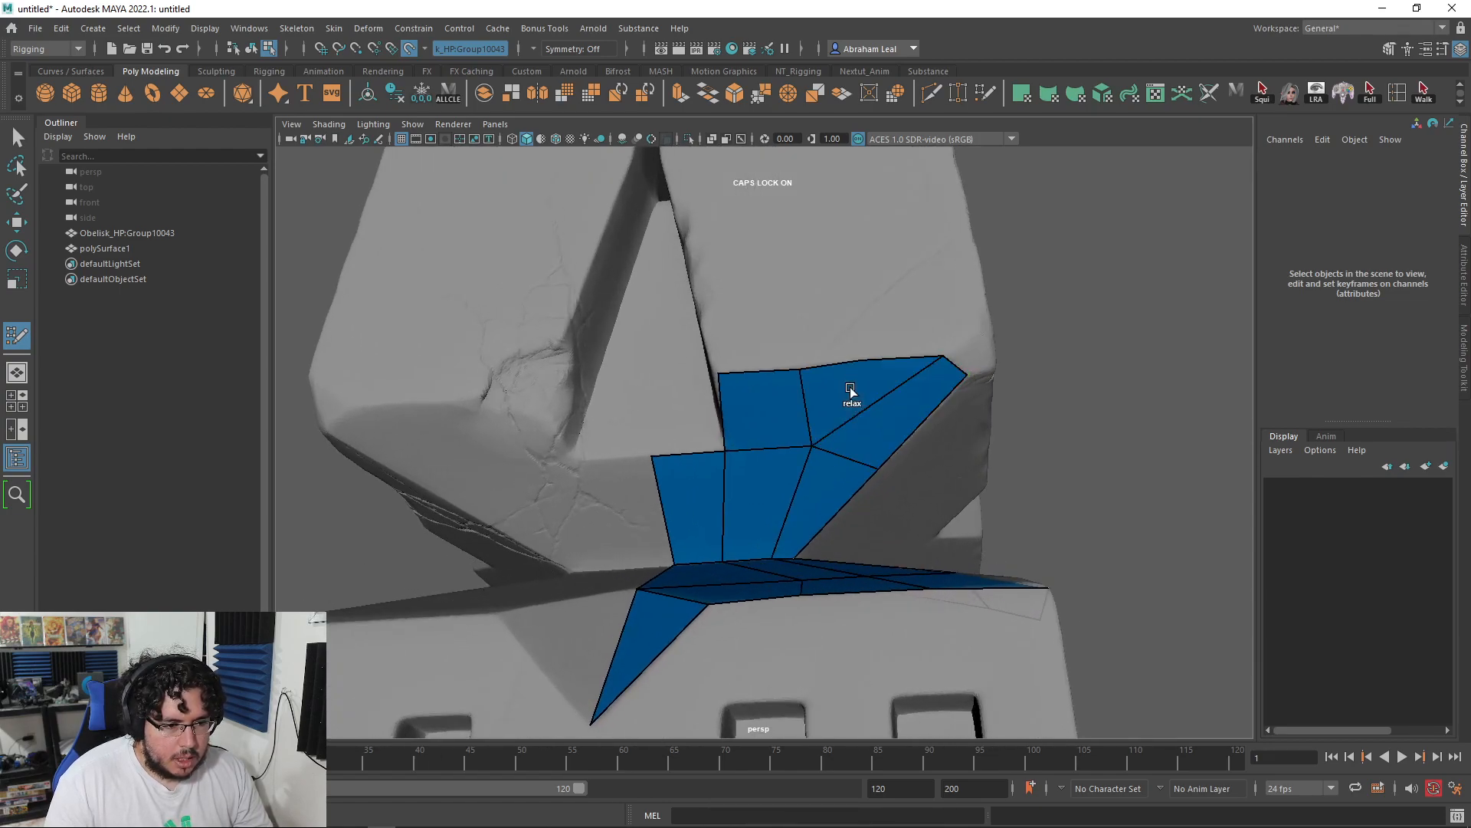
mouse_move(945, 356)
alt+mouse_down()
mouse_move(805, 407)
mouse_move(912, 398)
mouse_move(852, 454)
mouse_move(795, 466)
mouse_move(823, 390)
mouse_move(859, 481)
mouse_move(779, 350)
alt+mouse_up()
shift+click(856, 429)
shift+click(843, 364)
Step: Try shifting the quads' shared left vertex rightward, then undo the move
mouse_move(837, 421)
alt+mouse_down()
mouse_move(774, 513)
mouse_move(808, 509)
alt+mouse_up()
scroll(791, 434, up, 4)
mouse_move(791, 434)
alt+mouse_down()
mouse_move(789, 378)
mouse_move(828, 437)
mouse_move(873, 388)
mouse_move(865, 422)
mouse_move(504, 405)
alt+mouse_up()
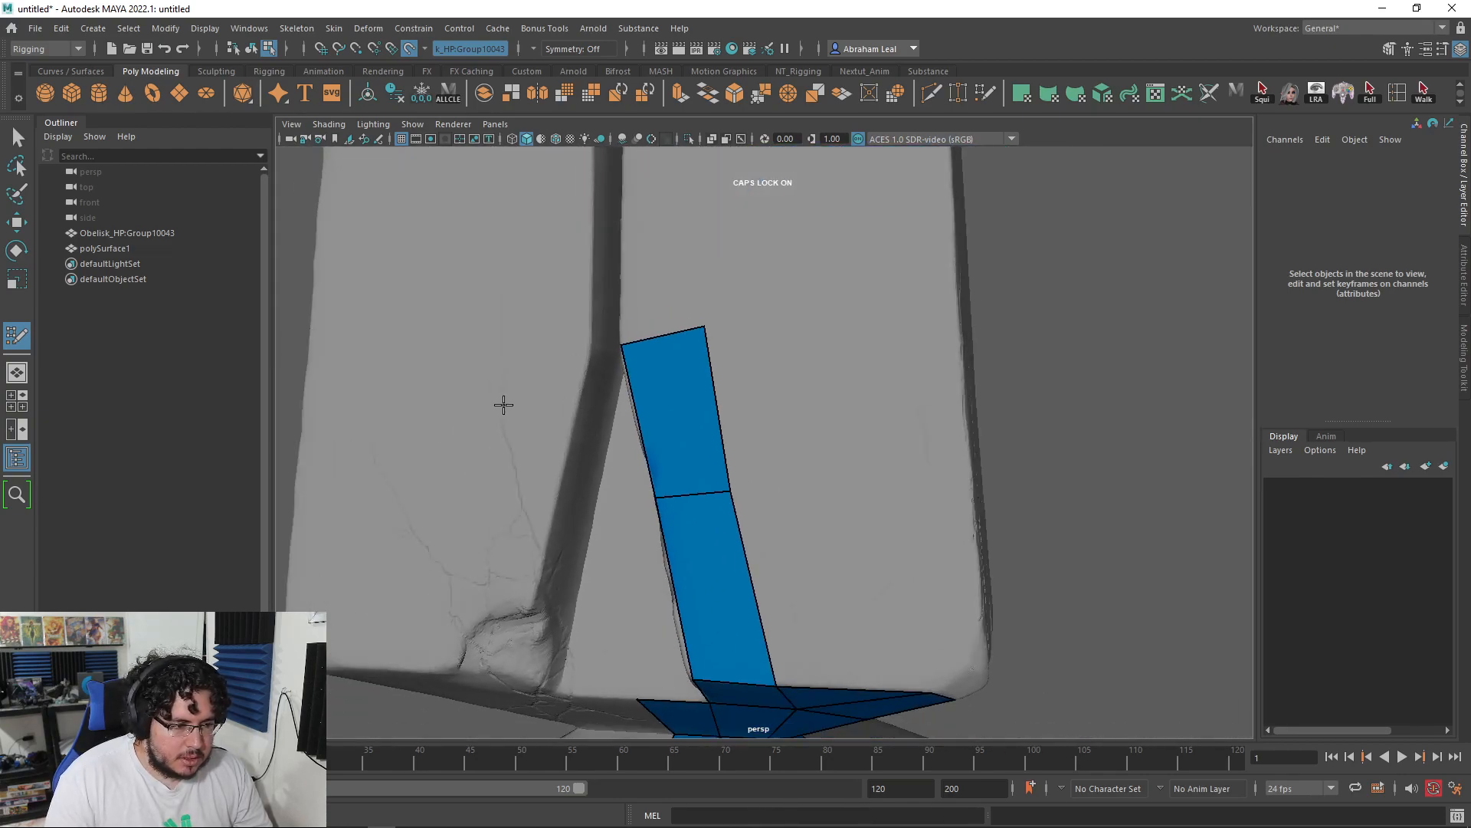
mouse_move(797, 399)
alt+mouse_down()
mouse_move(720, 453)
mouse_move(809, 448)
alt+mouse_up()
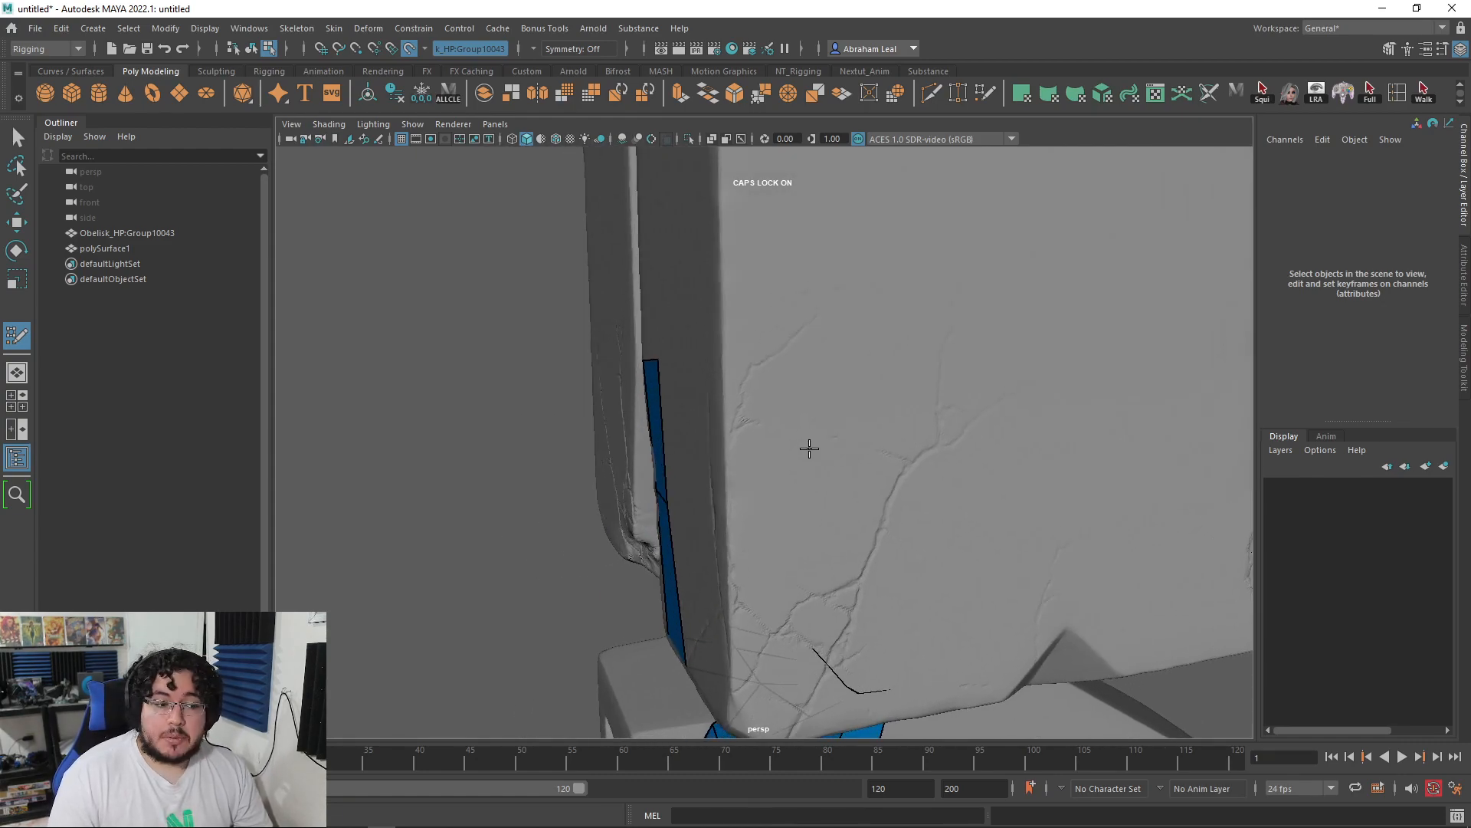
mouse_move(810, 448)
alt+mouse_down()
mouse_move(932, 437)
mouse_move(867, 483)
mouse_move(781, 494)
mouse_move(789, 459)
mouse_move(812, 470)
mouse_move(831, 519)
mouse_move(860, 509)
mouse_move(820, 489)
mouse_move(847, 457)
mouse_move(772, 440)
mouse_move(765, 453)
mouse_move(824, 469)
alt+mouse_up()
alt+right_drag(824, 470, 826, 468)
drag(818, 447, 843, 439)
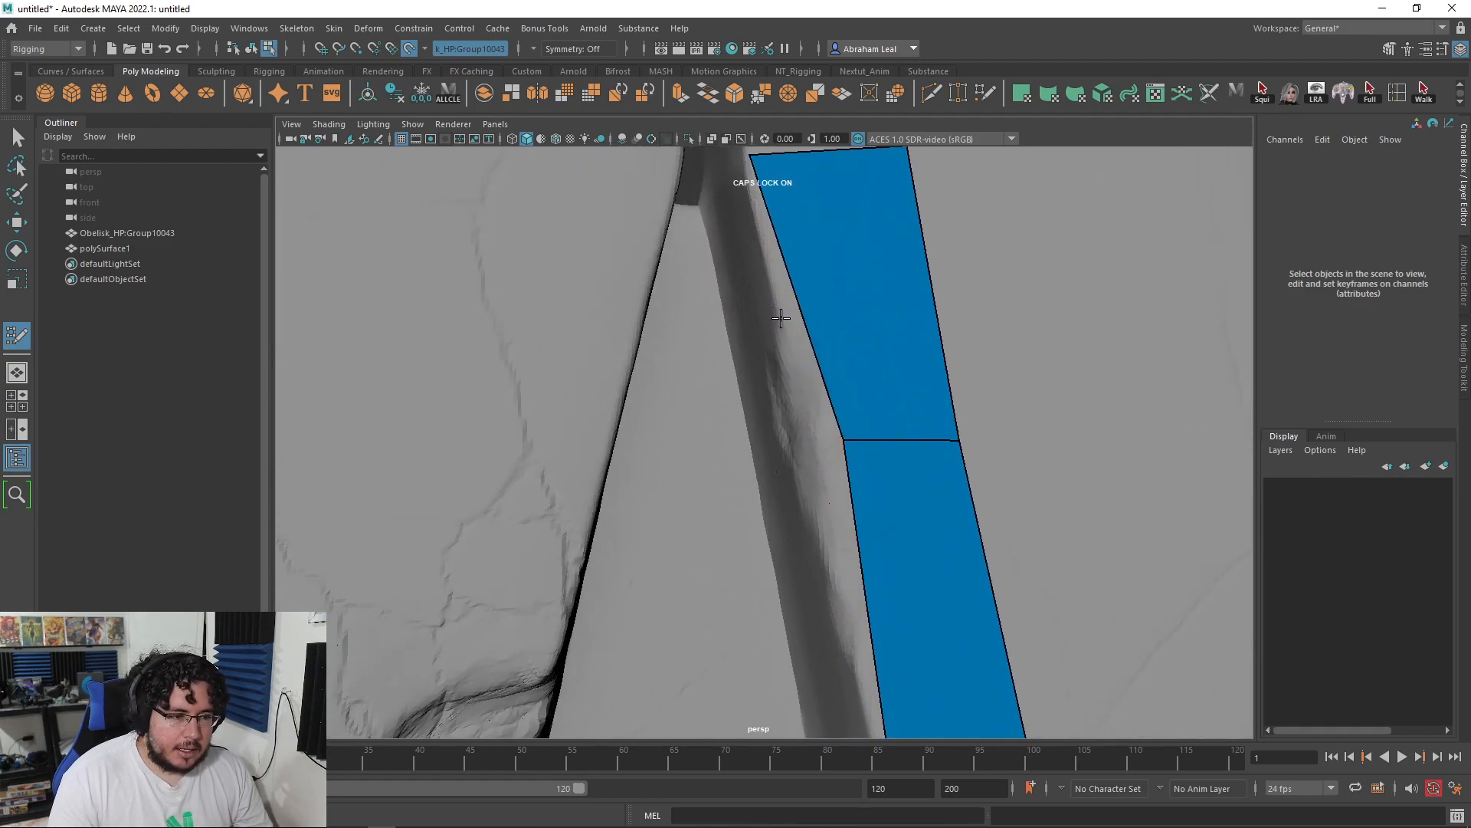
alt+drag(777, 317, 828, 381)
key(ctrl+z)
alt+right_drag(877, 407, 858, 414)
mouse_move(858, 414)
alt+mouse_down()
mouse_move(890, 444)
mouse_move(840, 453)
mouse_move(856, 464)
alt+mouse_up()
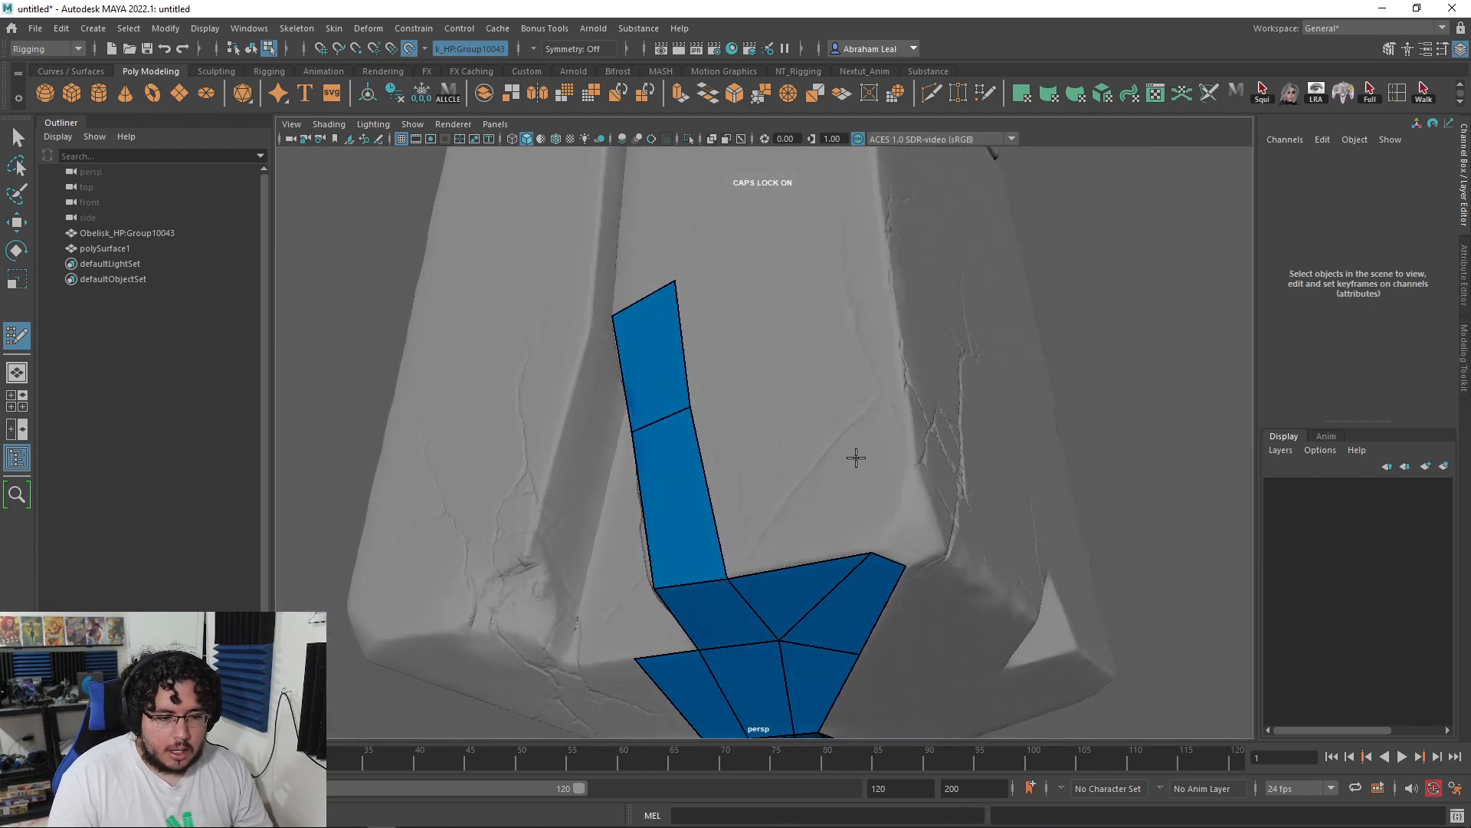
Step: Fill new quads between the strip and the lower quads near the column base
shift+click(785, 459)
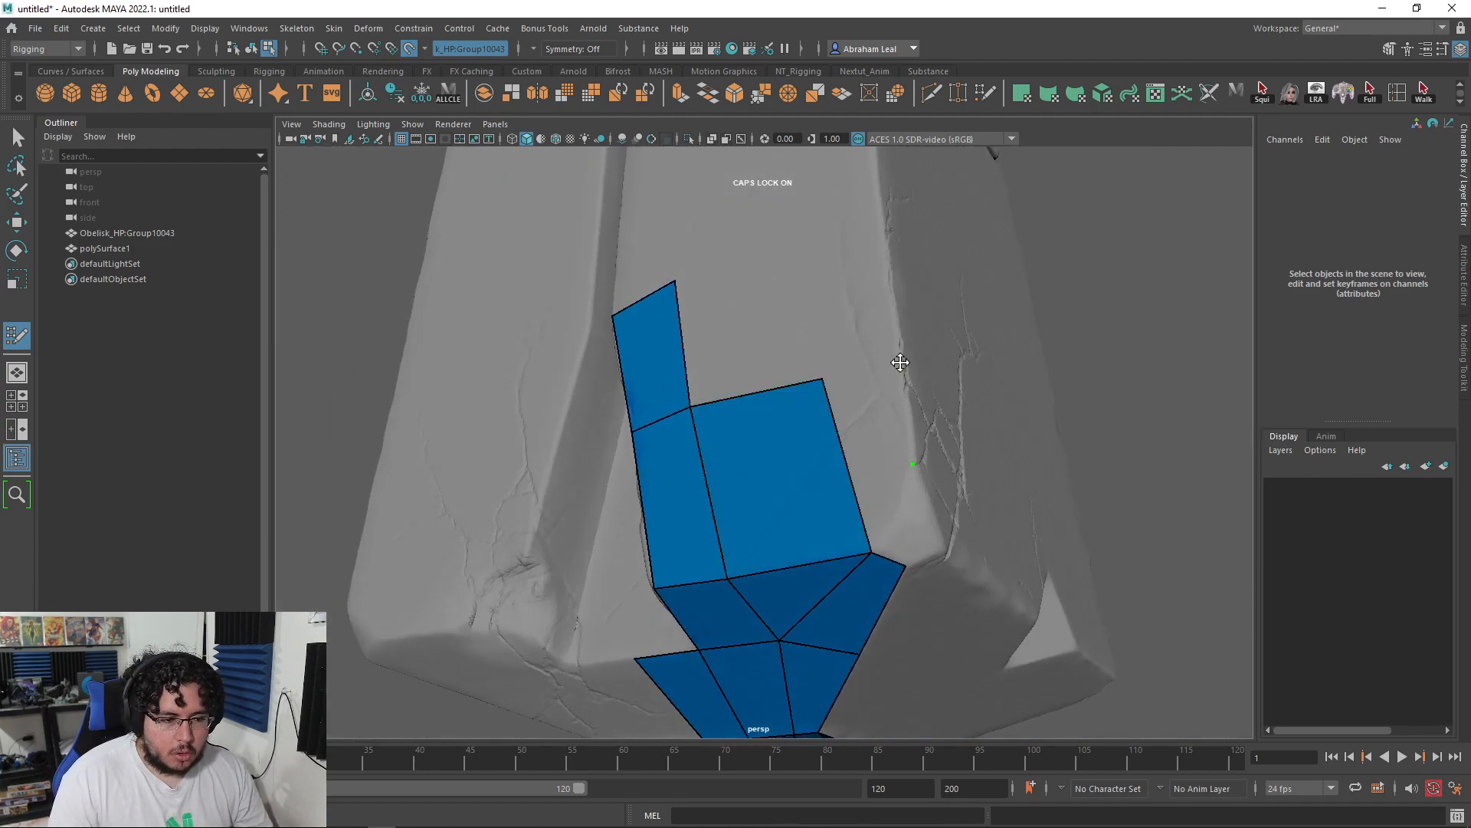
shift+click(870, 404)
alt+middle_drag(873, 361, 881, 399)
alt+drag(810, 298, 787, 464)
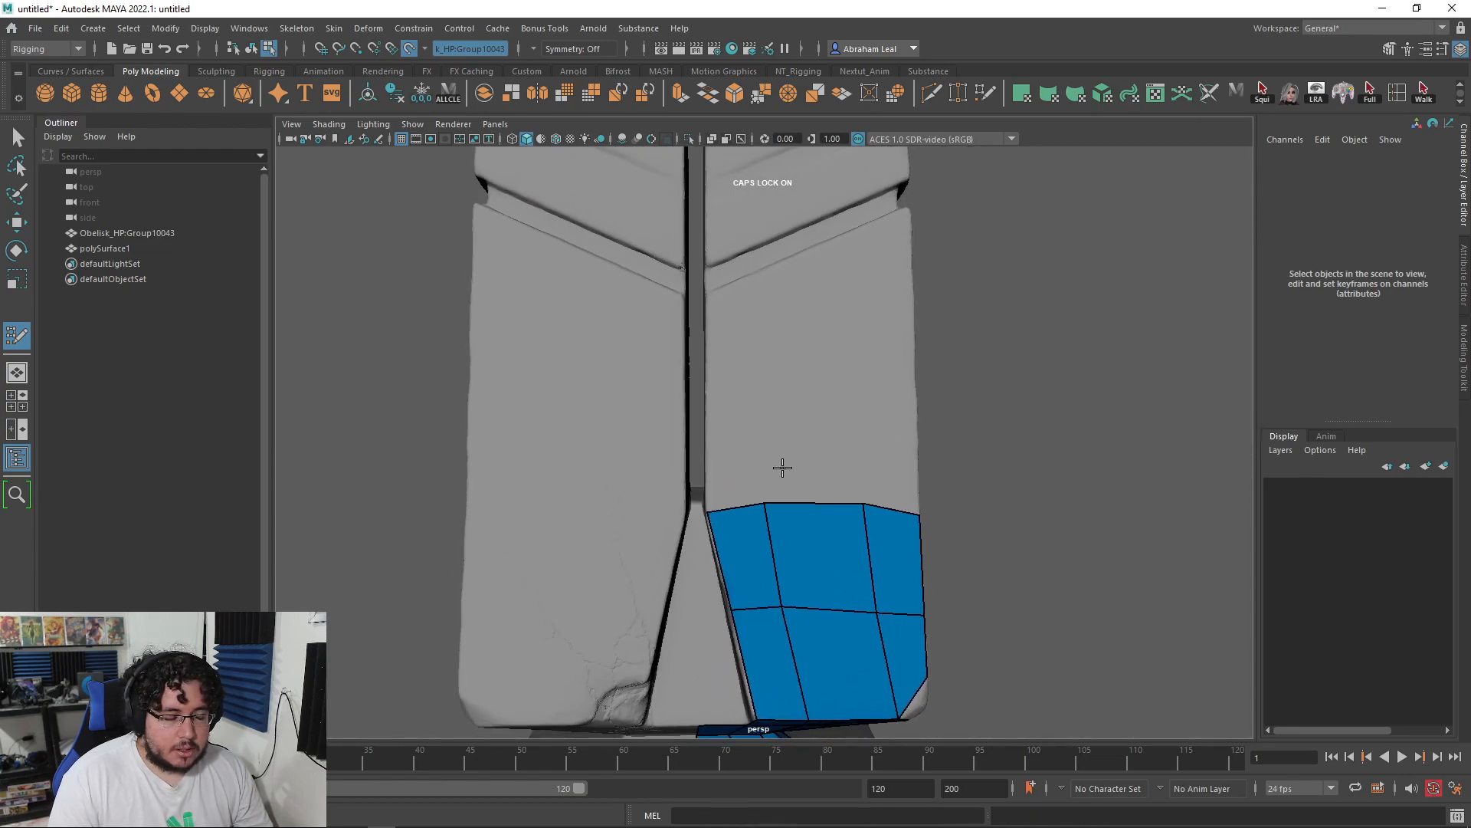
alt+middle_drag(743, 382, 747, 426)
scroll(747, 426, up, 4)
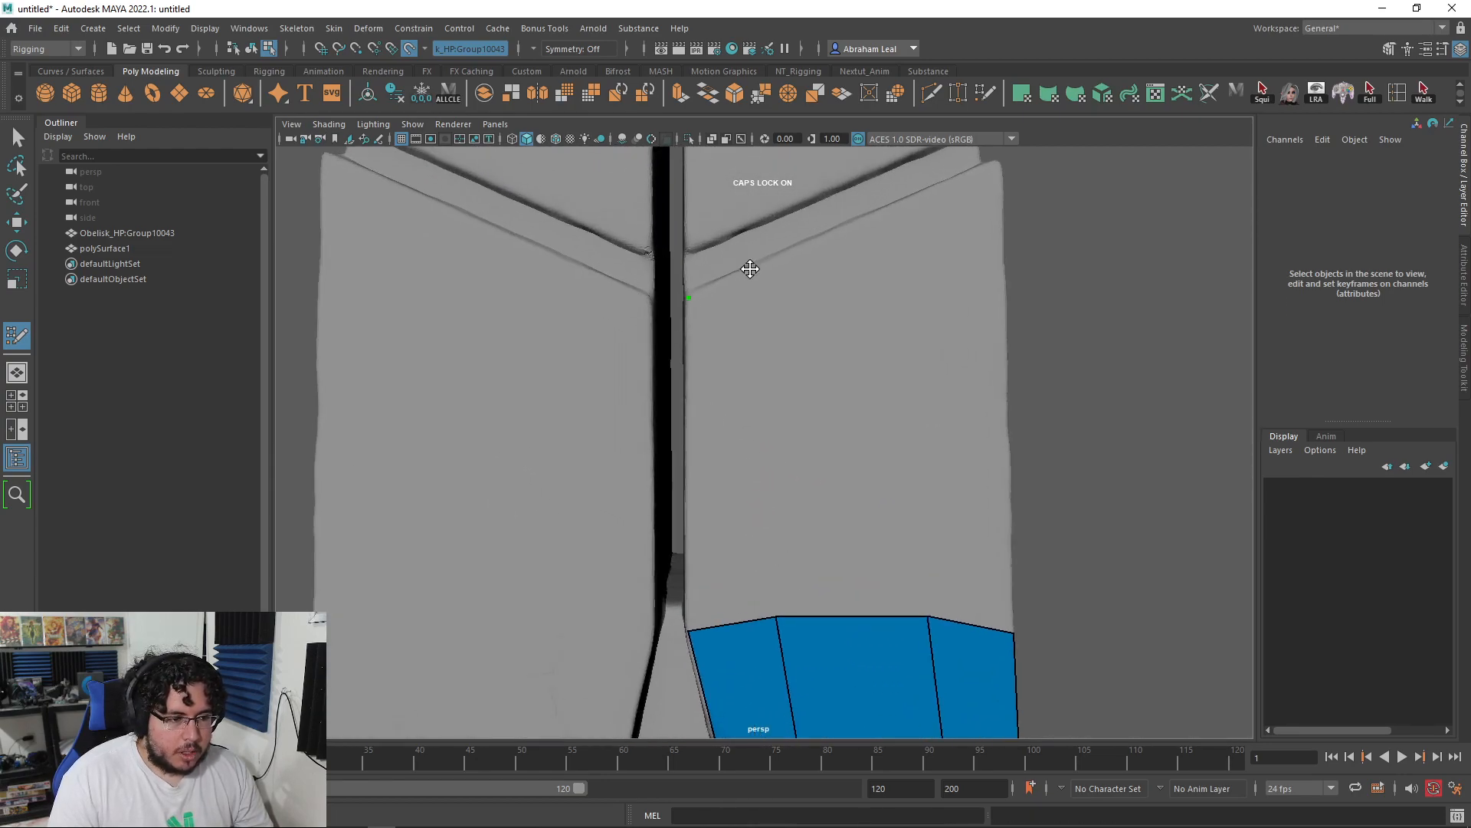
Step: Add quads up the slit strip, including two at the corner and one along the edge
shift+click(779, 348)
mouse_move(778, 348)
alt+mouse_down()
mouse_move(831, 388)
mouse_move(864, 467)
mouse_move(809, 425)
mouse_move(920, 417)
mouse_move(884, 444)
mouse_move(970, 392)
mouse_move(904, 470)
mouse_move(747, 432)
mouse_move(706, 325)
mouse_move(651, 246)
mouse_move(716, 289)
mouse_move(640, 349)
mouse_move(687, 315)
mouse_move(723, 348)
mouse_move(791, 319)
mouse_move(949, 335)
mouse_move(960, 220)
alt+mouse_up()
shift+click(784, 404)
shift+click(696, 257)
shift+click(712, 282)
shift+click(687, 315)
shift+click(791, 318)
Step: Extend the strip with two more quads along the obelisk edge, past the groove band
mouse_move(920, 310)
alt+mouse_down()
mouse_move(819, 440)
mouse_move(735, 396)
mouse_move(625, 384)
alt+mouse_up()
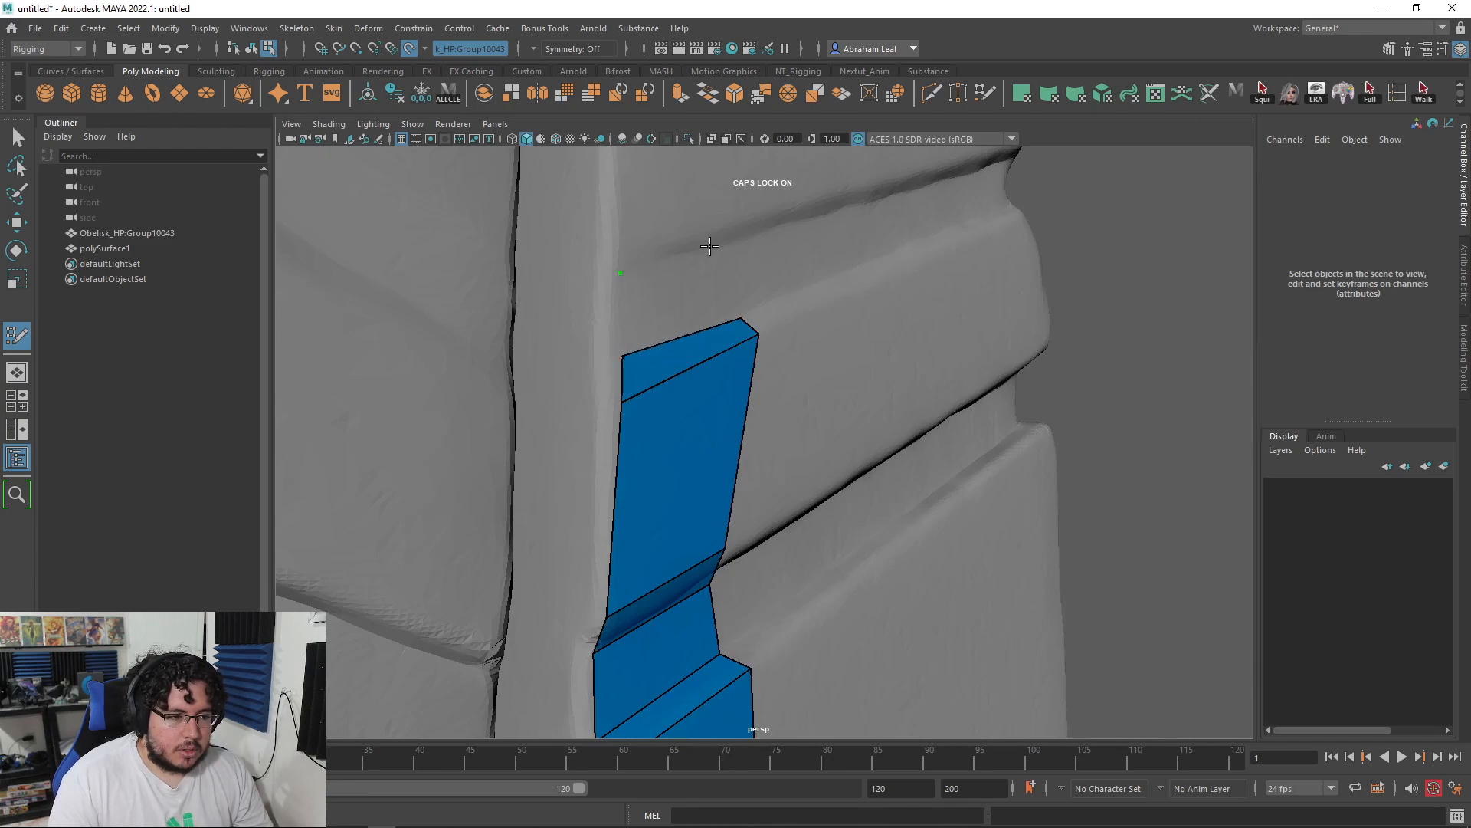
shift+click(690, 296)
mouse_move(689, 297)
alt+mouse_down()
mouse_move(667, 262)
mouse_move(753, 421)
alt+mouse_up()
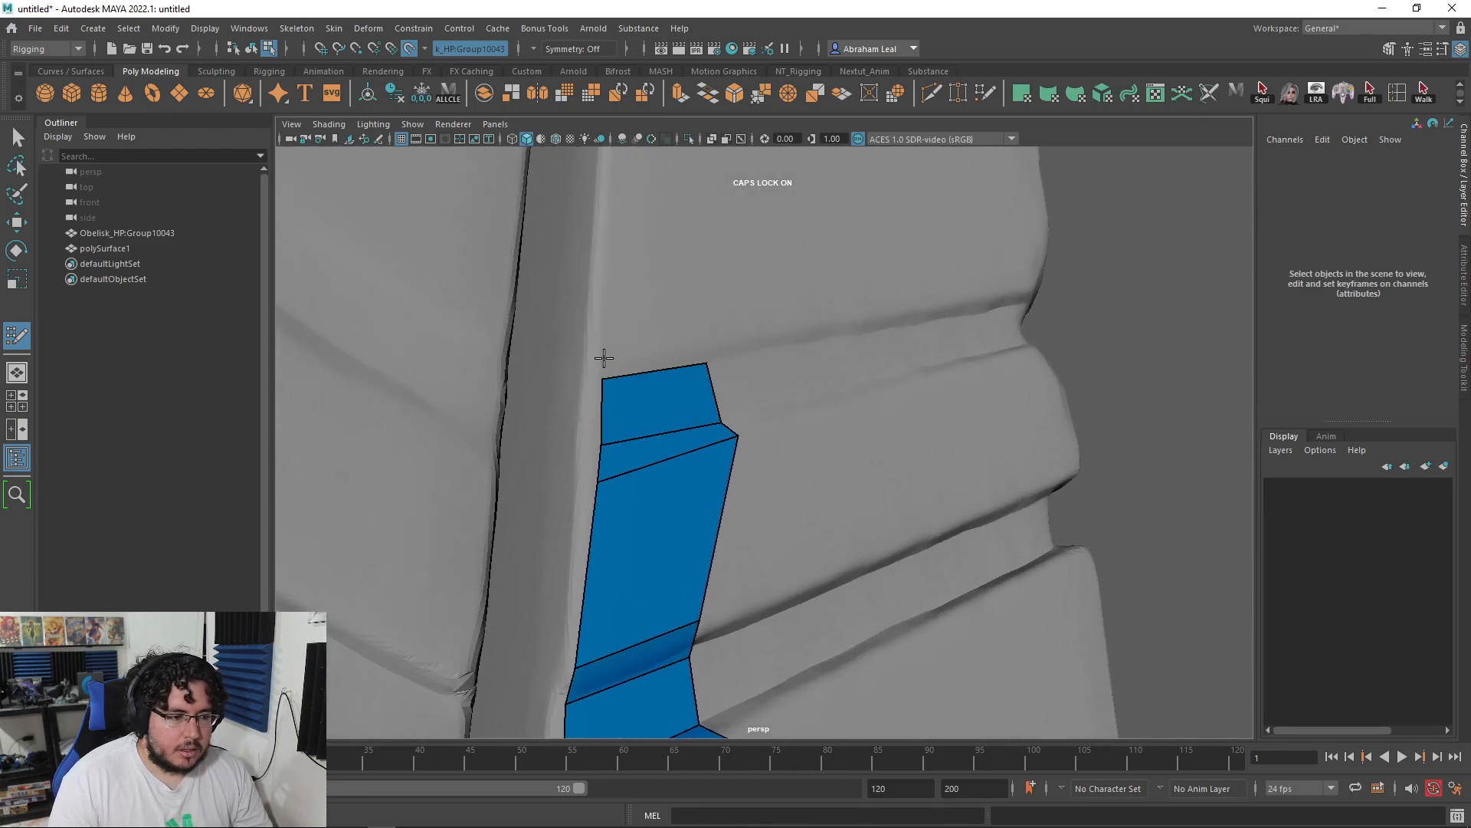
mouse_move(675, 350)
alt+mouse_down()
mouse_move(739, 332)
mouse_move(733, 437)
mouse_move(699, 368)
mouse_move(716, 410)
mouse_move(747, 430)
mouse_move(726, 460)
alt+mouse_up()
shift+click(710, 414)
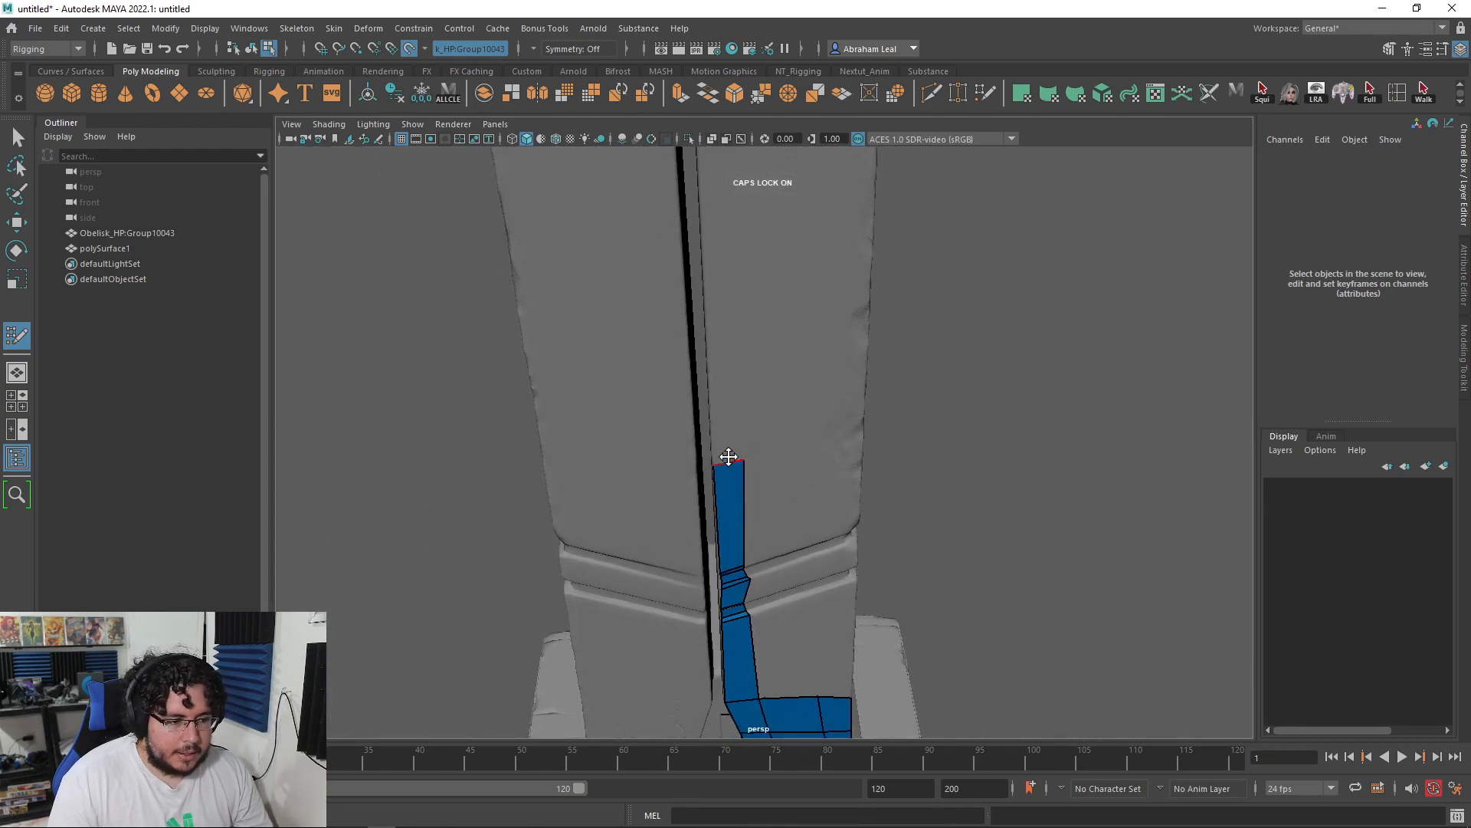
scroll(722, 438, up, 3)
scroll(706, 422, down, 6)
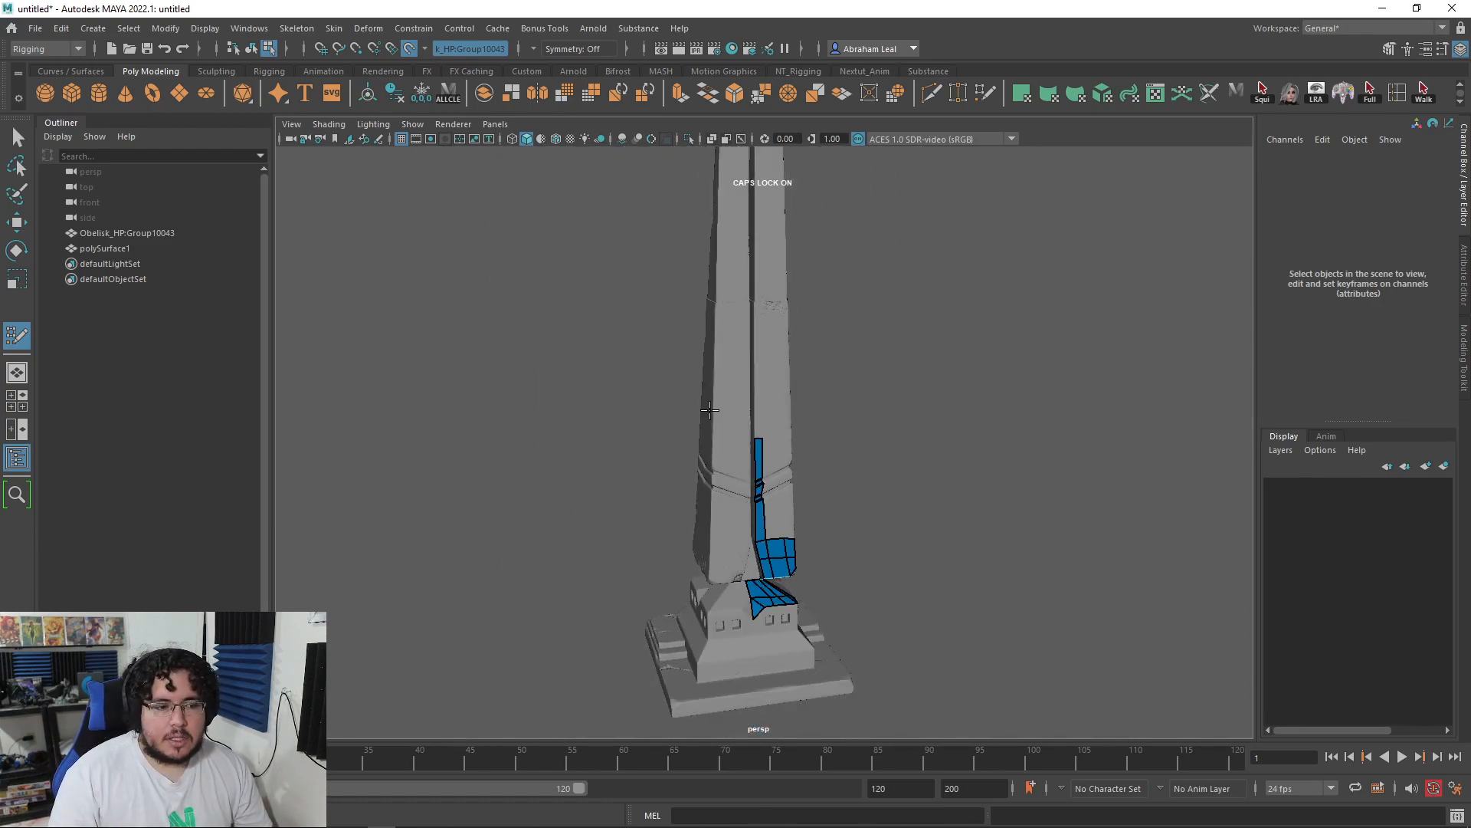
Step: Widen the blue strip's right column across the grooved column face
scroll(778, 338, up, 5)
alt+drag(778, 338, 693, 403)
alt+drag(584, 385, 803, 219)
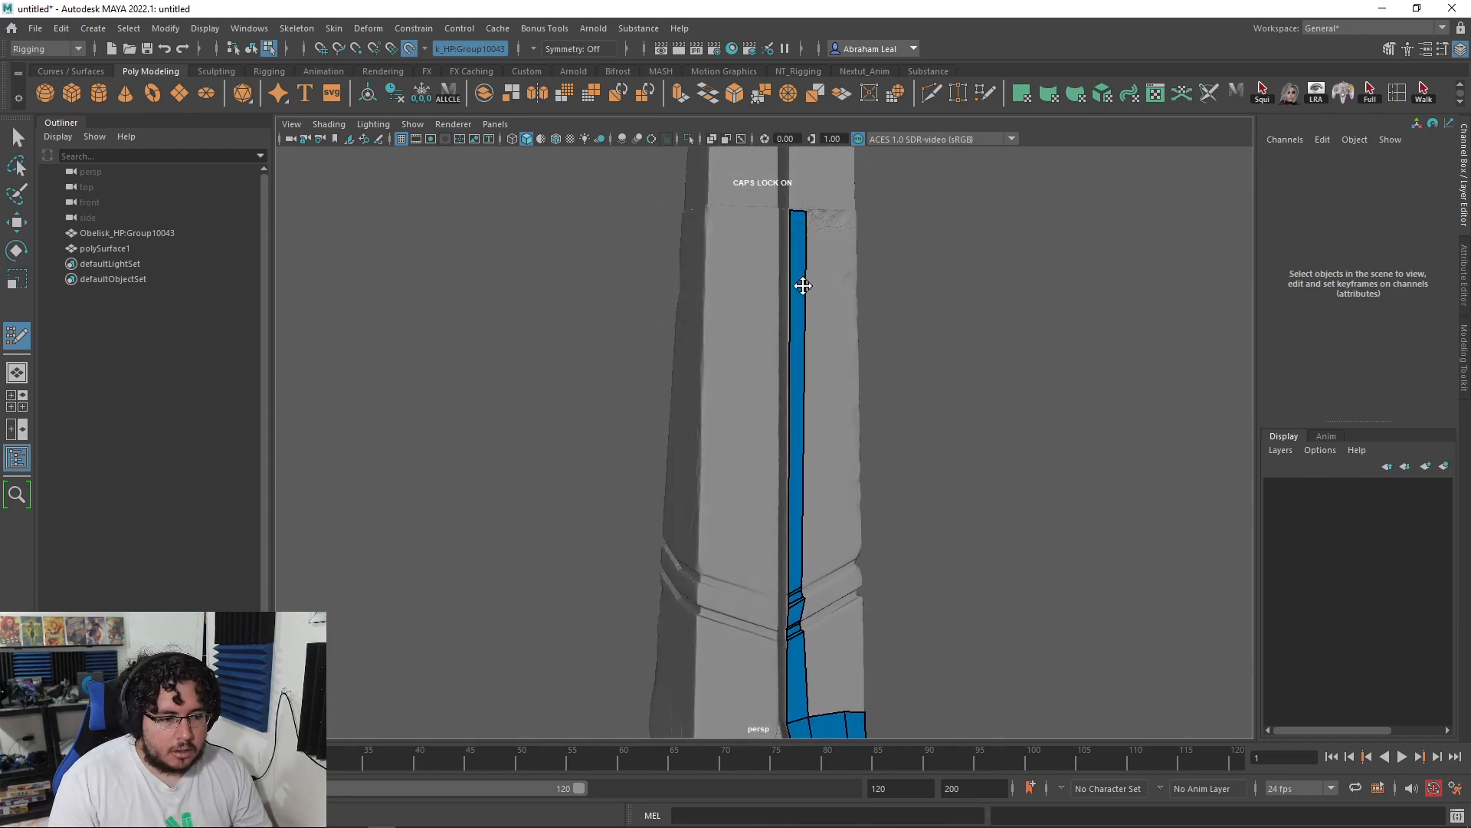
alt+drag(806, 280, 759, 447)
scroll(762, 429, up, 5)
alt+middle_drag(772, 355, 748, 460)
scroll(720, 414, up, 5)
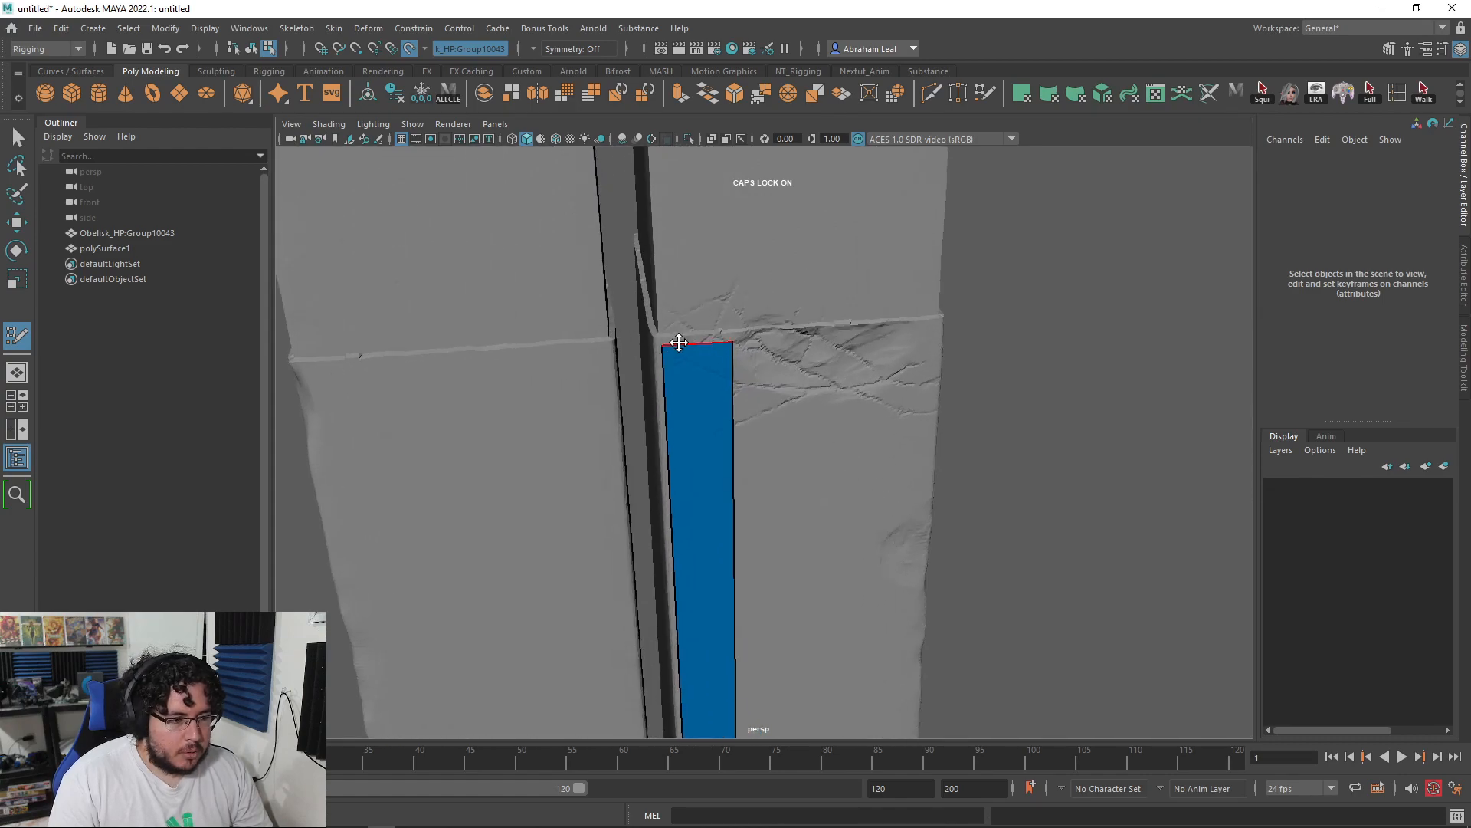
alt+drag(790, 394, 759, 302)
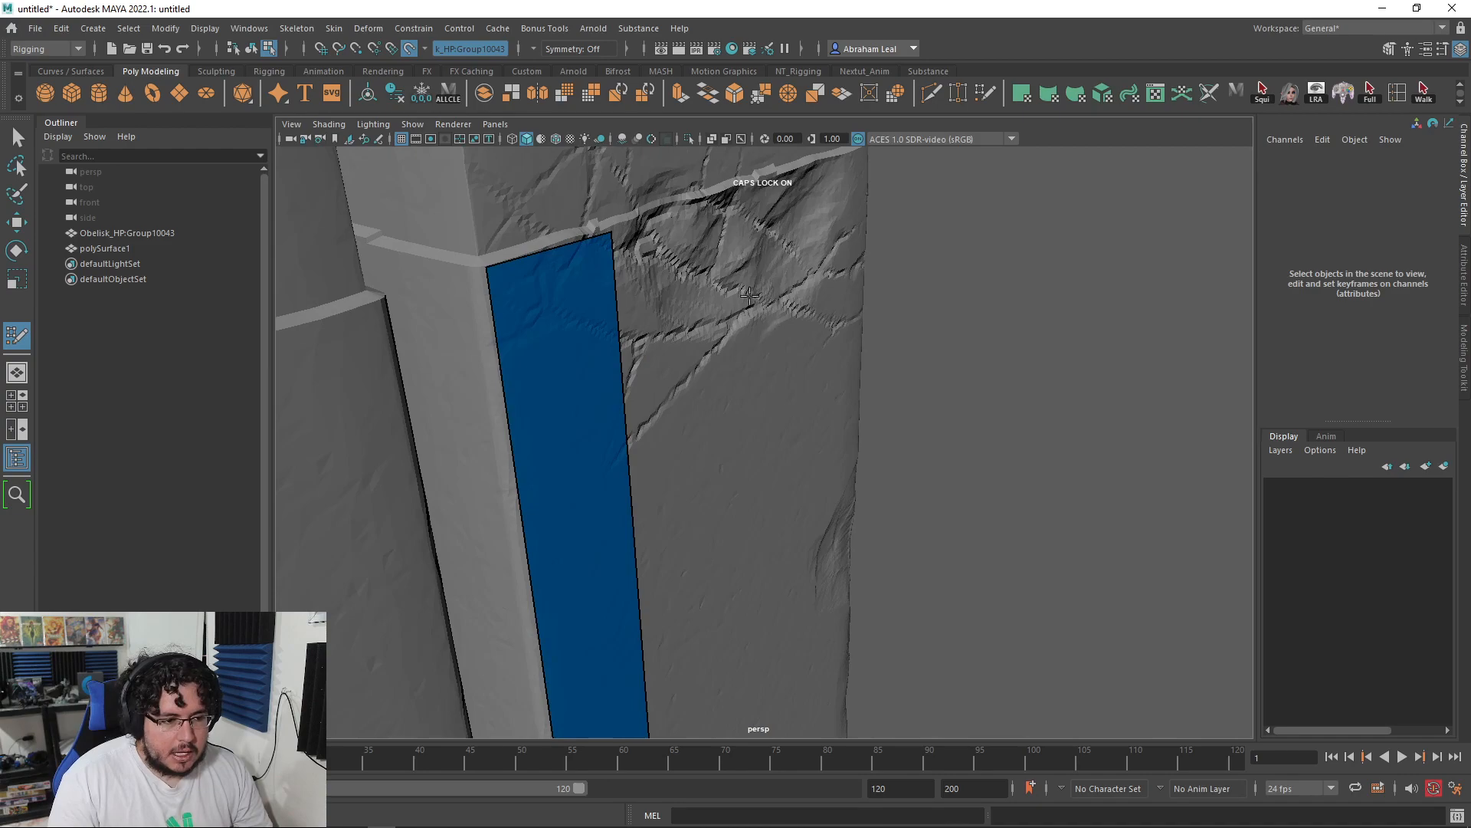
alt+drag(711, 201, 624, 240)
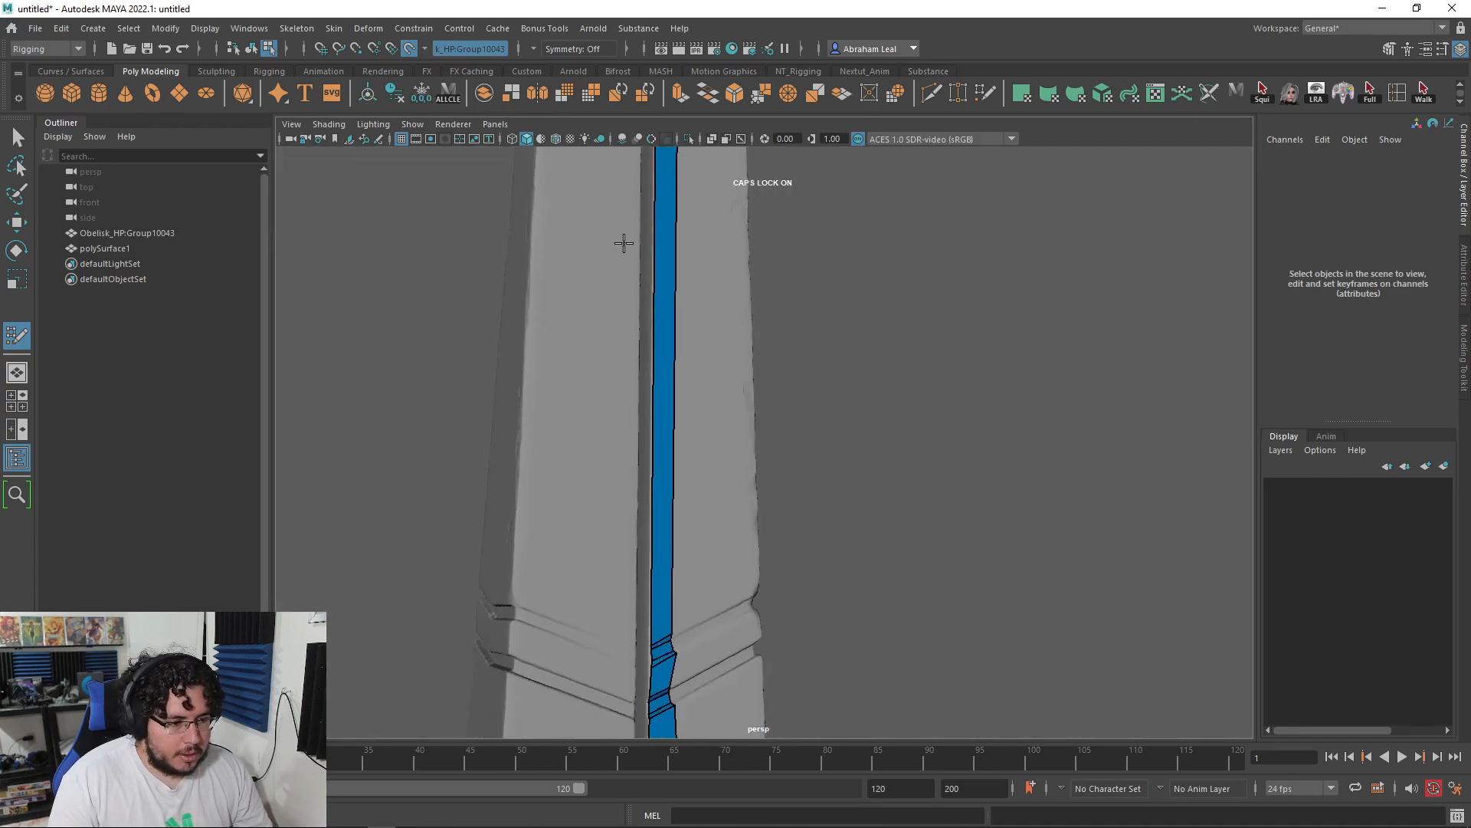
alt+drag(693, 611, 682, 345)
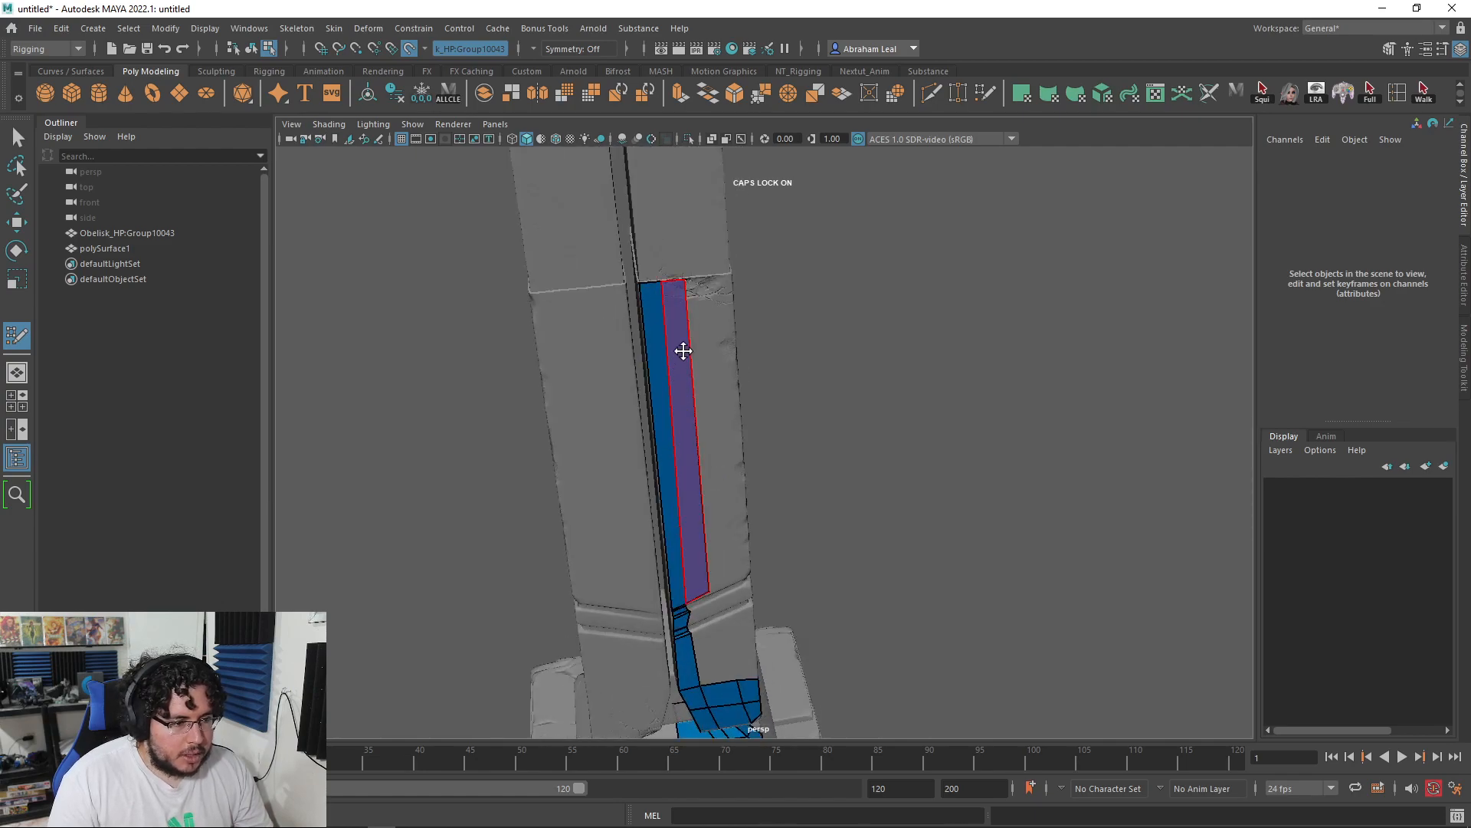
drag(704, 414, 674, 511)
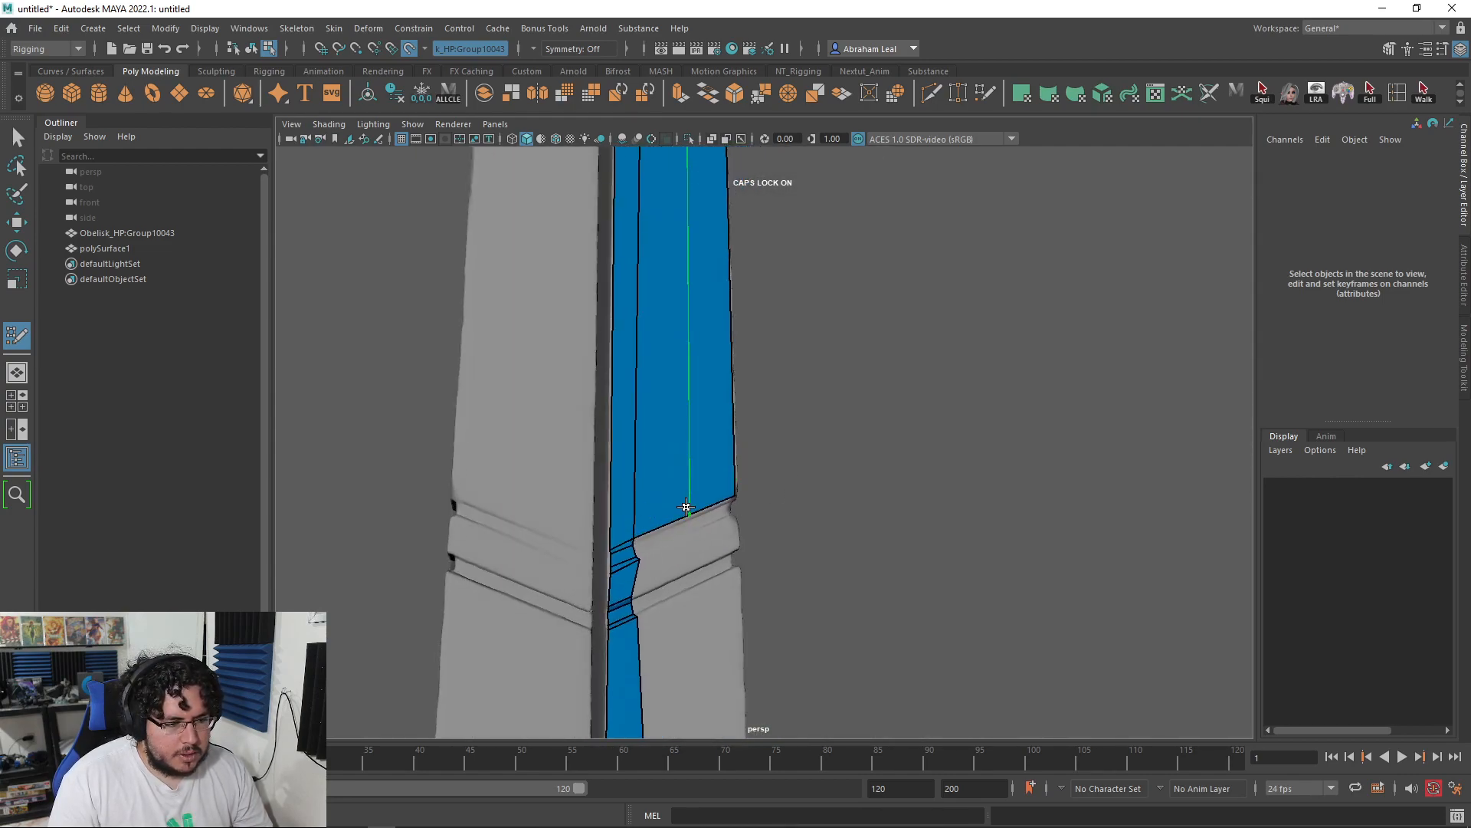
alt+drag(746, 444, 775, 476)
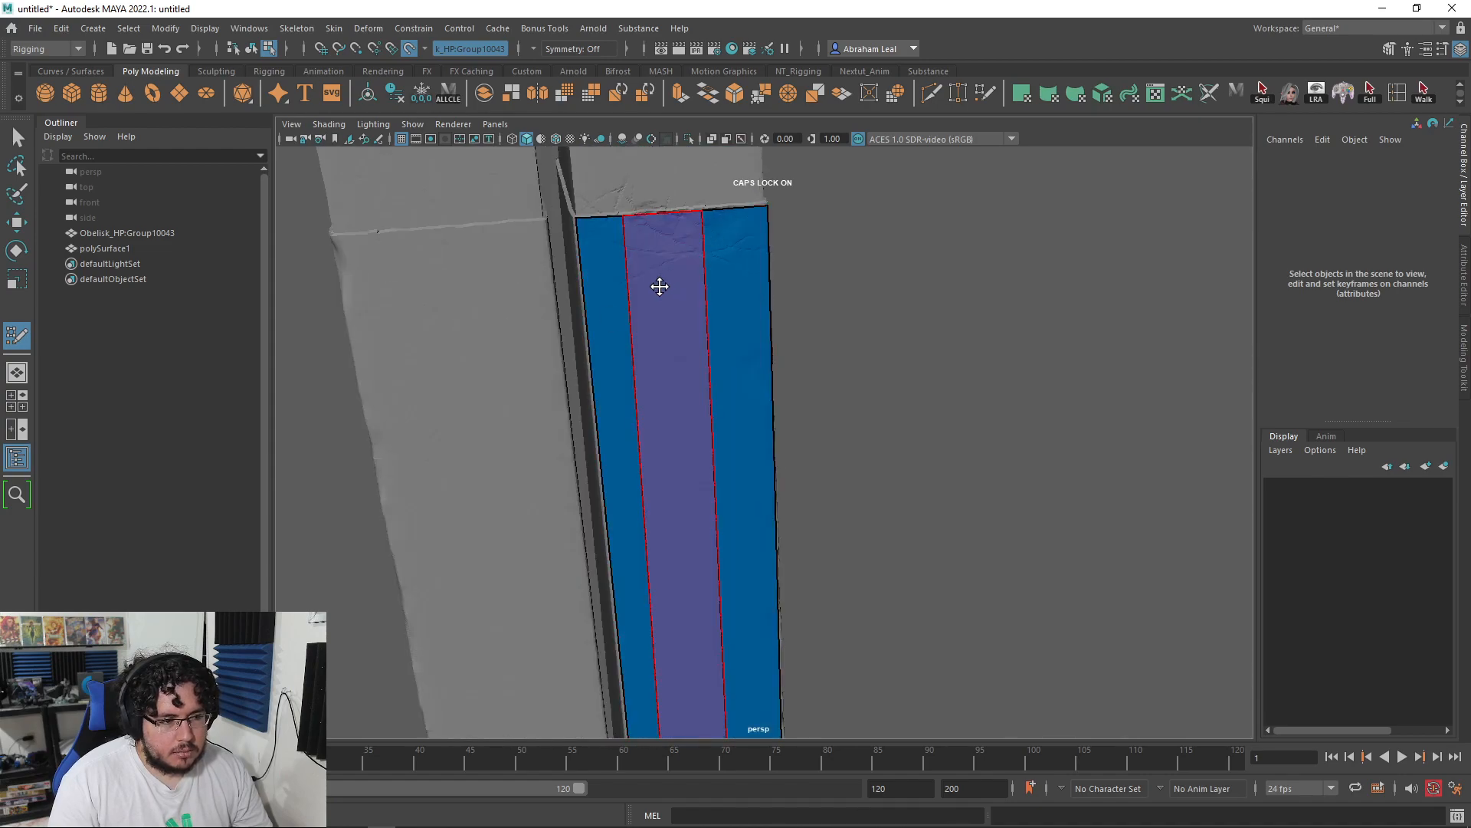
alt+middle_drag(660, 289, 702, 331)
alt+drag(751, 524, 735, 581)
alt+middle_drag(735, 581, 709, 337)
alt+right_drag(709, 337, 805, 532)
alt+middle_drag(583, 416, 752, 459)
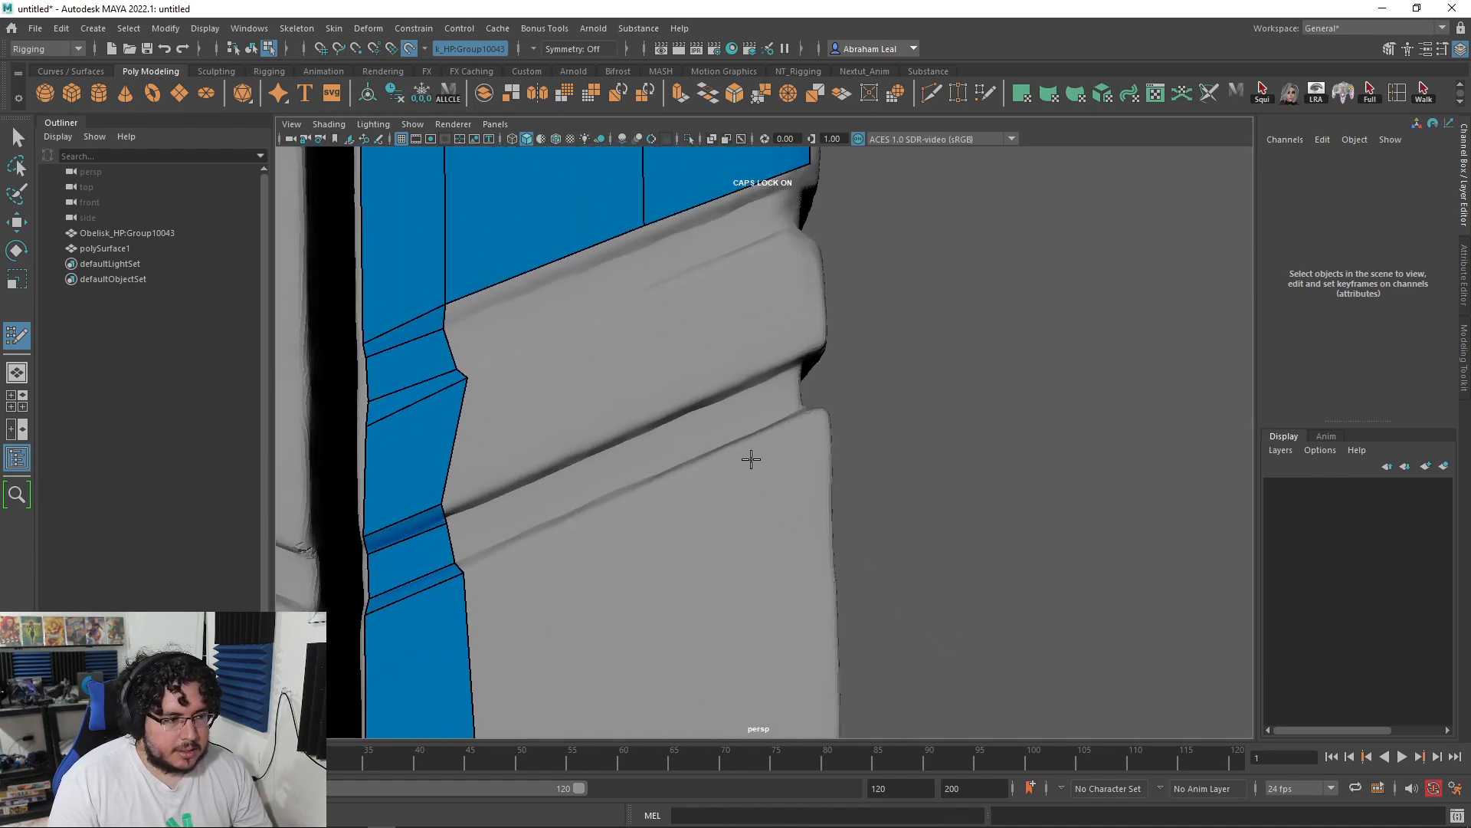
alt+drag(519, 369, 613, 441)
alt+drag(484, 372, 633, 378)
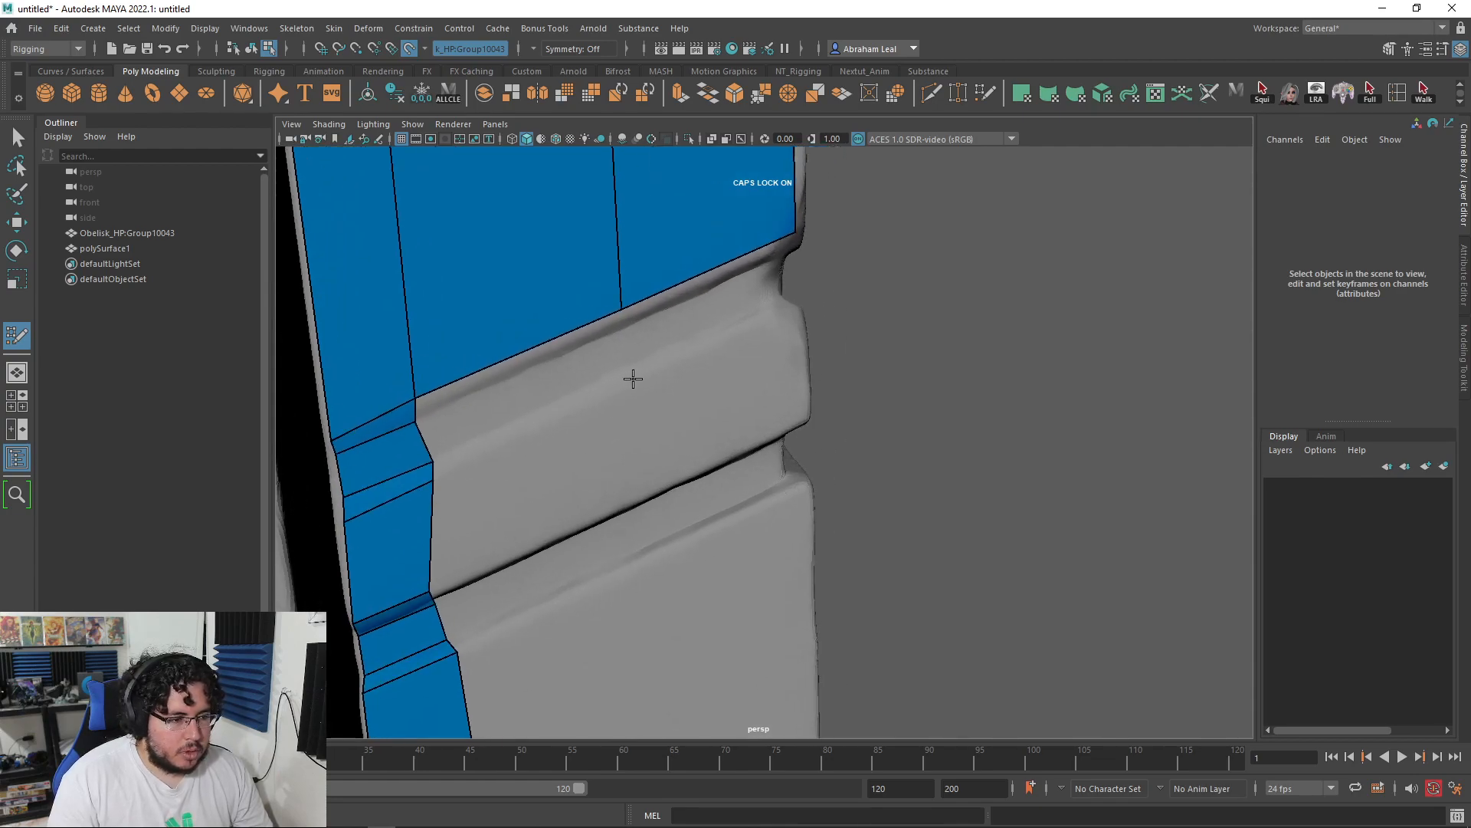
Step: Add quads between the old quad and the groove crease
shift+click(738, 300)
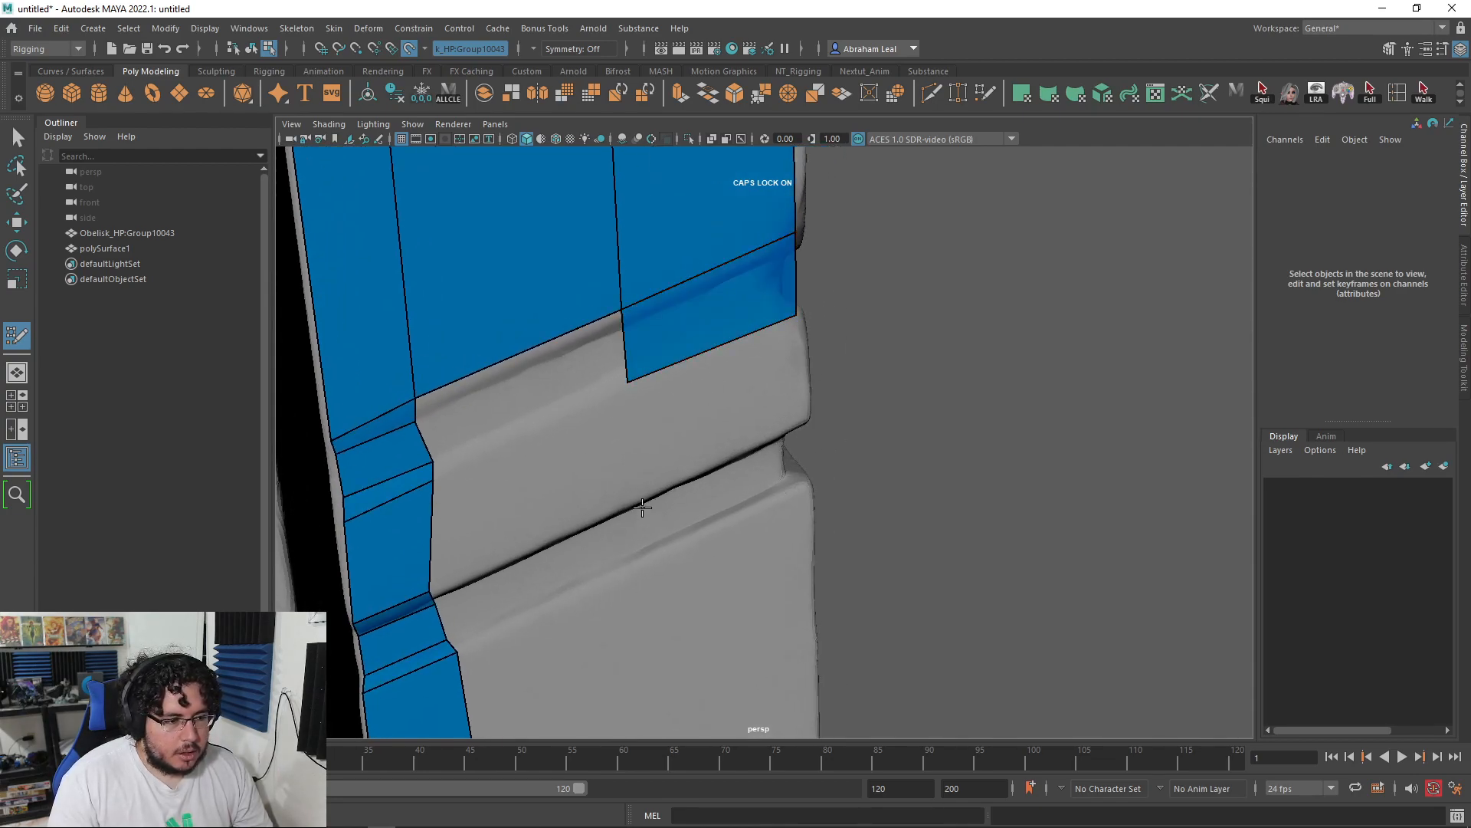
shift+click(799, 408)
alt+drag(710, 601, 657, 514)
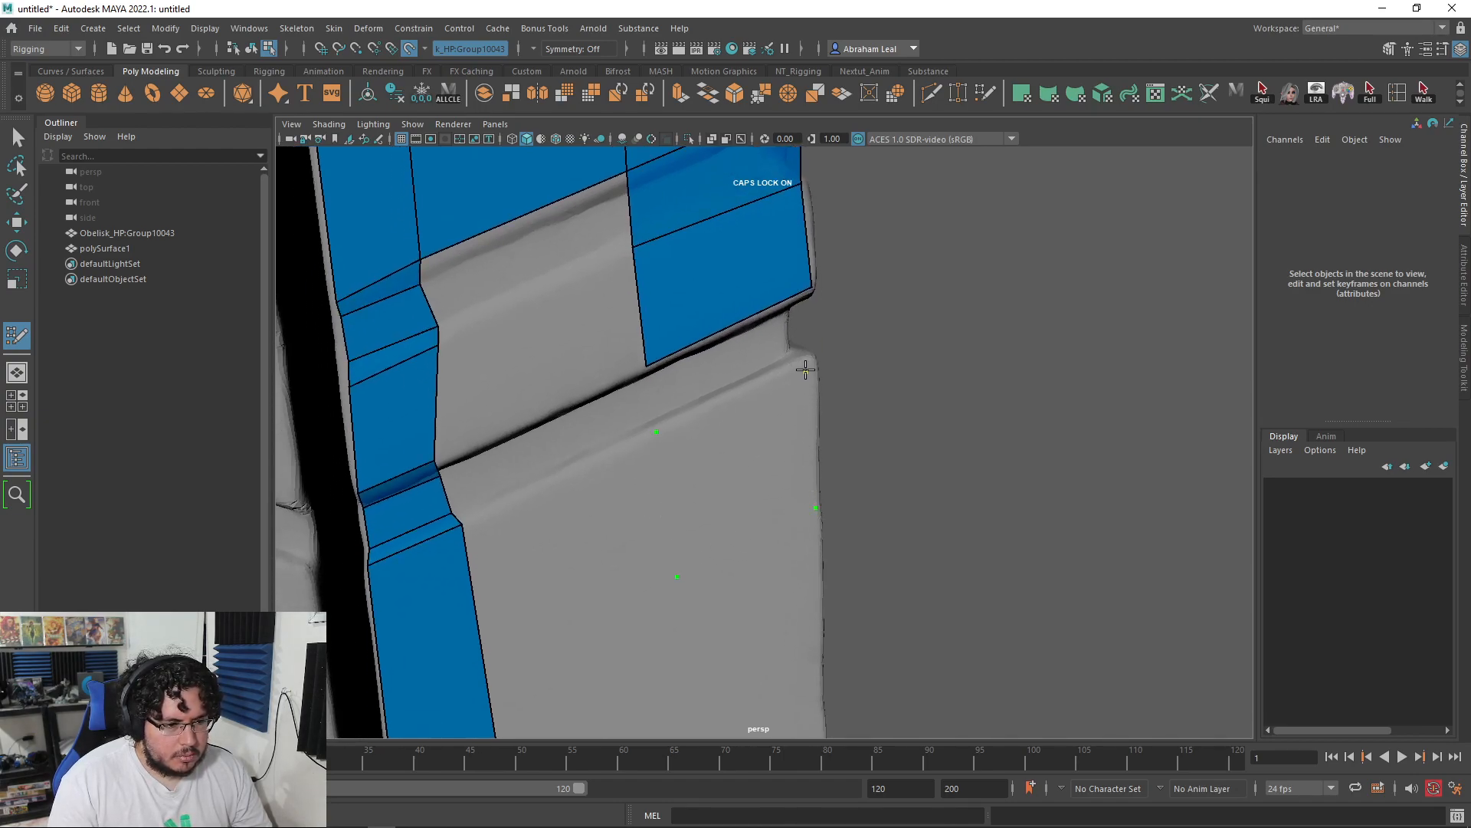
shift+click(769, 473)
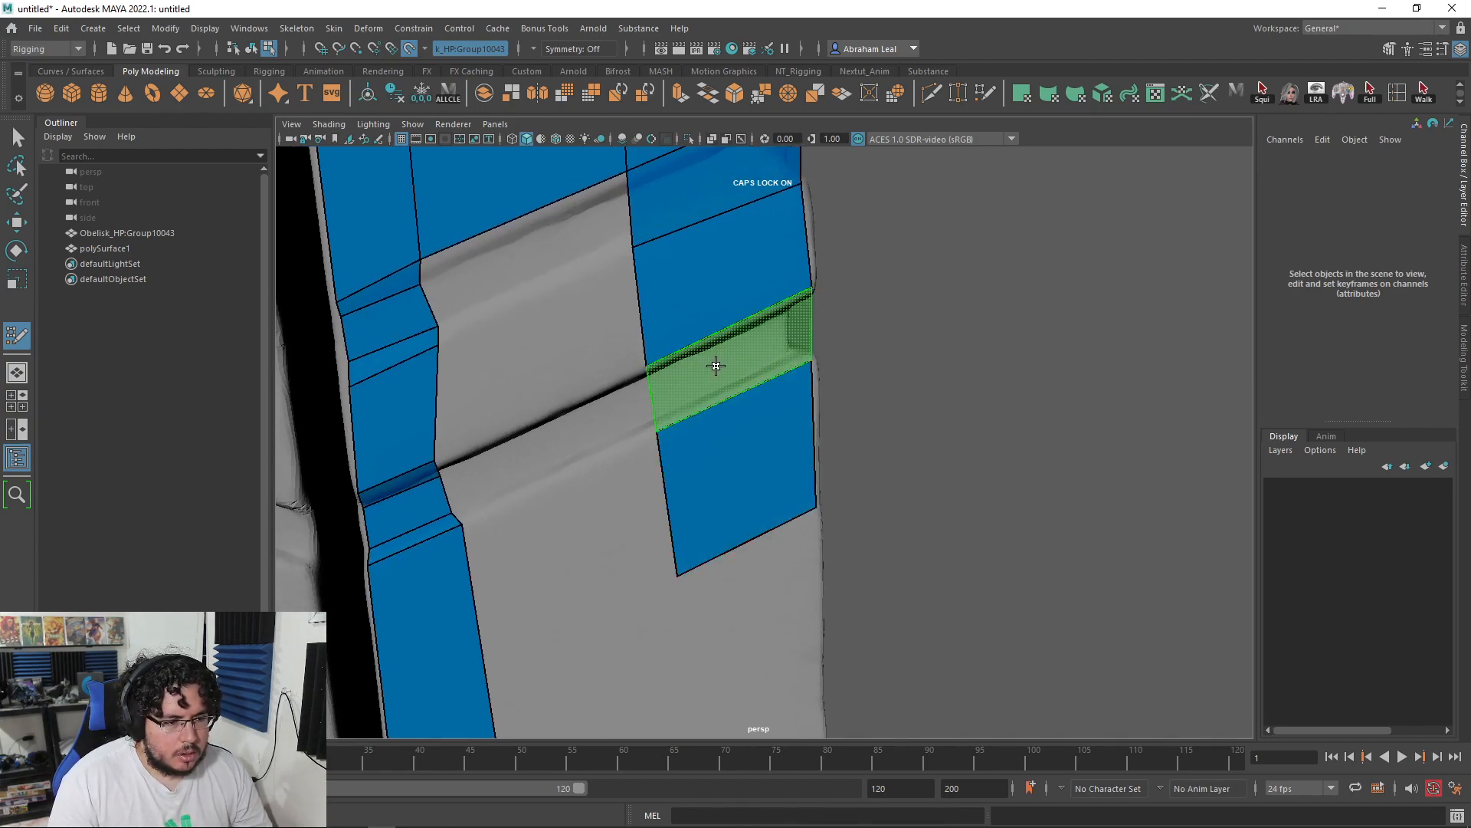
alt+drag(627, 416, 774, 396)
Step: Insert an edge loop across the quads and extrude thin strips from the border edge to the right panel
ctrl+click(772, 341)
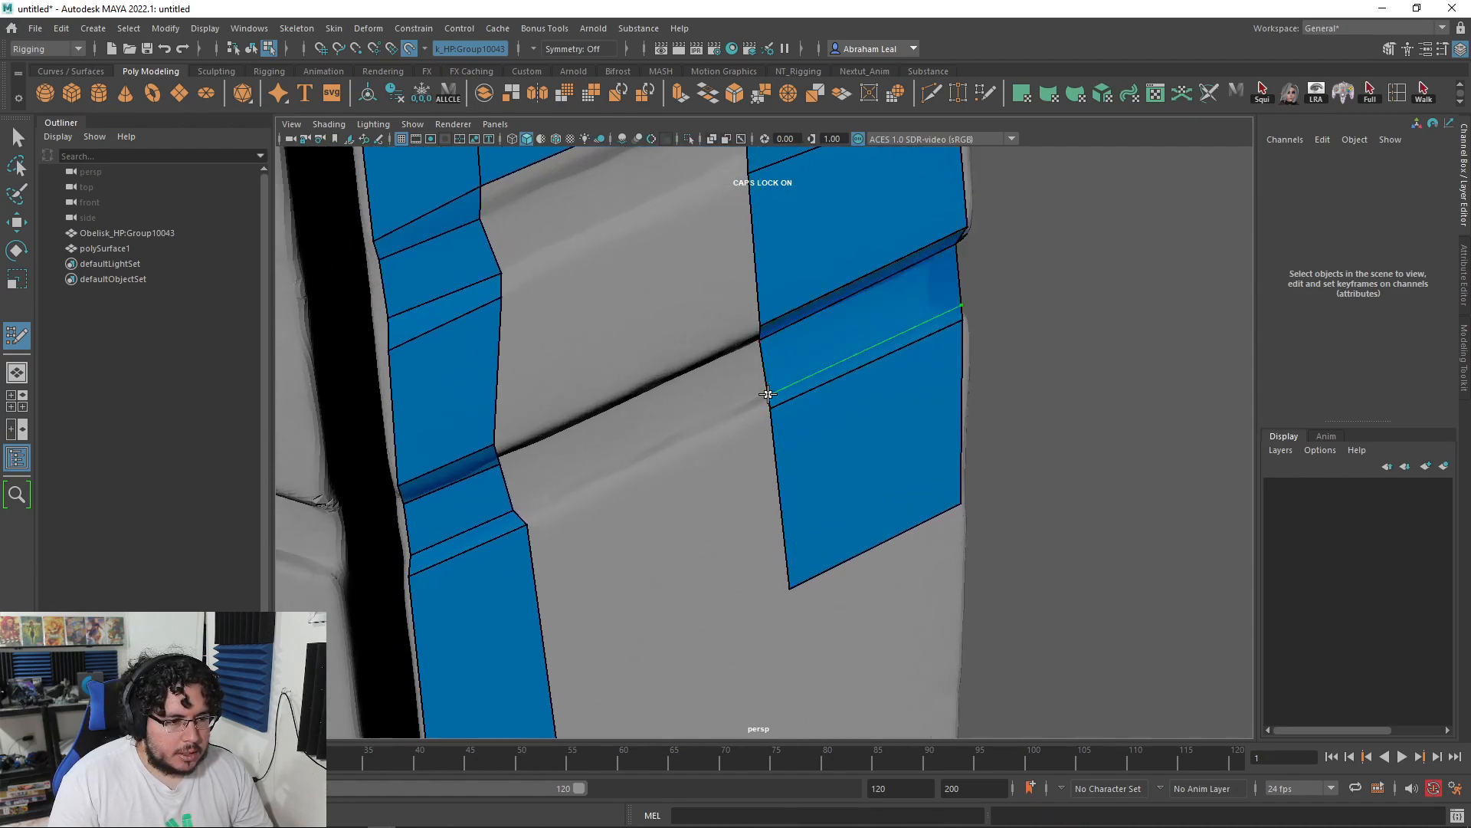
mouse_move(676, 417)
alt+mouse_down()
mouse_move(600, 289)
mouse_move(619, 383)
alt+mouse_up()
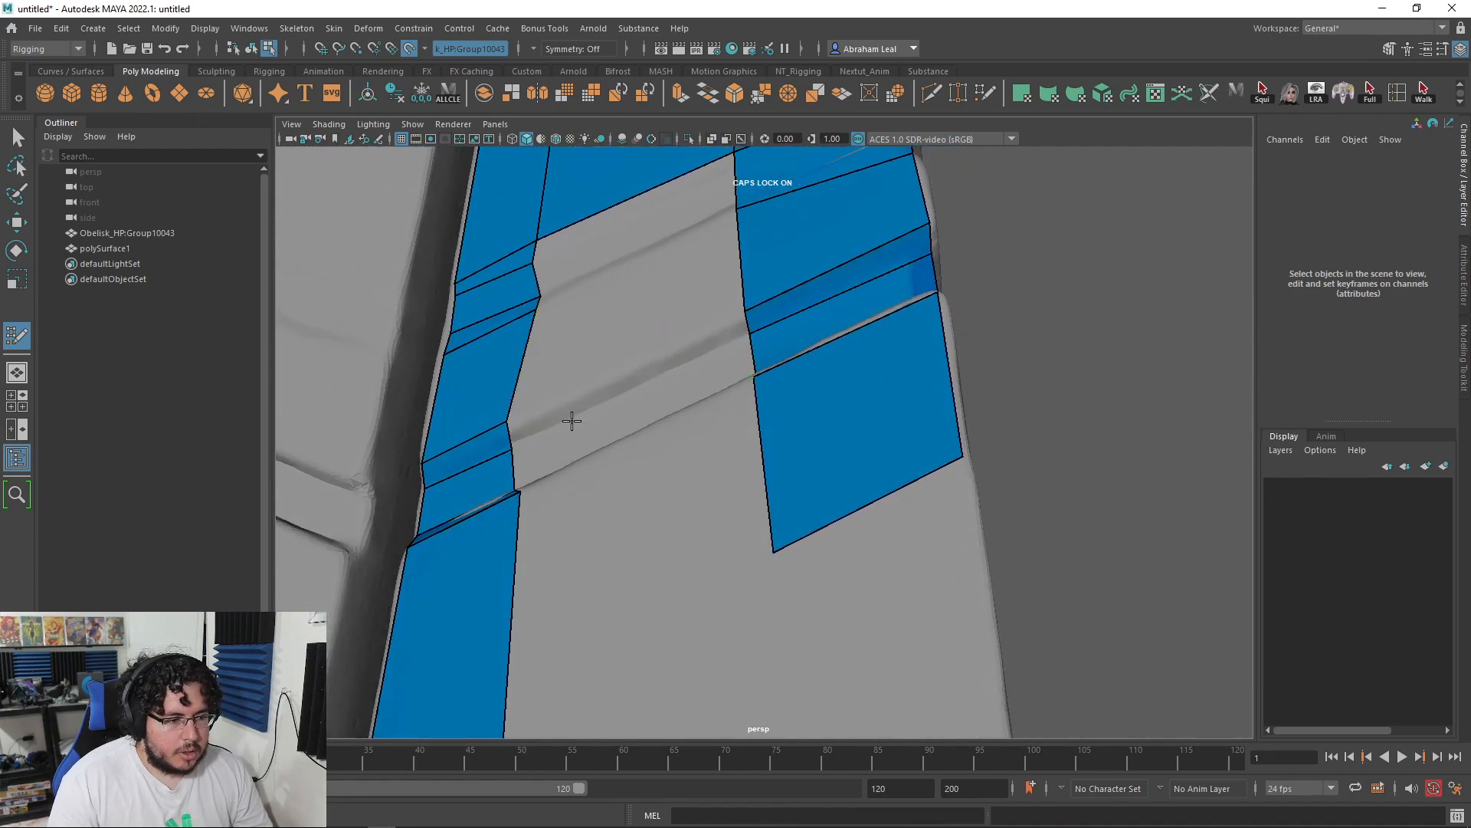
mouse_move(511, 433)
mouse_down()
mouse_move(723, 322)
mouse_move(740, 337)
mouse_move(736, 459)
mouse_move(713, 483)
mouse_up()
drag(515, 529, 768, 412)
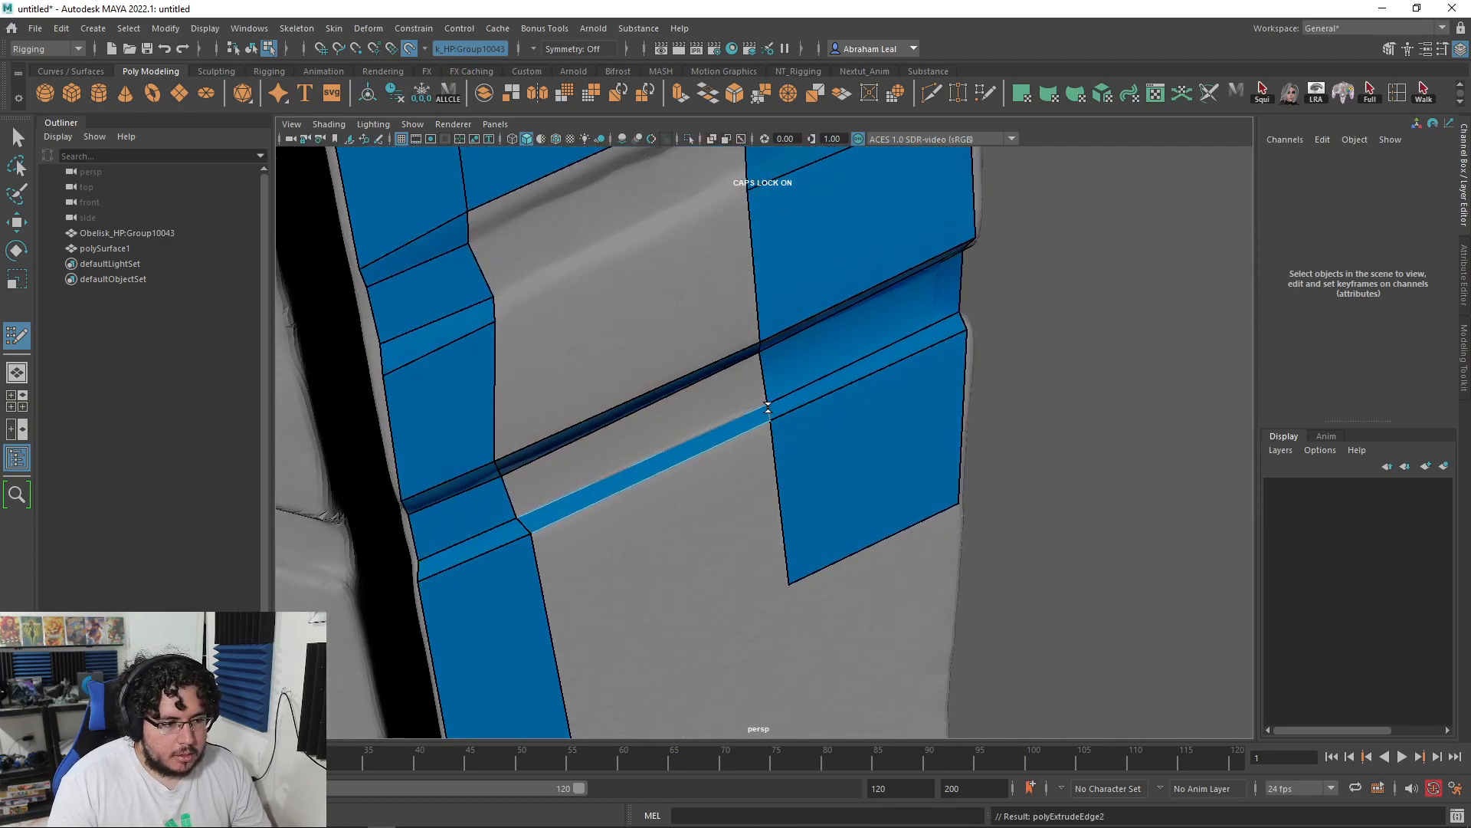
Step: Fill the grey gap between the strips with new quads
alt+drag(735, 463, 687, 305)
shift+click(687, 389)
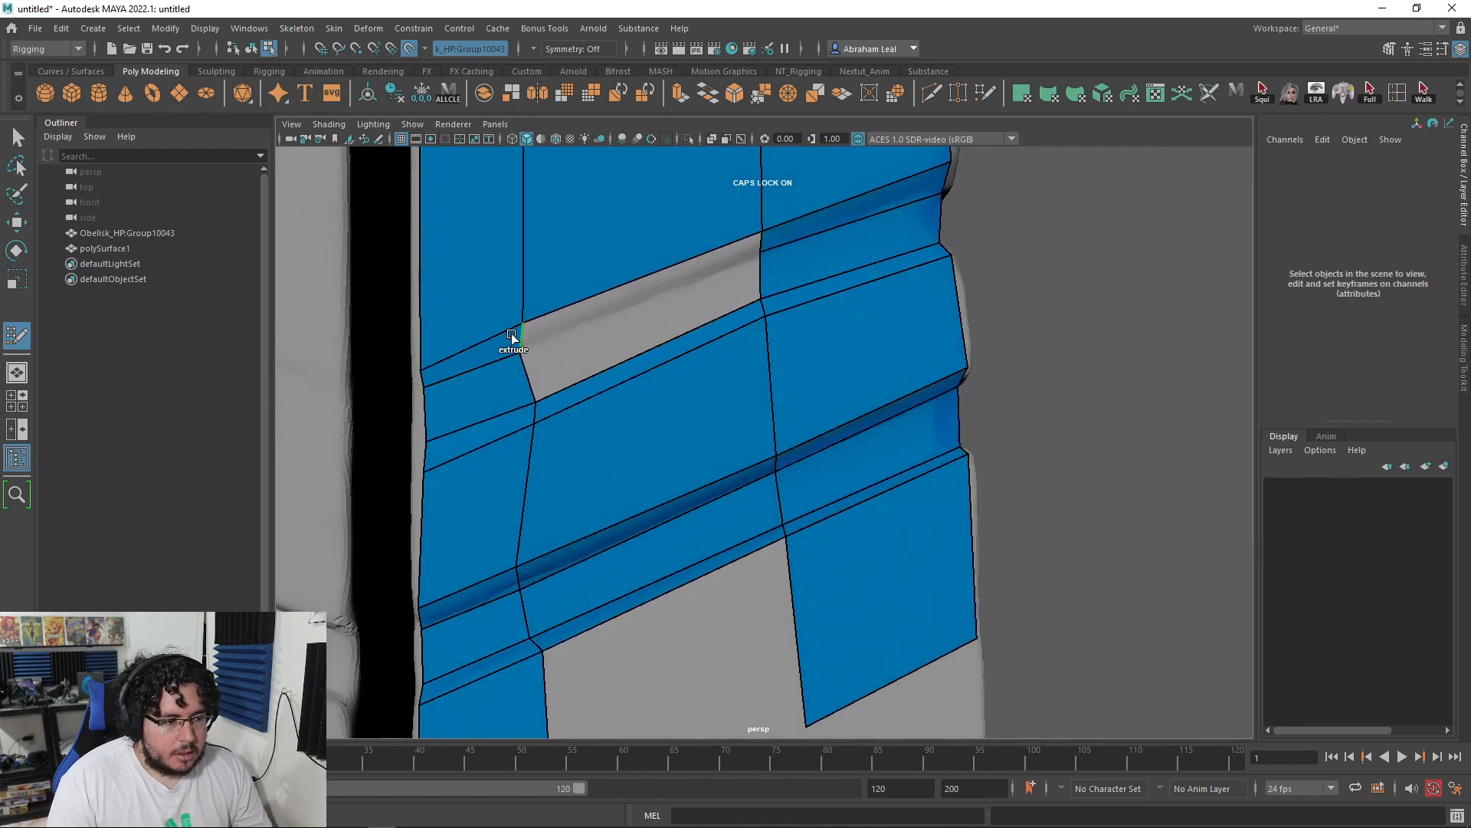
drag(726, 243, 724, 267)
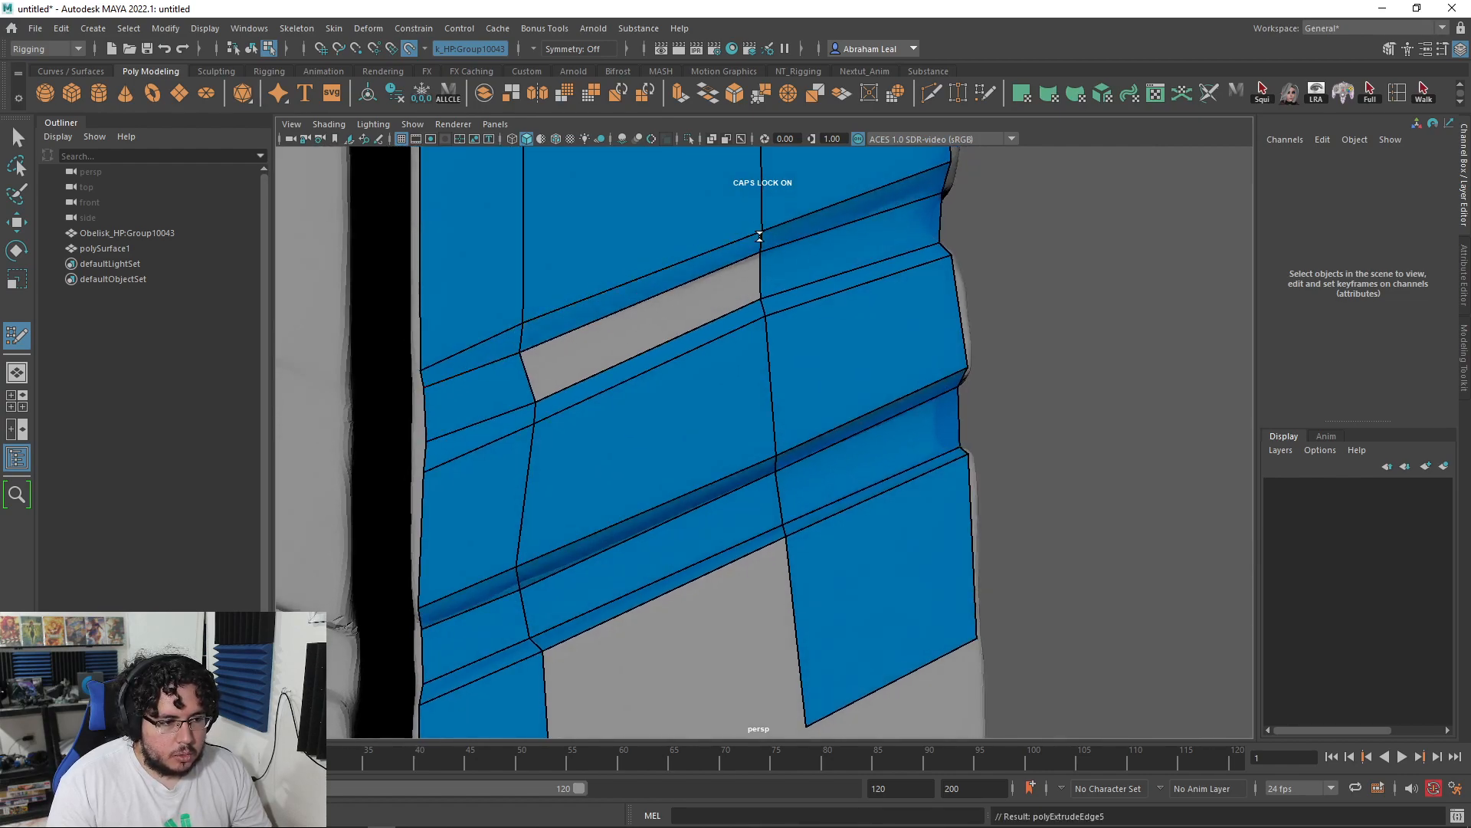
shift+click(591, 361)
Step: Nudge a vertex on the strip's right edge into place
alt+drag(637, 394, 730, 410)
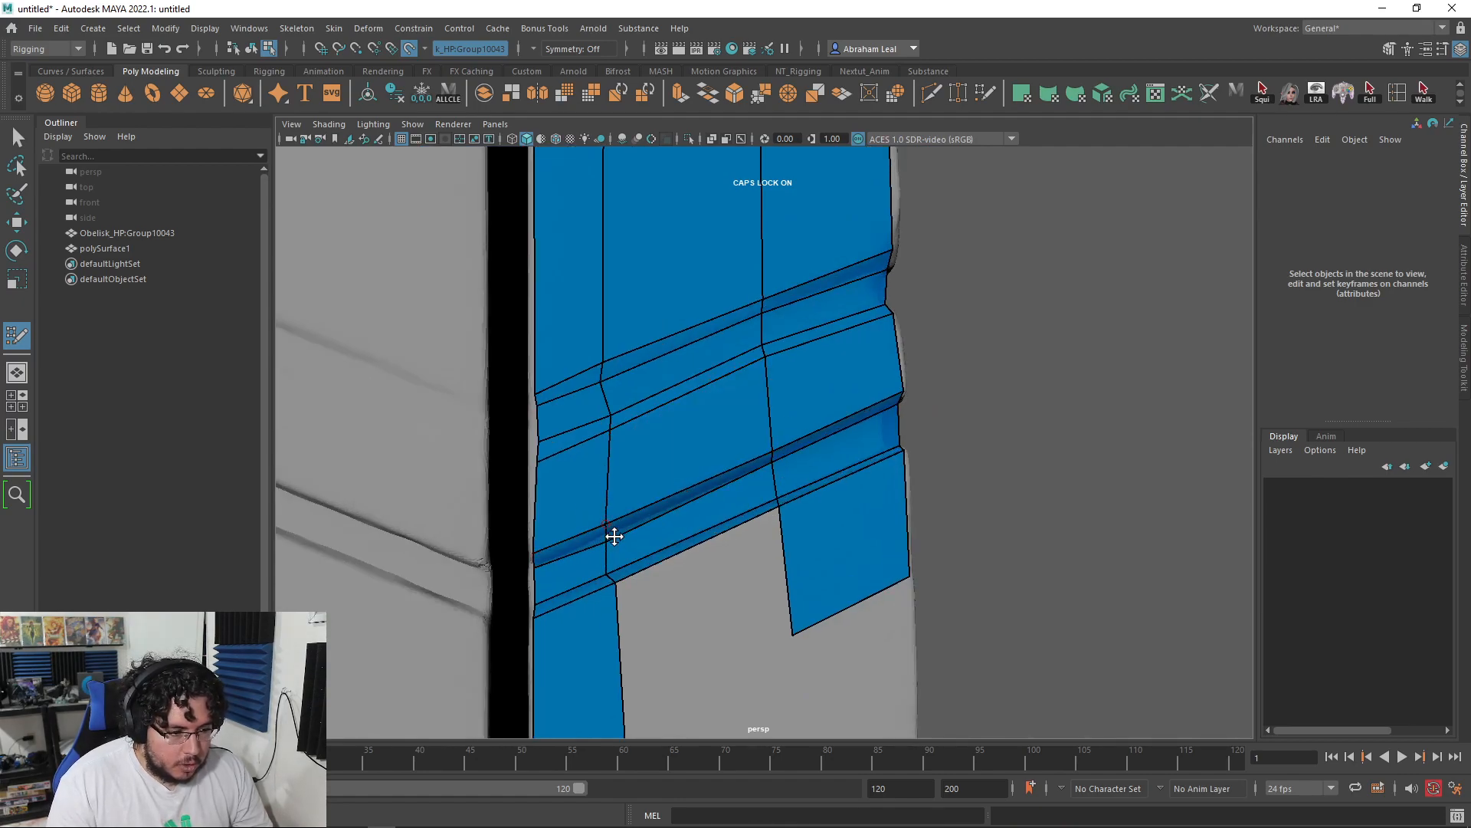
alt+drag(650, 526, 703, 552)
alt+right_drag(703, 551, 628, 540)
mouse_move(628, 539)
alt+mouse_down()
mouse_move(532, 526)
mouse_move(715, 516)
alt+mouse_up()
alt+right_drag(715, 516, 710, 549)
mouse_move(709, 548)
alt+mouse_down()
mouse_move(854, 459)
mouse_move(766, 448)
alt+mouse_up()
alt+right_drag(767, 448, 801, 446)
drag(794, 427, 800, 437)
Step: Fill the remaining hole below the strips with a quad, then inspect the strips' top edge
alt+right_drag(889, 486, 858, 491)
alt+drag(859, 491, 817, 506)
alt+right_drag(818, 506, 782, 495)
alt+drag(835, 470, 950, 469)
alt+right_drag(951, 469, 881, 486)
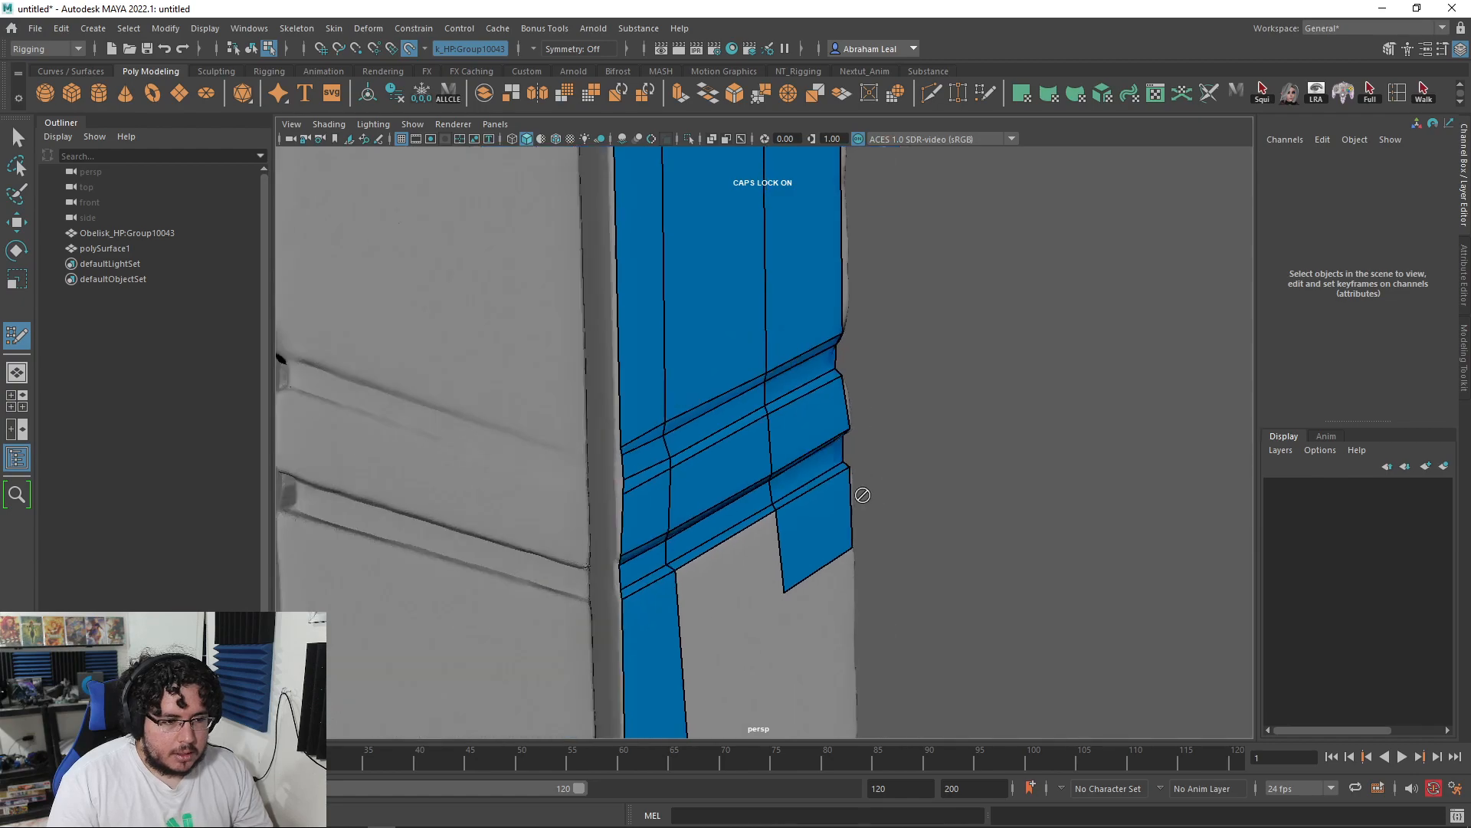
alt+drag(881, 486, 804, 498)
alt+middle_drag(805, 498, 811, 371)
alt+right_drag(811, 372, 755, 359)
alt+middle_drag(769, 489, 754, 409)
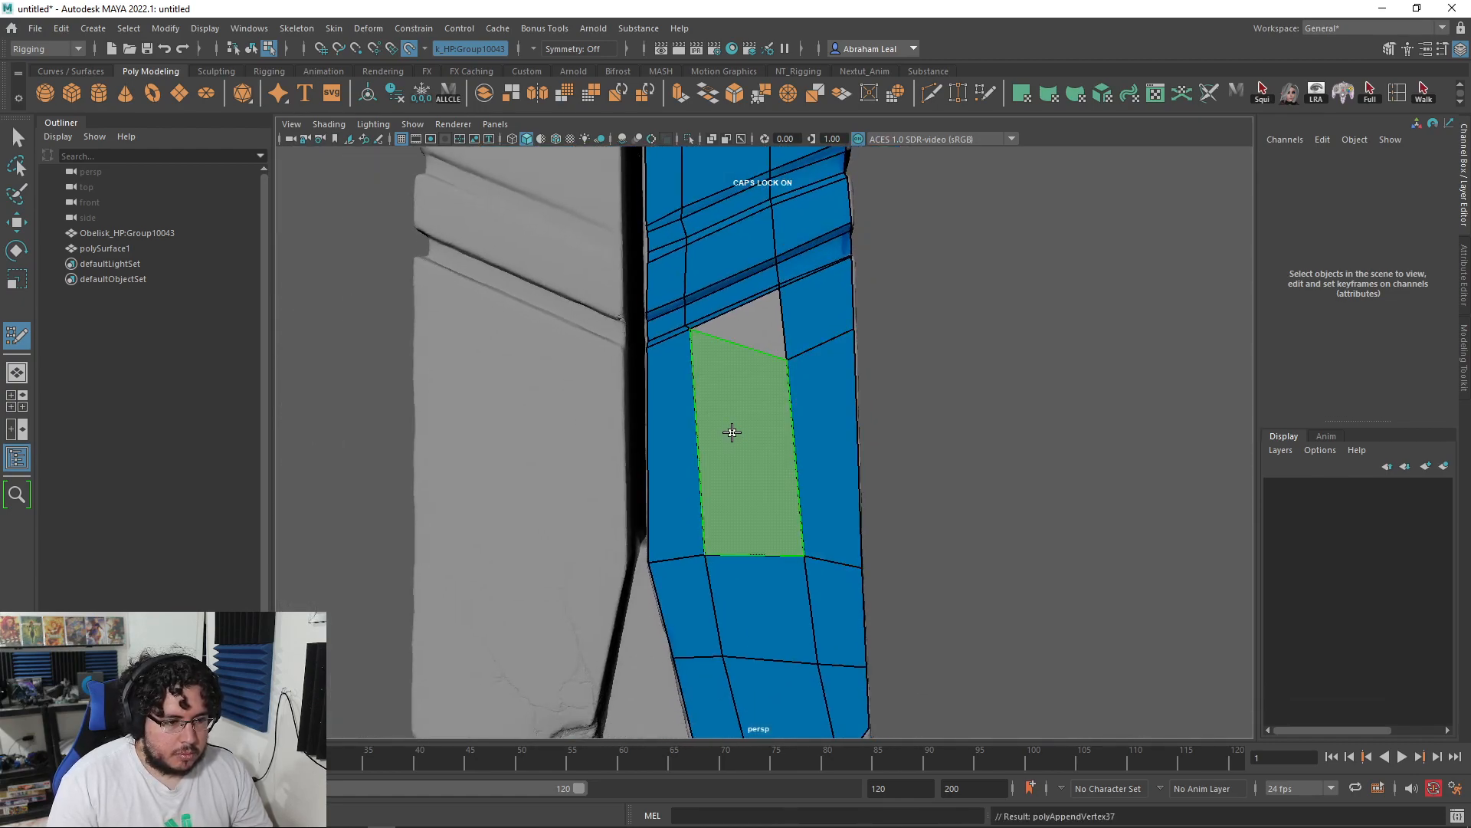
shift+click(734, 478)
alt+drag(736, 479, 824, 490)
alt+right_drag(825, 489, 633, 521)
alt+drag(736, 502, 831, 492)
alt+middle_drag(772, 362, 795, 479)
alt+drag(795, 479, 733, 463)
alt+middle_drag(733, 345, 755, 475)
alt+right_drag(755, 476, 834, 486)
alt+drag(835, 486, 901, 571)
alt+middle_drag(900, 571, 802, 529)
alt+right_drag(802, 528, 874, 521)
alt+middle_drag(658, 392, 558, 468)
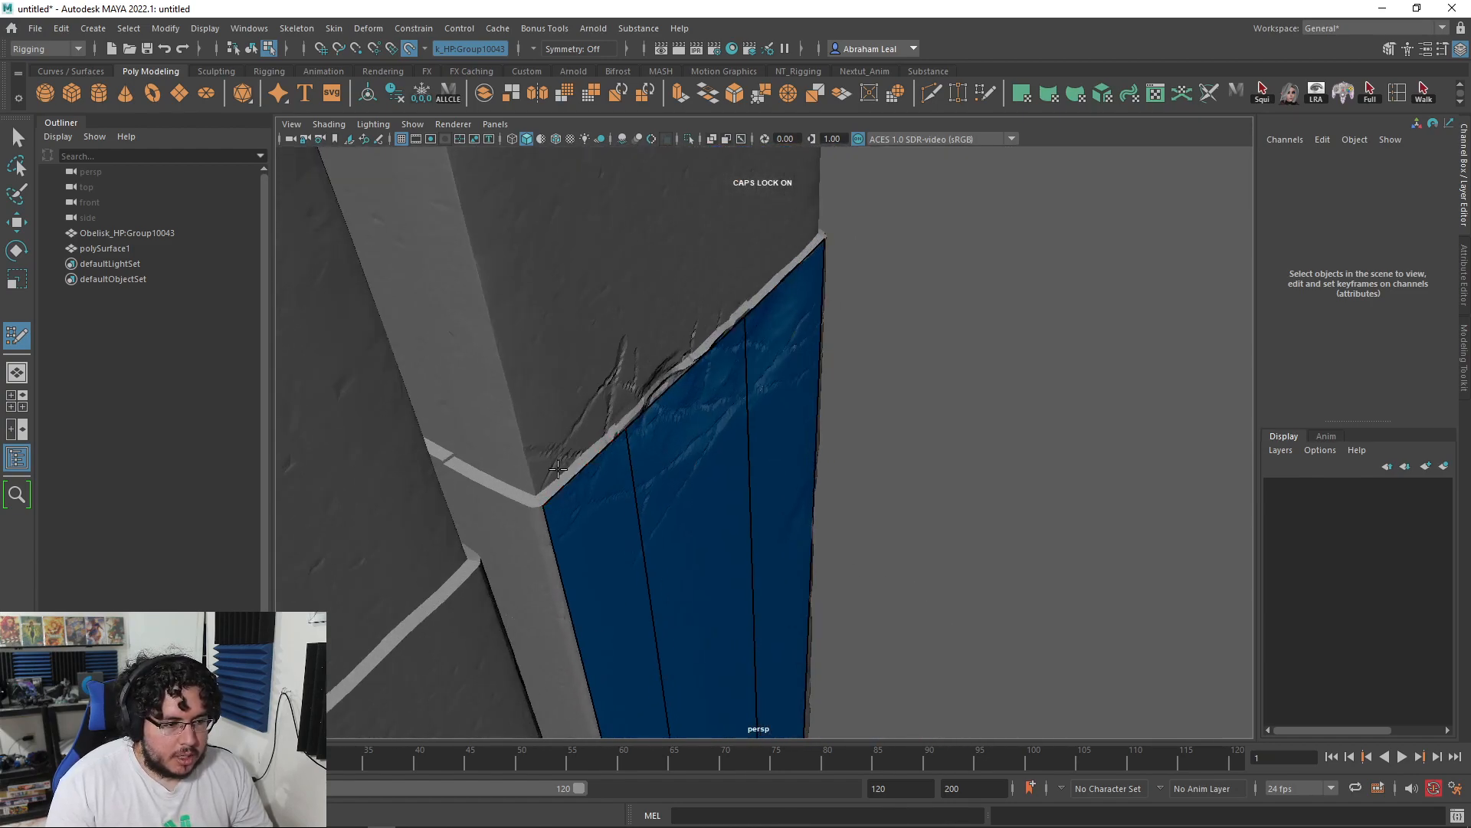
Step: Fill a thin quad and a previewed quad along the blue strip's top edge
alt+right_drag(905, 598, 996, 621)
alt+middle_drag(392, 490, 450, 492)
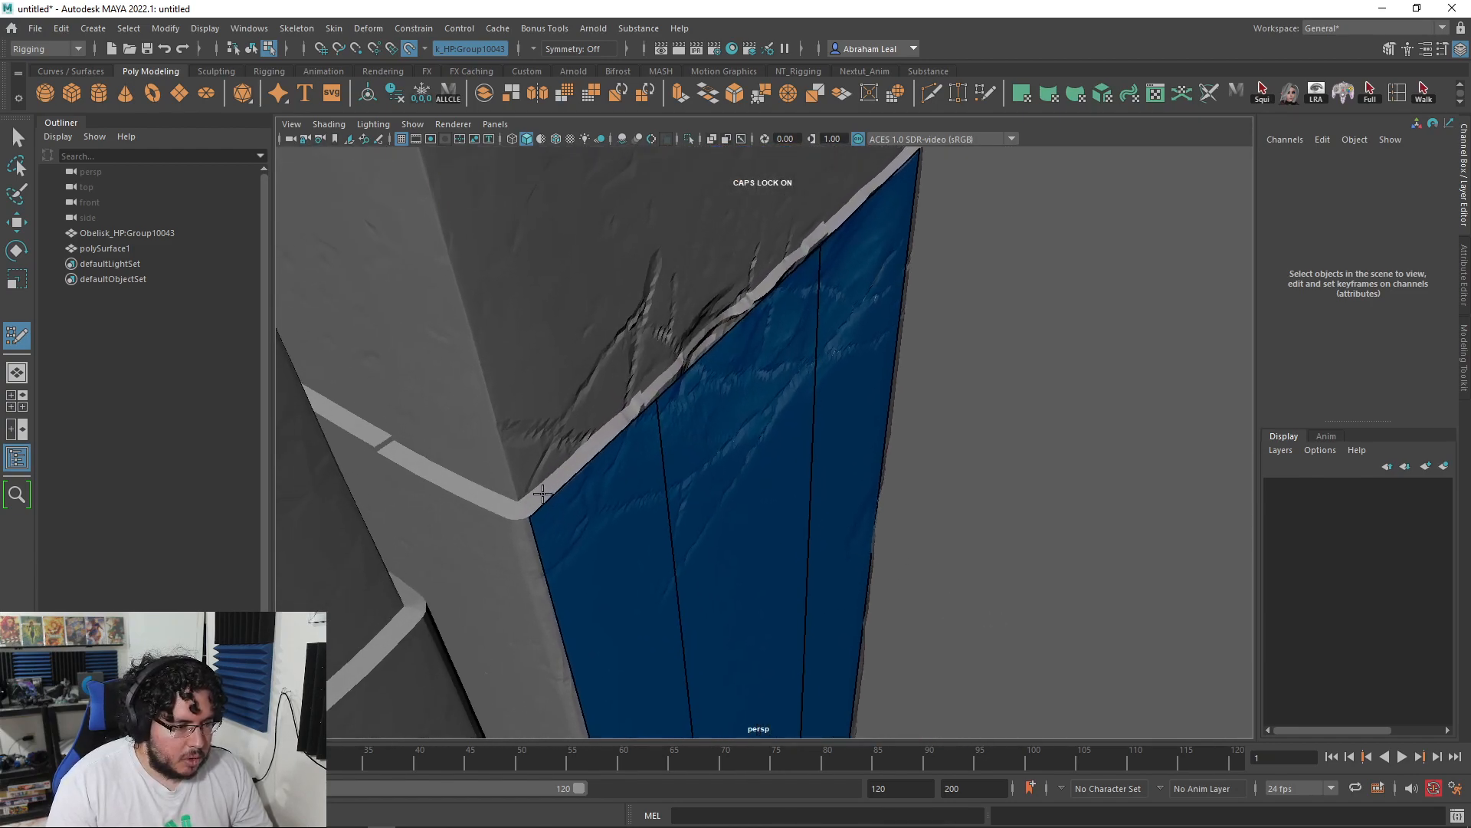
shift+click(635, 396)
shift+click(781, 266)
Step: Snap the upper quad's corner vertex onto the lower strip at their junction
alt+drag(831, 264, 486, 398)
alt+middle_drag(767, 429, 552, 429)
alt+middle_drag(920, 437, 736, 441)
alt+right_drag(736, 441, 828, 448)
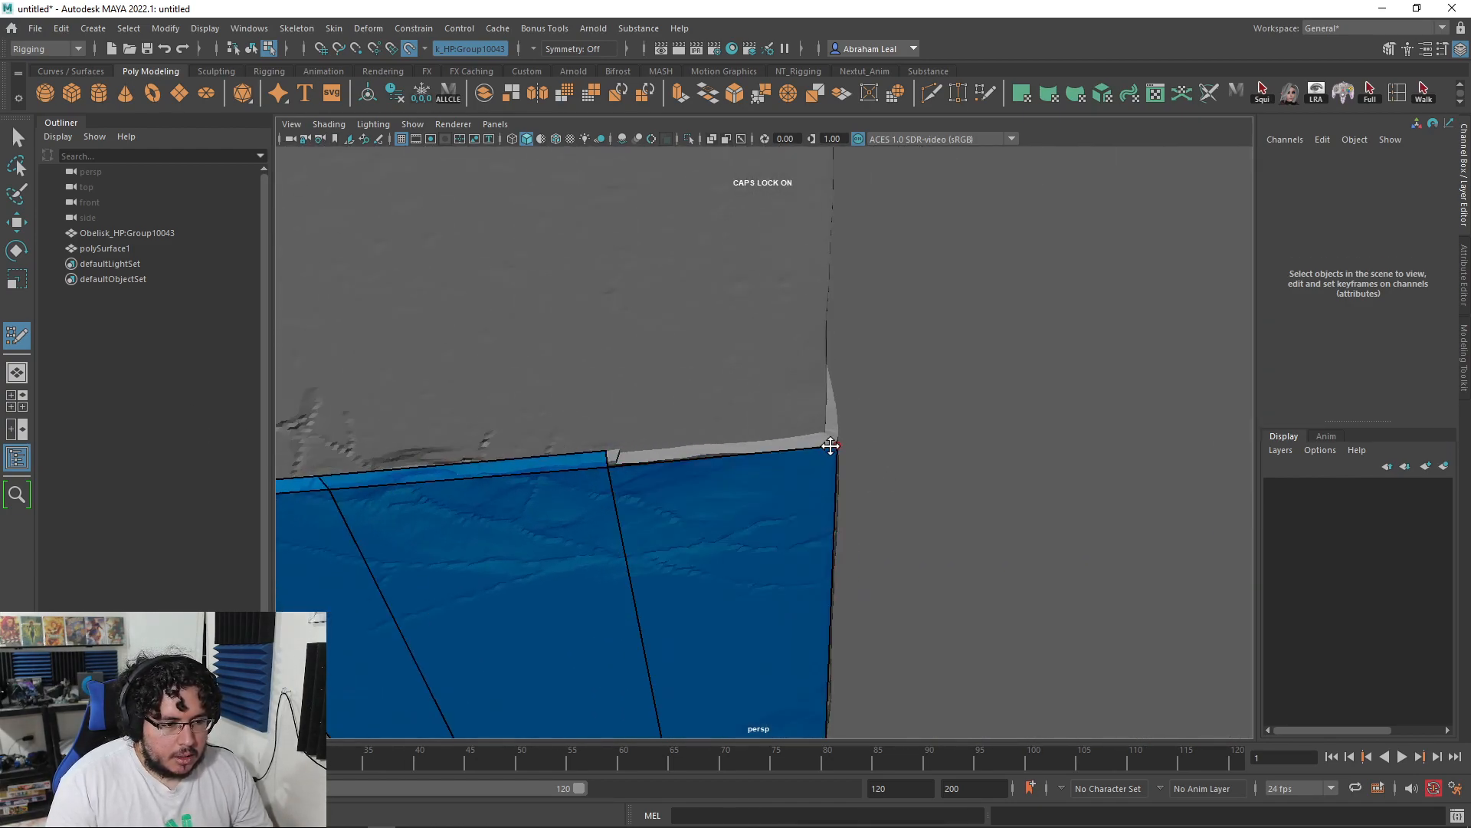
alt+drag(929, 462, 667, 489)
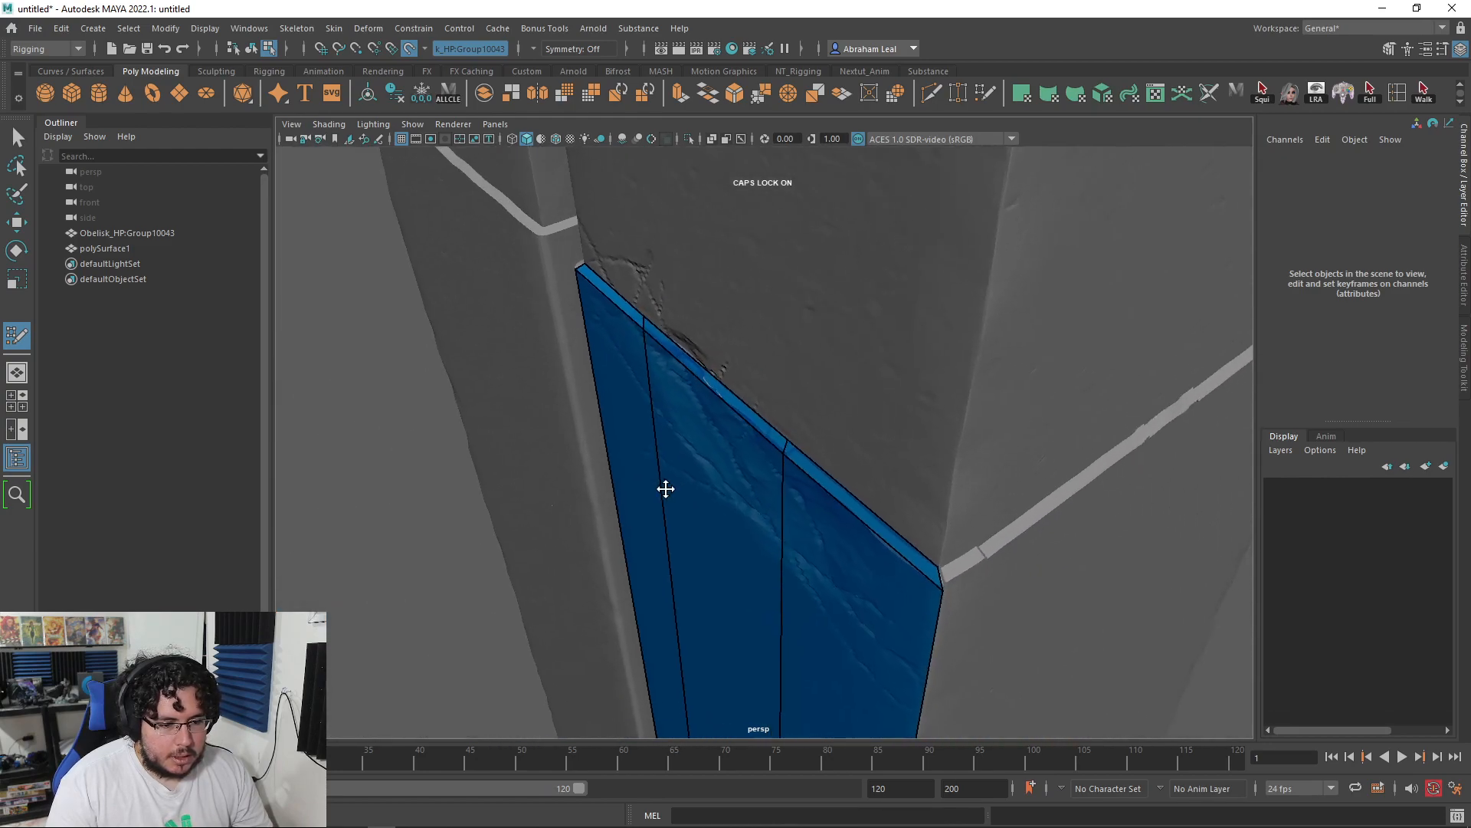
alt+right_drag(667, 489, 703, 467)
alt+drag(702, 466, 789, 338)
alt+middle_drag(790, 337, 851, 521)
alt+right_drag(851, 522, 794, 473)
alt+drag(795, 473, 828, 581)
alt+right_drag(827, 582, 810, 619)
mouse_move(810, 620)
alt+mouse_down()
mouse_move(781, 681)
mouse_move(789, 275)
mouse_move(790, 330)
mouse_move(741, 339)
alt+mouse_up()
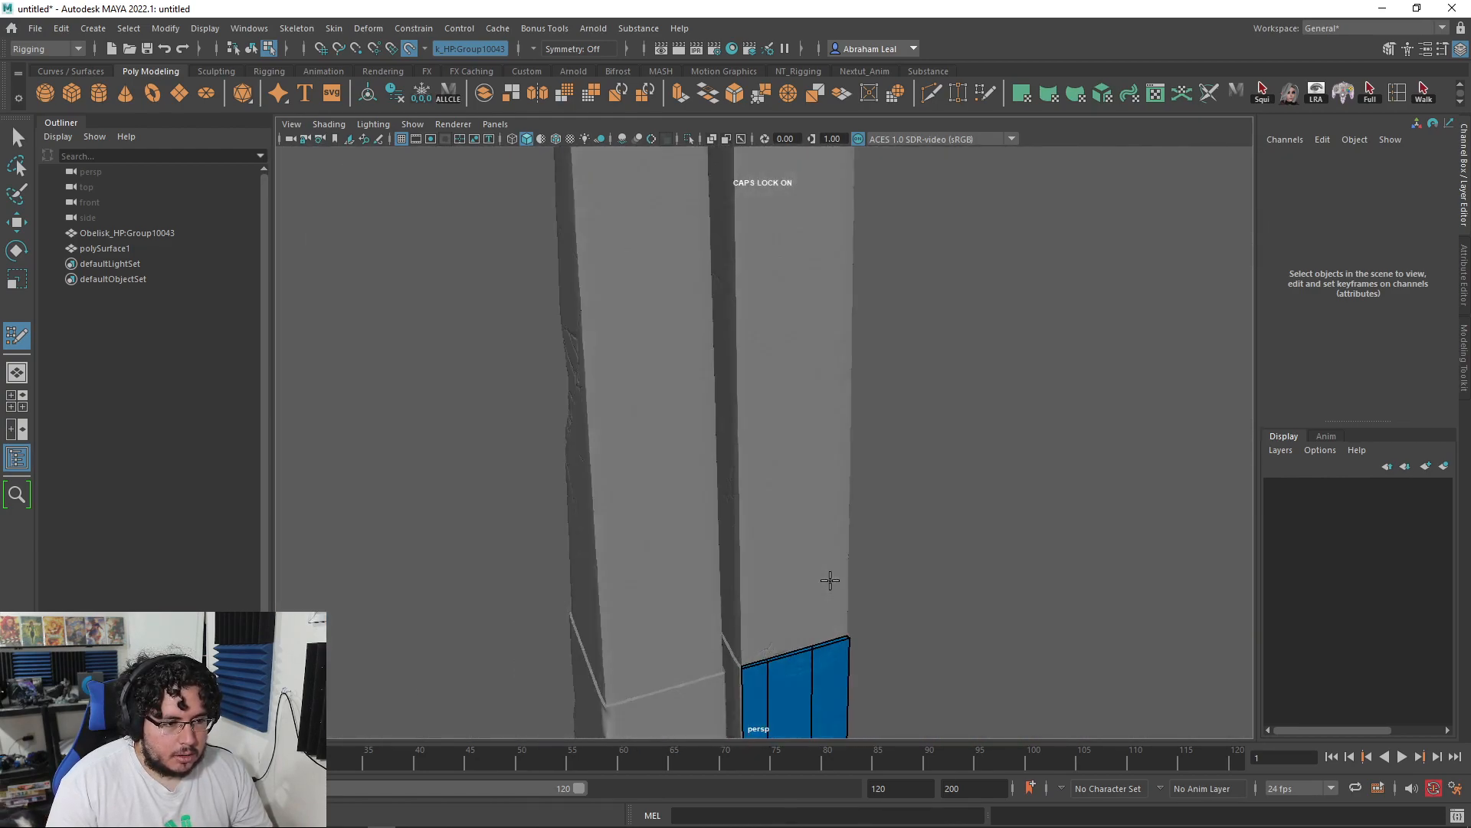
scroll(735, 329, up, 3)
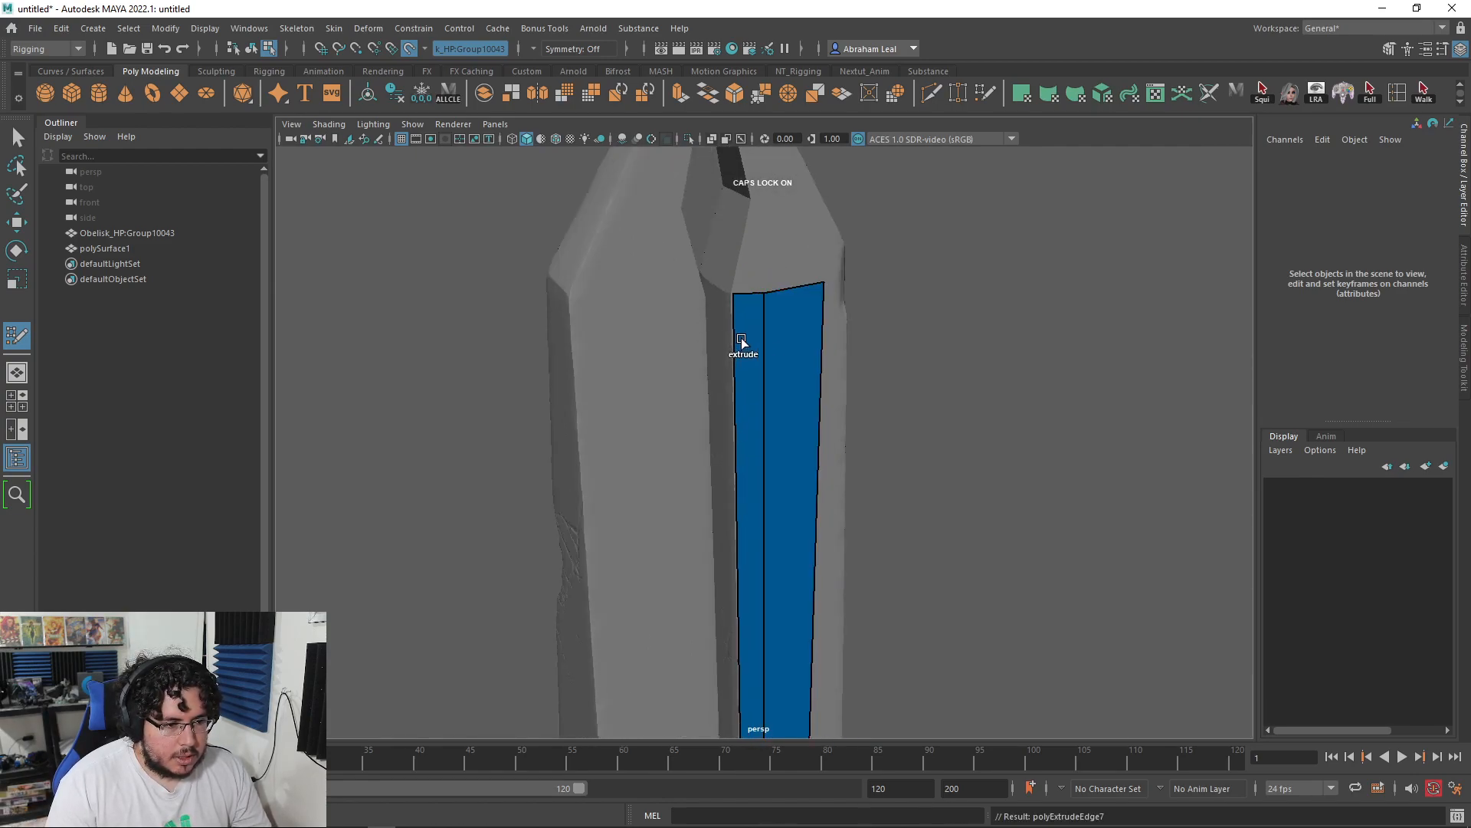
alt+middle_drag(758, 689, 752, 397)
alt+right_drag(752, 397, 1367, 775)
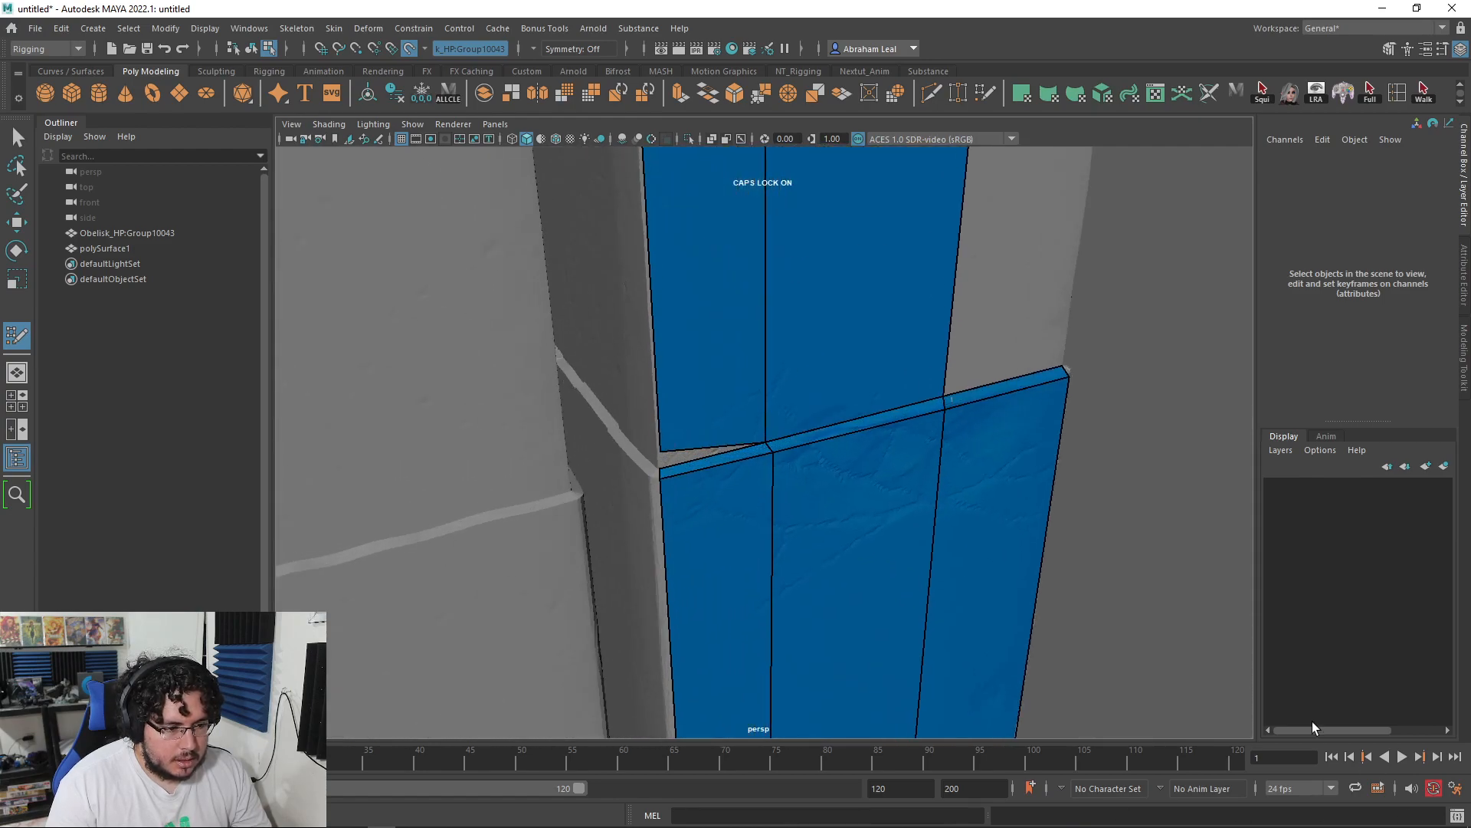
drag(658, 452, 656, 461)
Step: Extrude quads from the strip's top edge up to the obelisk's tip
scroll(756, 411, down, 3)
alt+middle_drag(757, 414, 772, 552)
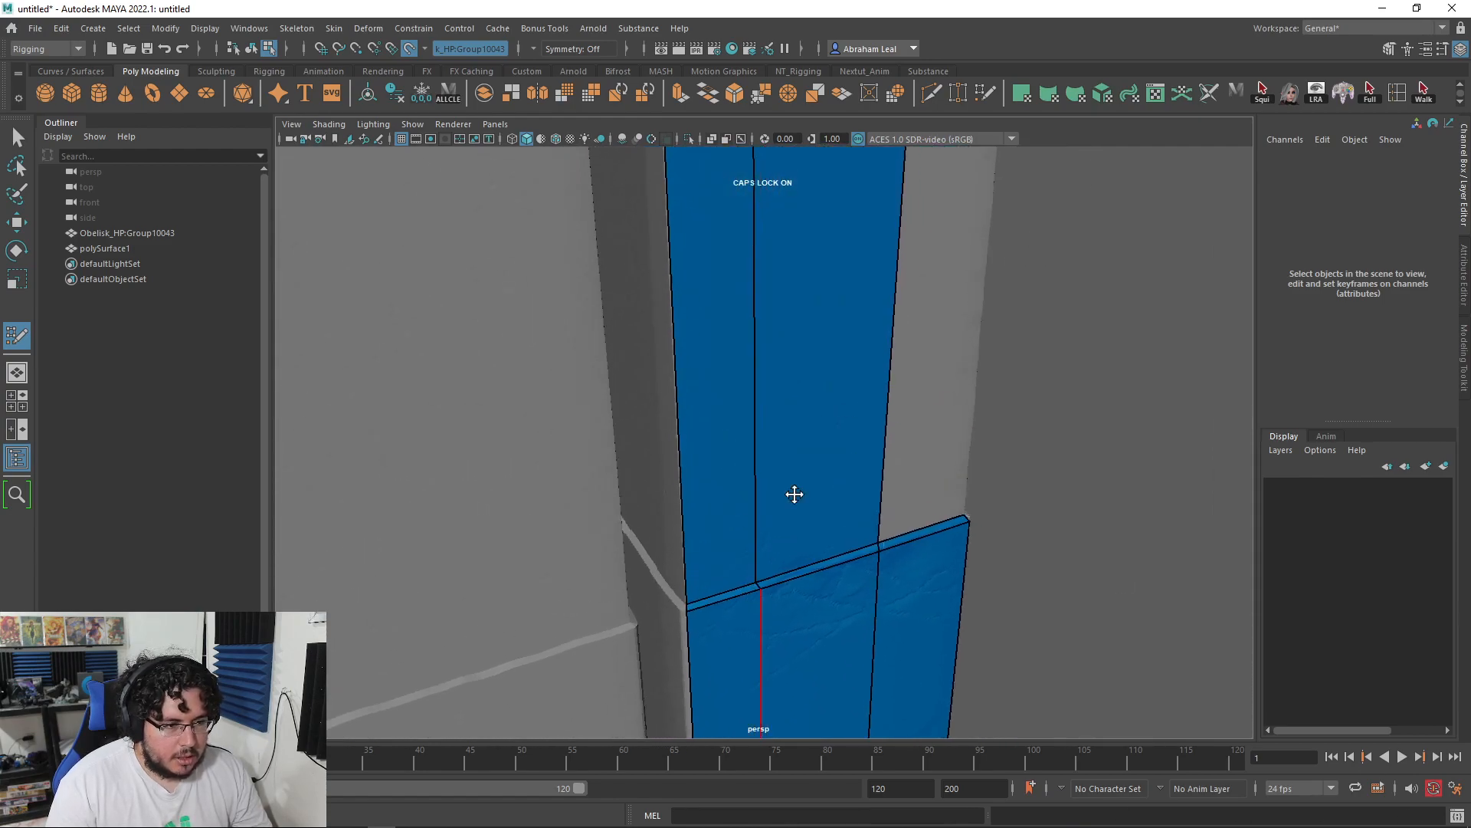
scroll(775, 545, down, 3)
alt+middle_drag(821, 436, 828, 519)
alt+middle_drag(821, 183, 788, 516)
scroll(789, 516, down, 2)
scroll(759, 417, up, 5)
scroll(759, 417, down, 2)
alt+middle_drag(758, 417, 752, 509)
scroll(756, 486, down, 5)
drag(751, 503, 788, 385)
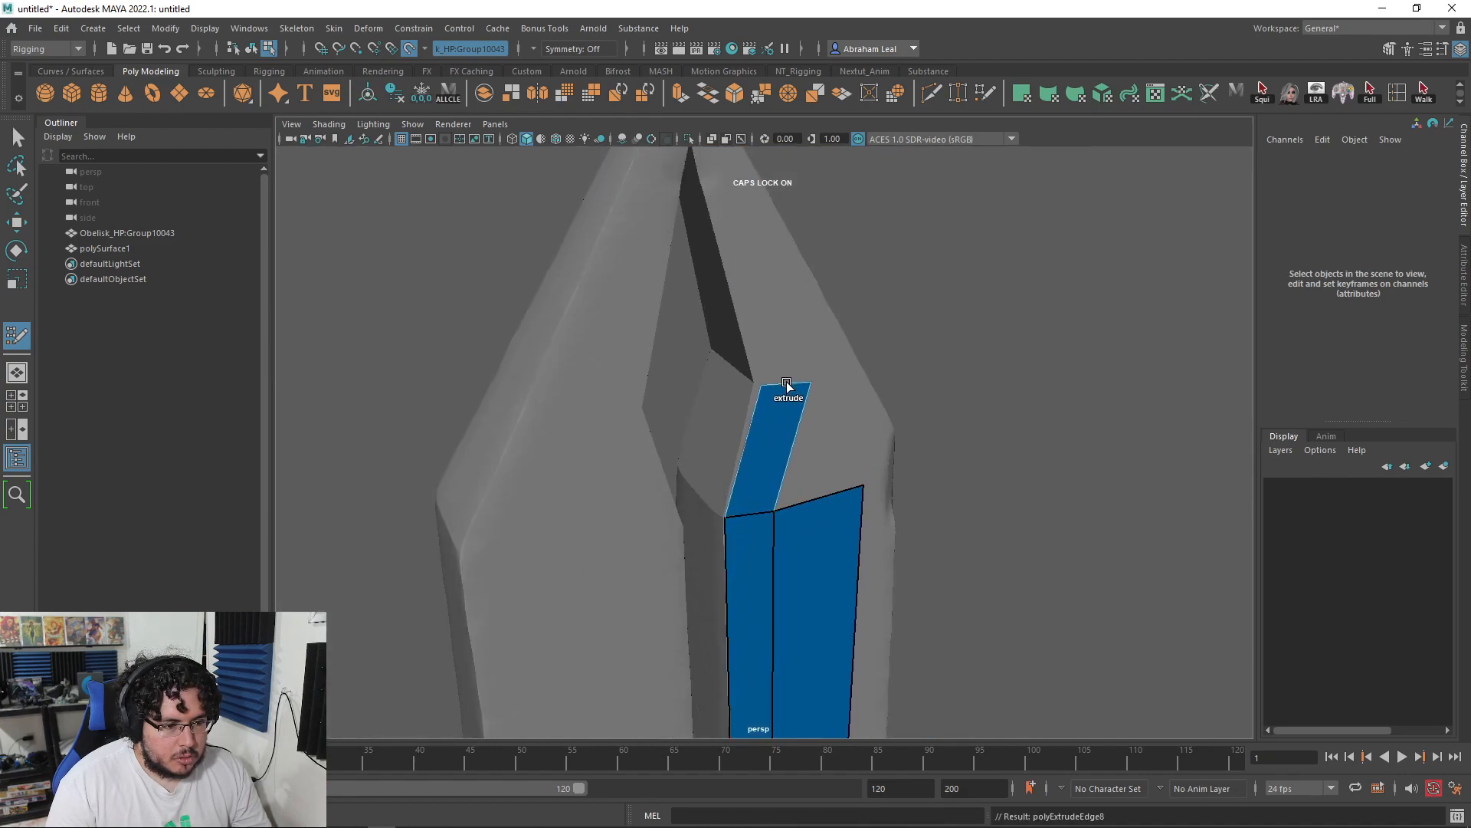
alt+middle_drag(779, 384, 757, 476)
drag(757, 477, 676, 206)
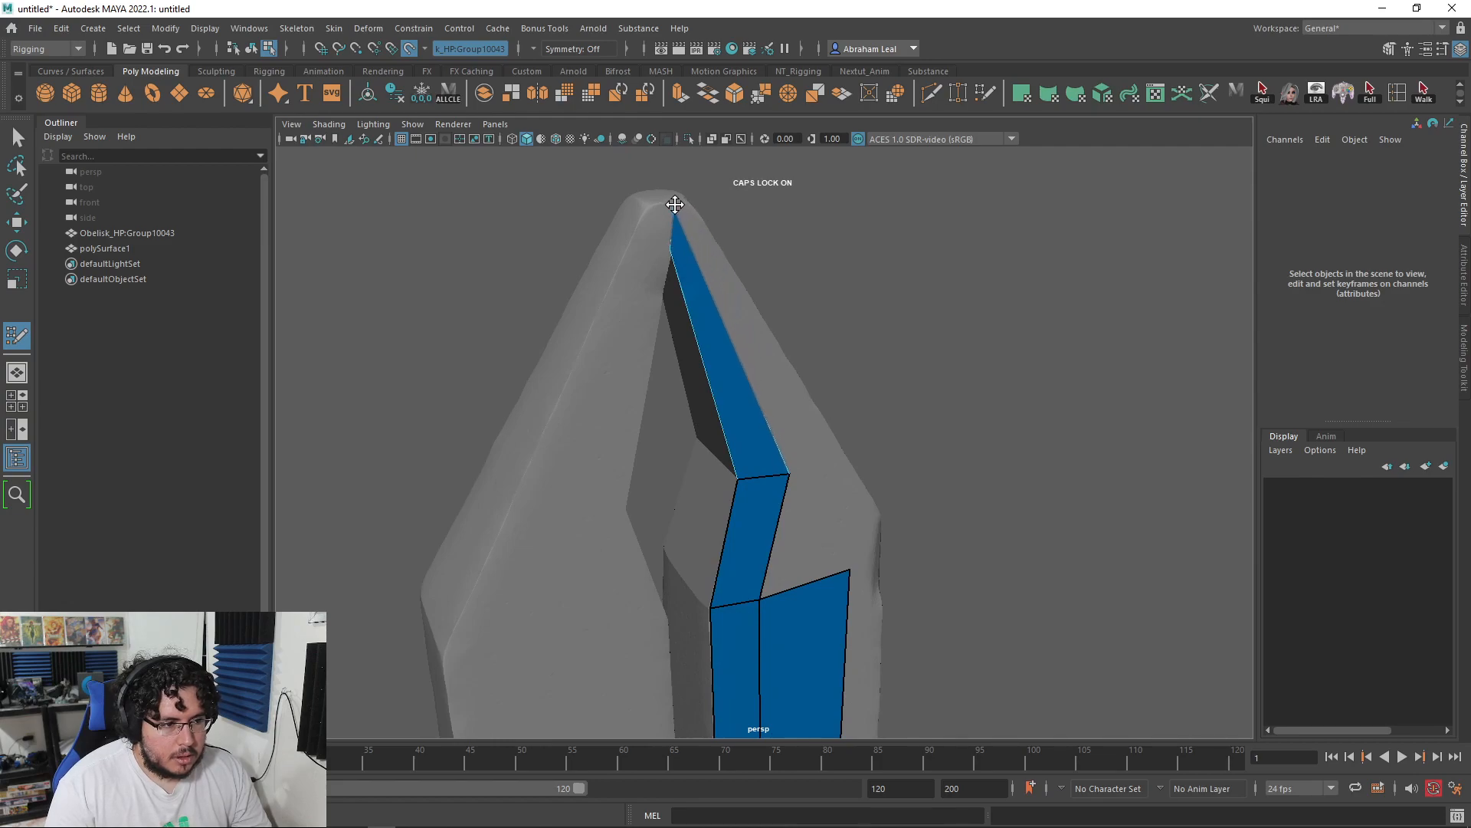
Step: Fill the triangular gap beside the strip at the tip
alt+drag(808, 477, 713, 398)
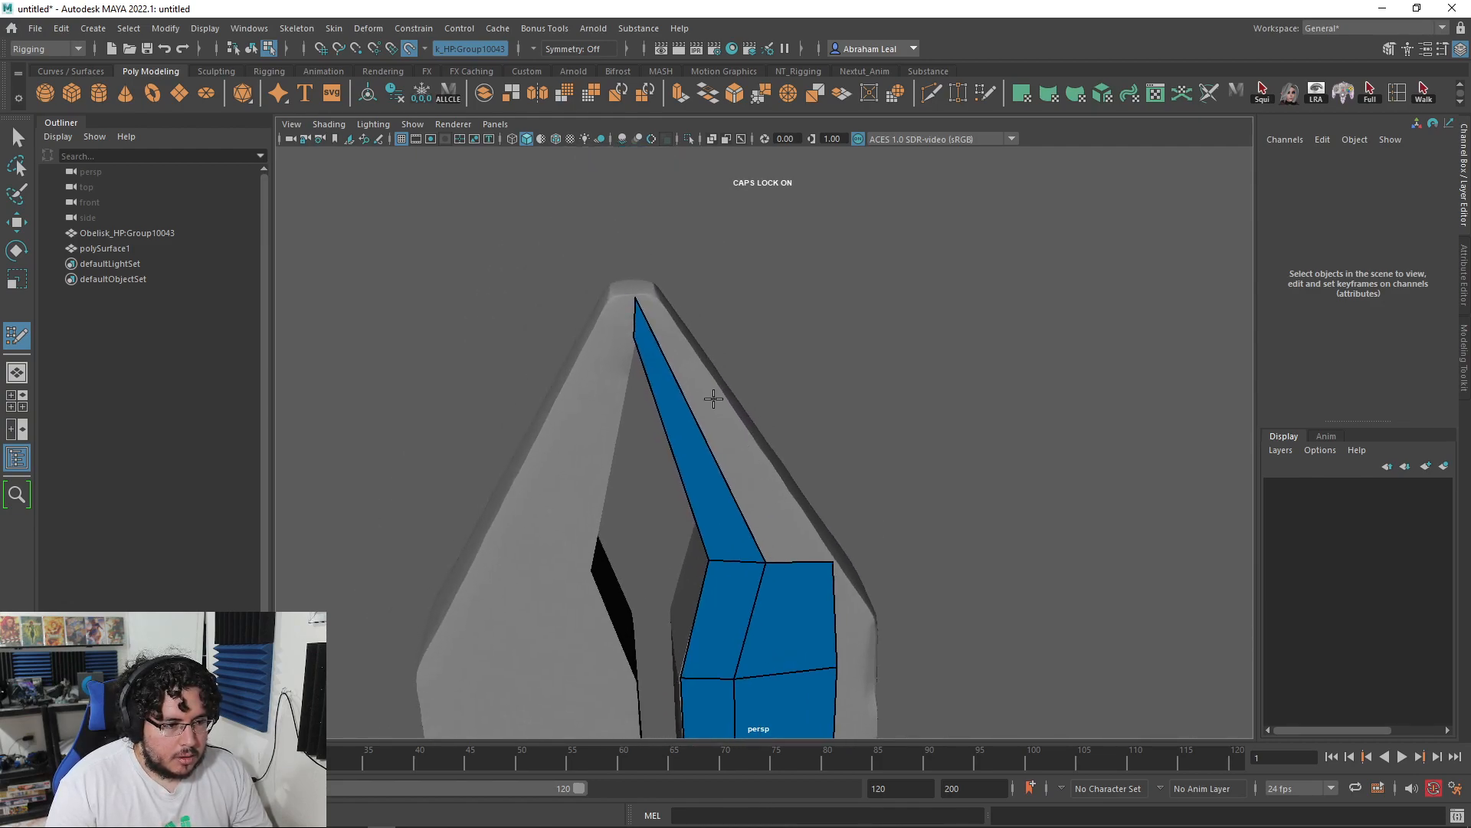
shift+click(756, 497)
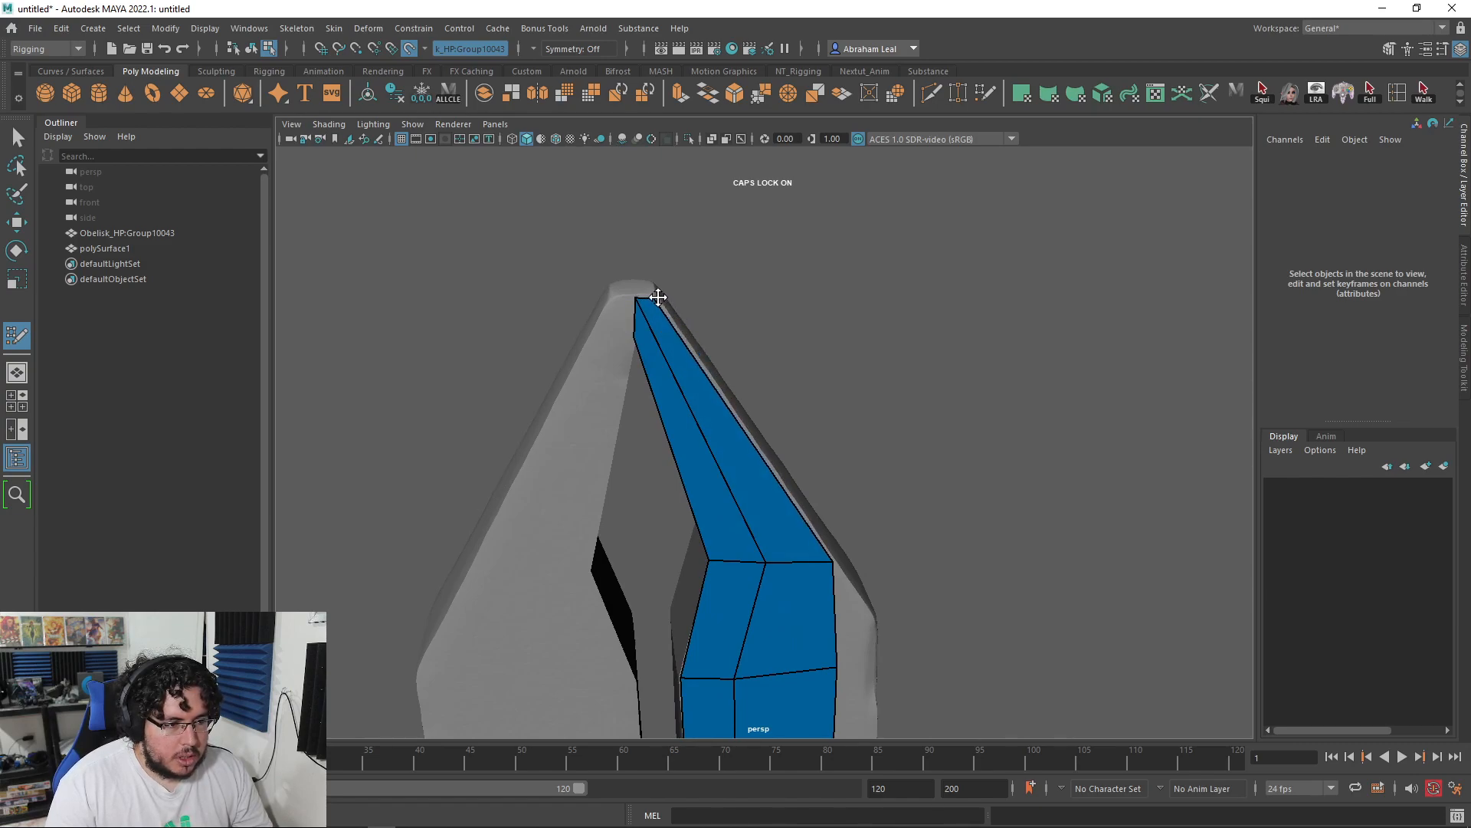
alt+drag(658, 296, 695, 373)
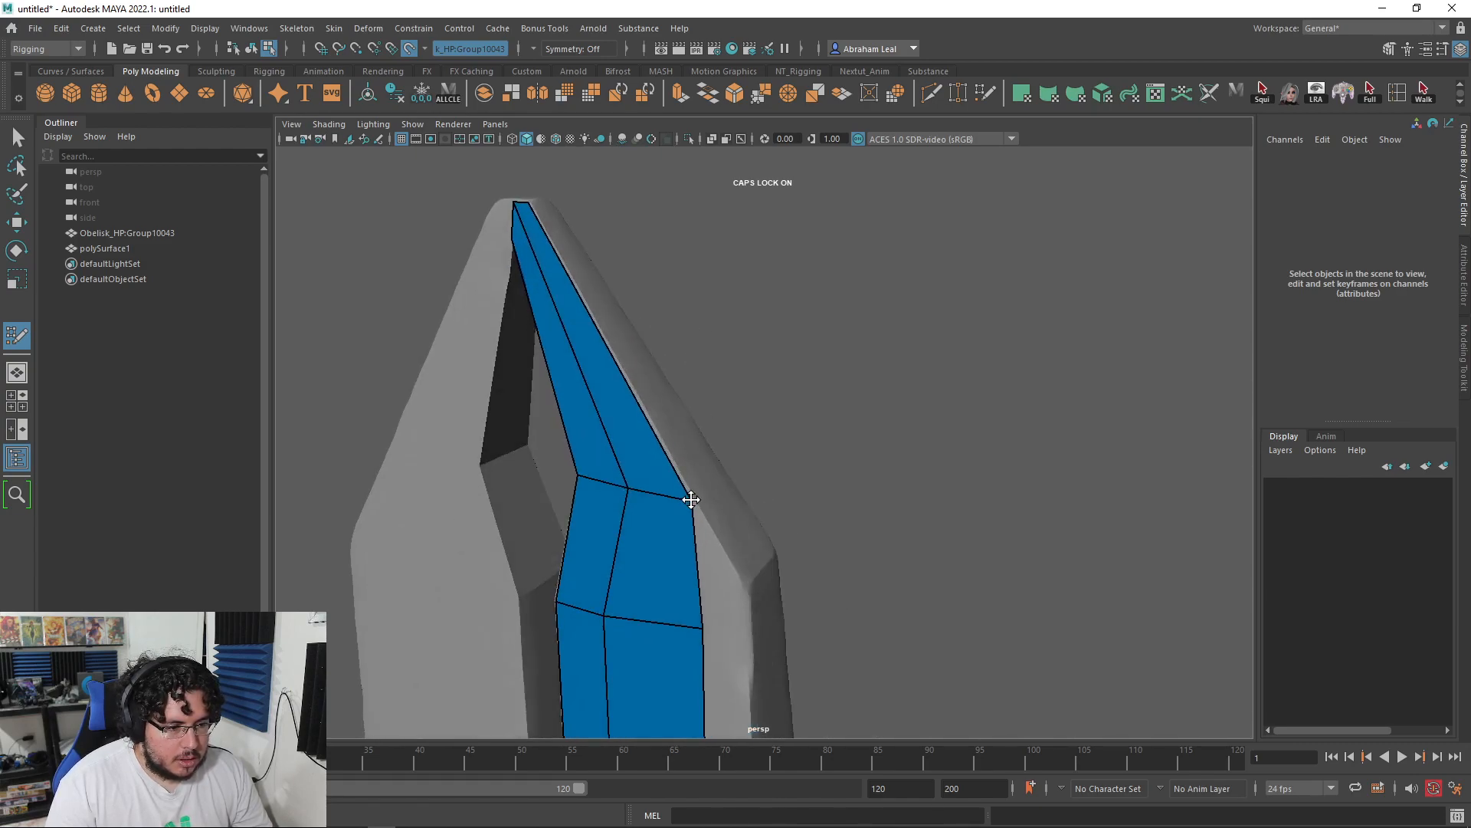
alt+drag(745, 563, 826, 431)
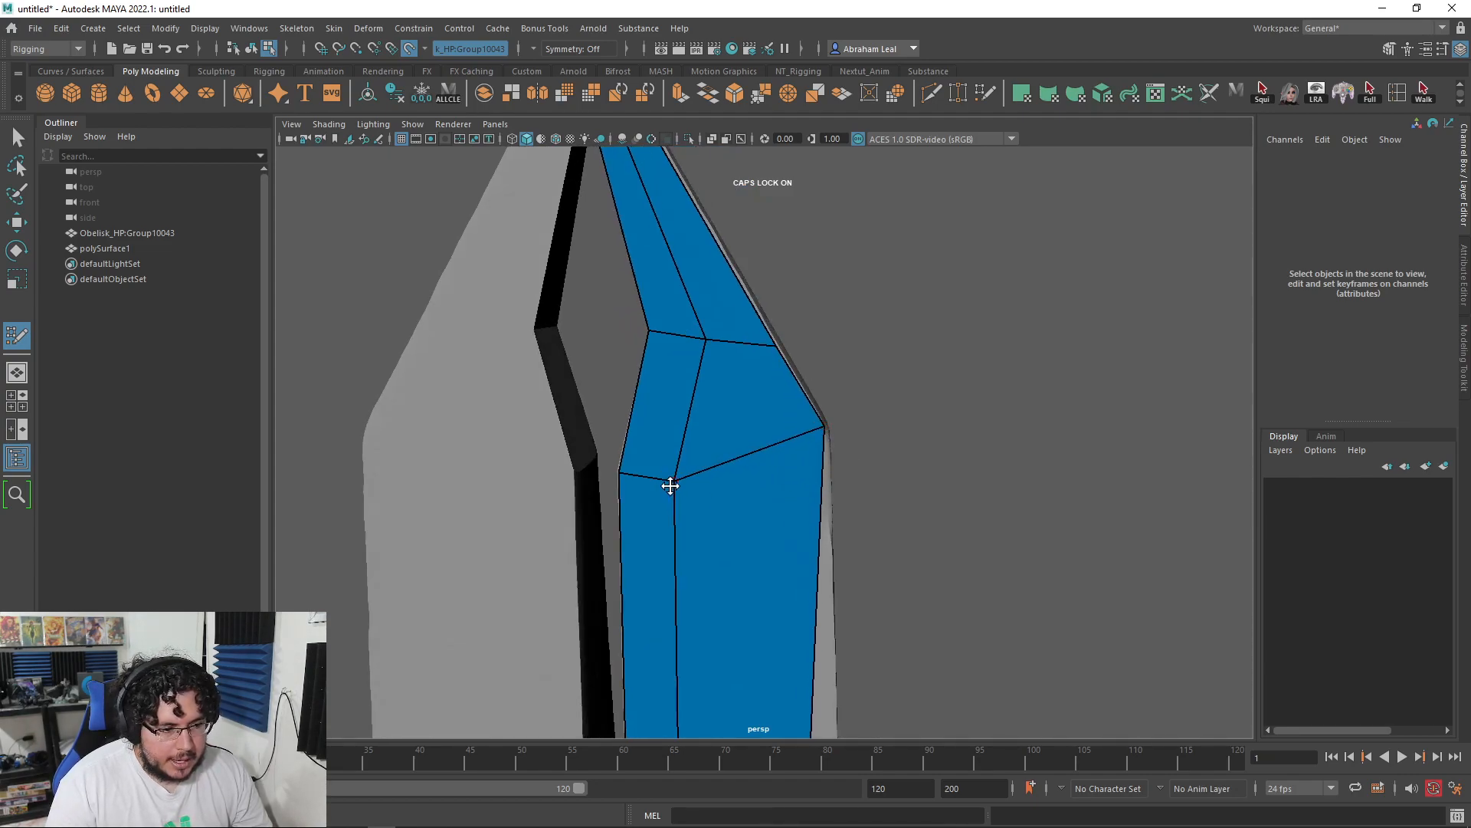
scroll(808, 536, down, 5)
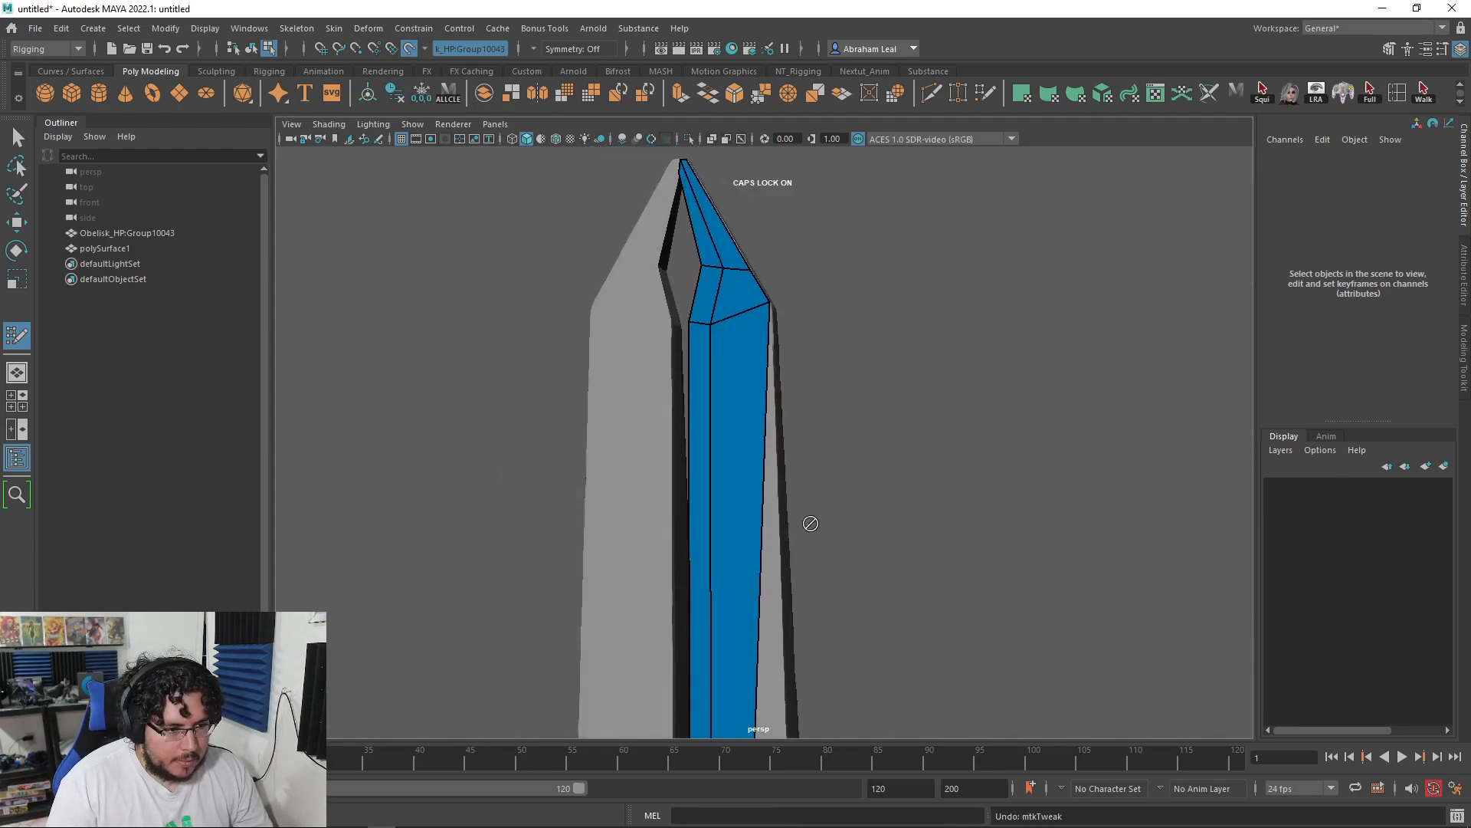
Step: Undo the last vertex tweak on the column strip
key(ctrl+z)
scroll(782, 391, down, 4)
alt+middle_drag(782, 391, 791, 301)
scroll(793, 305, up, 6)
alt+drag(792, 303, 726, 430)
scroll(753, 492, down, 3)
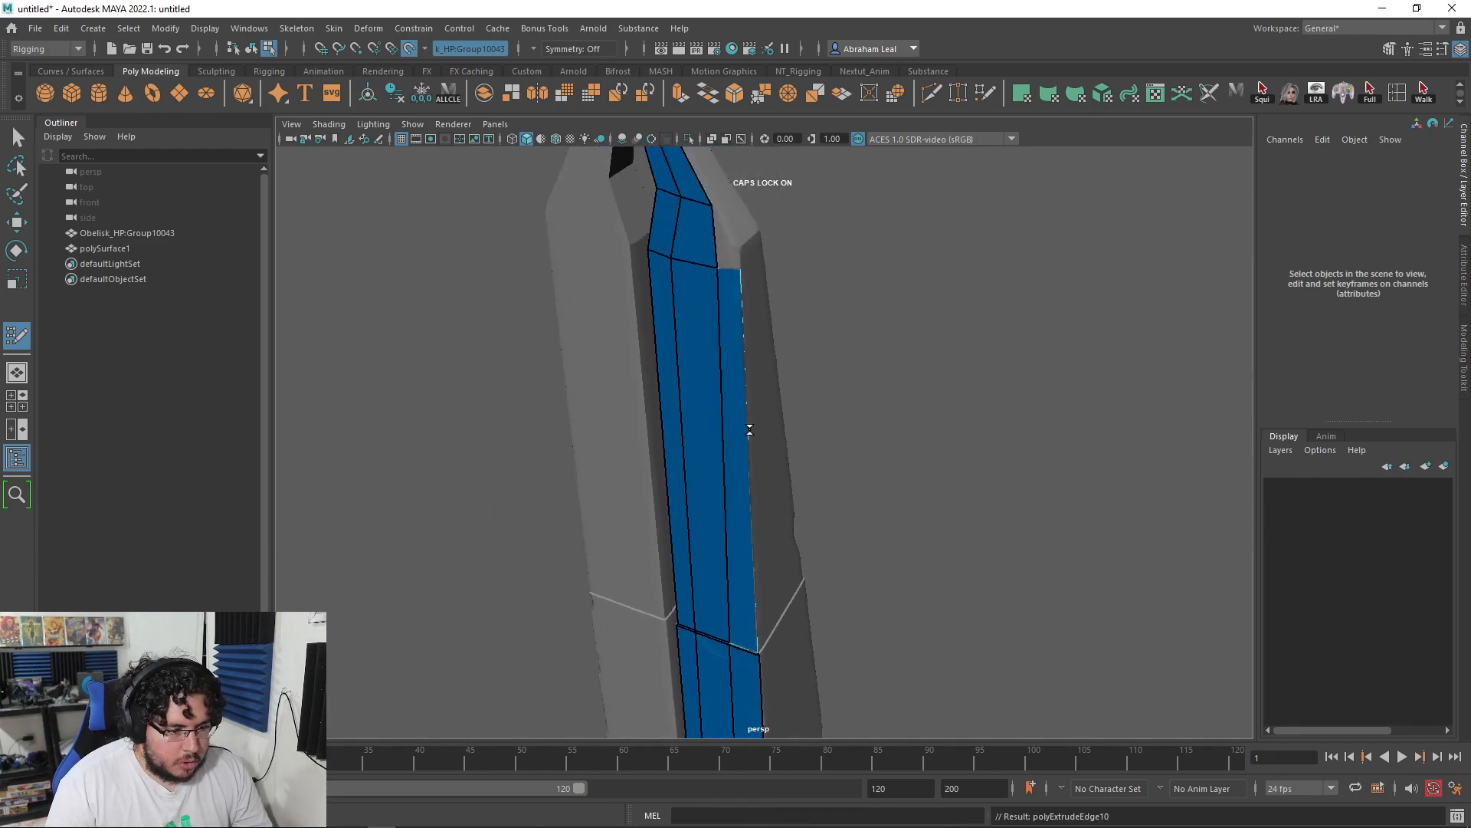
scroll(755, 427, up, 5)
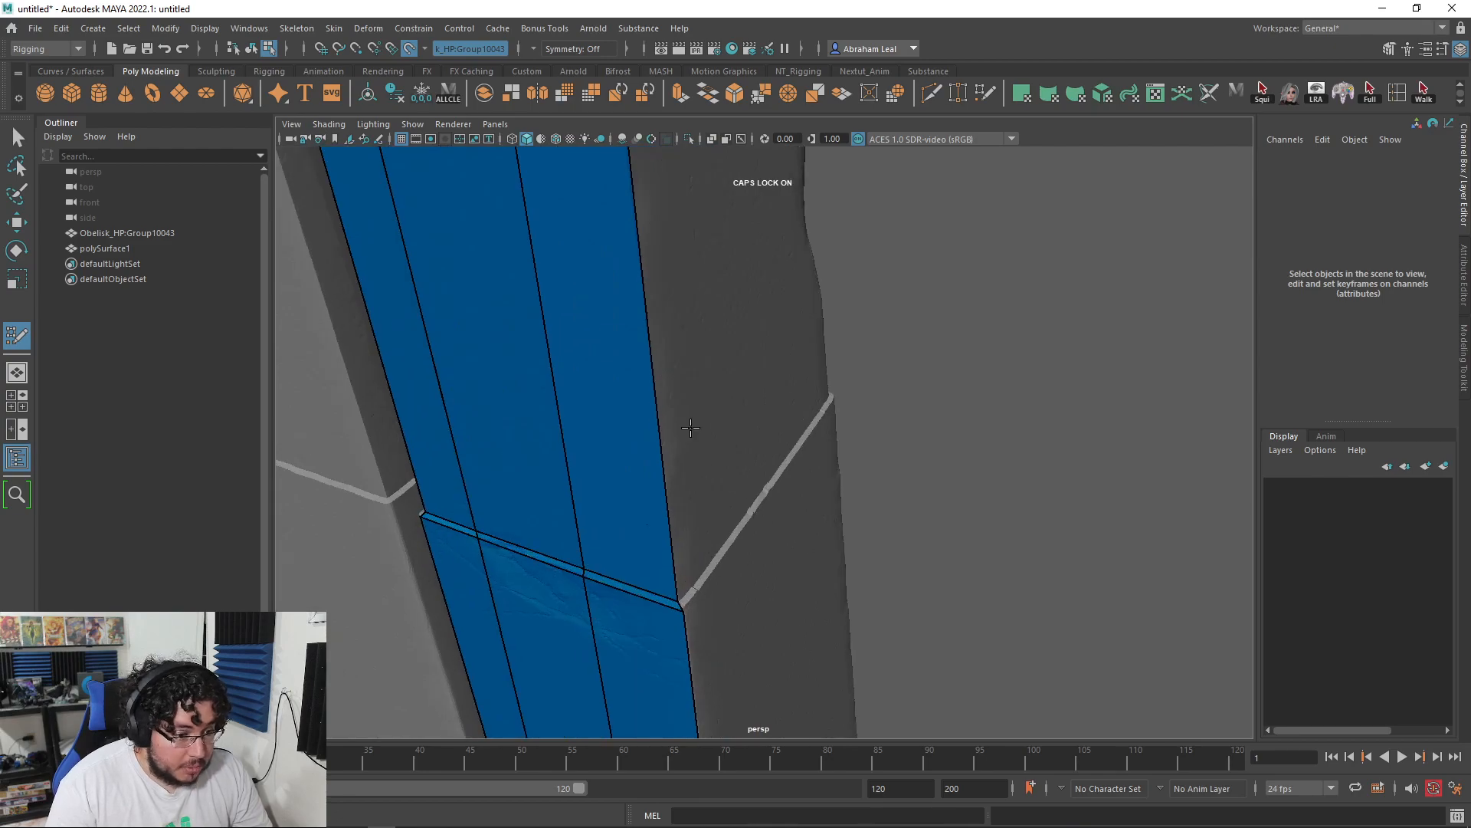
Step: Extrude a thin quad strip from the column strip along the light band
alt+middle_drag(742, 337, 772, 515)
alt+middle_drag(831, 306, 863, 508)
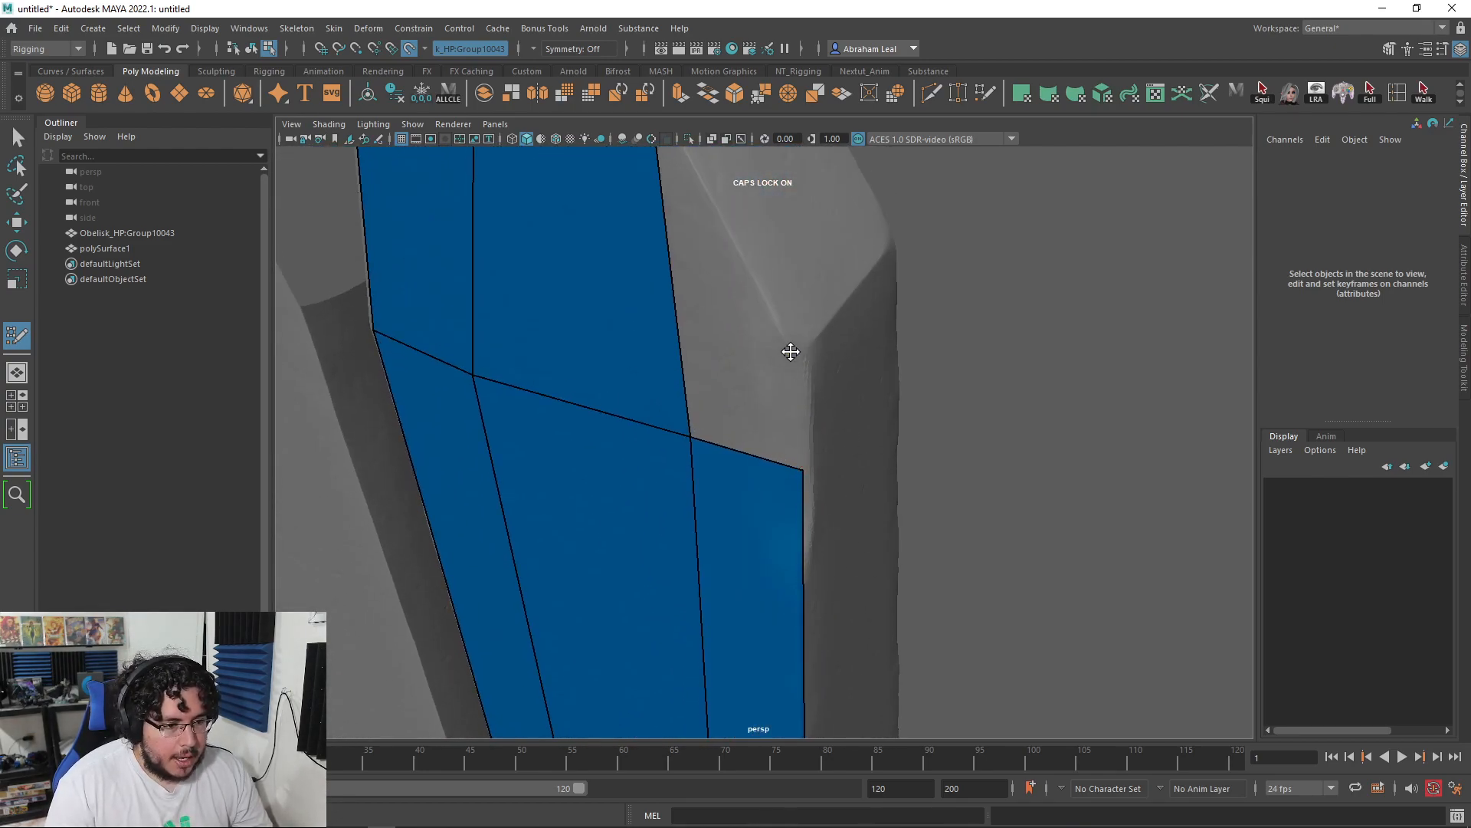
scroll(801, 361, down, 4)
alt+drag(800, 362, 815, 394)
alt+middle_drag(815, 394, 858, 460)
mouse_move(858, 460)
alt+mouse_down()
mouse_move(775, 451)
mouse_move(769, 485)
mouse_move(801, 460)
mouse_move(828, 469)
alt+mouse_up()
scroll(938, 540, down, 5)
alt+drag(910, 520, 713, 522)
scroll(806, 399, down, 4)
scroll(835, 530, up, 4)
alt+drag(835, 530, 896, 548)
scroll(776, 526, up, 7)
scroll(809, 519, down, 5)
alt+drag(808, 518, 854, 516)
scroll(801, 407, up, 3)
scroll(802, 407, down, 5)
scroll(779, 532, up, 5)
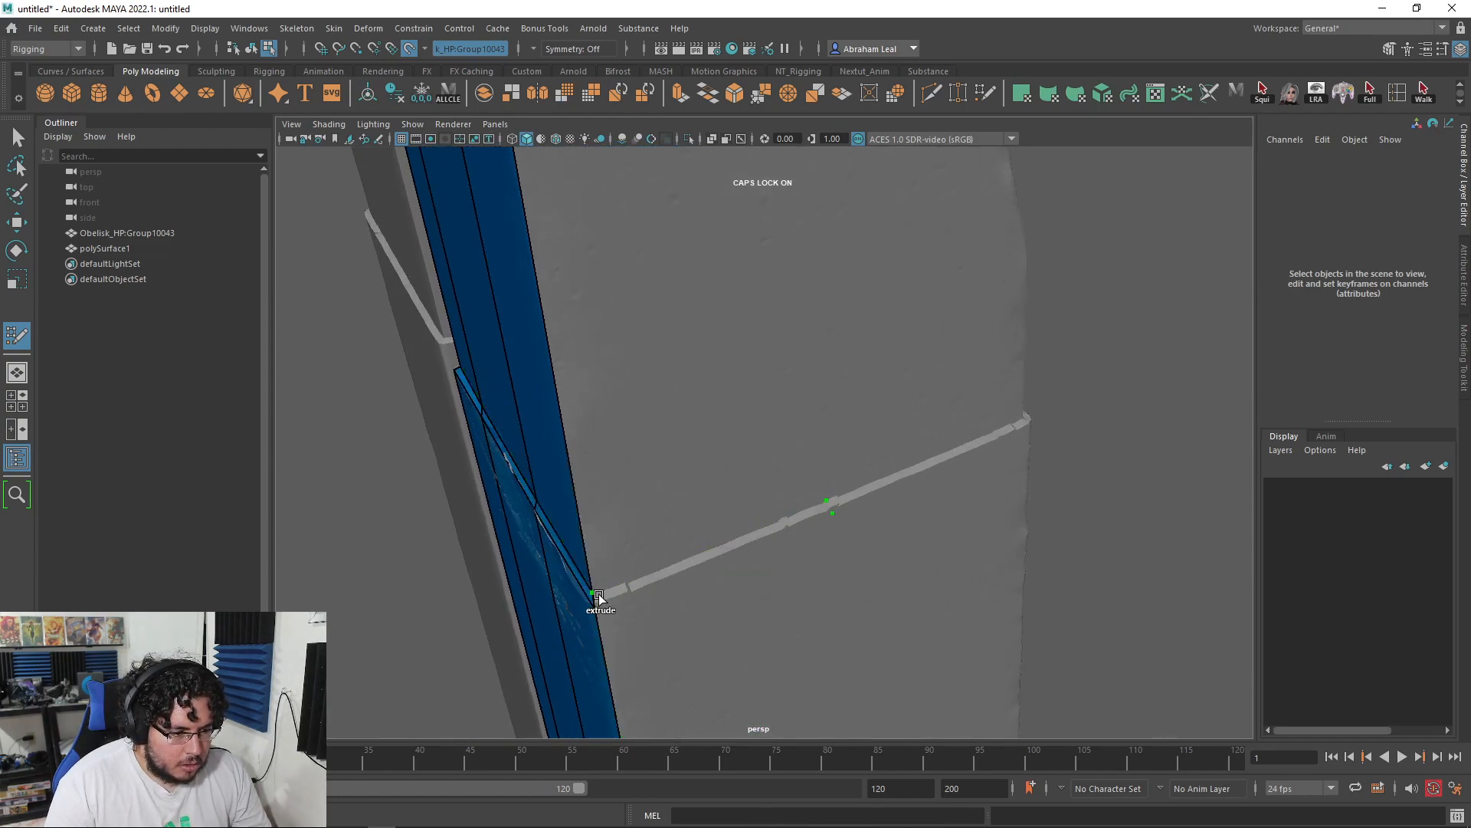
drag(597, 597, 776, 532)
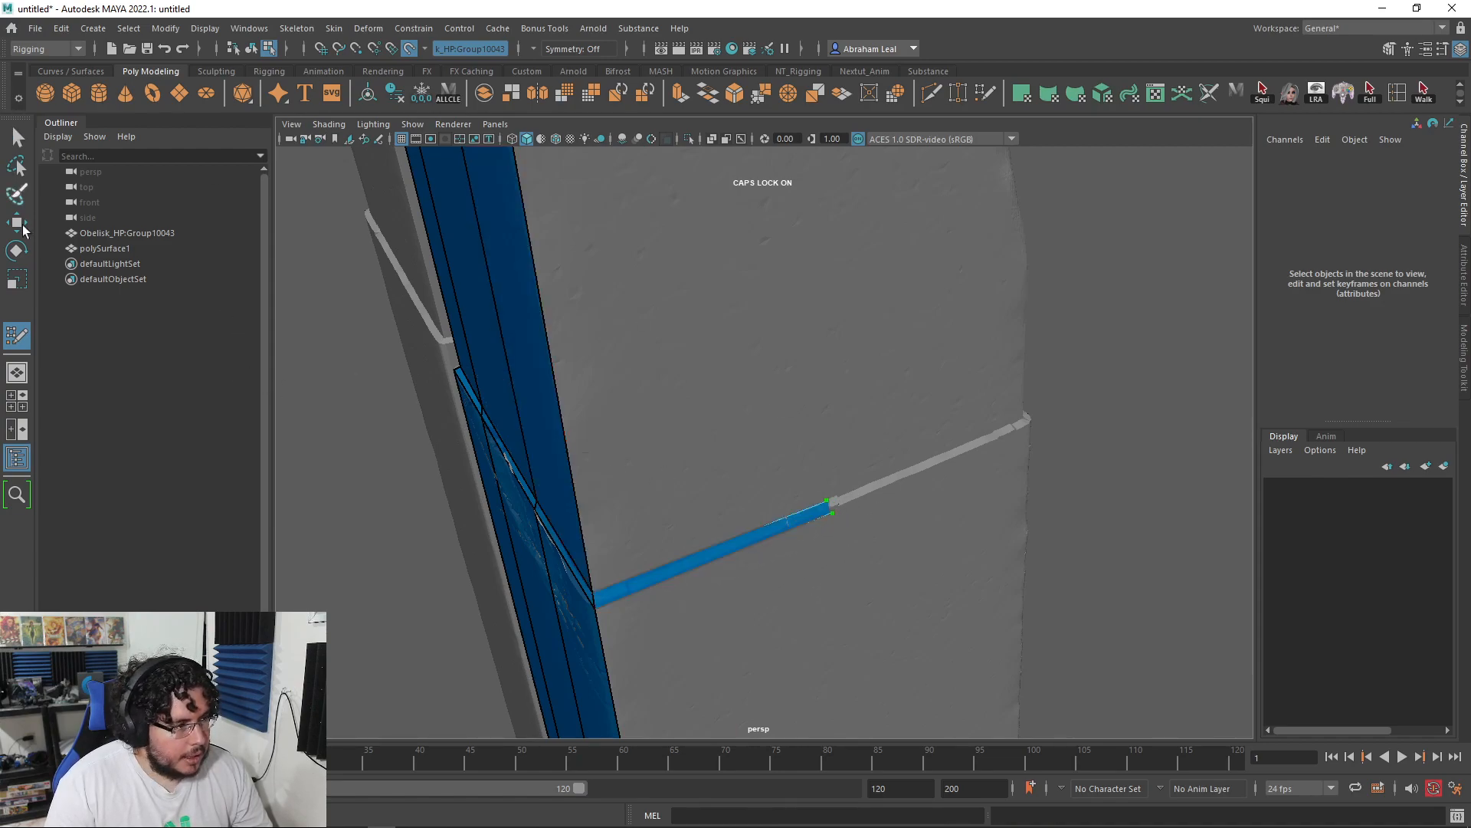
Step: With Quad Draw settings open, extend the groove strip and fill two quads beside it
double_click(28, 334)
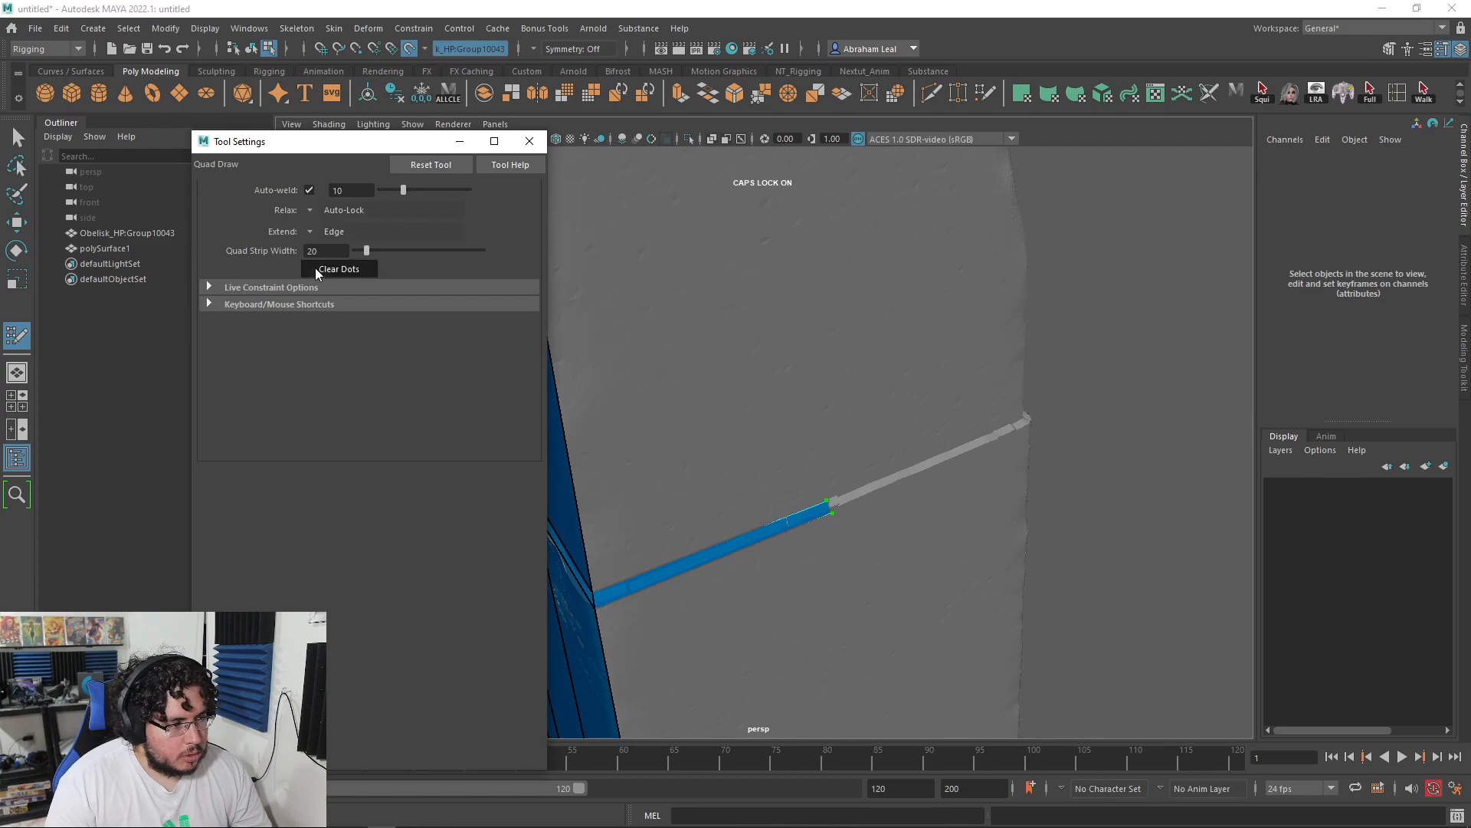
drag(822, 506, 1027, 418)
alt+drag(1145, 465, 797, 360)
click(781, 194)
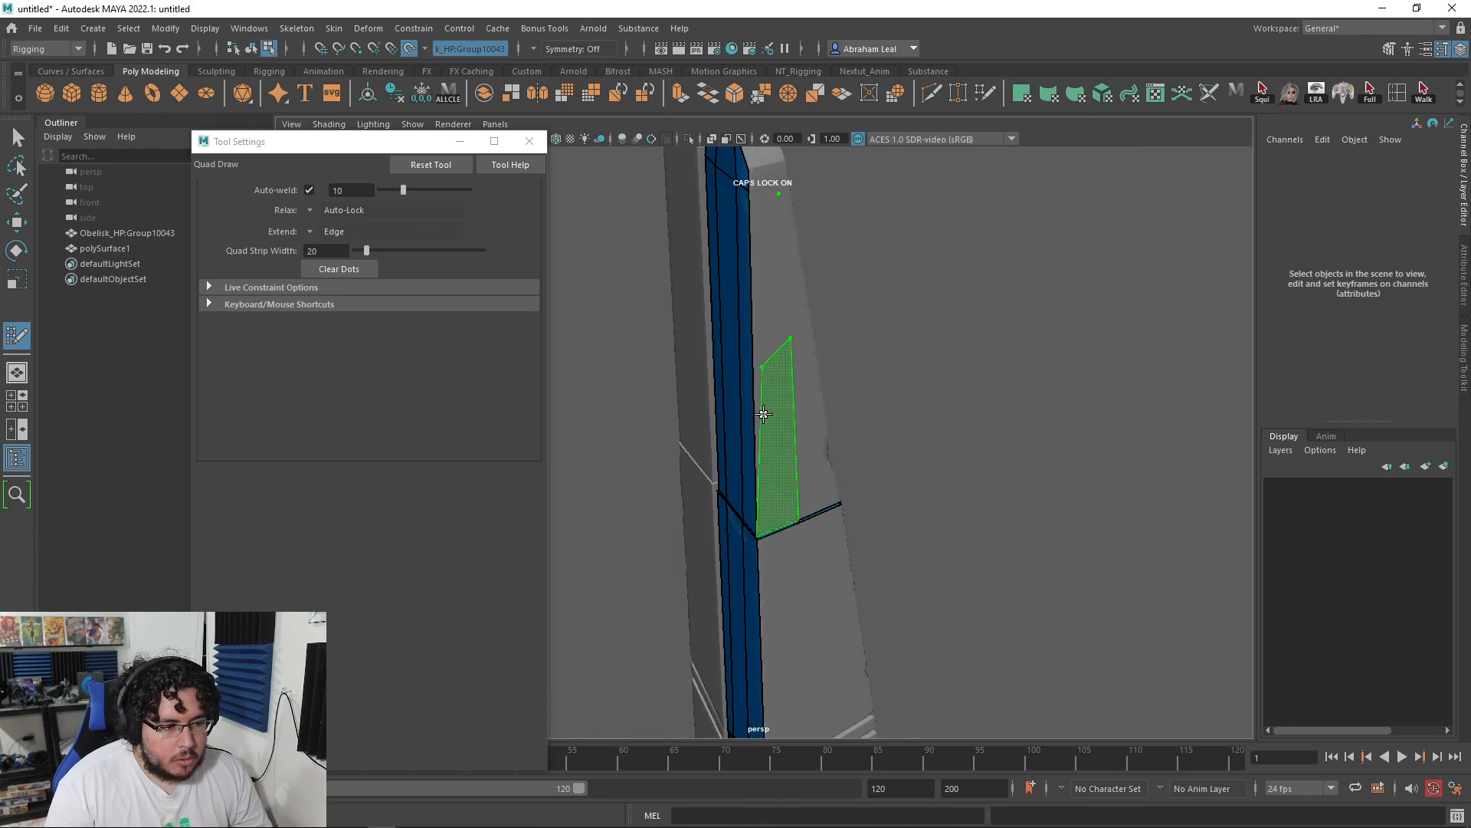
shift+click(764, 414)
shift+click(751, 194)
Step: Move corner vertices up the strip's edge, fill a quad to its right, close settings
drag(790, 332, 776, 231)
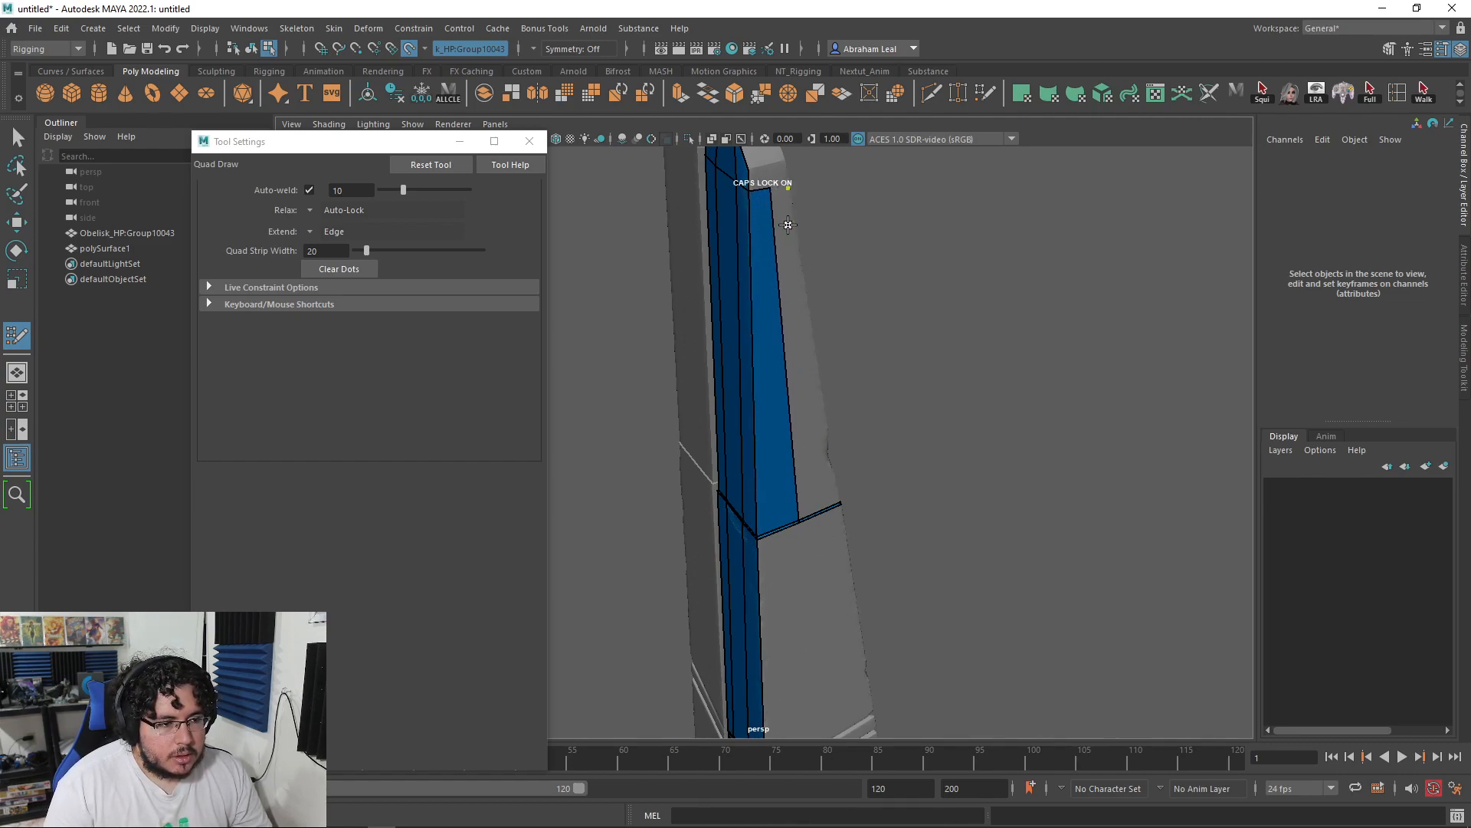
shift+click(785, 269)
alt+drag(785, 268, 749, 267)
alt+right_drag(749, 266, 789, 280)
alt+middle_drag(789, 280, 844, 442)
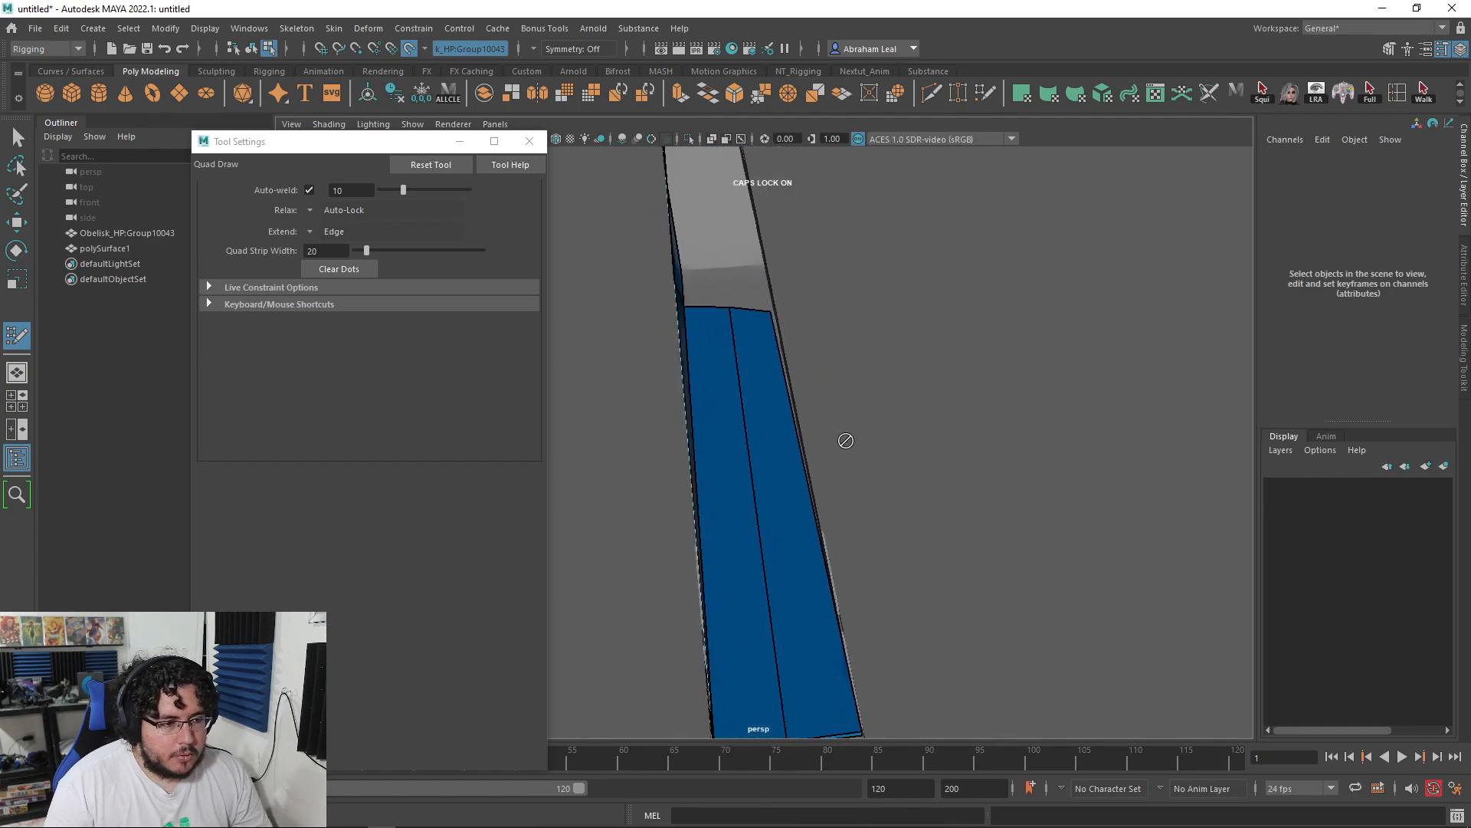
alt+drag(844, 442, 805, 417)
alt+middle_drag(776, 249, 799, 444)
alt+drag(799, 444, 725, 422)
drag(618, 423, 614, 411)
click(529, 142)
alt+drag(608, 252, 783, 299)
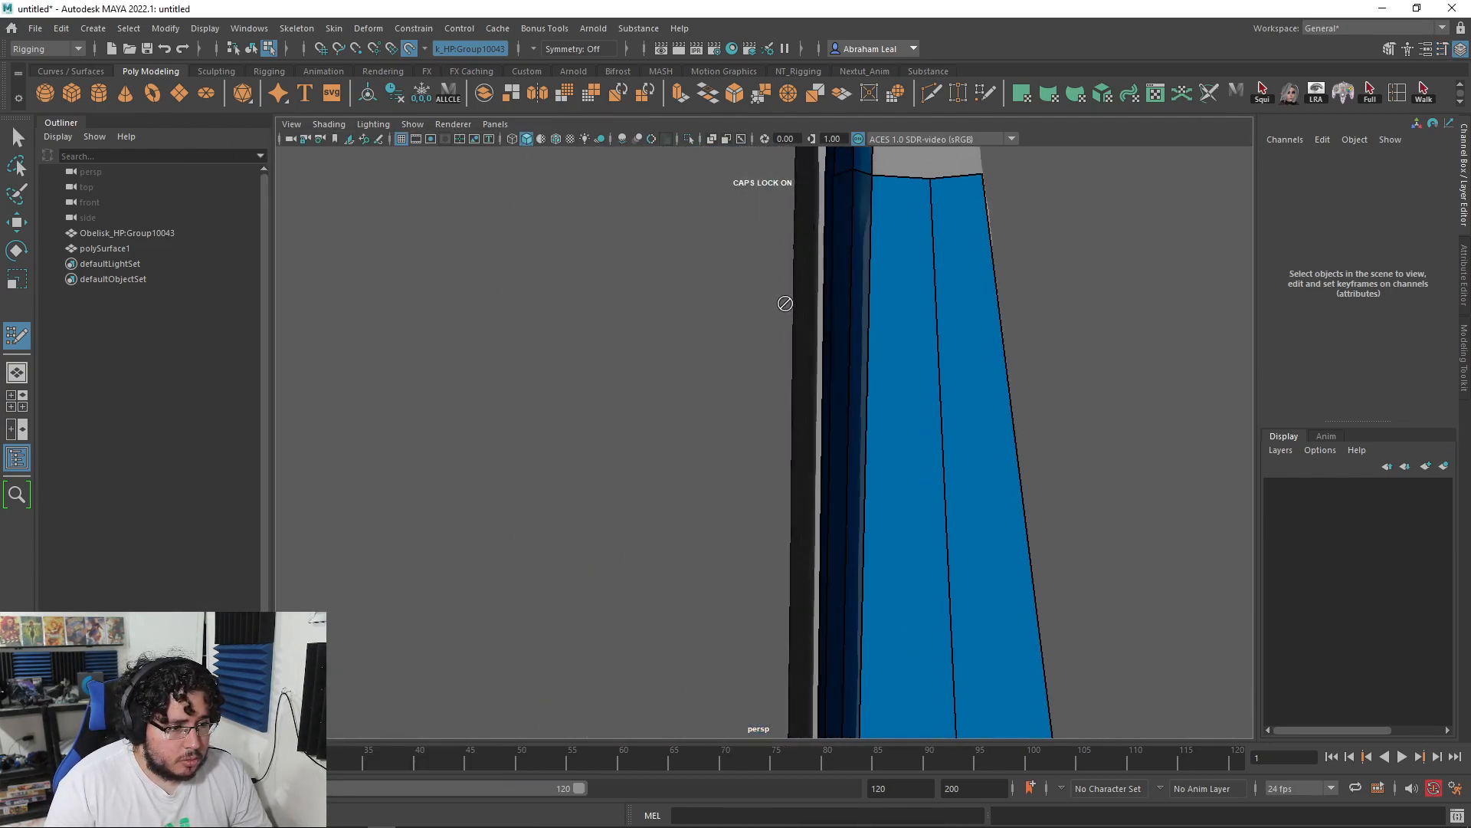
Step: Fill quads up the column faces and a narrow strip reaching the top
alt+middle_drag(784, 299, 761, 393)
alt+right_drag(761, 393, 851, 427)
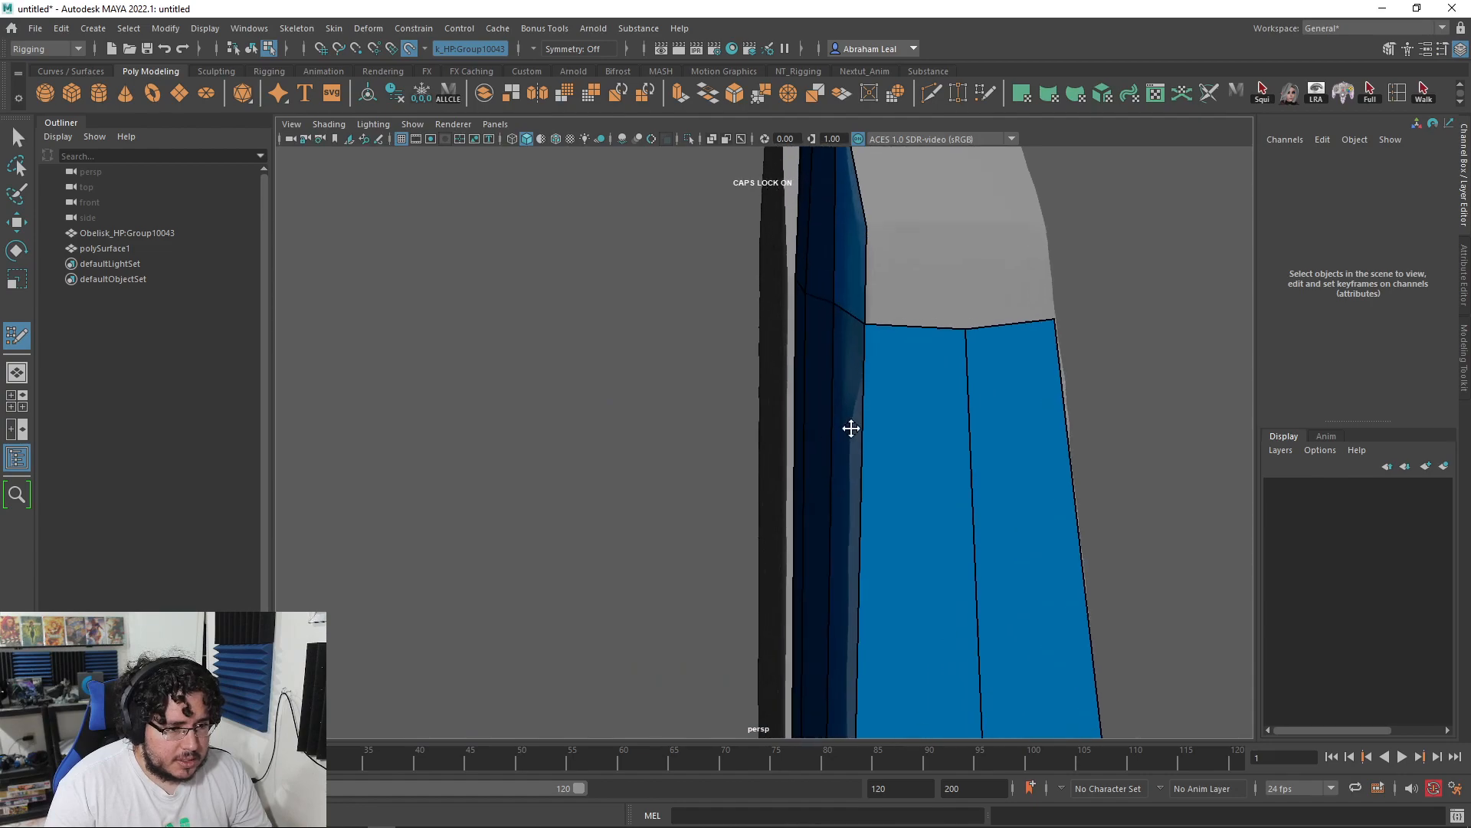
shift+click(993, 252)
alt+drag(1002, 278, 924, 393)
shift+click(991, 445)
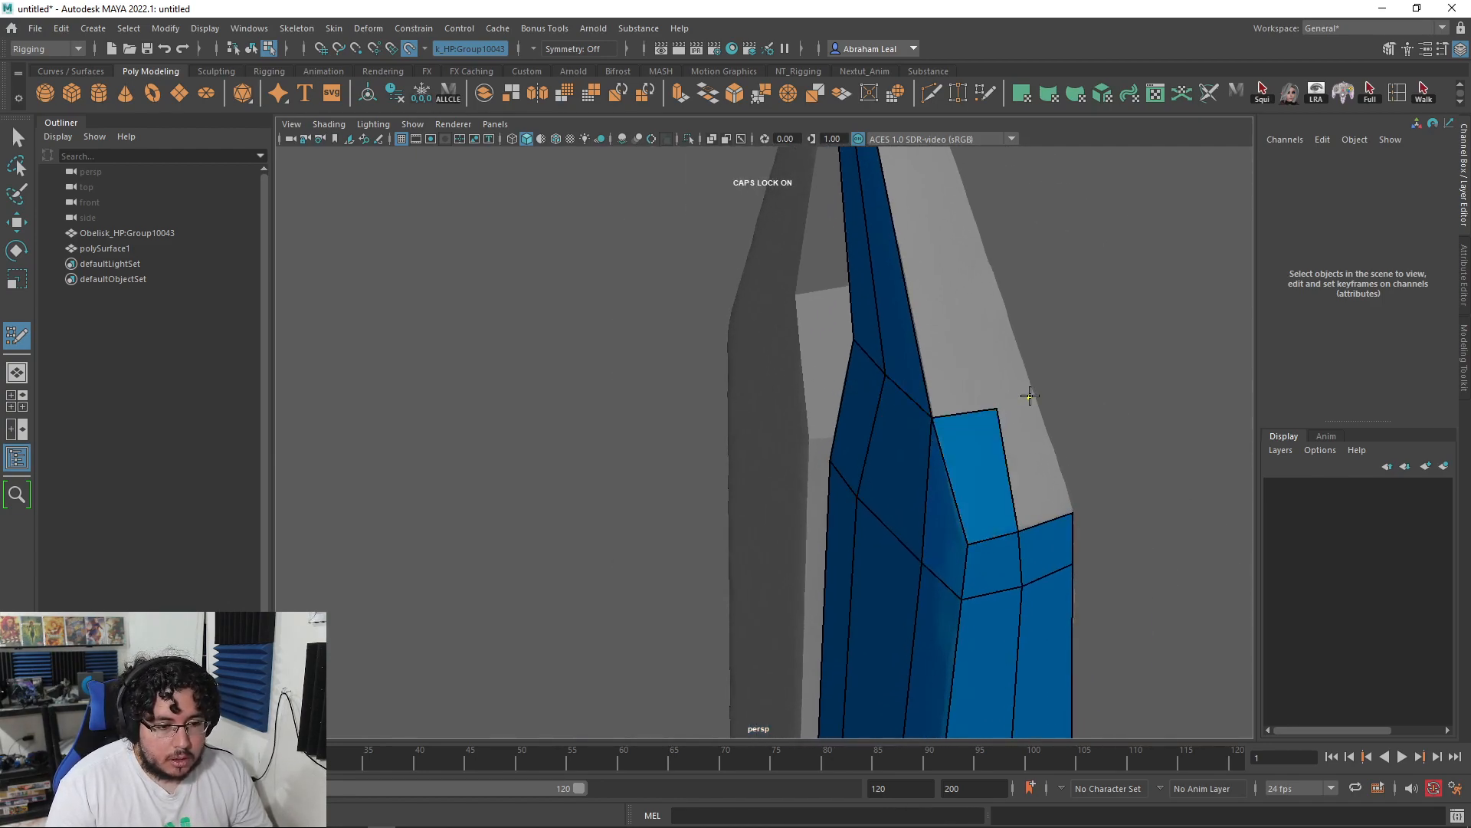
shift+click(1028, 444)
alt+middle_drag(978, 307, 981, 406)
alt+right_drag(981, 406, 960, 405)
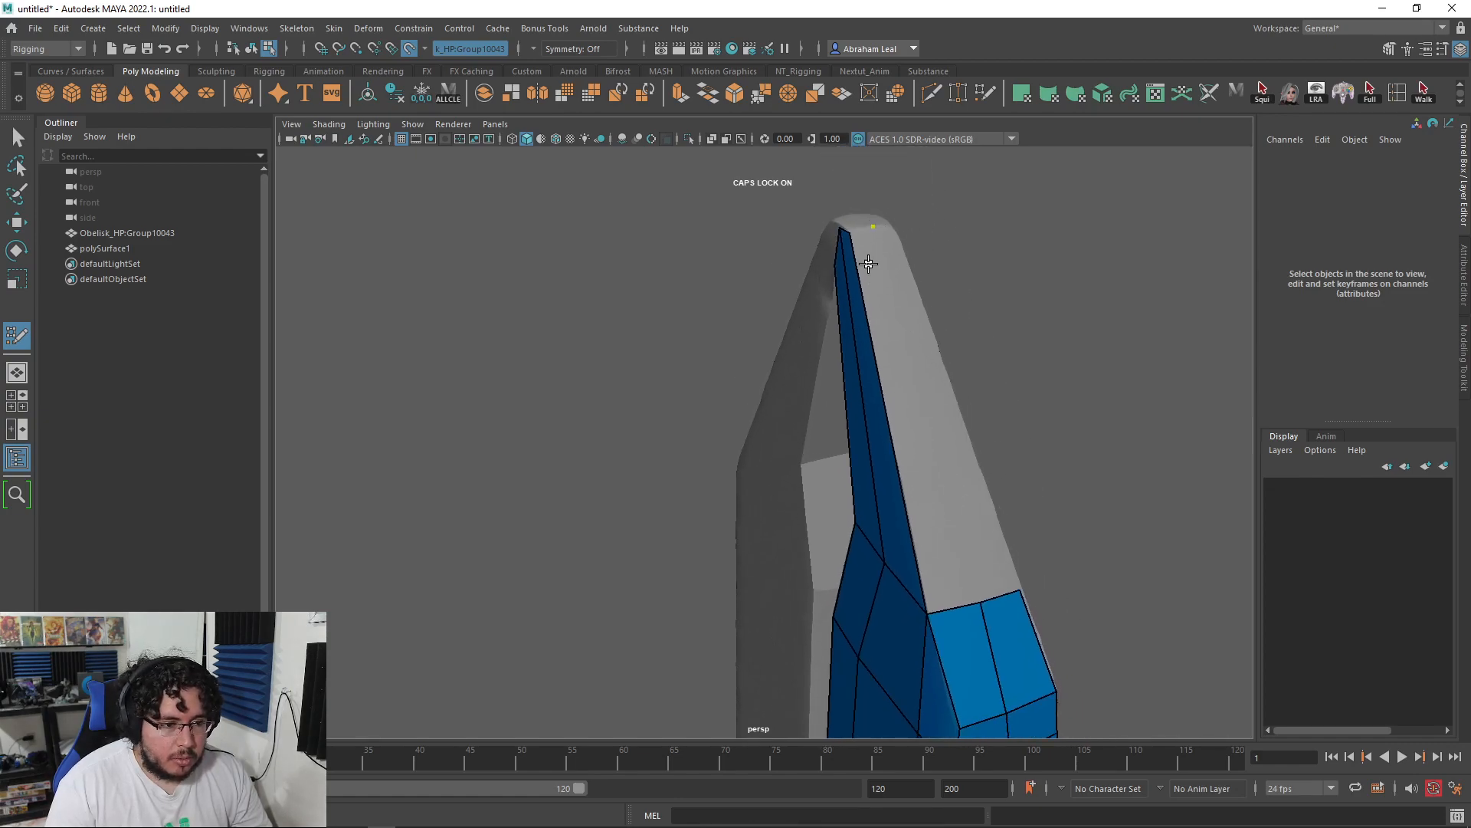
alt+drag(876, 289, 644, 272)
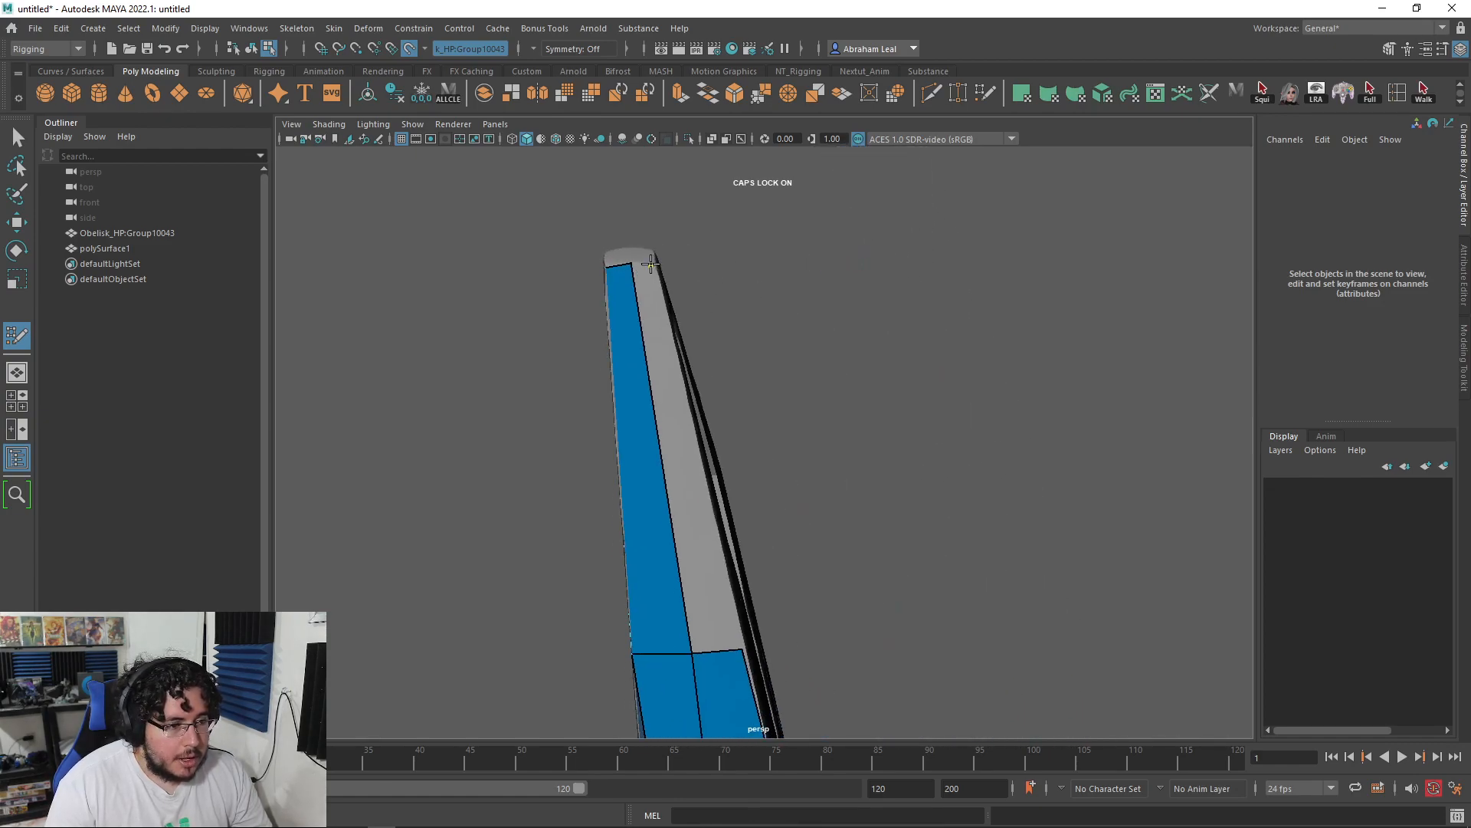
shift+click(648, 315)
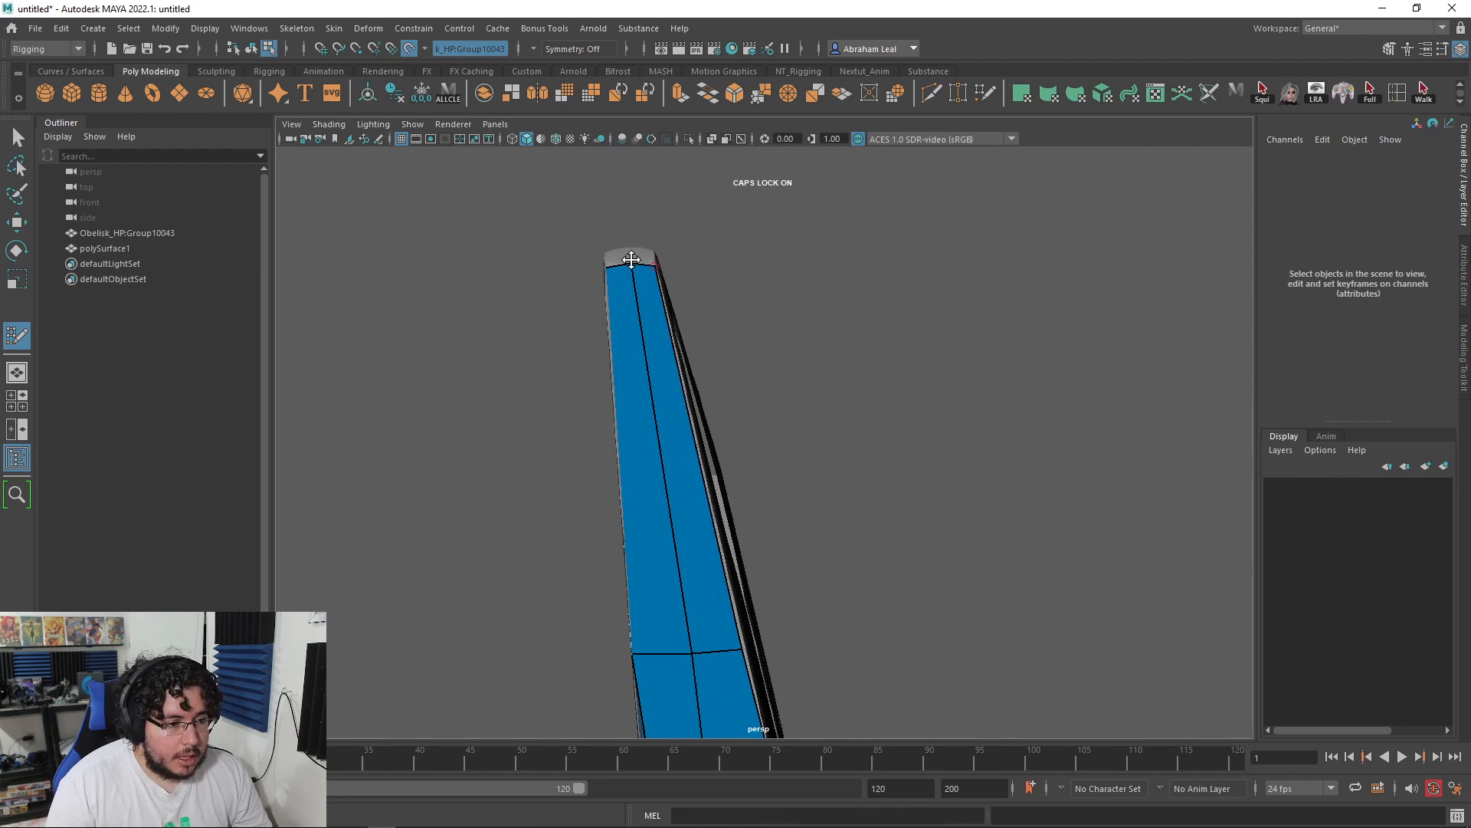
Step: Place a retopology point just left of the slit near the tip
alt+drag(630, 261, 575, 291)
mouse_move(762, 273)
alt+mouse_down()
mouse_move(646, 289)
mouse_move(618, 332)
mouse_move(624, 421)
mouse_move(641, 405)
mouse_move(689, 444)
mouse_move(661, 454)
mouse_move(677, 388)
mouse_move(720, 439)
alt+mouse_up()
click(611, 430)
mouse_move(704, 347)
alt+mouse_down()
mouse_move(704, 319)
mouse_move(723, 357)
mouse_move(726, 276)
alt+mouse_up()
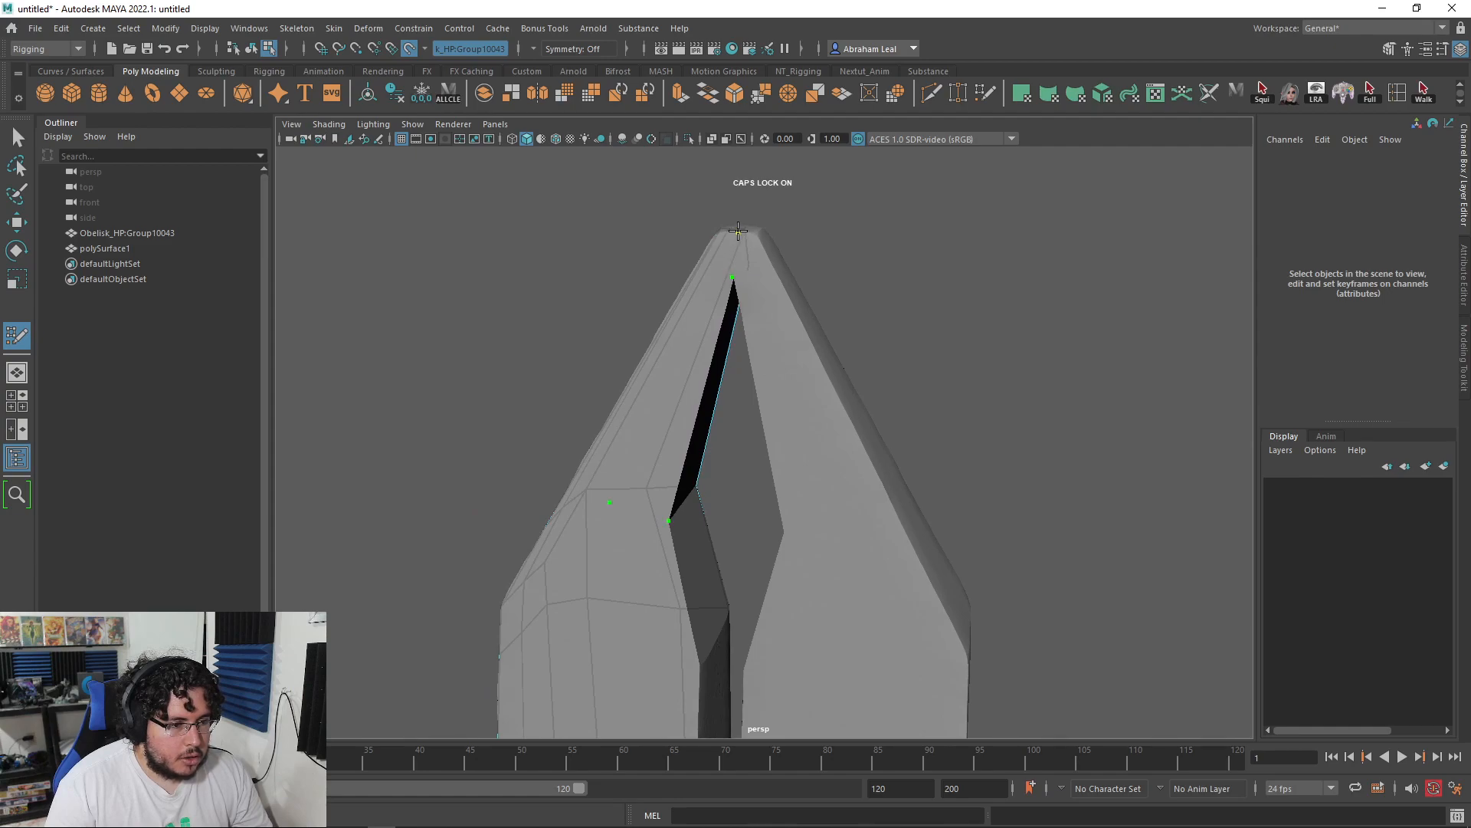
Step: Fill the top strip's gap and four small quads beneath it around the blade tip
alt+drag(723, 267, 656, 499)
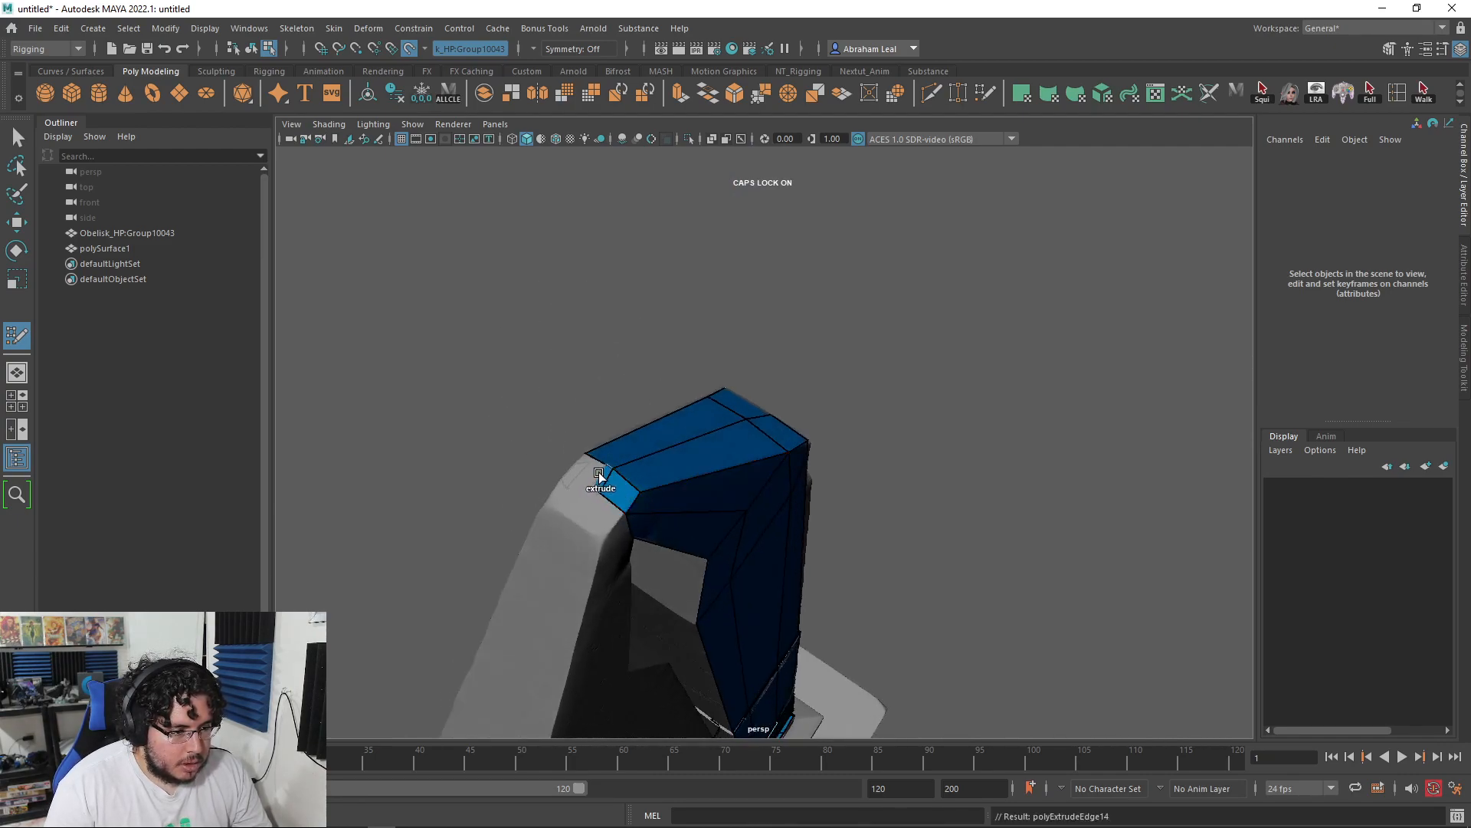
alt+drag(579, 462, 816, 458)
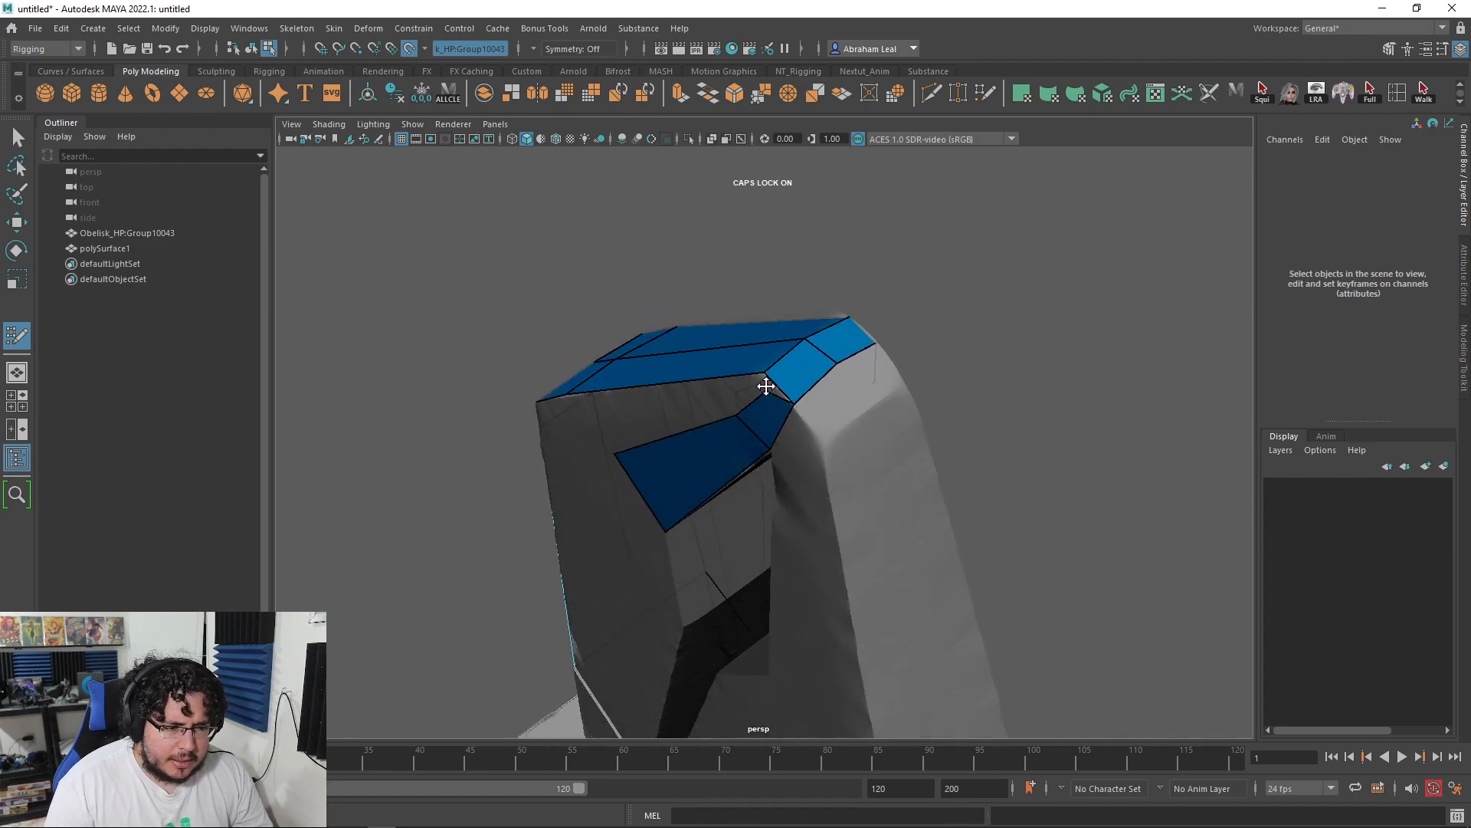
alt+drag(766, 371, 782, 341)
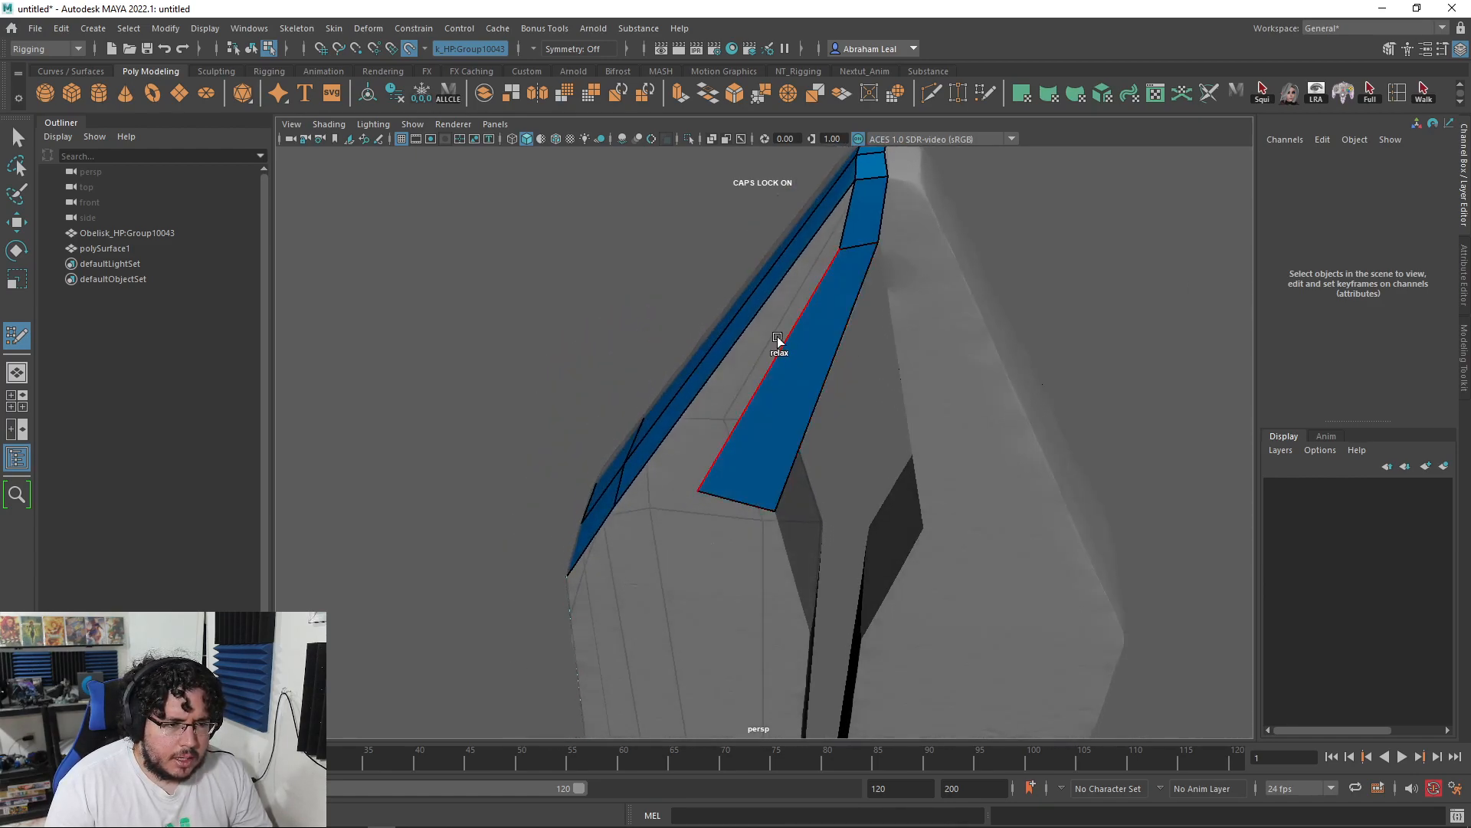
key(Return)
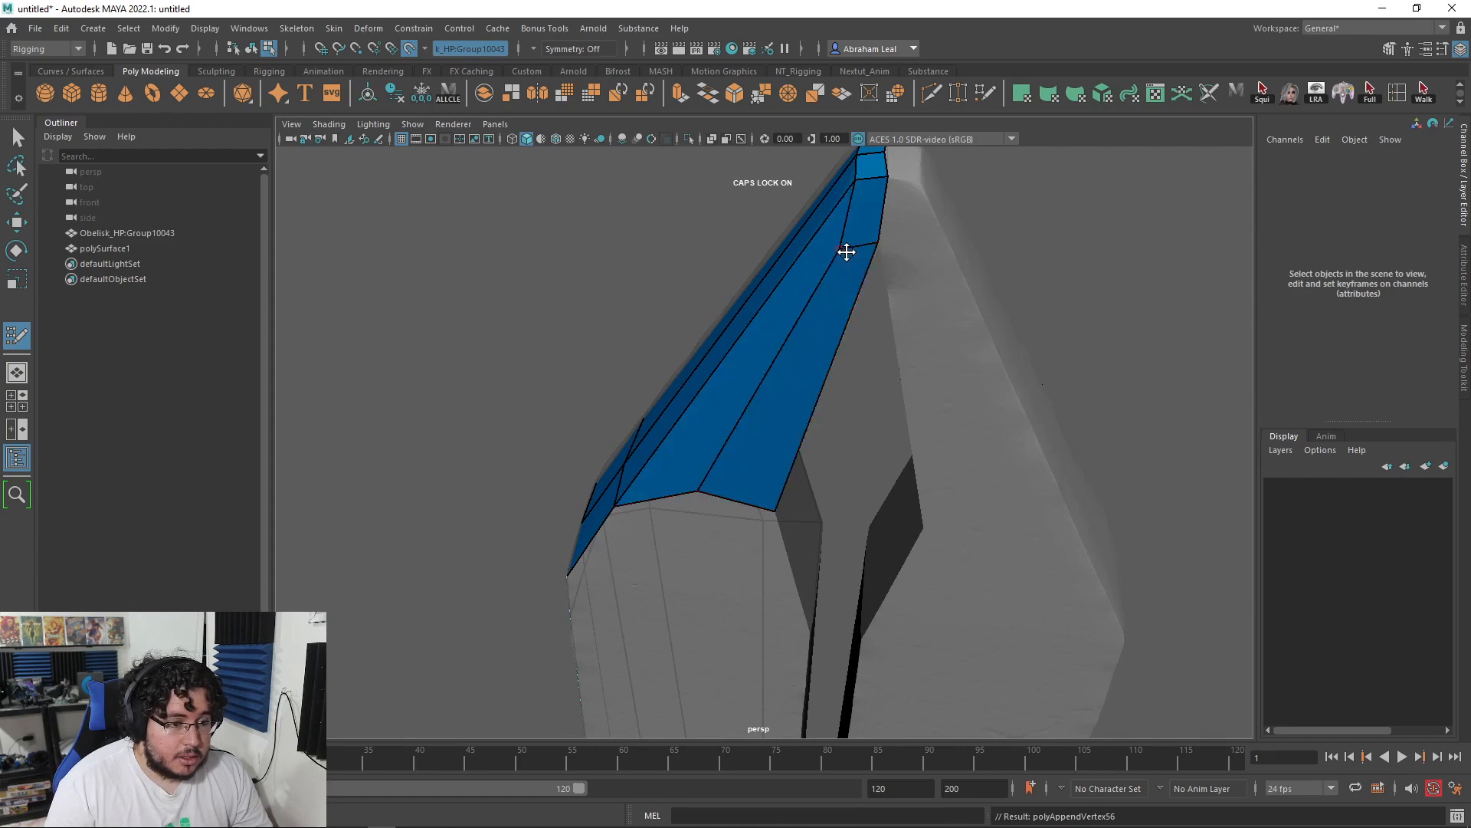
alt+middle_drag(696, 499, 728, 413)
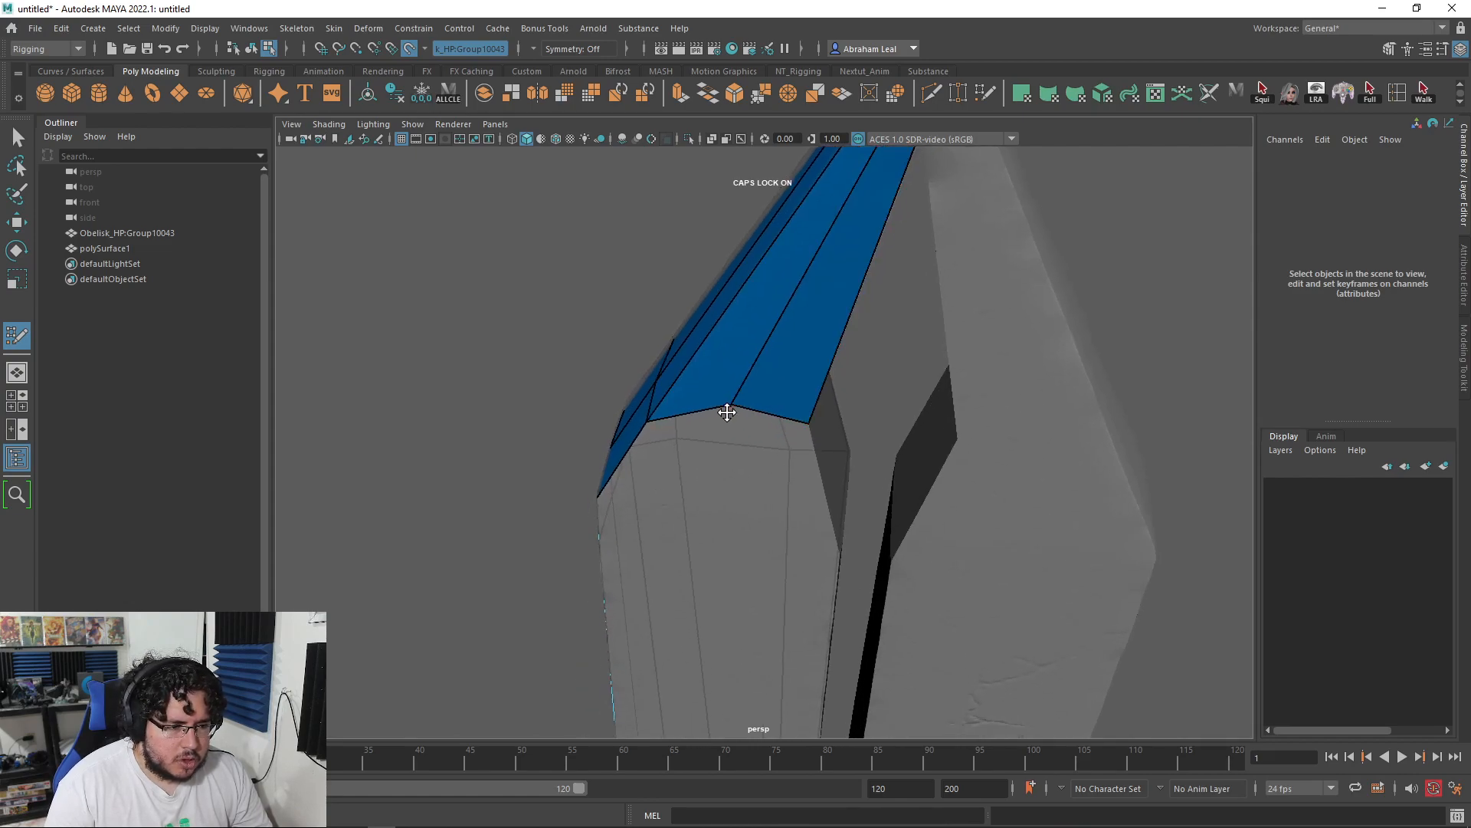
mouse_move(720, 428)
alt+mouse_down()
mouse_move(756, 427)
mouse_move(743, 391)
mouse_move(726, 437)
mouse_move(772, 447)
mouse_move(755, 453)
mouse_move(778, 476)
mouse_move(829, 472)
mouse_move(785, 417)
mouse_move(788, 437)
mouse_move(756, 338)
mouse_move(830, 343)
mouse_move(729, 381)
mouse_move(718, 440)
mouse_move(728, 394)
alt+mouse_up()
shift+click(722, 404)
shift+click(802, 421)
shift+click(759, 339)
shift+click(824, 331)
Step: Move the strip end's vertices onto the seam and add a quad at its end
scroll(754, 429, down, 5)
alt+middle_drag(761, 483, 775, 409)
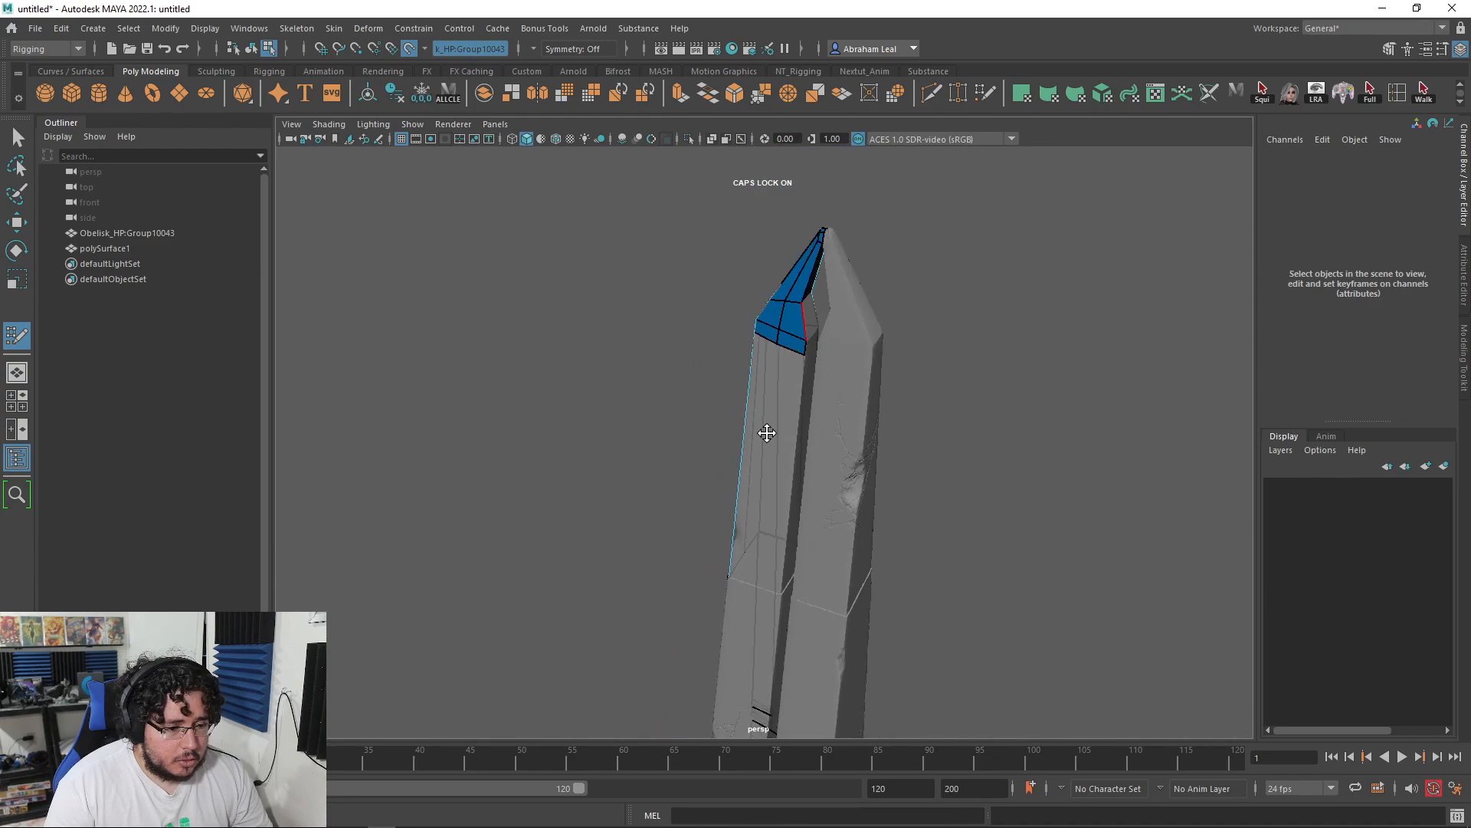
alt+drag(775, 429, 830, 480)
alt+middle_drag(778, 666, 769, 525)
scroll(770, 529, up, 10)
alt+drag(772, 545, 792, 618)
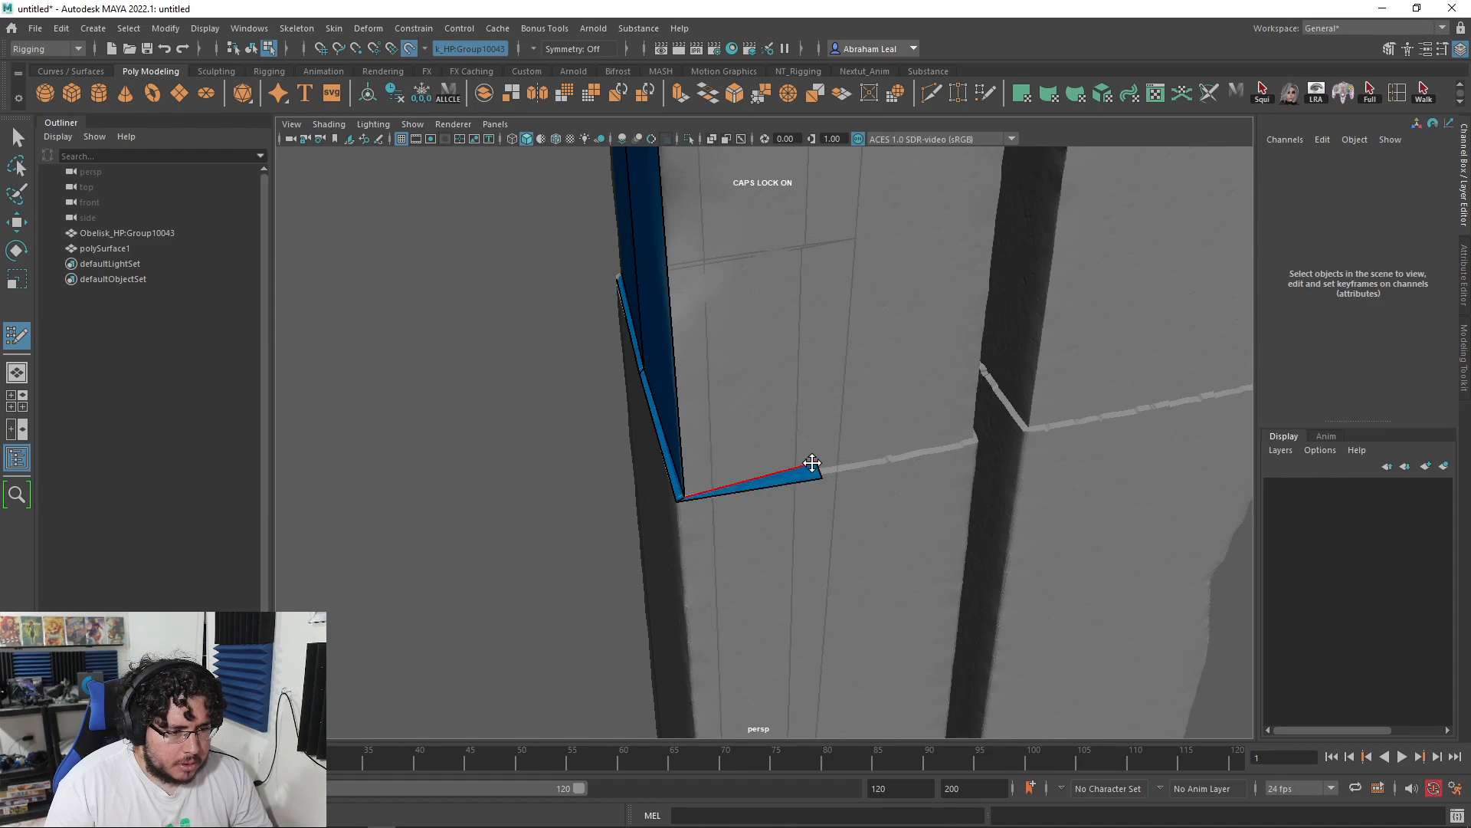
alt+drag(825, 478, 706, 308)
drag(1099, 351, 1096, 360)
mouse_move(682, 445)
alt+mouse_down()
mouse_move(585, 451)
mouse_move(797, 394)
mouse_move(828, 338)
mouse_move(802, 288)
alt+mouse_up()
shift+click(766, 359)
Step: Pull a long new strip down the column face and fill the gap beside it
scroll(801, 289, down, 5)
alt+middle_drag(802, 288, 788, 420)
alt+drag(788, 420, 818, 450)
scroll(817, 450, down, 5)
scroll(756, 294, up, 3)
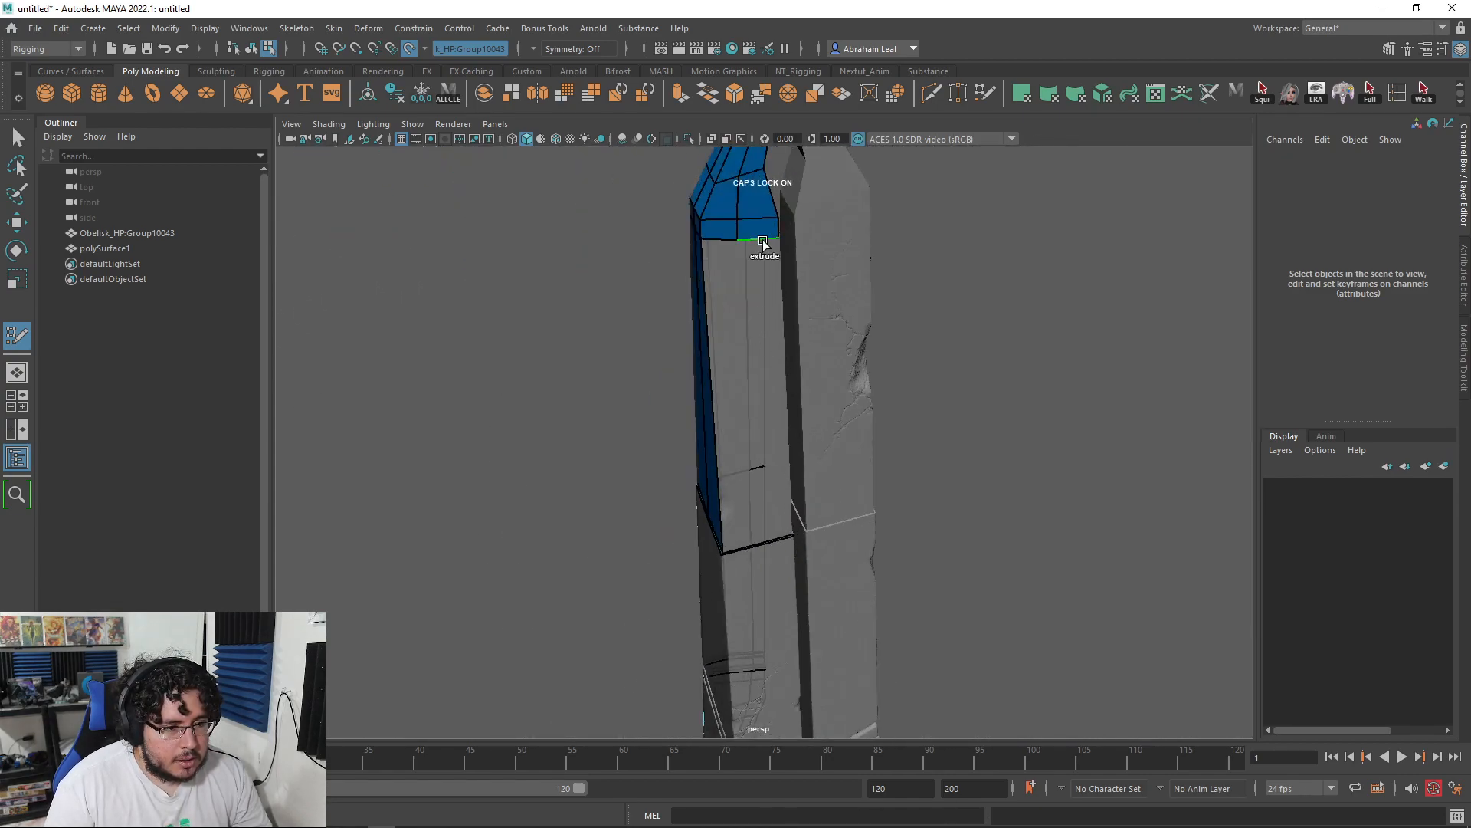
drag(764, 242, 778, 526)
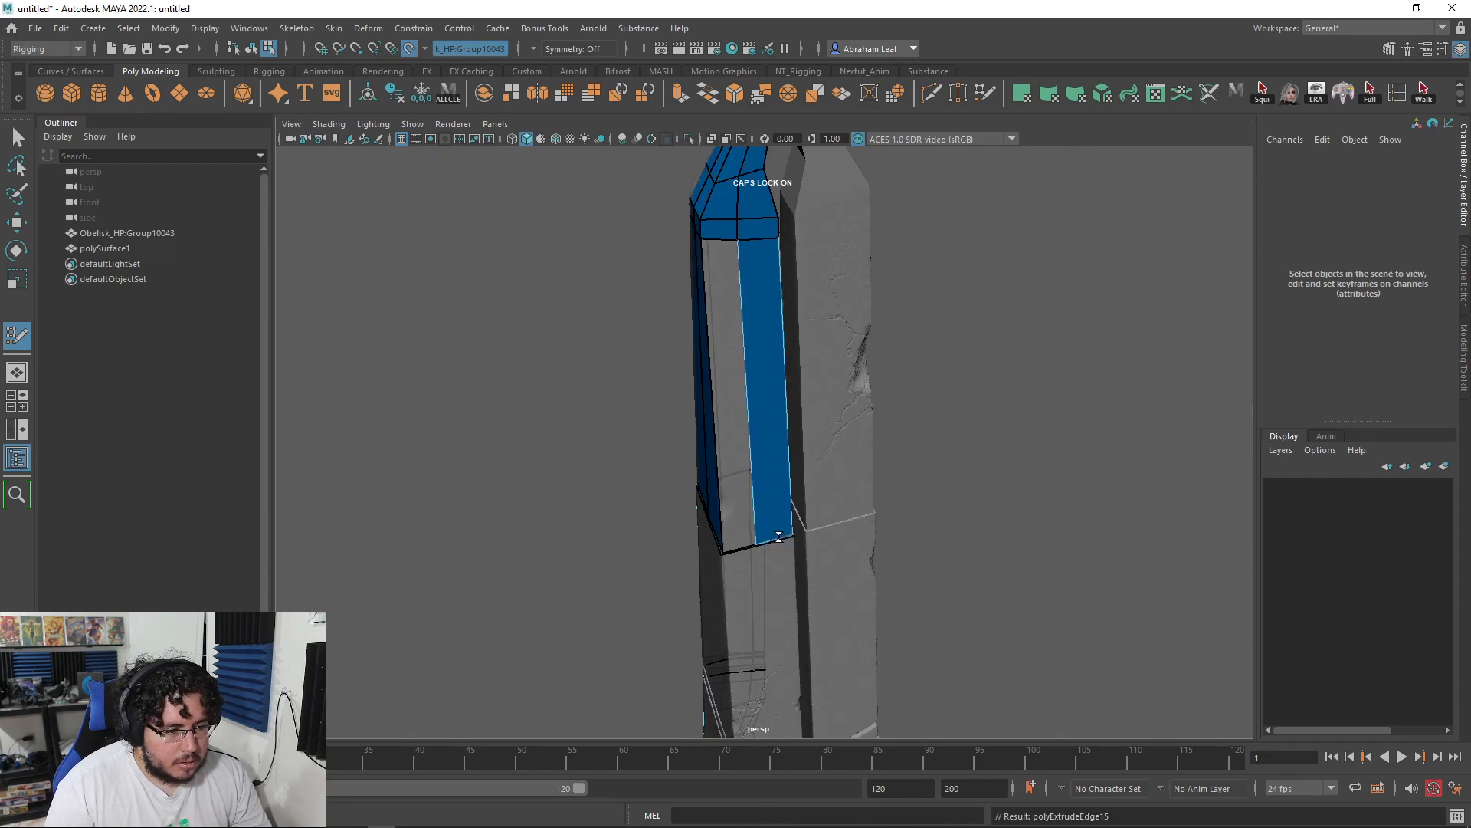
shift+click(726, 418)
scroll(849, 403, down, 3)
alt+drag(849, 404, 770, 383)
Step: Isolate the retopology mesh and bridge two opposite border edges with a face across the blade
key(q)
click(689, 139)
alt+drag(801, 230, 761, 280)
right_drag(761, 280, 762, 246)
click(788, 302)
shift+click(830, 311)
click(721, 95)
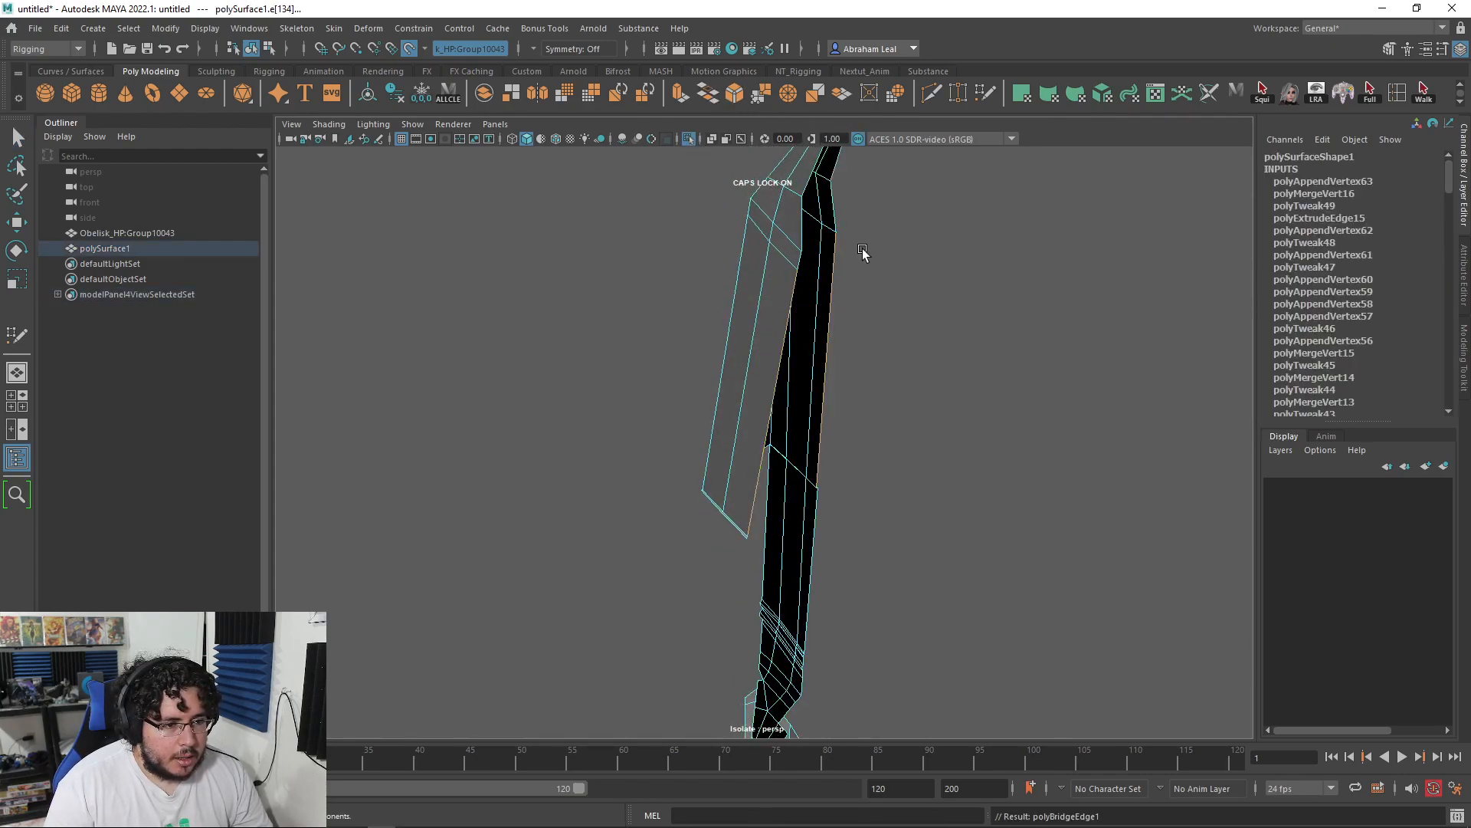
alt+drag(812, 288, 734, 253)
Step: Show the whole obelisk again to inspect the bridged upper blade at an angle
click(689, 141)
alt+drag(747, 368, 778, 301)
scroll(751, 407, down, 3)
scroll(866, 458, up, 5)
scroll(818, 440, down, 5)
alt+drag(881, 230, 817, 205)
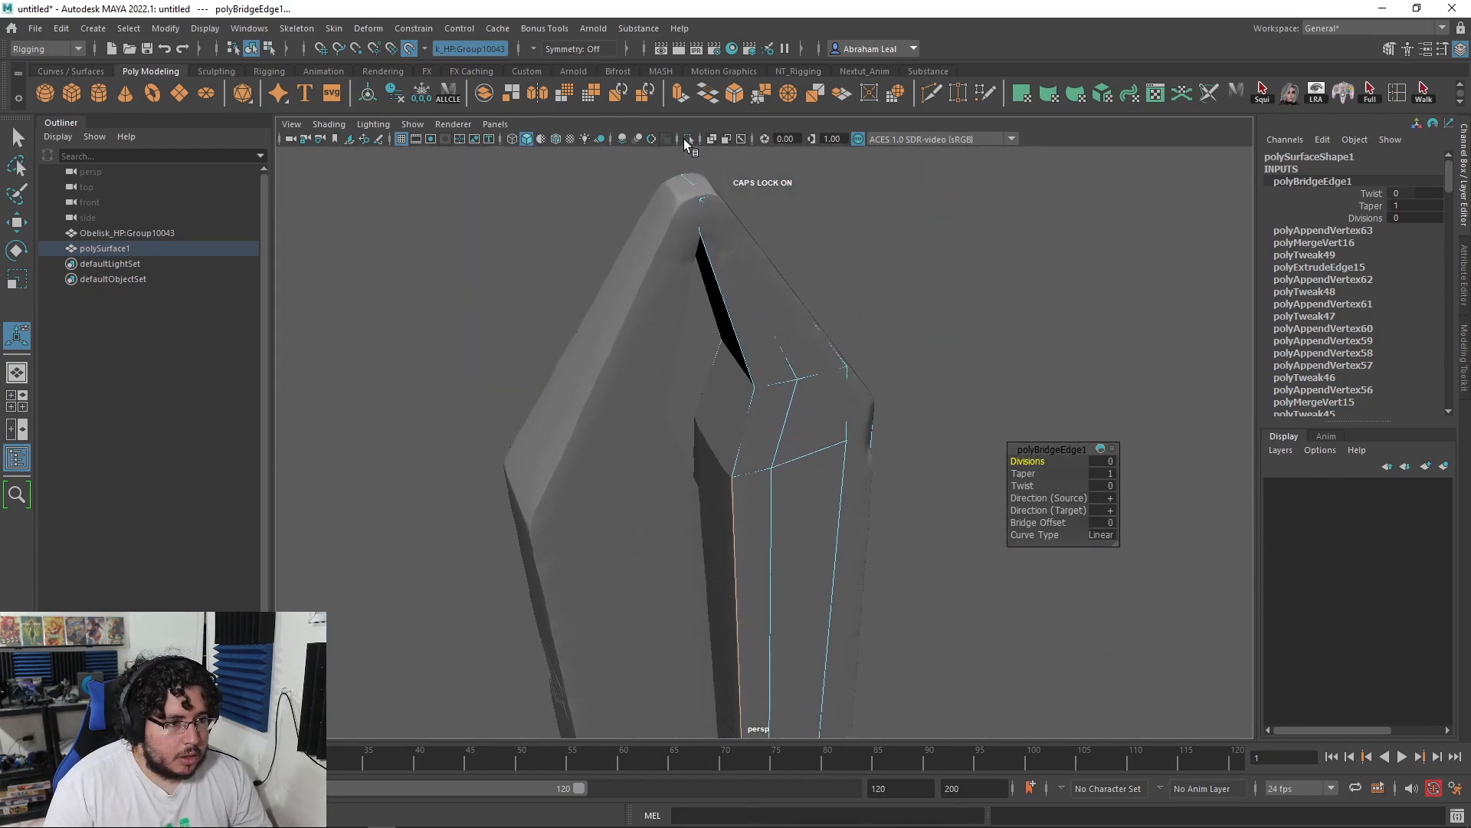
Step: Re-isolate the retopology mesh on its own and orbit the blade to a new angle
click(687, 139)
alt+drag(790, 372, 845, 443)
click(948, 345)
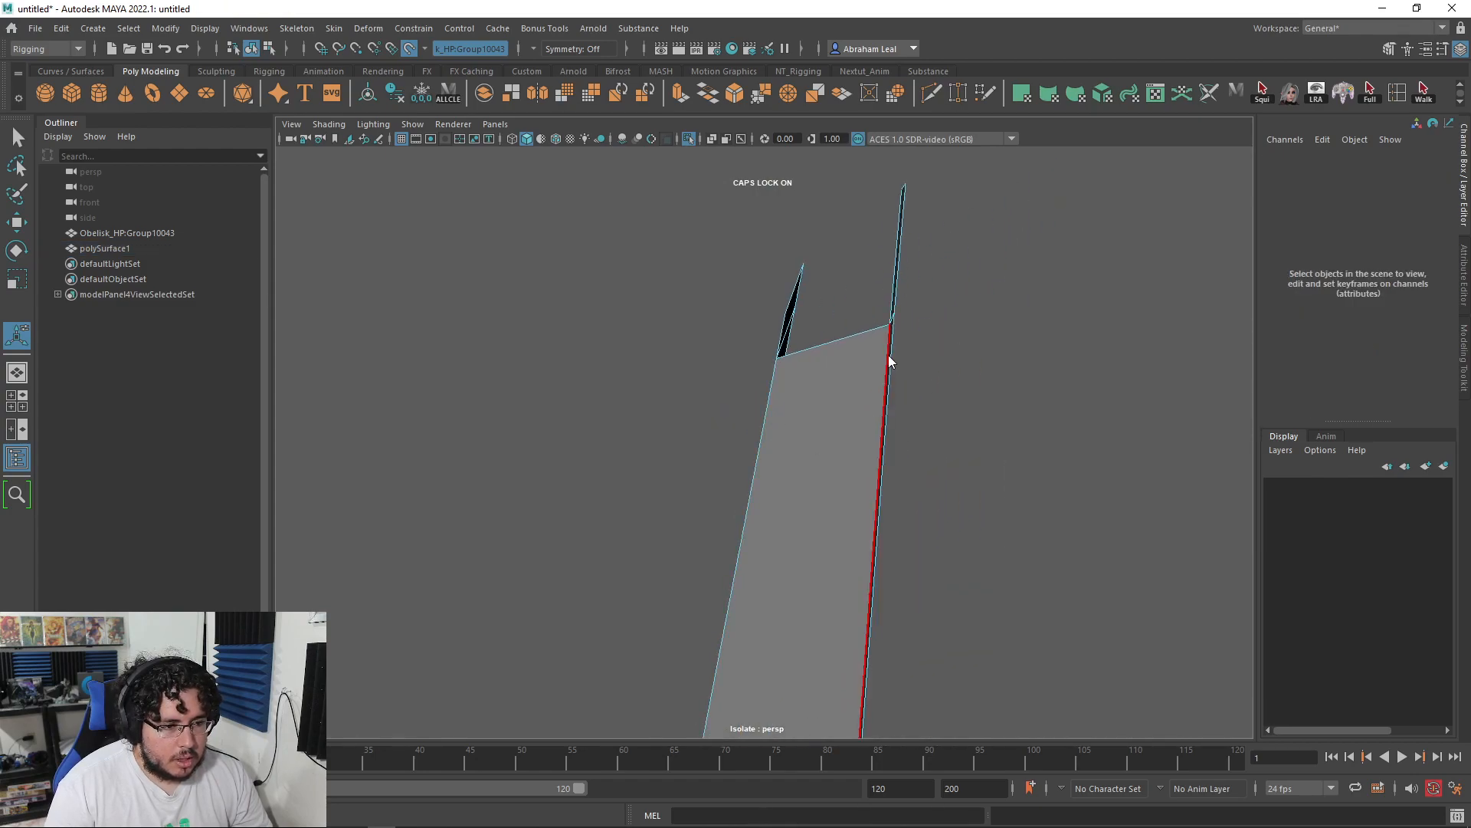
click(834, 383)
click(693, 137)
click(693, 137)
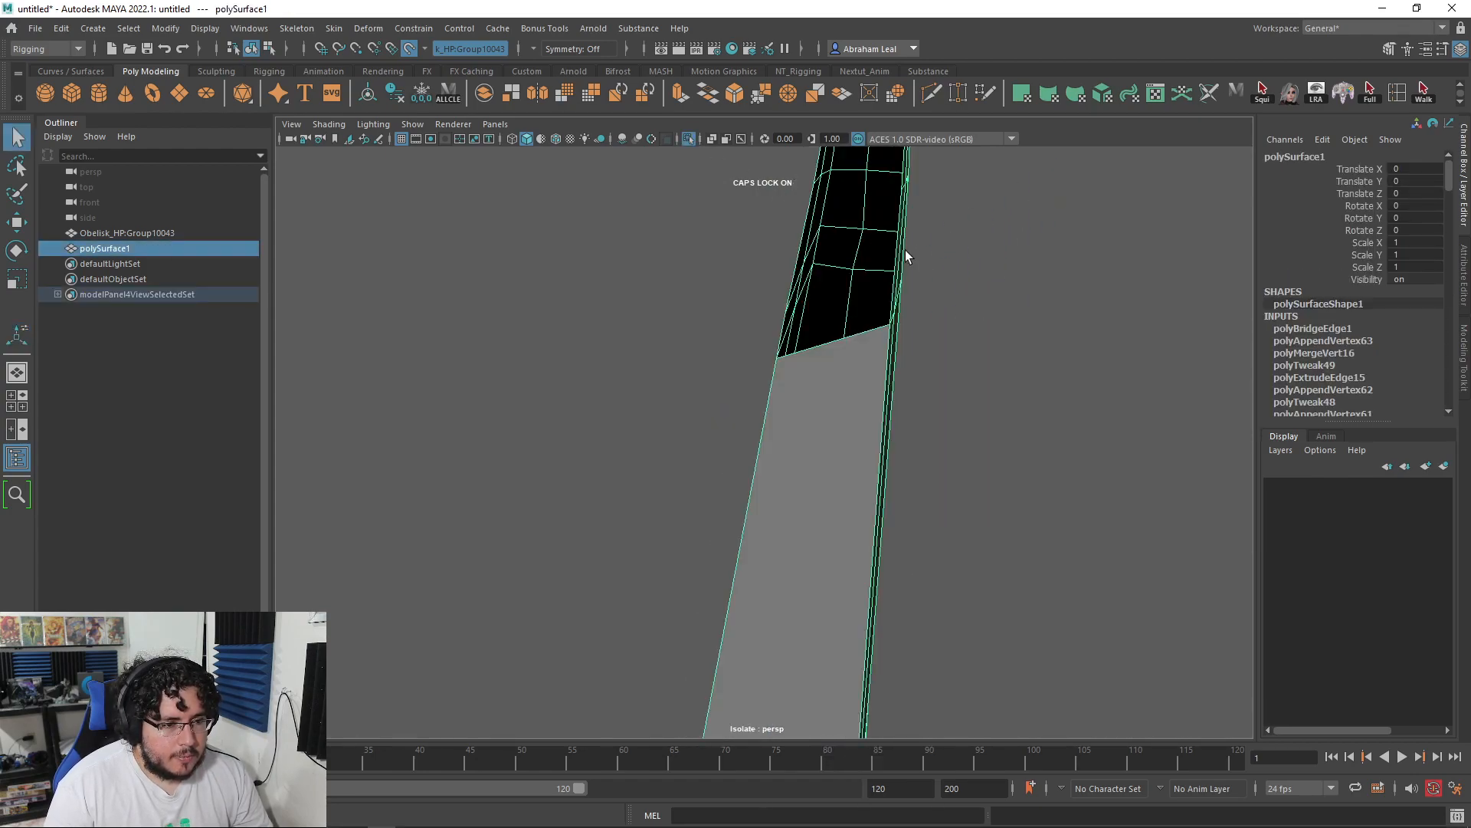
alt+drag(886, 246, 933, 328)
Step: With Multi-Cut, merge the stray vertex onto the bottom point of the V-shaped gap
click(932, 93)
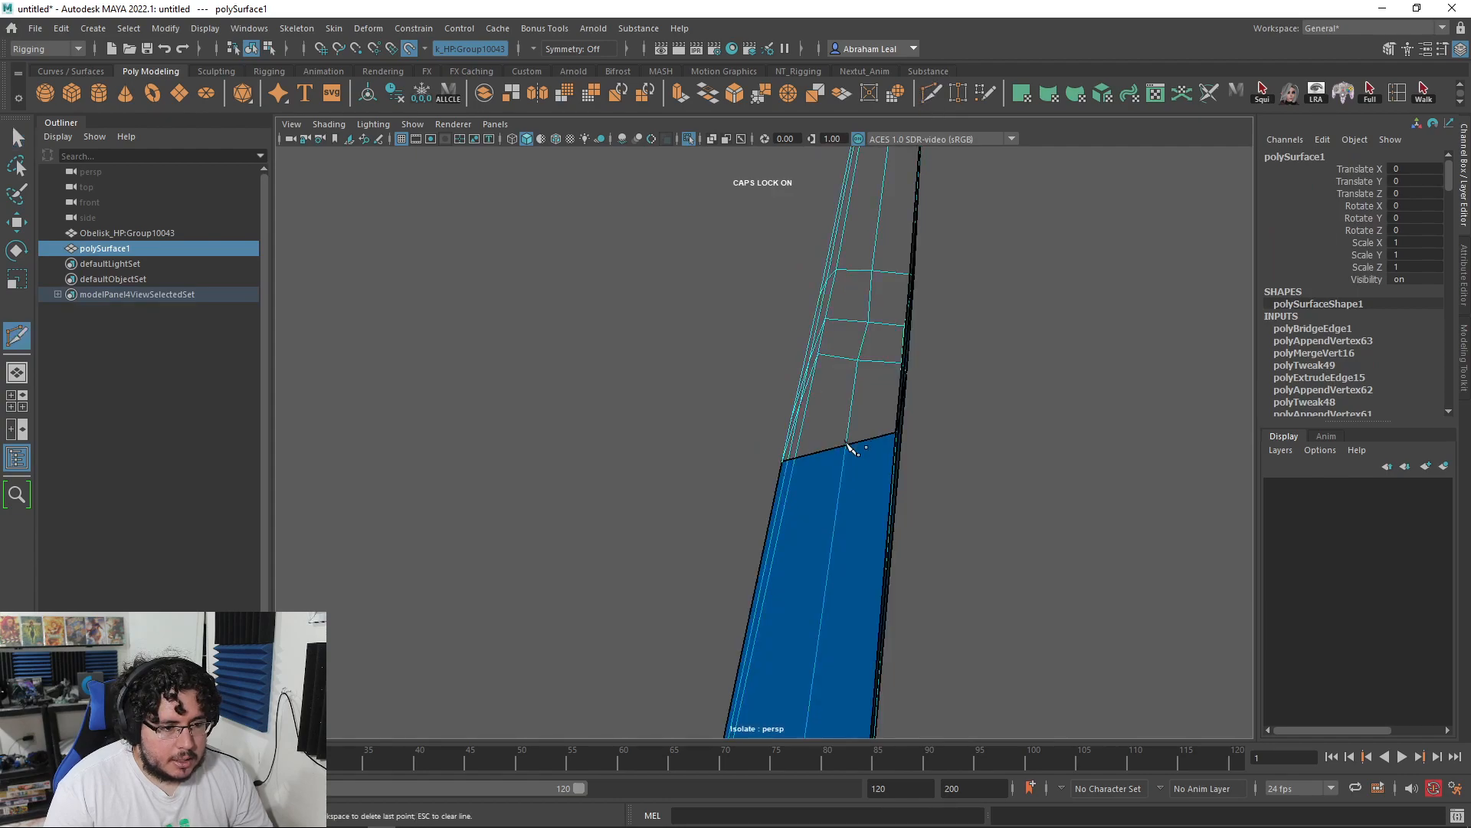
alt+drag(889, 433, 967, 494)
alt+middle_drag(967, 494, 772, 513)
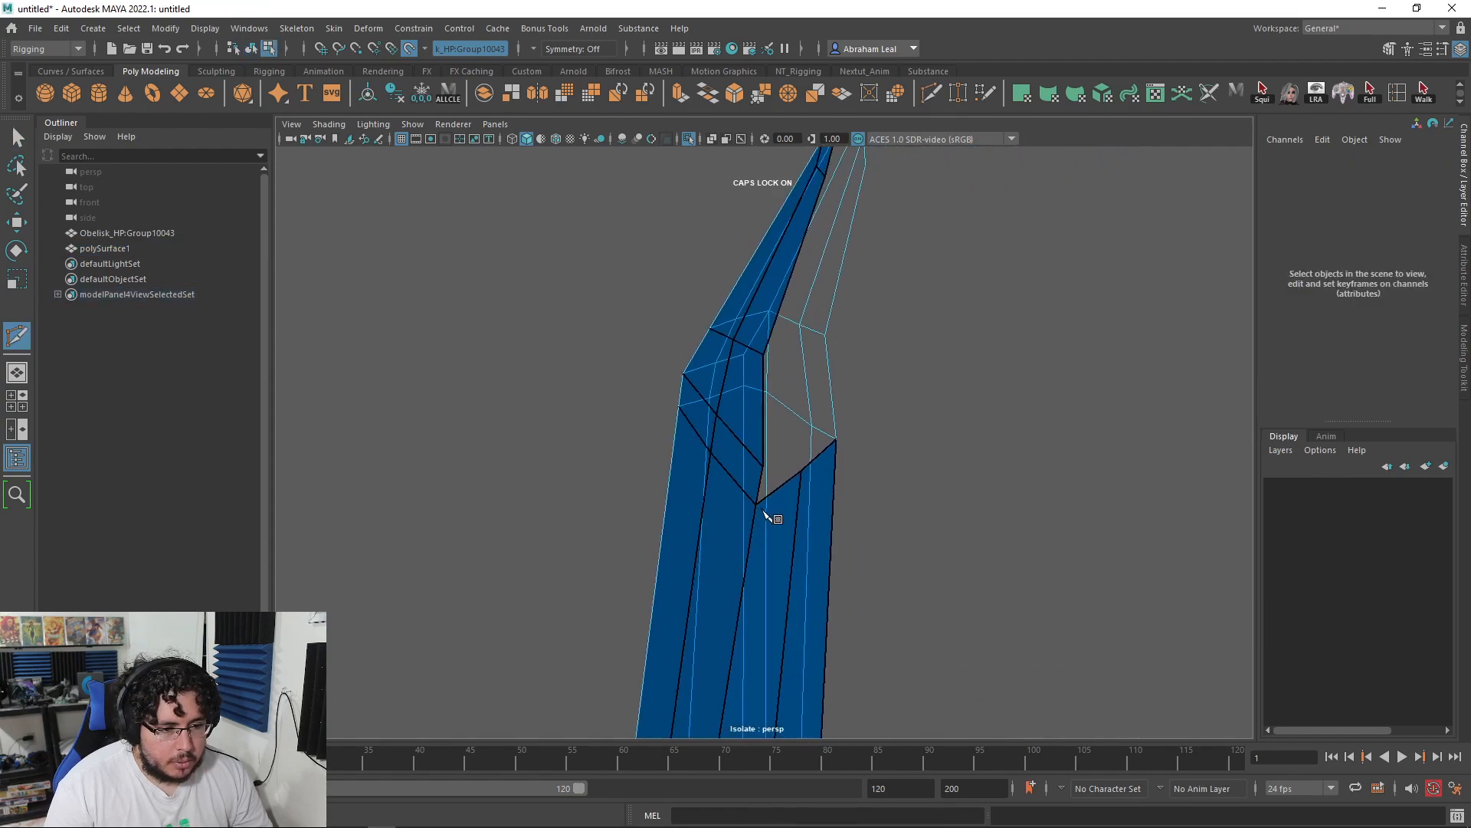
alt+right_drag(772, 513, 860, 483)
alt+middle_drag(860, 483, 846, 534)
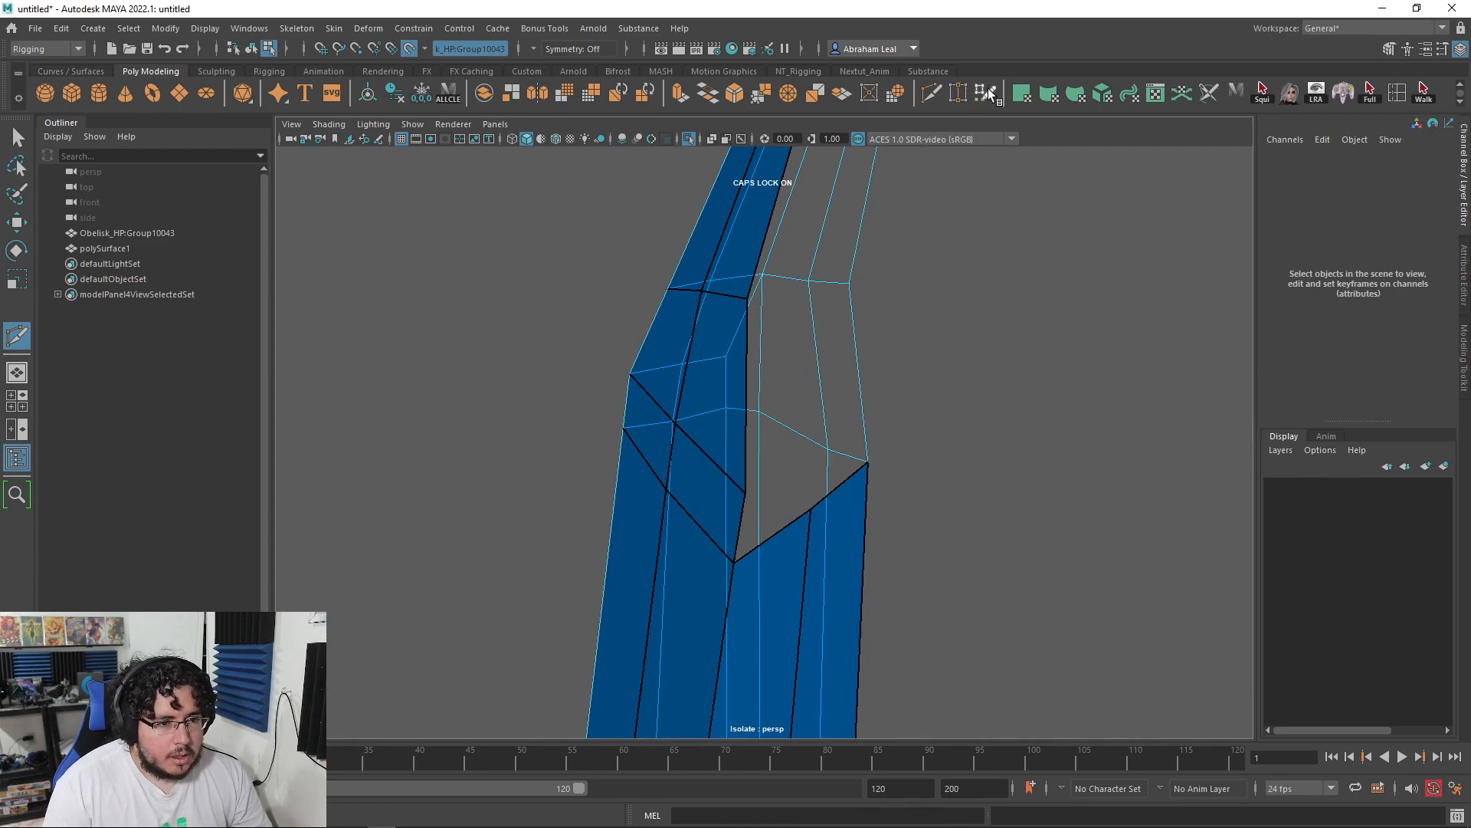
mouse_move(747, 506)
mouse_down()
mouse_move(733, 563)
mouse_move(736, 529)
mouse_move(892, 515)
mouse_move(944, 475)
mouse_move(955, 496)
mouse_move(884, 399)
mouse_move(805, 462)
mouse_move(660, 456)
mouse_move(605, 427)
mouse_move(794, 647)
mouse_move(804, 542)
mouse_move(777, 529)
mouse_up()
Step: Unhide the sculpt and fill two quads beside the placed dot and in the mesh gap
click(689, 139)
shift+click(853, 423)
shift+click(605, 426)
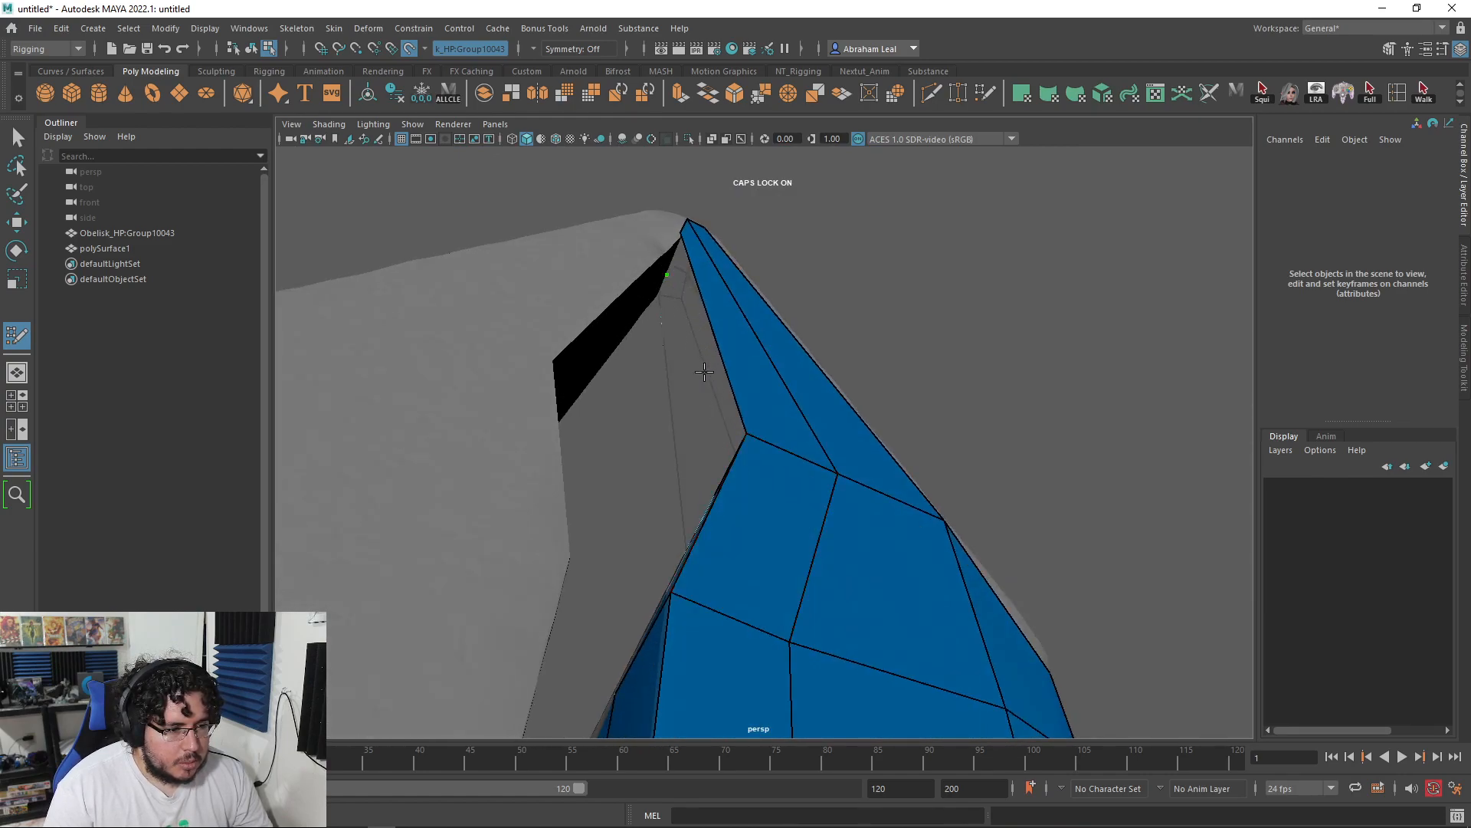
Step: Place a new point on the surface near the tip and open the Quad Draw tool settings
alt+drag(701, 370, 732, 357)
alt+drag(745, 420, 769, 343)
alt+drag(732, 412, 742, 319)
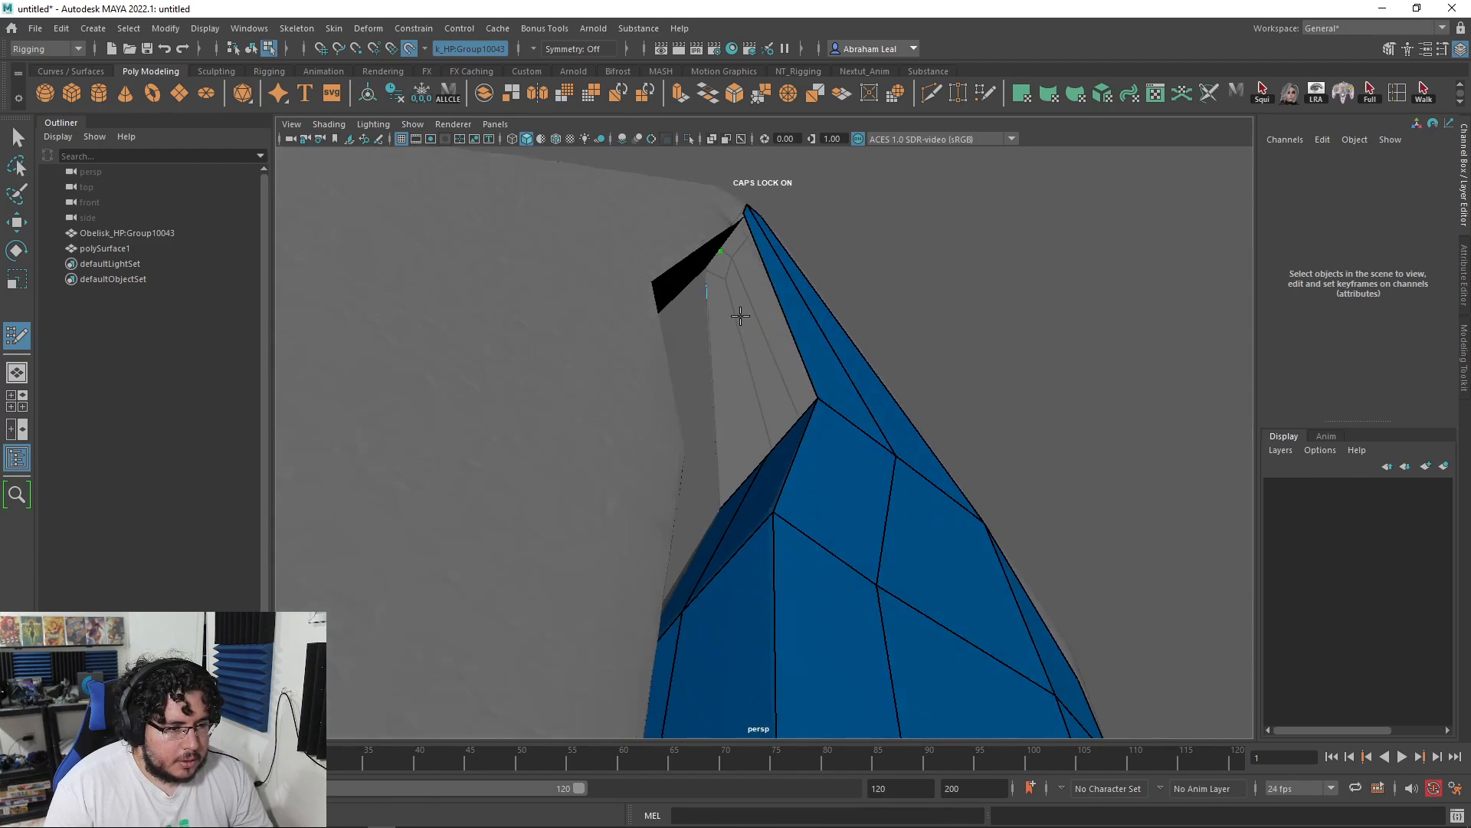
click(767, 324)
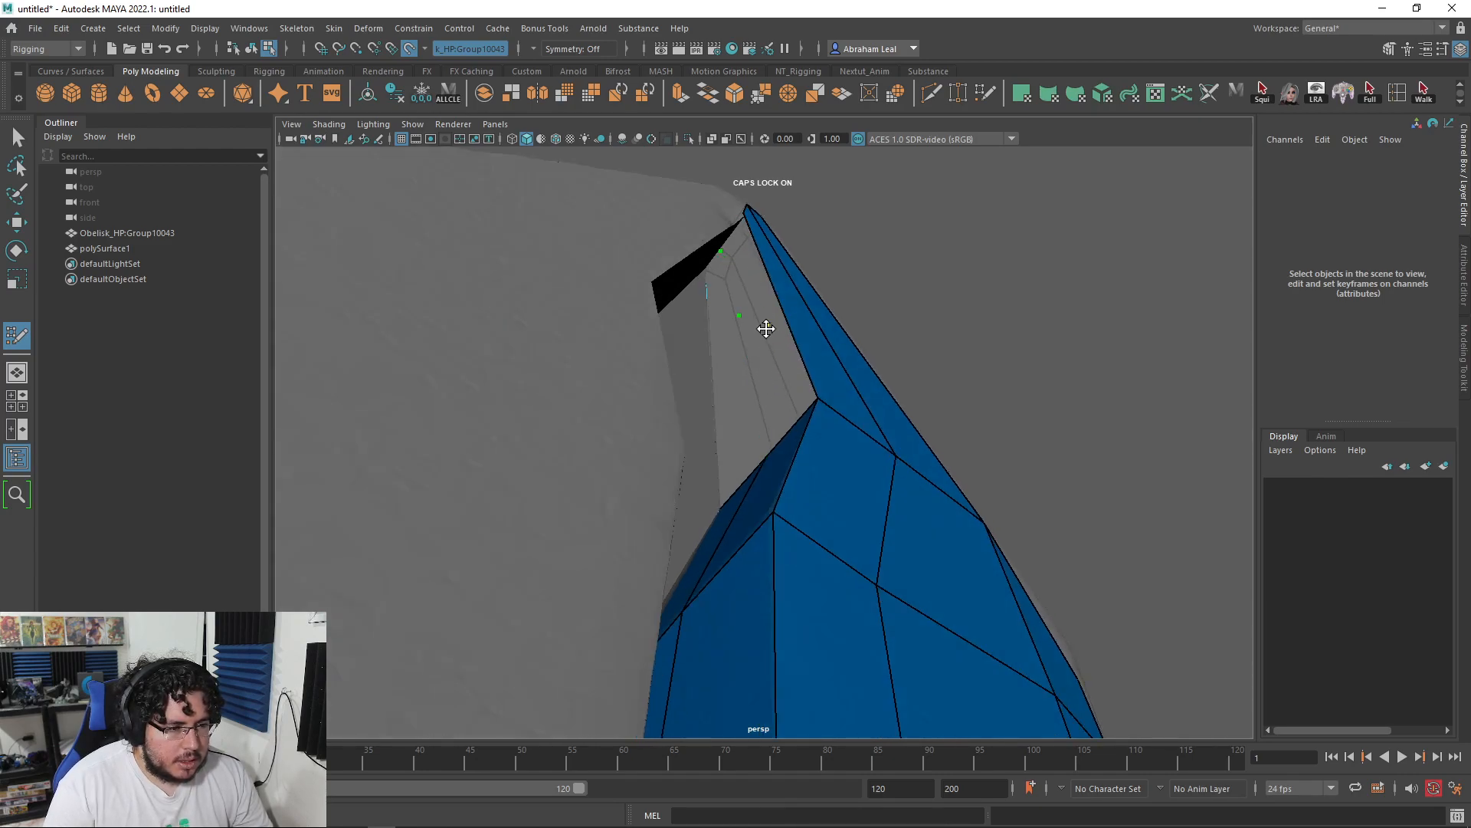
double_click(10, 339)
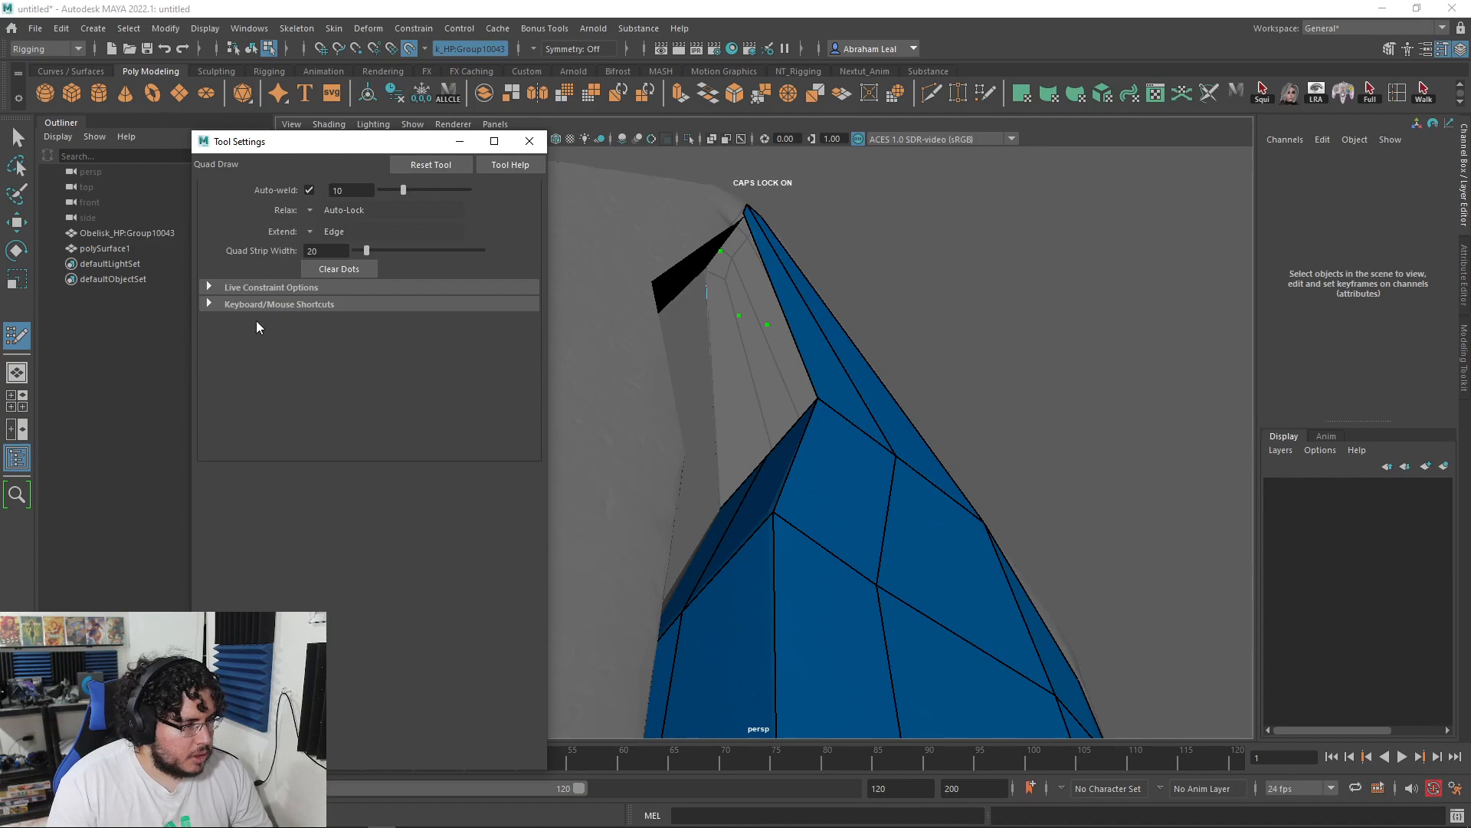
Step: Undo the stray points and pull two side-by-side quad strips up from the border toward the tip
click(739, 350)
mouse_move(764, 400)
alt+mouse_down()
mouse_move(778, 414)
mouse_move(794, 578)
mouse_move(790, 526)
alt+mouse_up()
key(ctrl+z)
key(ctrl+z)
drag(803, 580, 757, 357)
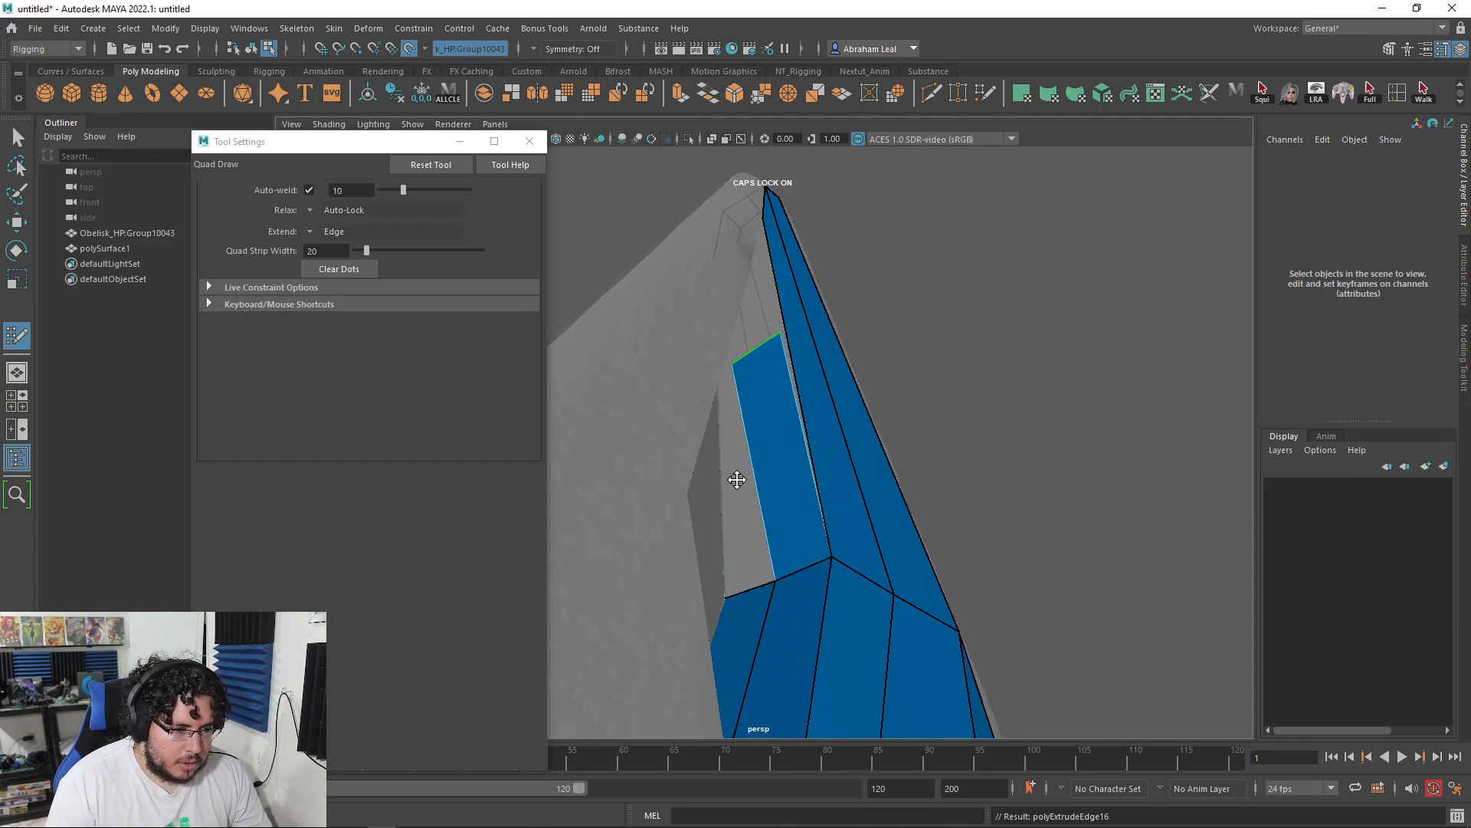
drag(737, 479, 728, 372)
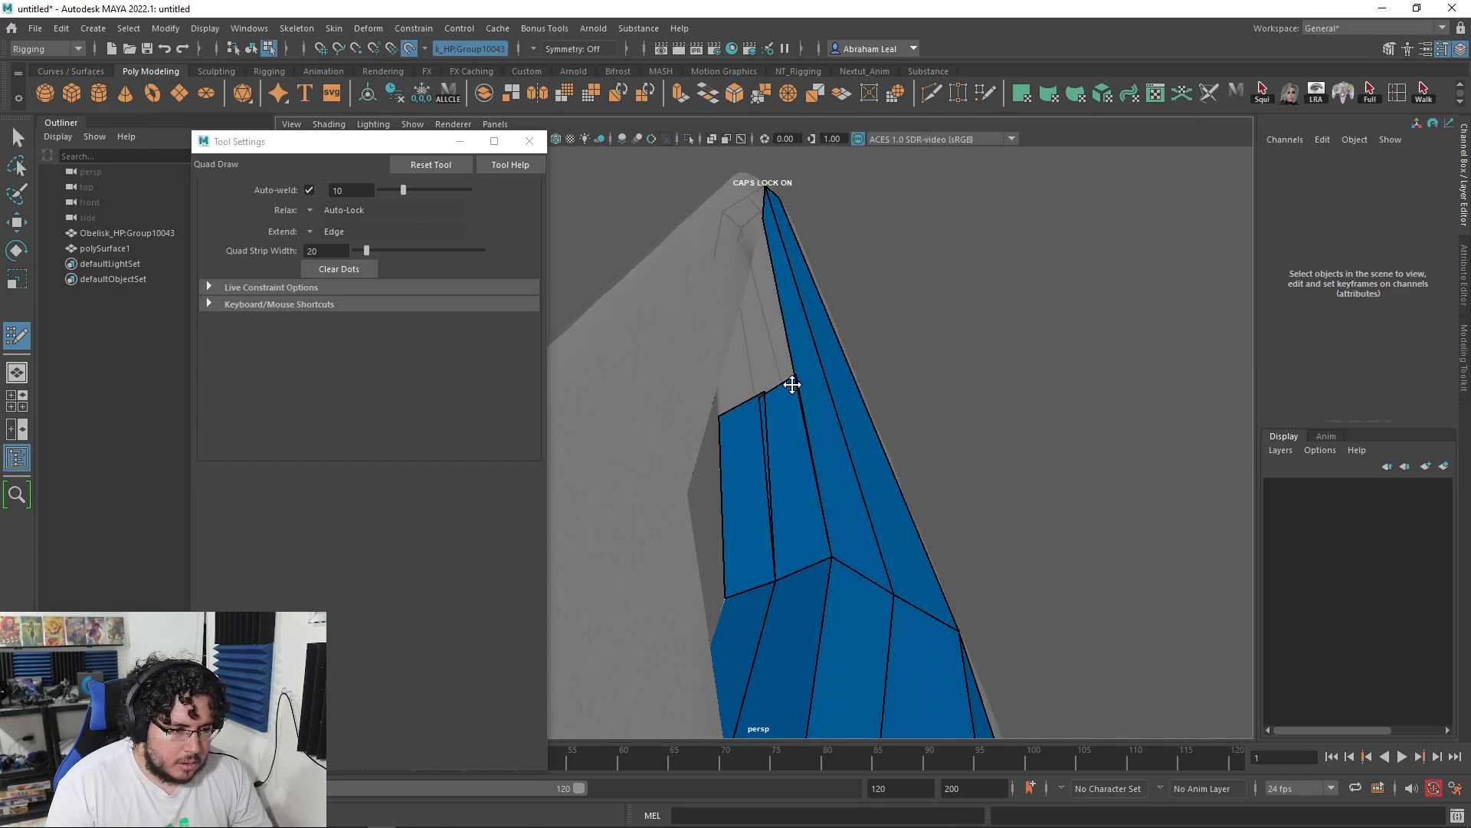
Step: Close the gaps between the strips by moving a vertex, filling the grey wedge, and nudging the corner vertex right
alt+drag(742, 412, 762, 401)
mouse_move(794, 307)
alt+mouse_down()
mouse_move(716, 302)
mouse_move(758, 375)
alt+mouse_up()
drag(770, 439, 747, 258)
alt+drag(709, 312, 874, 417)
drag(852, 644, 971, 413)
alt+right_drag(972, 414, 1023, 389)
alt+middle_drag(1024, 389, 925, 361)
alt+right_drag(925, 361, 973, 342)
drag(997, 316, 723, 406)
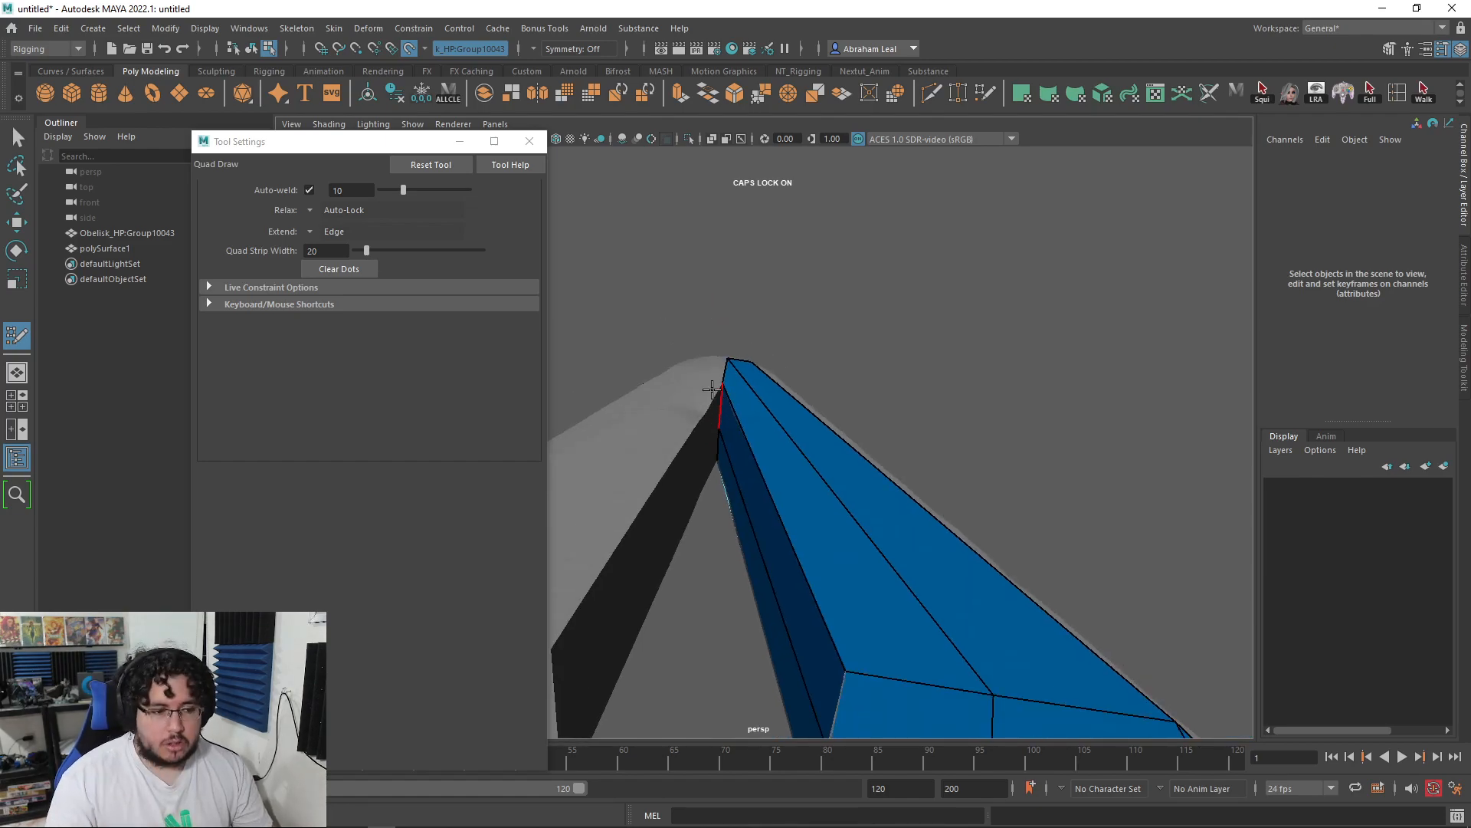
Step: Fill two previewed faces on the lower column beside the blue strip
mouse_move(907, 411)
alt+mouse_down()
mouse_move(779, 503)
mouse_move(802, 378)
mouse_move(876, 406)
mouse_move(814, 460)
mouse_move(677, 414)
mouse_move(675, 361)
mouse_move(798, 486)
mouse_move(912, 365)
mouse_move(825, 516)
alt+mouse_up()
scroll(813, 376, up, 3)
scroll(830, 417, up, 3)
alt+drag(830, 416, 815, 455)
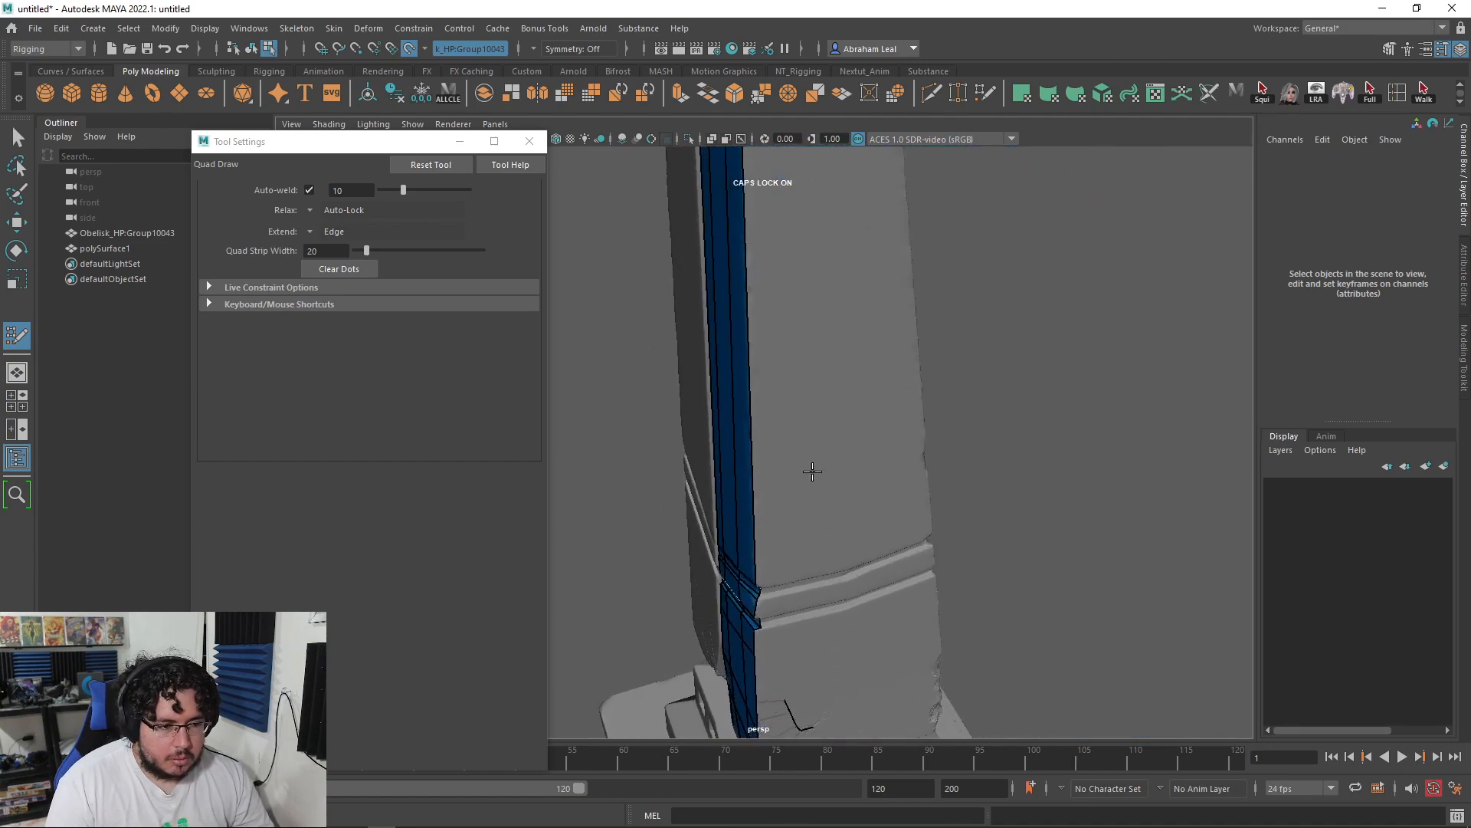
alt+drag(838, 565, 803, 471)
shift+click(756, 420)
mouse_move(759, 417)
alt+mouse_down()
mouse_move(881, 460)
mouse_move(823, 466)
alt+mouse_up()
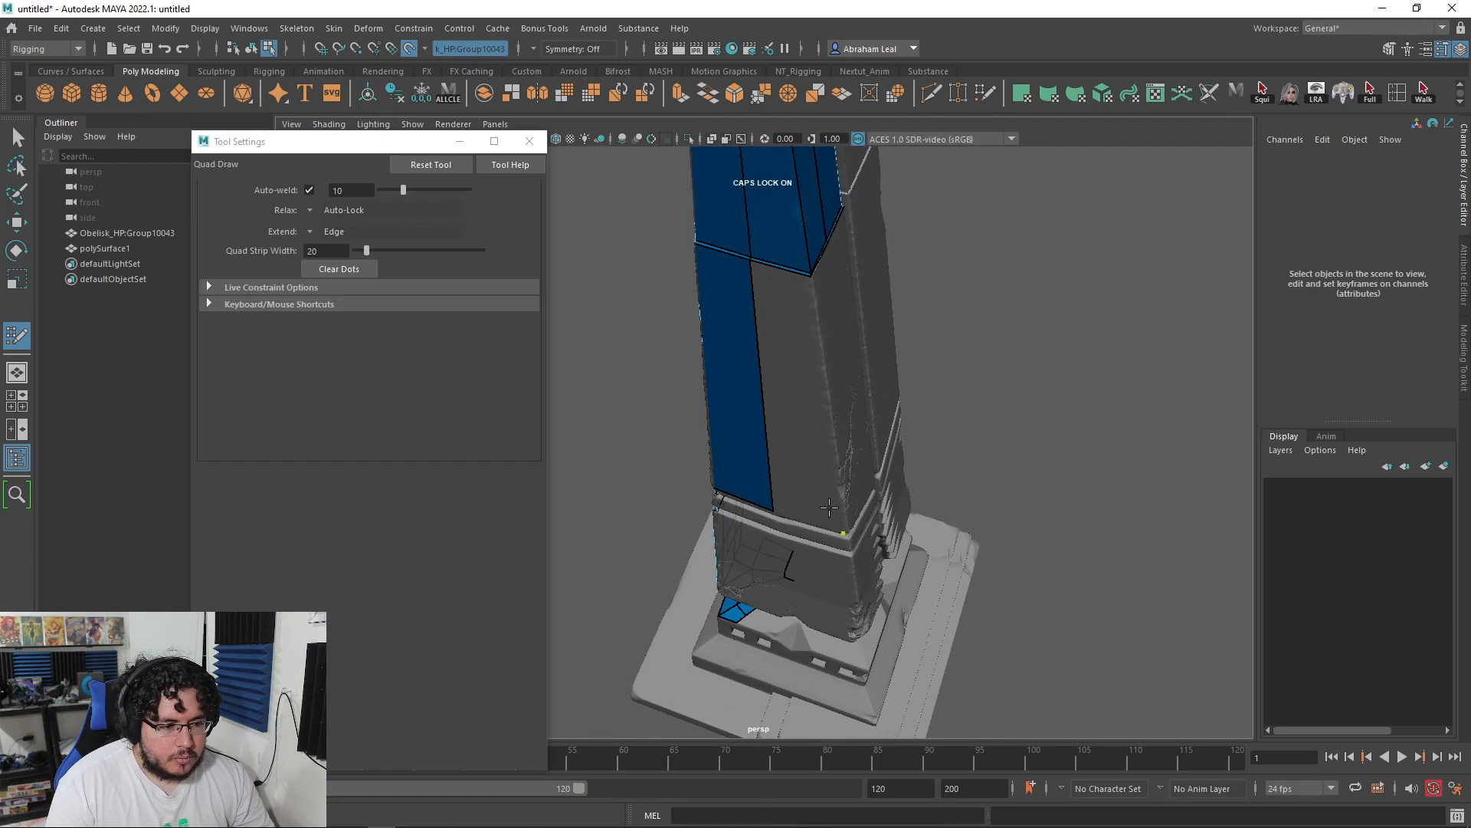
shift+click(786, 396)
Step: Replace the misplaced point and place new points to fill a blue quad on the column's right side
alt+drag(790, 394, 749, 329)
alt+right_drag(749, 329, 869, 539)
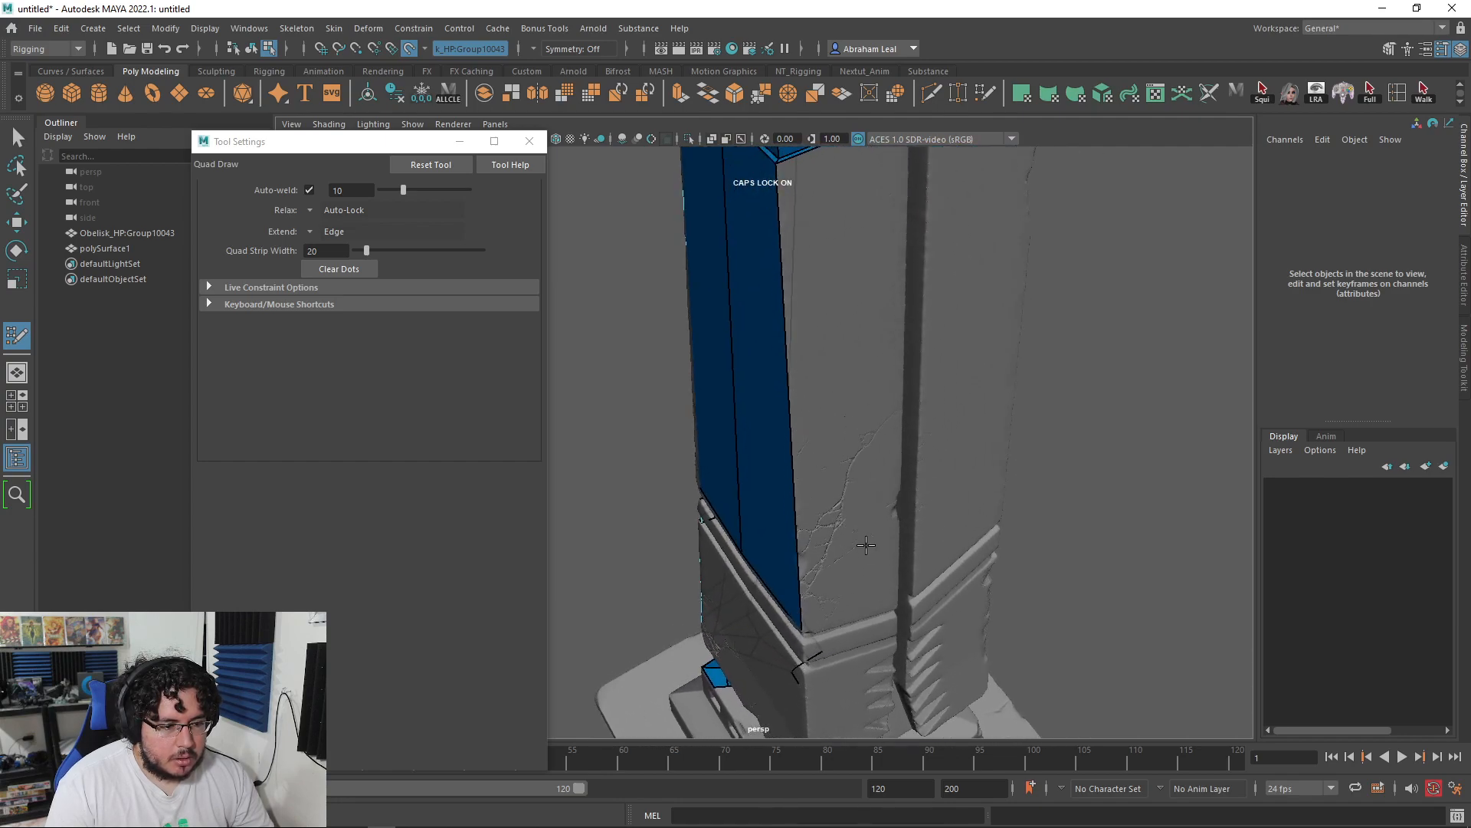
alt+drag(856, 565, 816, 521)
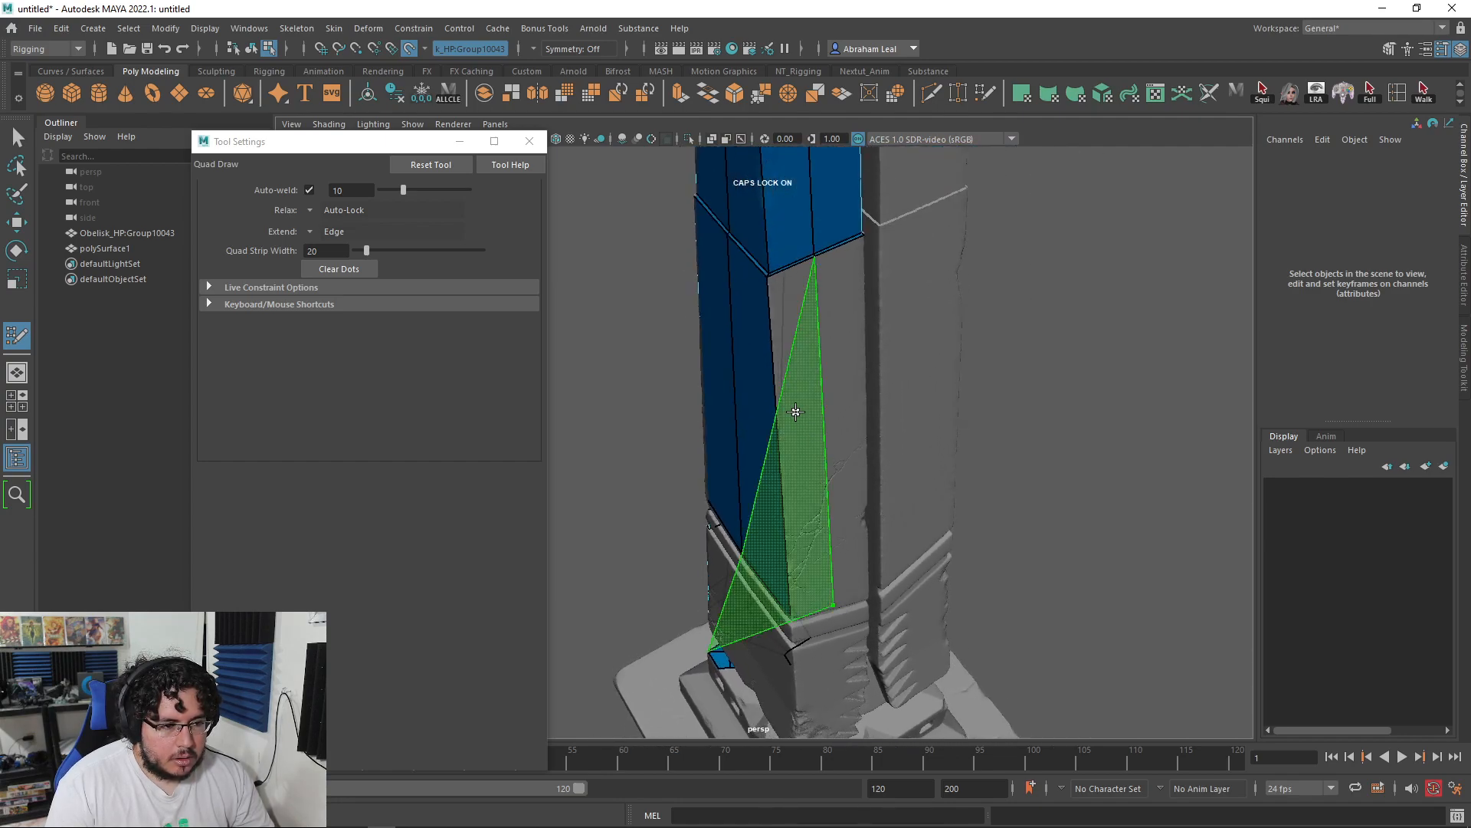
key(ctrl+z)
click(826, 372)
click(790, 389)
shift+click(805, 331)
Step: Stretch the quad down to the column base and weld its bottom vertices to close the gap
mouse_move(811, 384)
mouse_down()
mouse_move(811, 607)
mouse_move(827, 608)
mouse_move(881, 444)
mouse_move(854, 601)
mouse_up()
alt+middle_drag(853, 601, 801, 496)
alt+right_drag(801, 496, 887, 545)
mouse_move(848, 540)
mouse_down()
mouse_move(931, 515)
mouse_move(972, 565)
mouse_up()
mouse_move(722, 480)
mouse_down()
mouse_move(733, 496)
mouse_move(868, 494)
mouse_move(755, 499)
mouse_move(956, 434)
mouse_up()
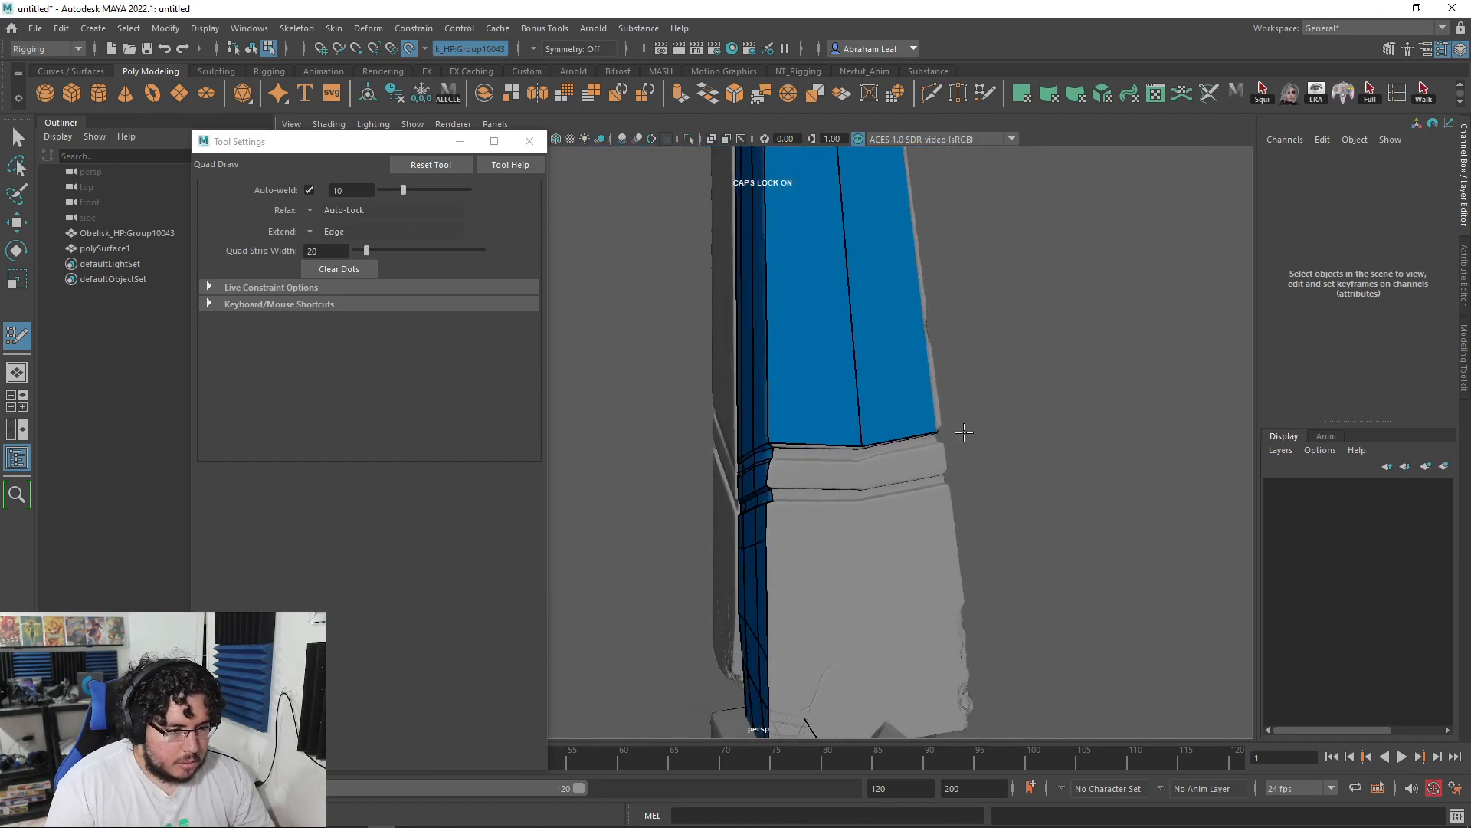
Step: Place a point below the middle vertex and fill a strip under the blue faces, redoing a misplaced quad
scroll(954, 434, up, 6)
scroll(1042, 479, up, 1)
alt+drag(1042, 480, 616, 504)
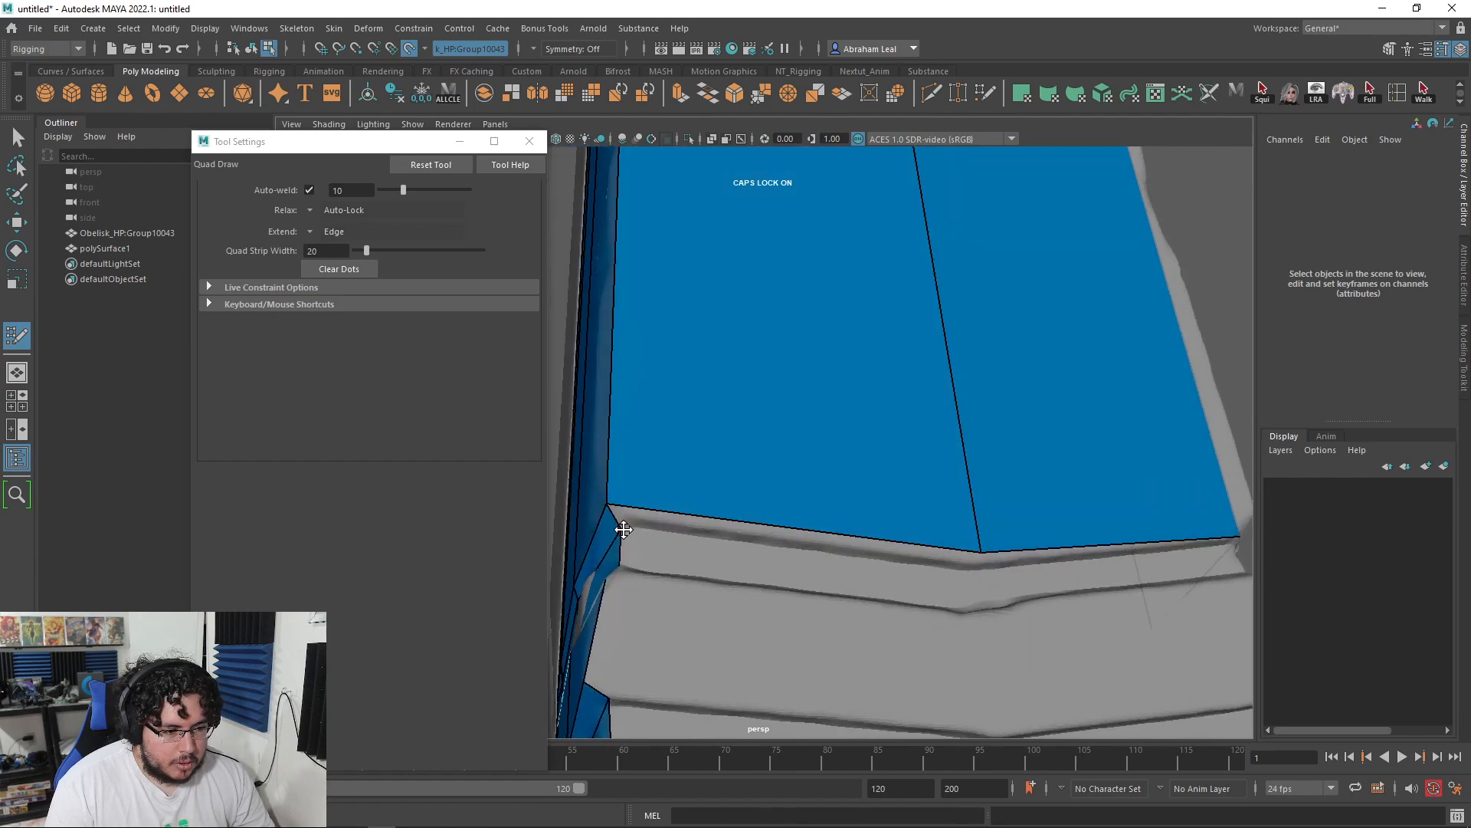
click(980, 575)
mouse_move(896, 598)
alt+mouse_down()
mouse_move(915, 610)
mouse_move(898, 571)
alt+mouse_up()
shift+click(828, 448)
key(ctrl+z)
shift+click(809, 444)
Step: Turn the bottom-edge preview into faces, fix its corner vertex, and add a face across the column corner
alt+drag(1003, 470, 1038, 477)
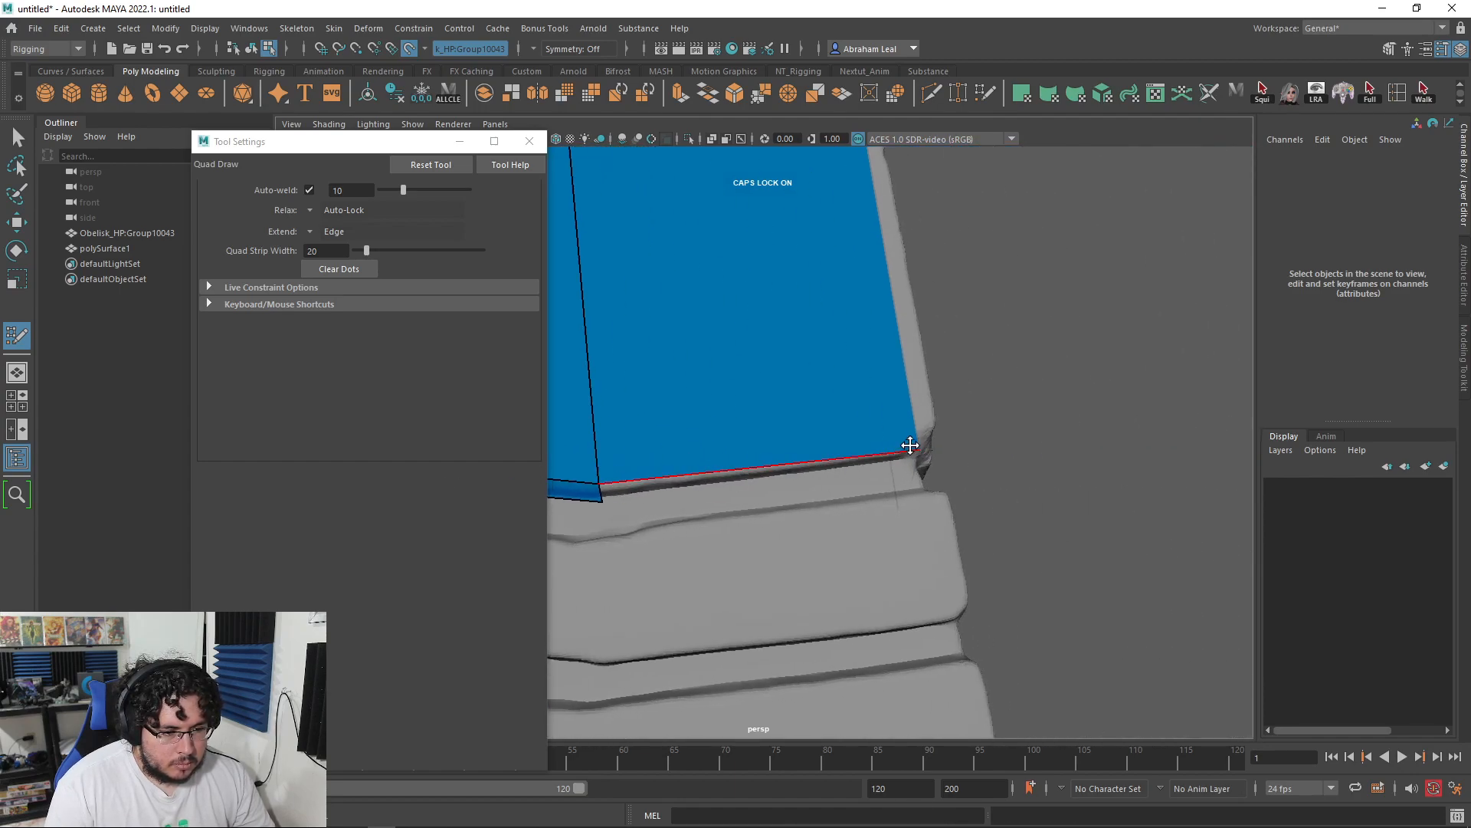
mouse_move(881, 470)
alt+mouse_down()
mouse_move(1107, 476)
mouse_move(963, 421)
mouse_move(1051, 515)
mouse_move(1069, 506)
alt+mouse_up()
shift+click(1000, 483)
alt+drag(1081, 506, 1058, 502)
alt+middle_drag(1153, 494, 624, 486)
mouse_move(842, 490)
alt+mouse_down()
mouse_move(862, 498)
mouse_move(856, 484)
mouse_move(813, 504)
mouse_move(788, 466)
mouse_move(754, 315)
mouse_move(848, 470)
mouse_move(820, 387)
mouse_move(820, 267)
alt+mouse_up()
shift+click(768, 482)
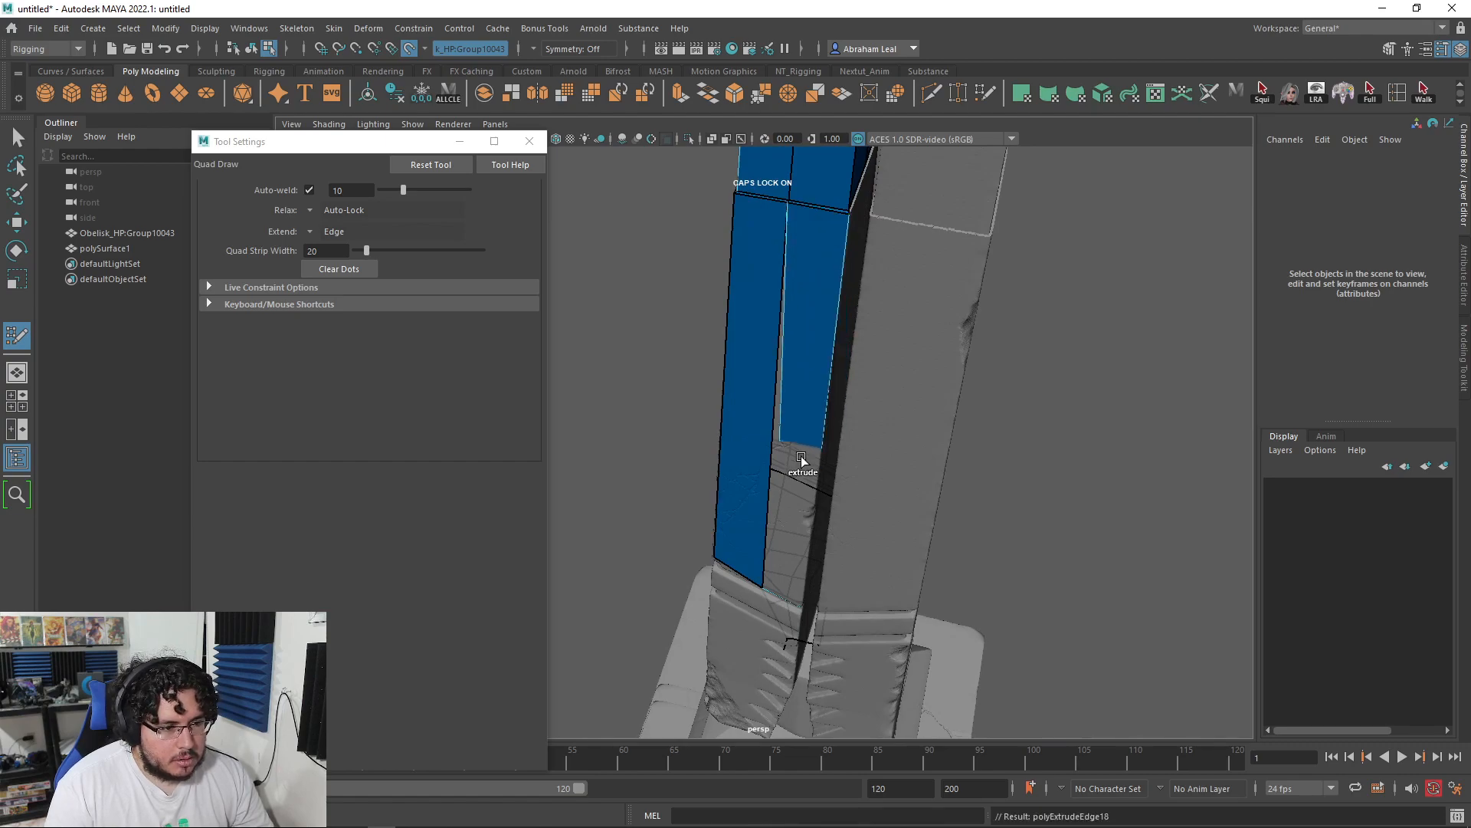
Step: Extend the strip's bottom edge down to the seam above the pedestal
alt+drag(784, 529, 841, 509)
scroll(790, 282, up, 5)
alt+drag(790, 282, 784, 382)
drag(757, 185, 751, 393)
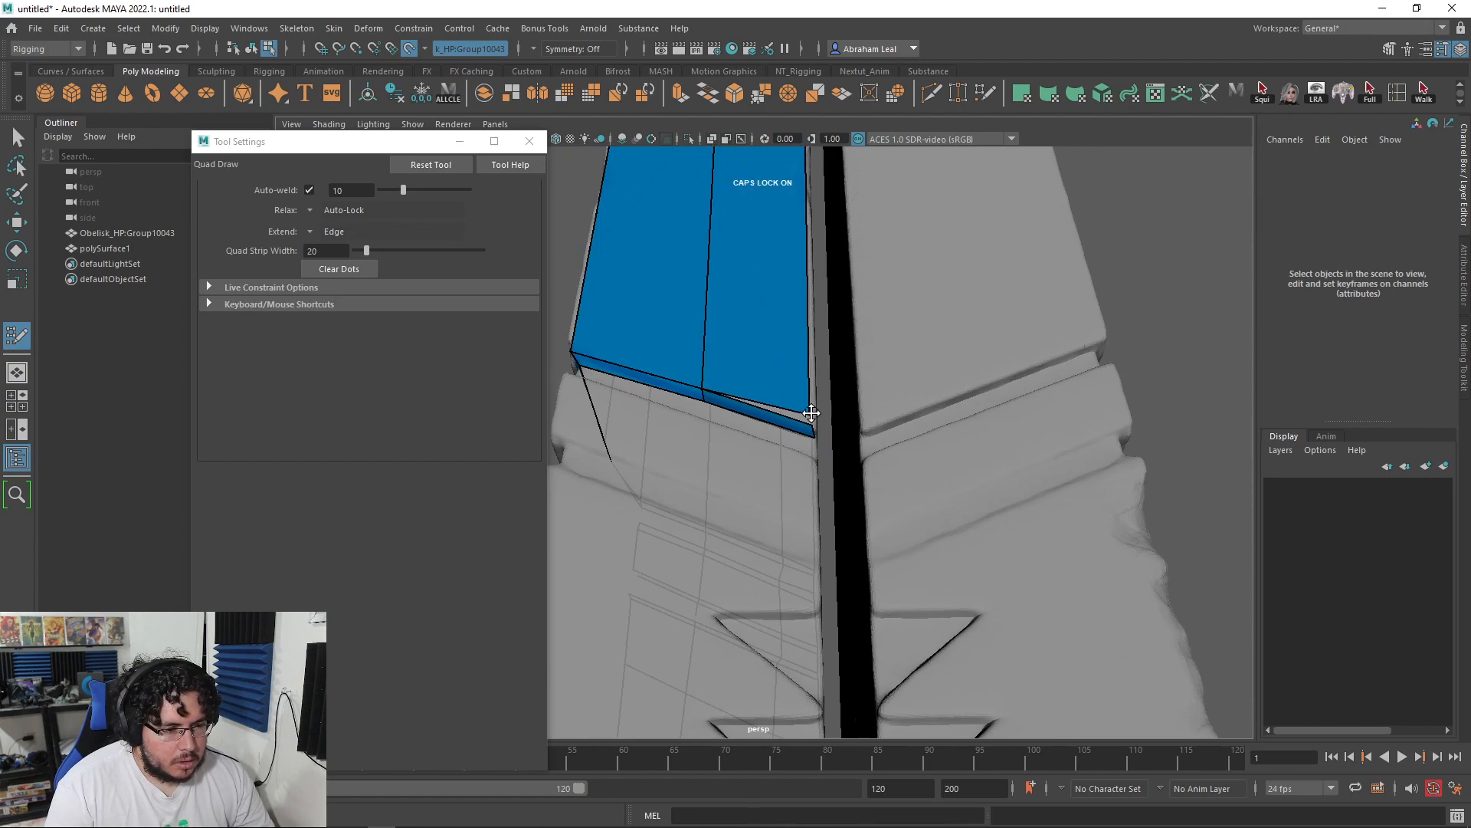
scroll(836, 420, down, 5)
alt+drag(843, 427, 866, 476)
scroll(950, 506, up, 5)
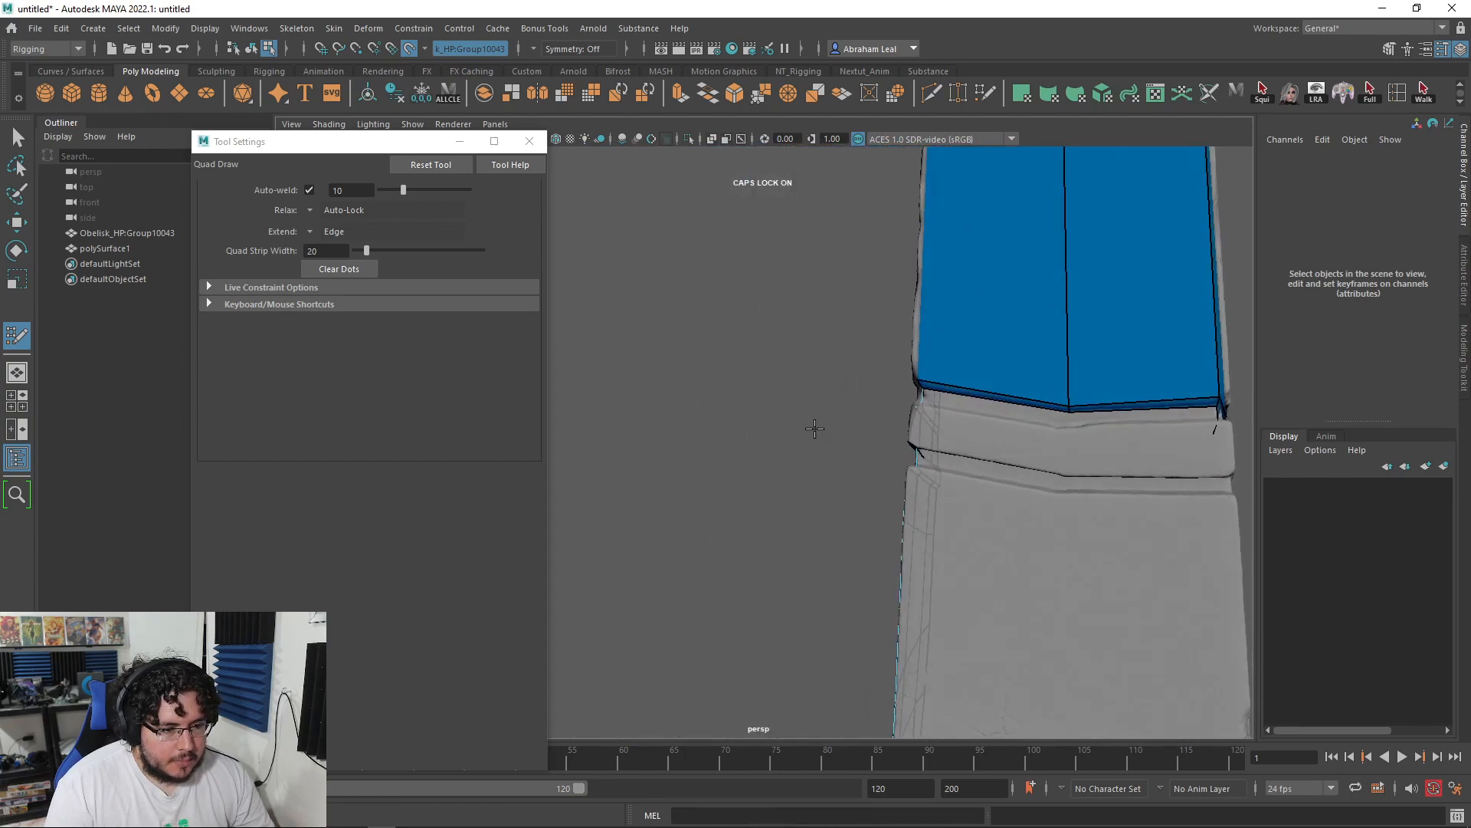
scroll(811, 426, down, 5)
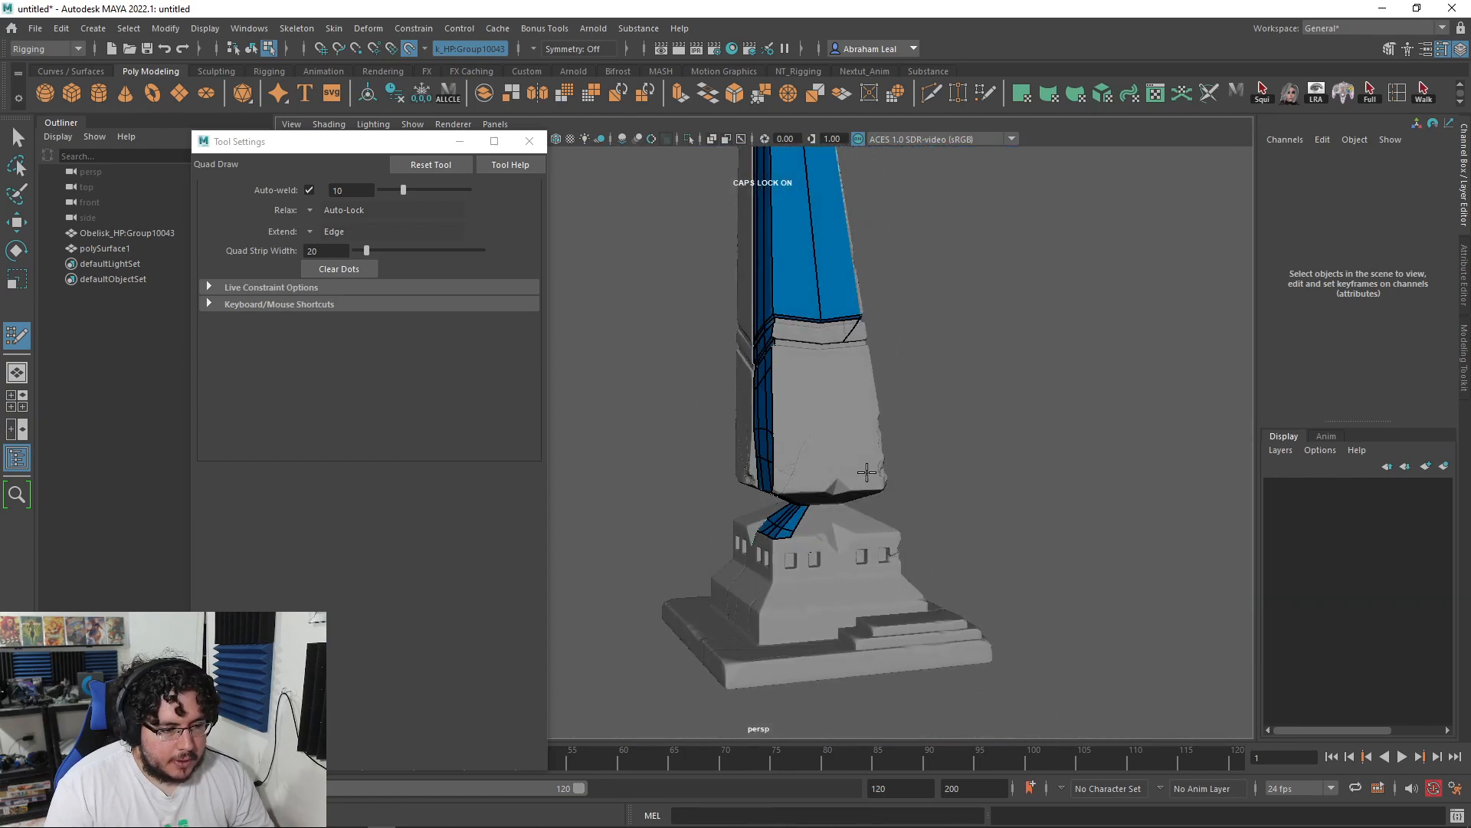
Step: Add a face extending the blue strip down the pedestal wall beside the windows
alt+middle_drag(867, 476, 856, 423)
scroll(837, 424, up, 4)
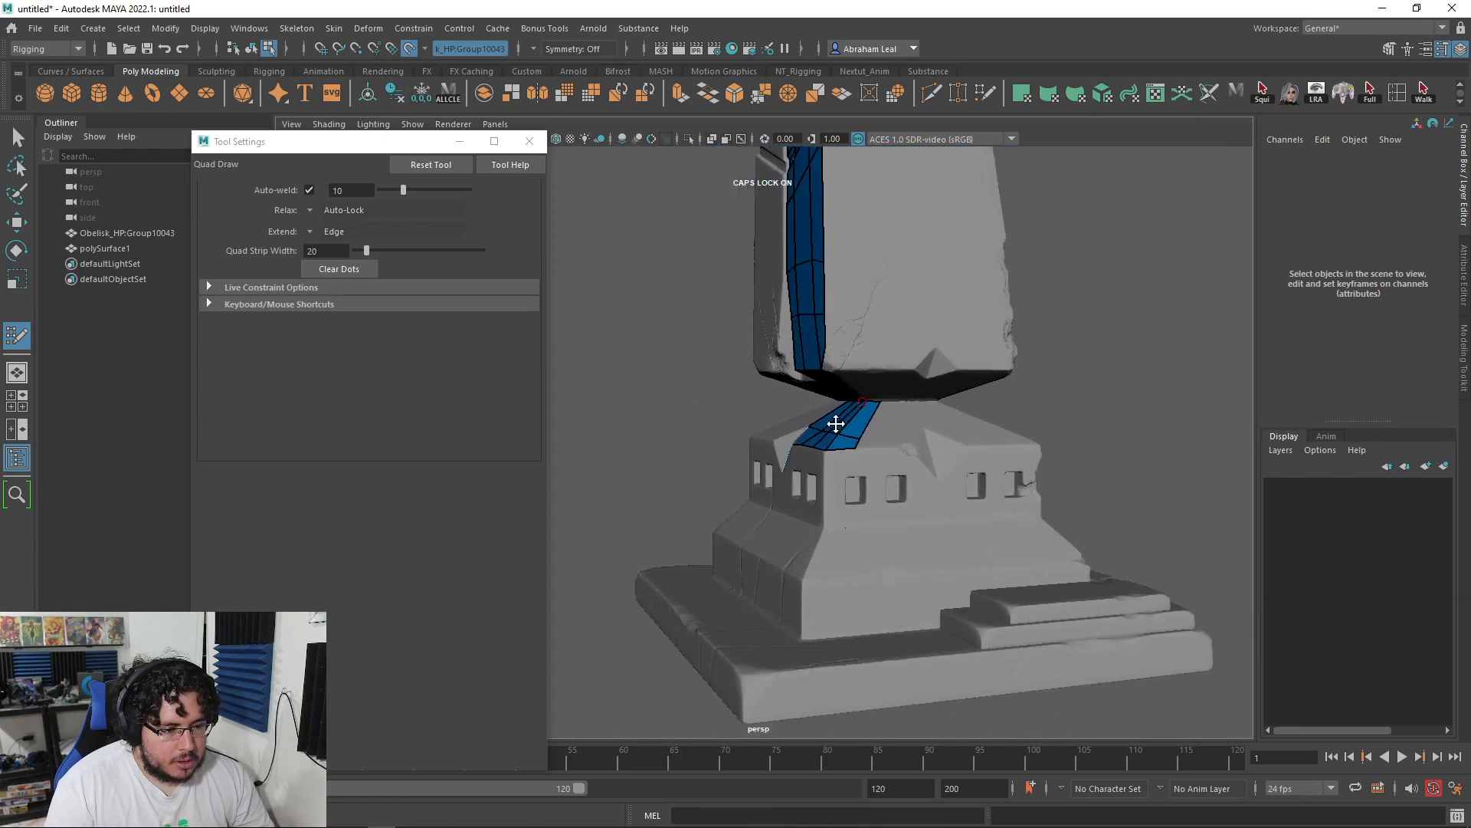
alt+drag(836, 423, 950, 402)
alt+right_drag(751, 383, 864, 411)
alt+middle_drag(864, 410, 814, 469)
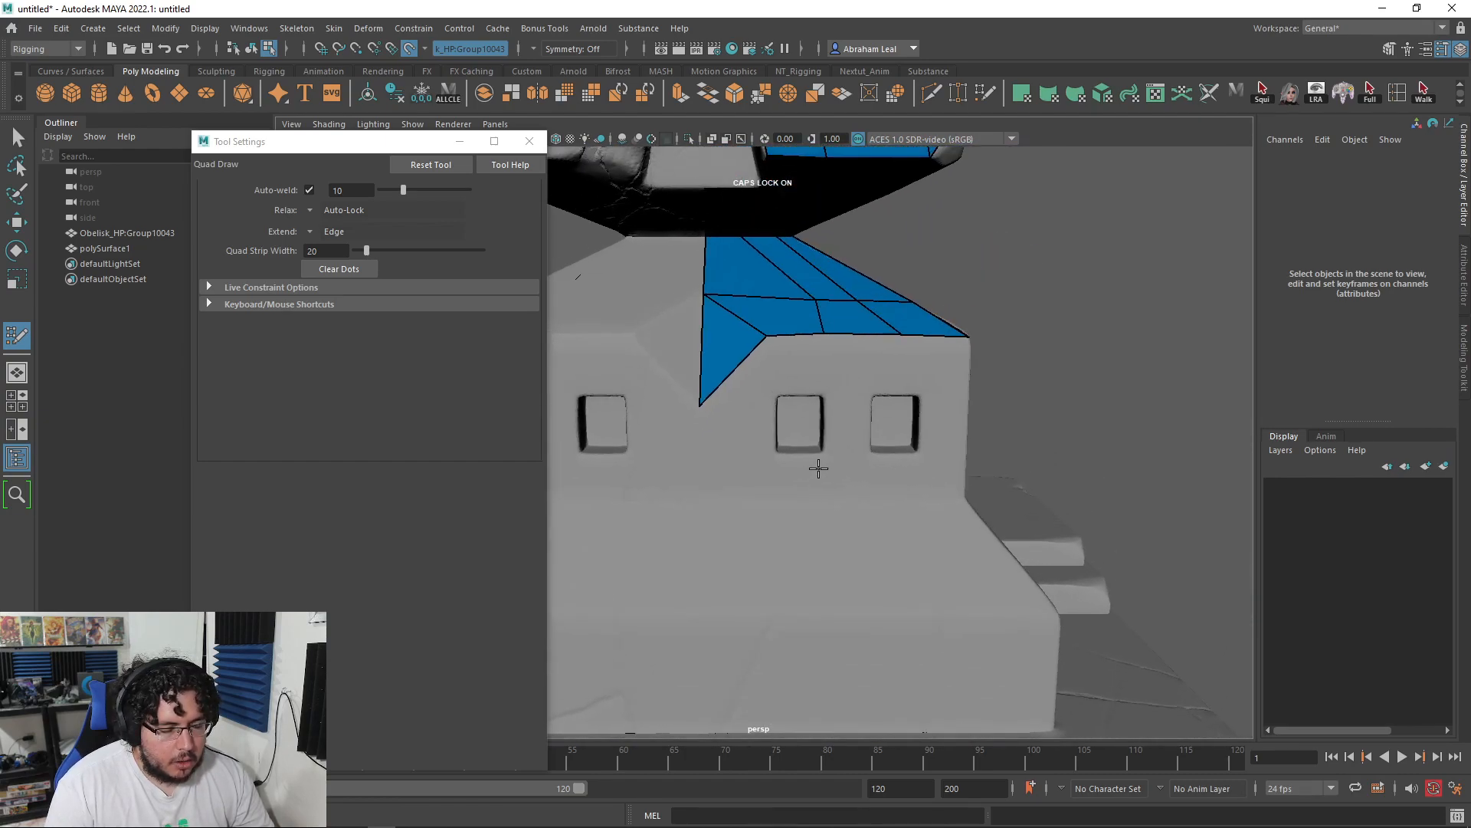
alt+right_drag(815, 470, 978, 541)
alt+drag(887, 481, 679, 534)
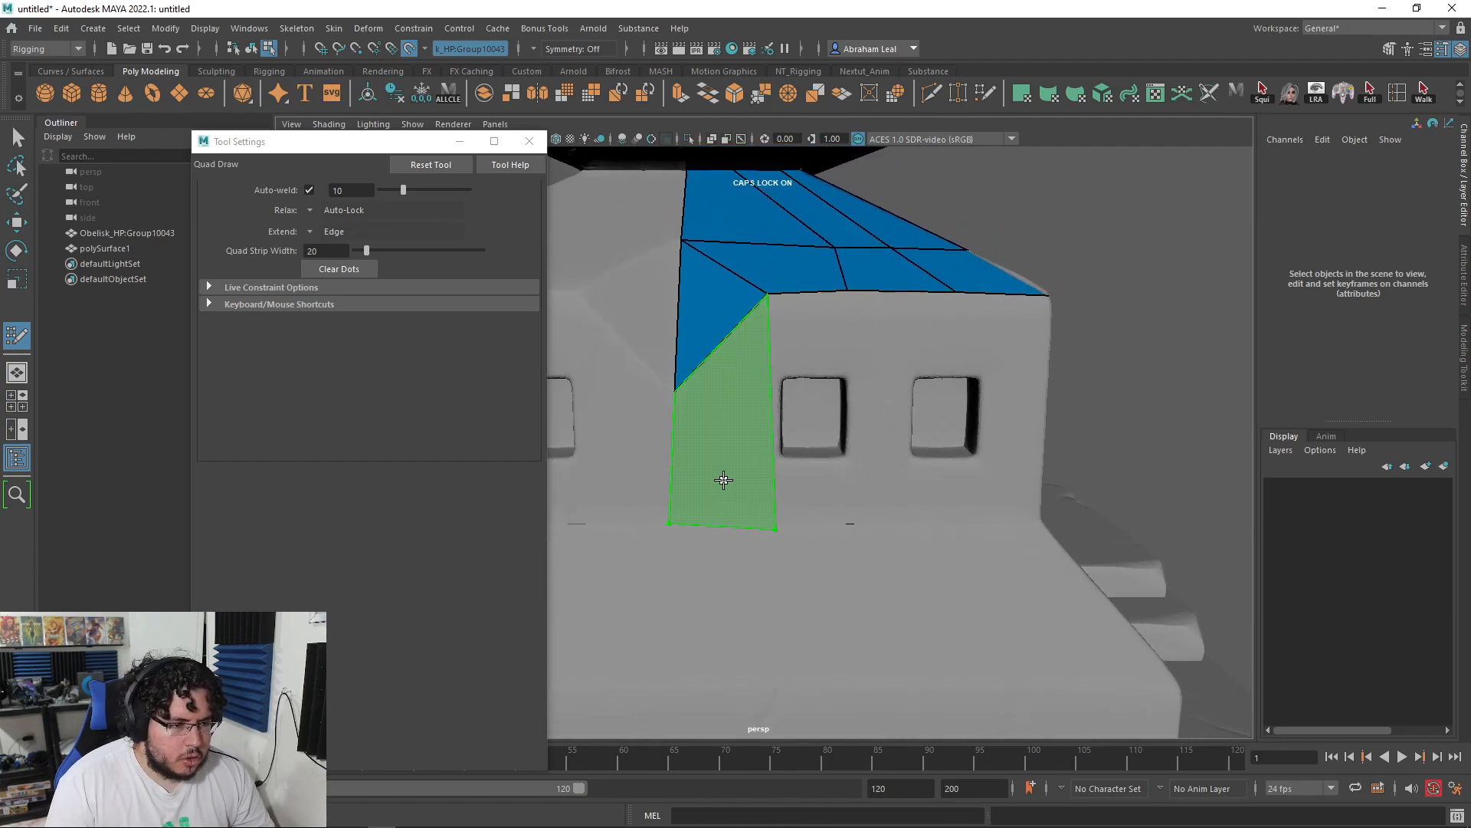
shift+click(723, 481)
alt+drag(851, 424, 853, 407)
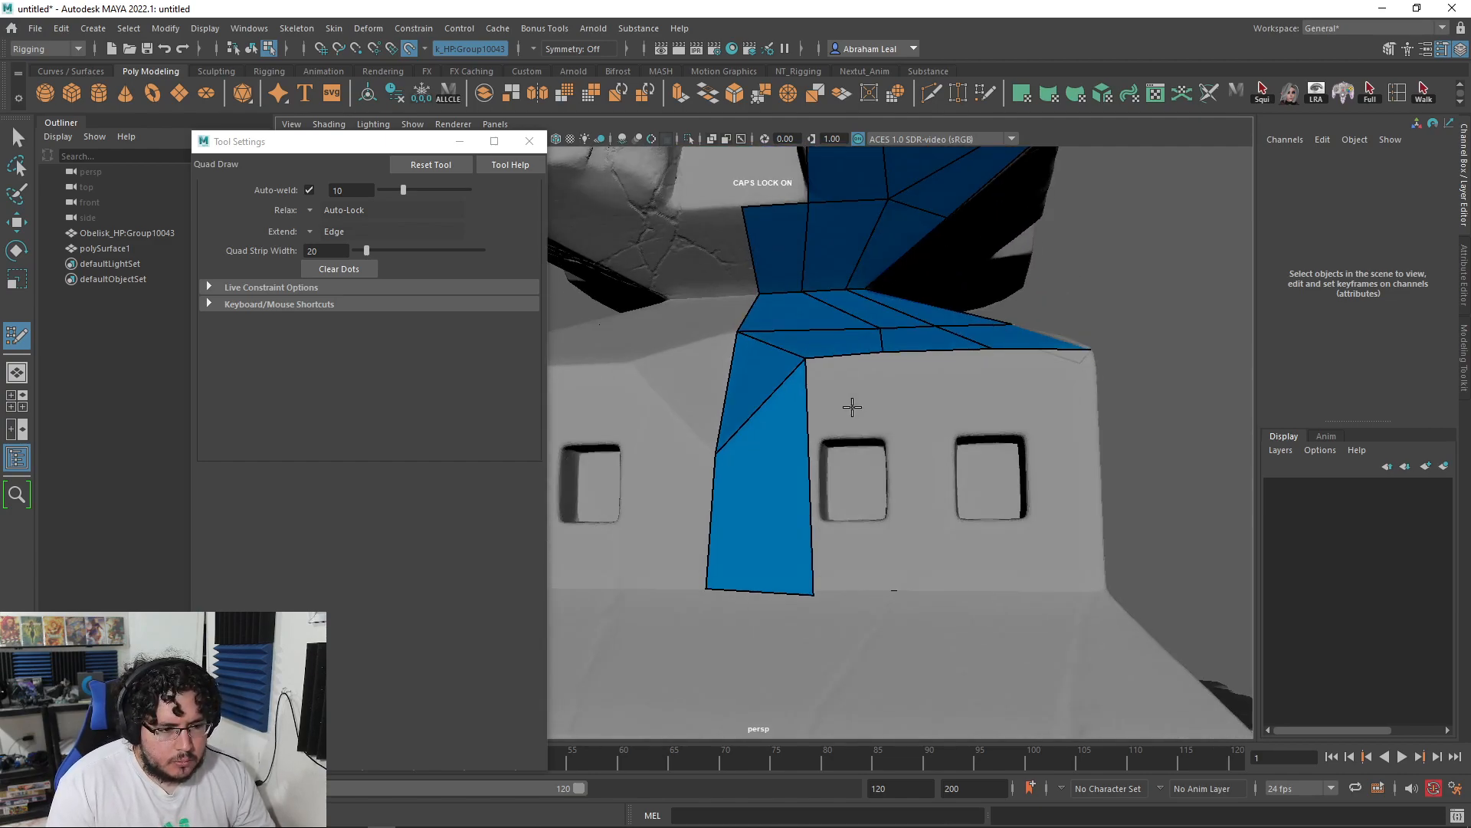
alt+drag(839, 461, 909, 506)
Step: Check the pedestal strip in the front view via the hotbox
key(space)
scroll(910, 460, down, 5)
alt+middle_drag(904, 368, 882, 594)
scroll(860, 467, down, 5)
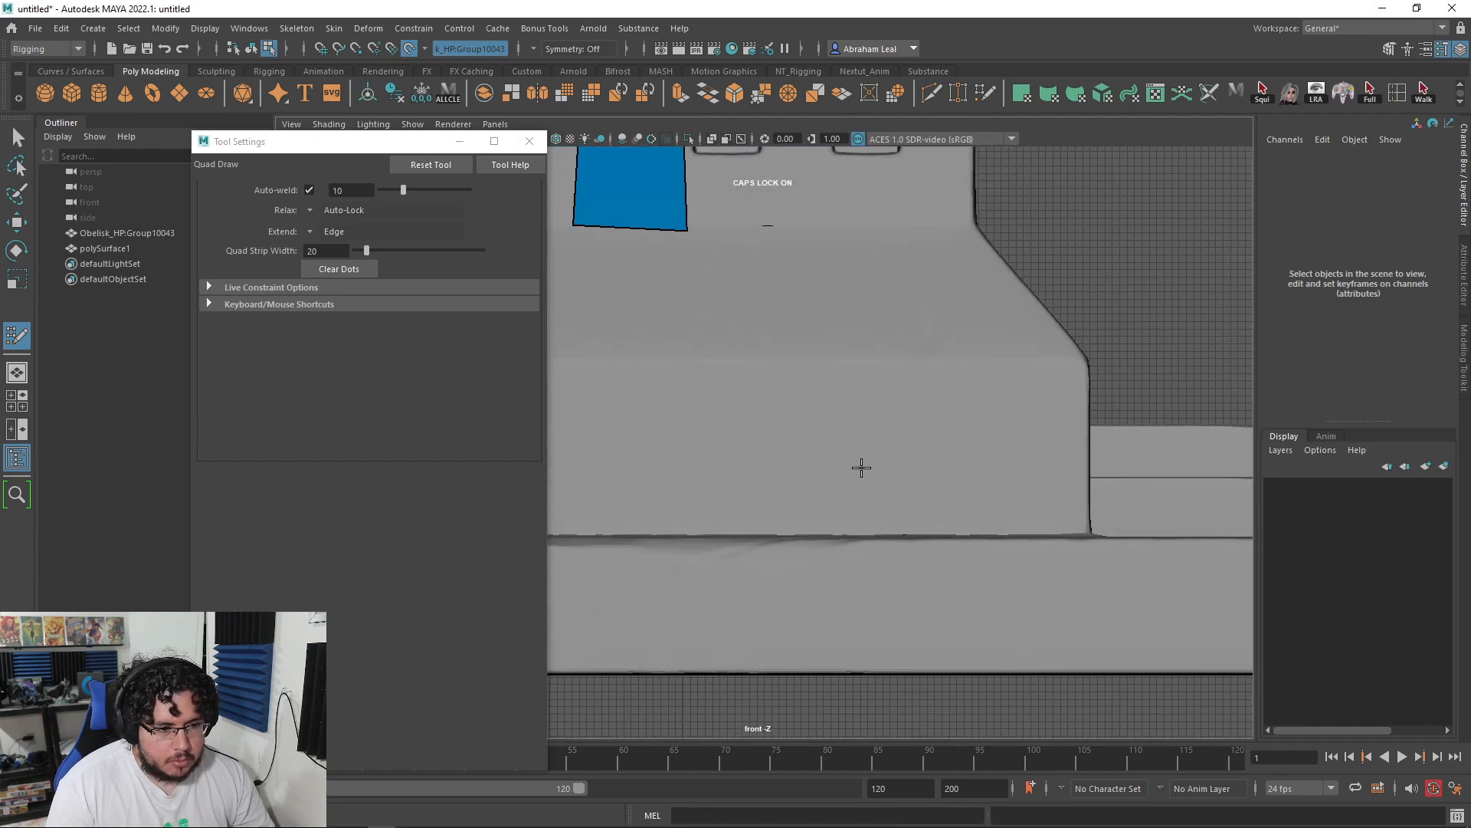
alt+middle_drag(842, 433, 919, 624)
scroll(949, 458, up, 5)
scroll(926, 404, down, 3)
scroll(853, 427, up, 2)
Step: Return to the perspective view and orbit until the pedestal windows face the camera
key(space)
drag(866, 419, 874, 388)
scroll(874, 422, down, 5)
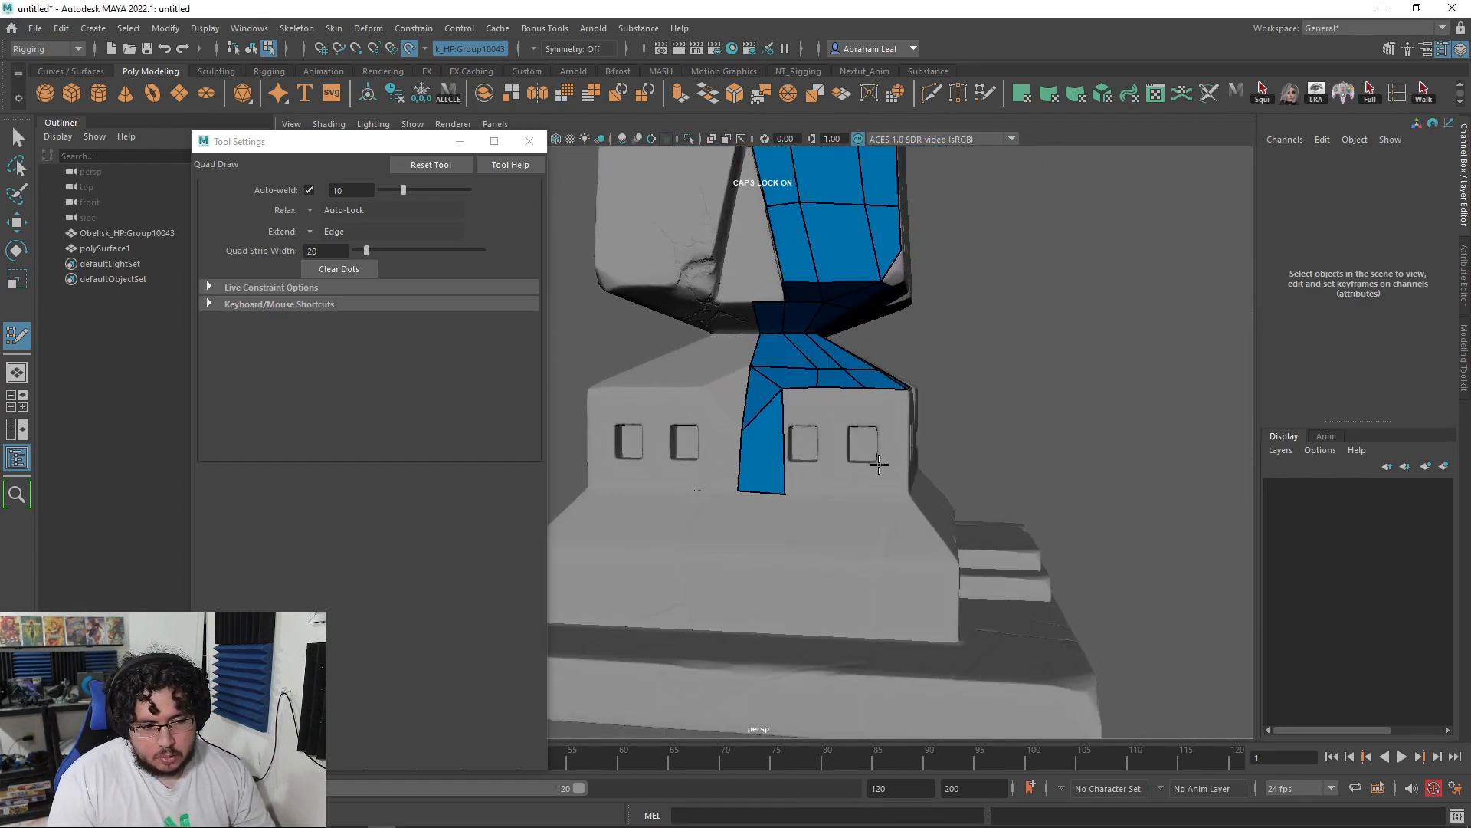
scroll(879, 464, up, 3)
scroll(888, 477, down, 4)
scroll(853, 501, up, 5)
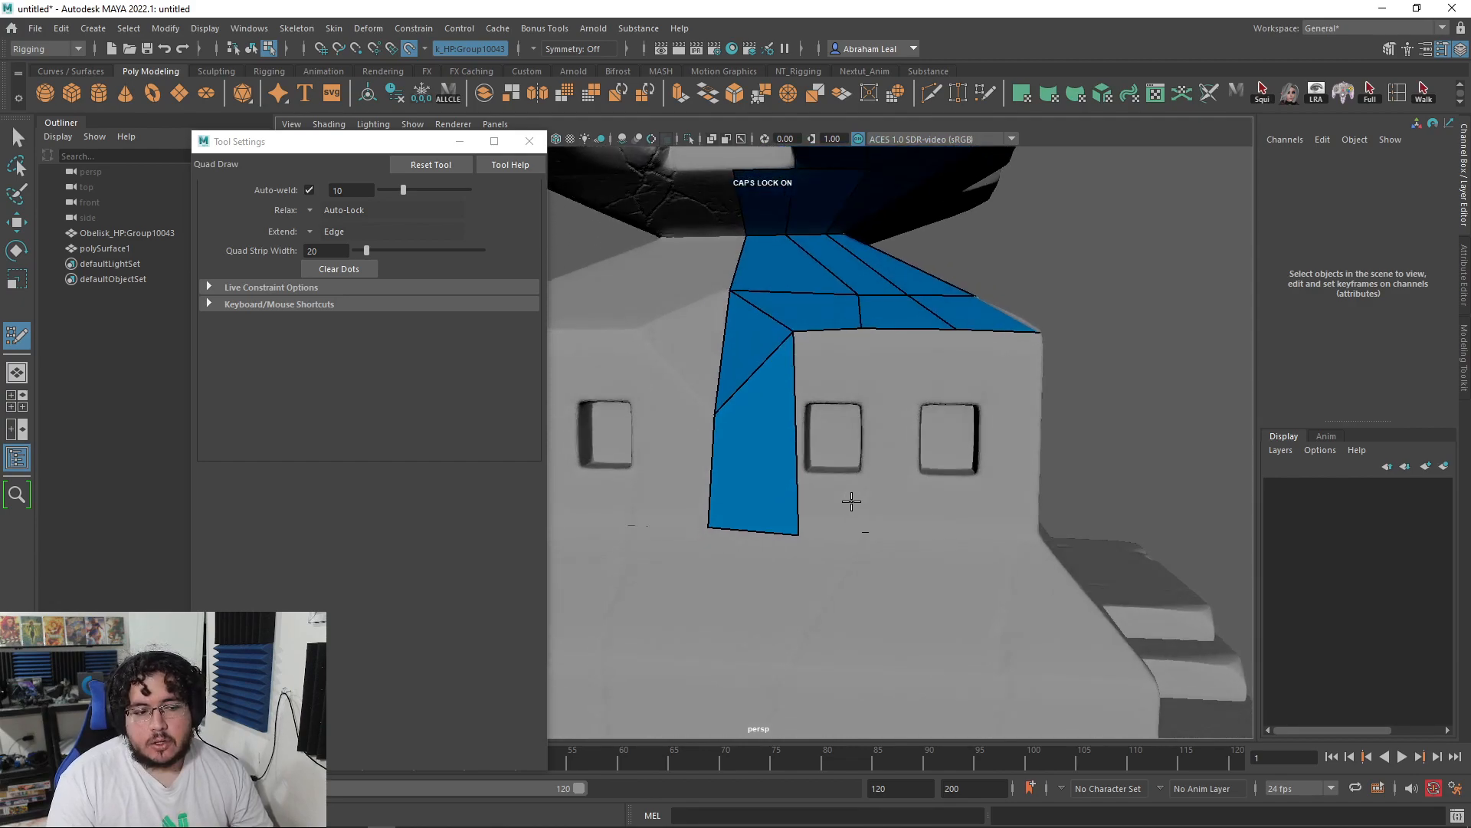
scroll(853, 501, down, 5)
scroll(848, 486, up, 4)
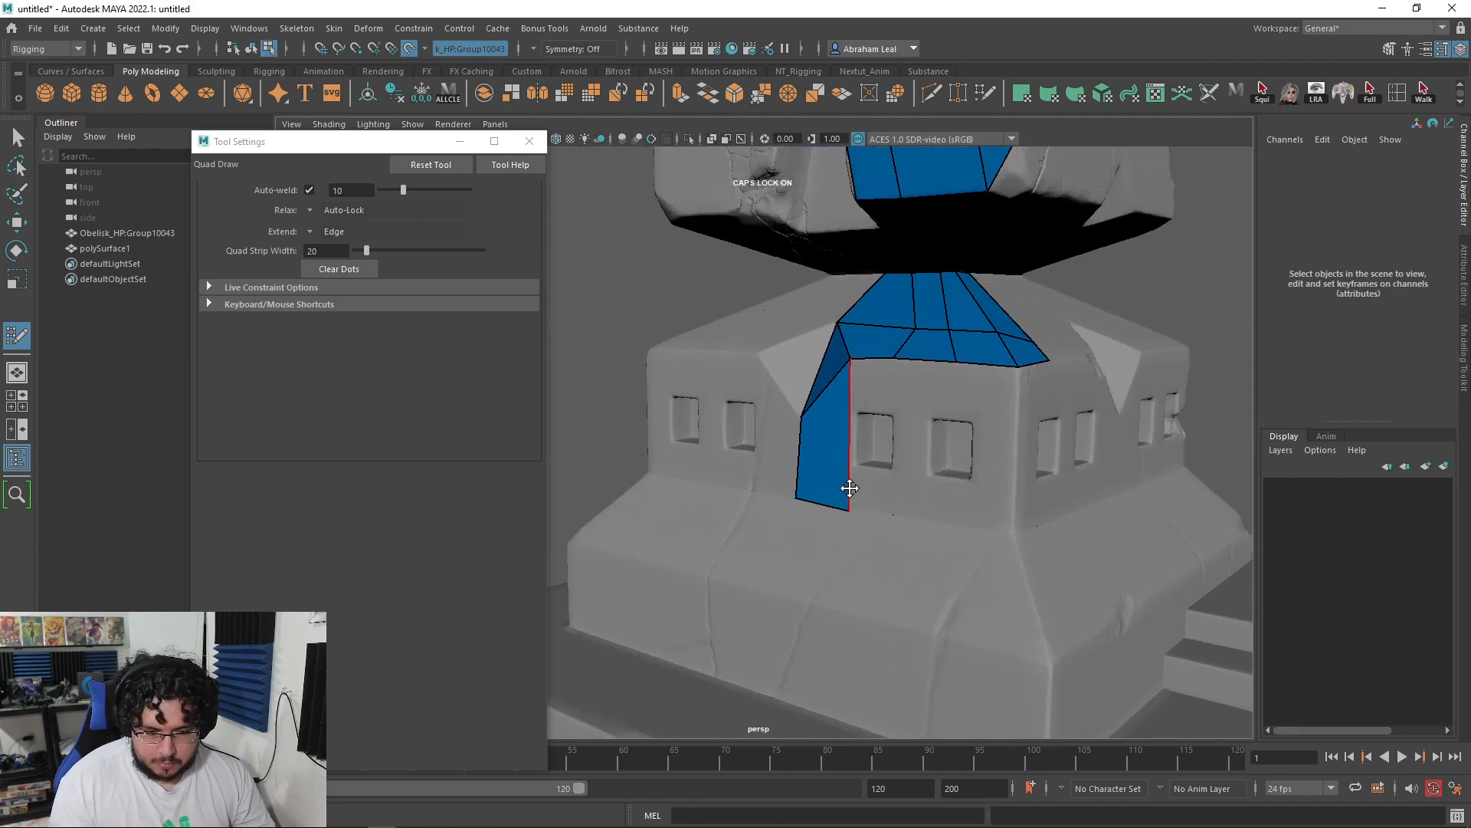
scroll(849, 488, up, 5)
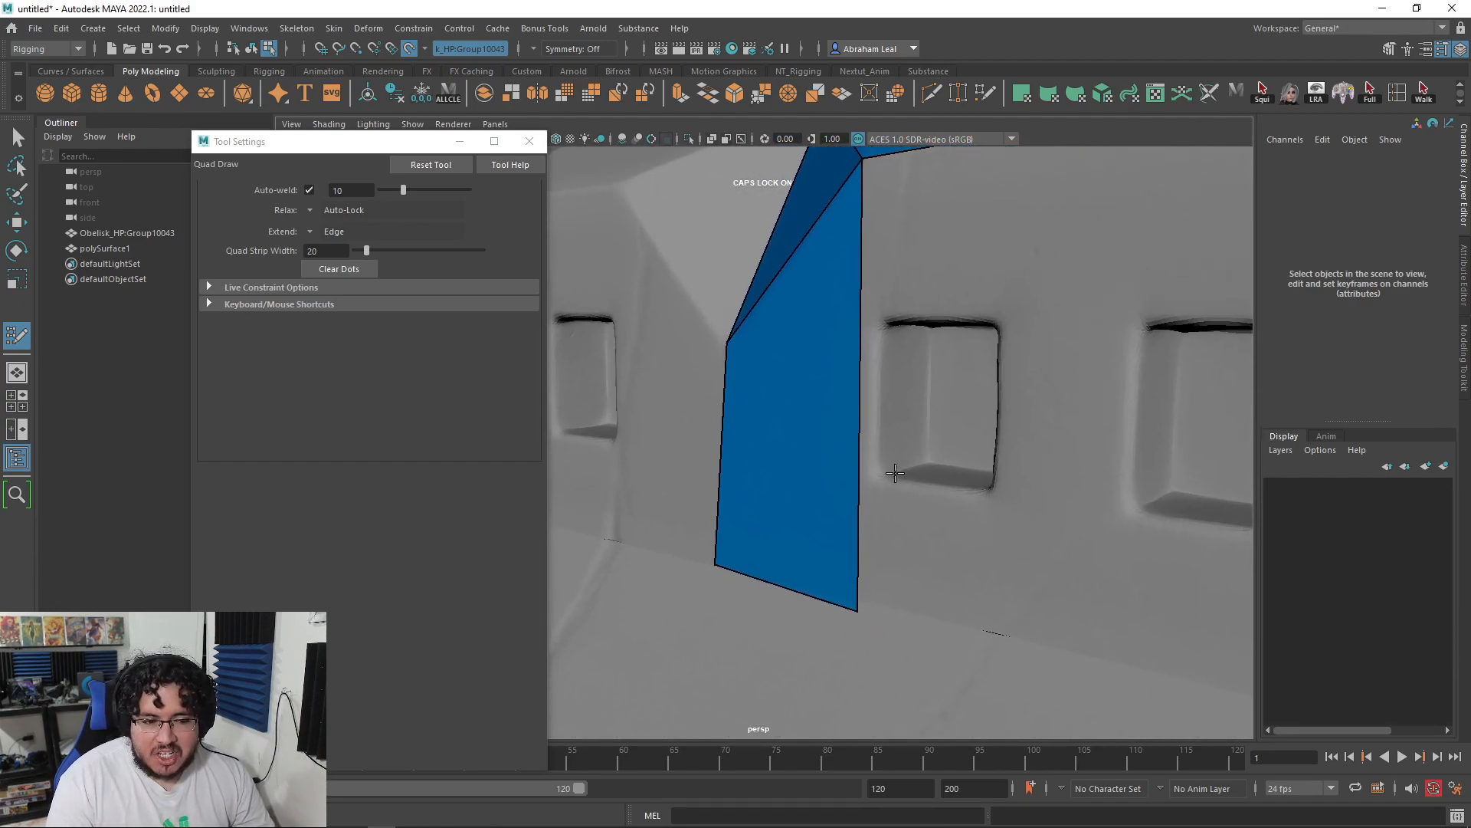
scroll(781, 513, up, 3)
scroll(782, 513, down, 2)
scroll(804, 486, up, 5)
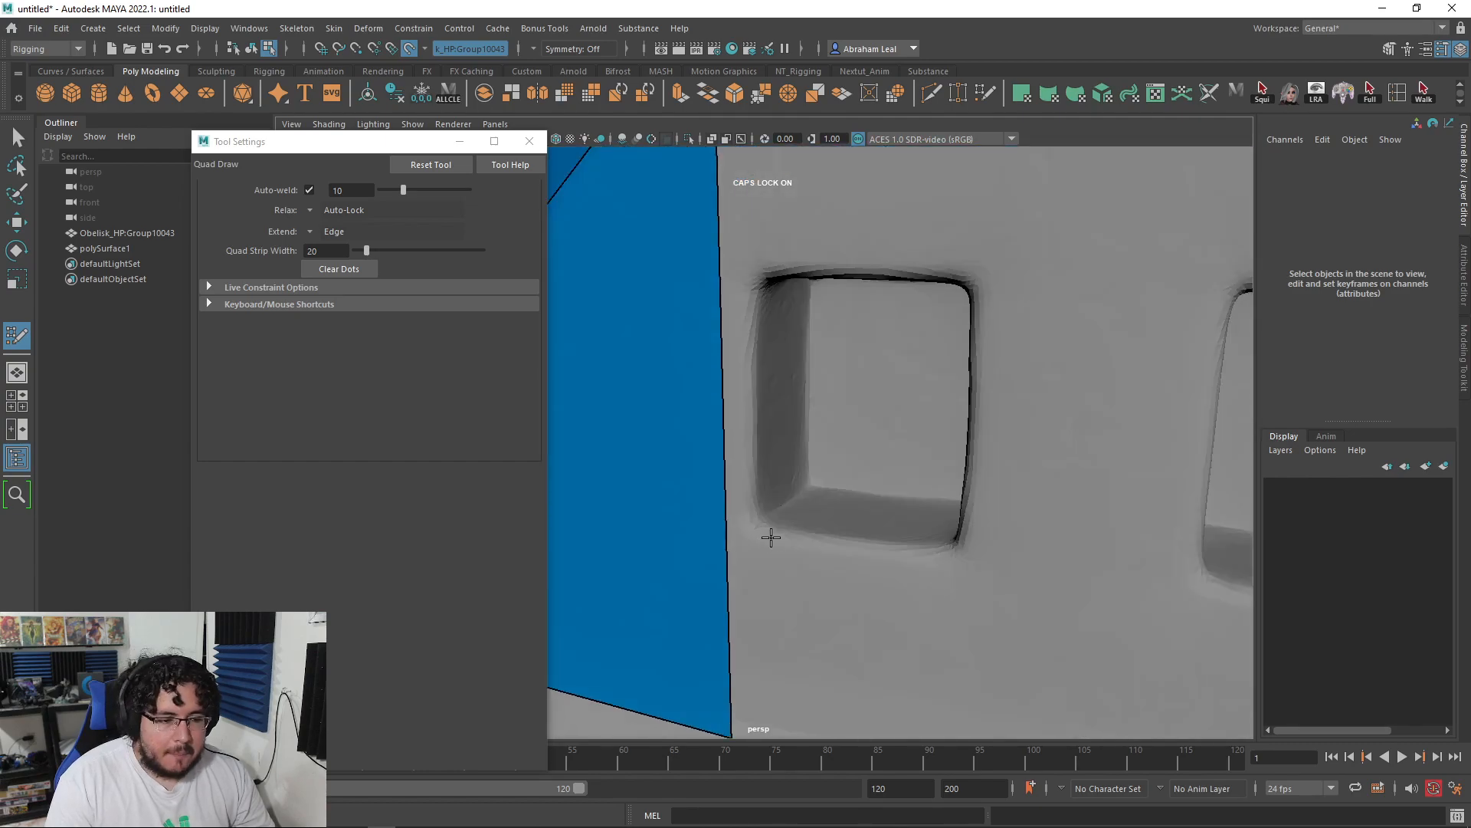
alt+middle_drag(873, 495, 766, 543)
alt+drag(766, 543, 880, 493)
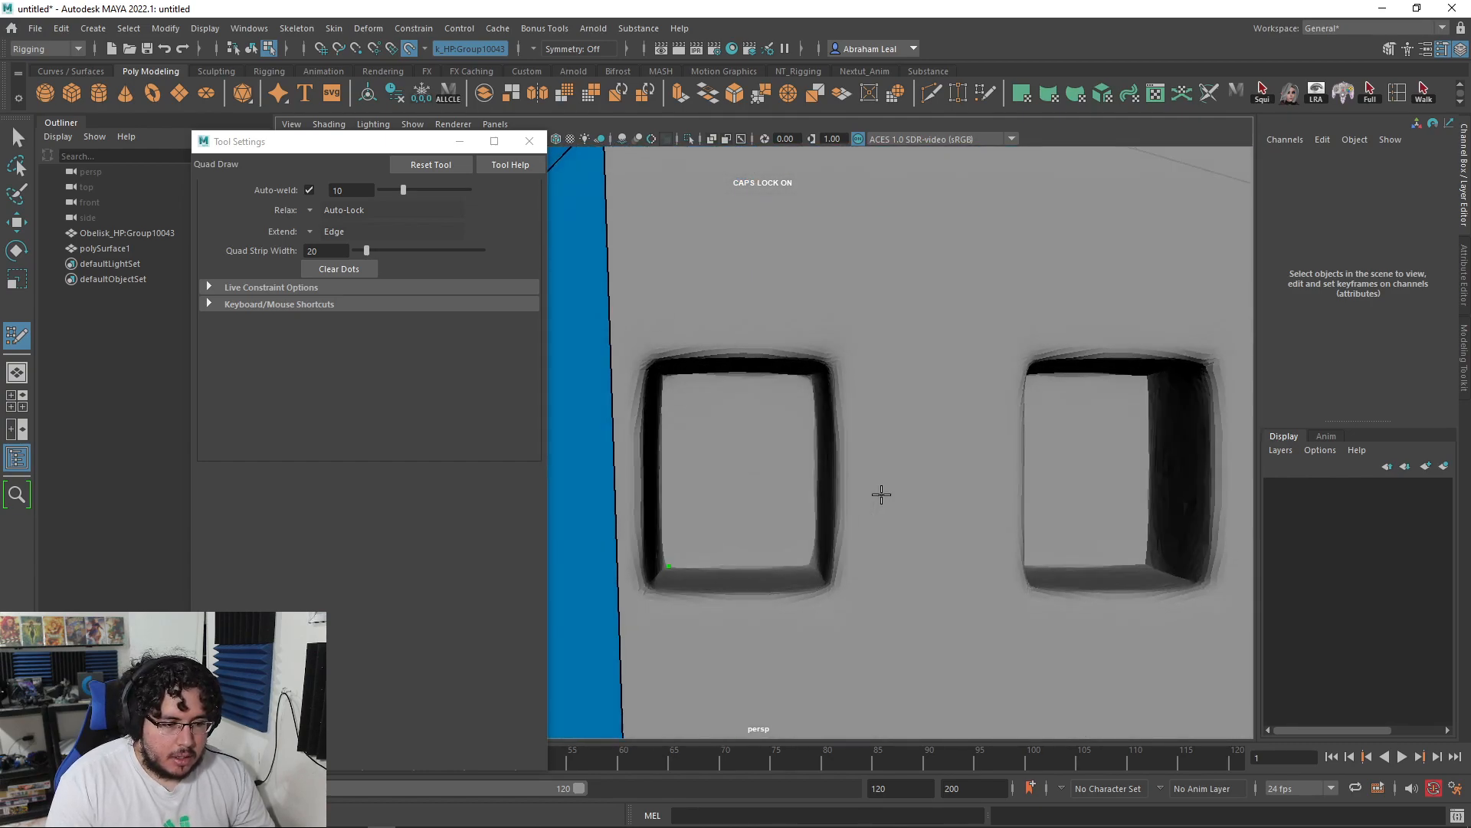
Step: Fill the window's back wall, left inner wall and bottom inner wall with quads, undoing one misplaced face
alt+middle_drag(804, 542, 875, 517)
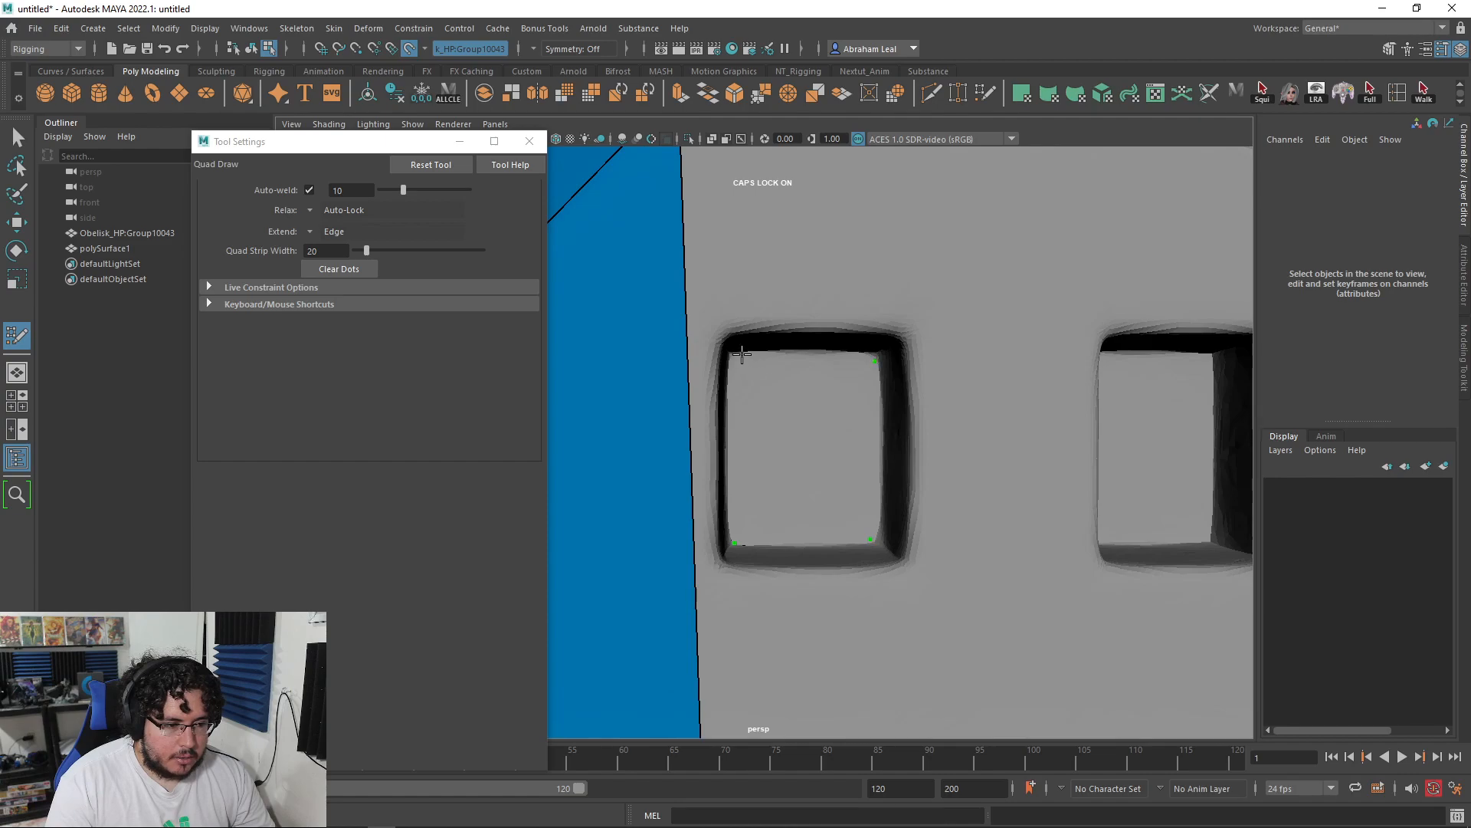
shift+click(787, 409)
mouse_move(812, 401)
alt+mouse_down()
mouse_move(744, 413)
mouse_move(750, 486)
alt+mouse_up()
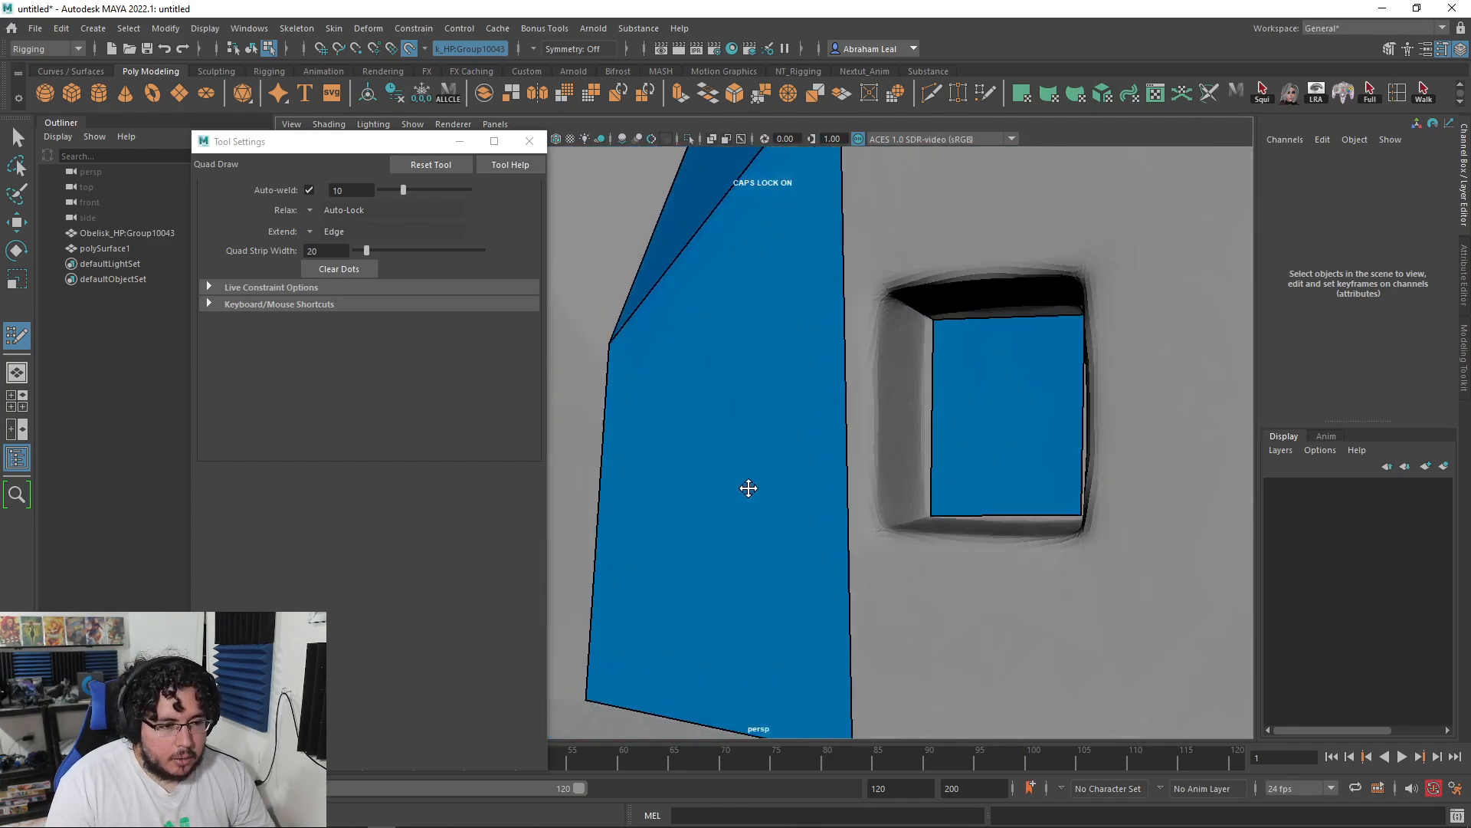
shift+click(903, 486)
mouse_move(903, 486)
alt+mouse_down()
mouse_move(932, 552)
mouse_move(922, 335)
mouse_move(986, 361)
mouse_move(946, 338)
mouse_move(935, 289)
mouse_move(880, 314)
alt+mouse_up()
shift+click(900, 325)
key(ctrl+z)
shift+click(867, 315)
alt+drag(815, 407, 798, 424)
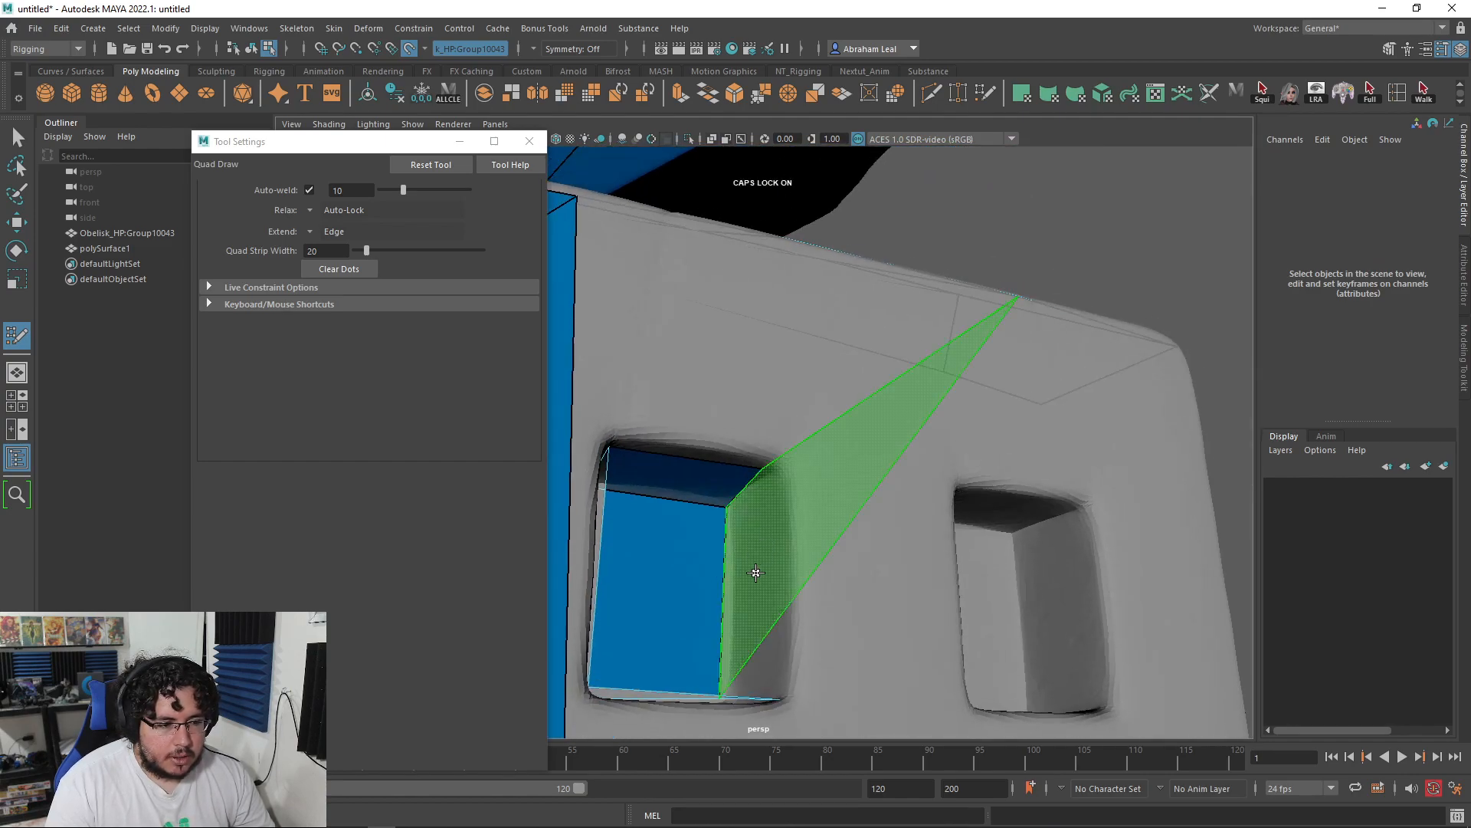
alt+drag(762, 549, 844, 548)
alt+drag(723, 484, 728, 526)
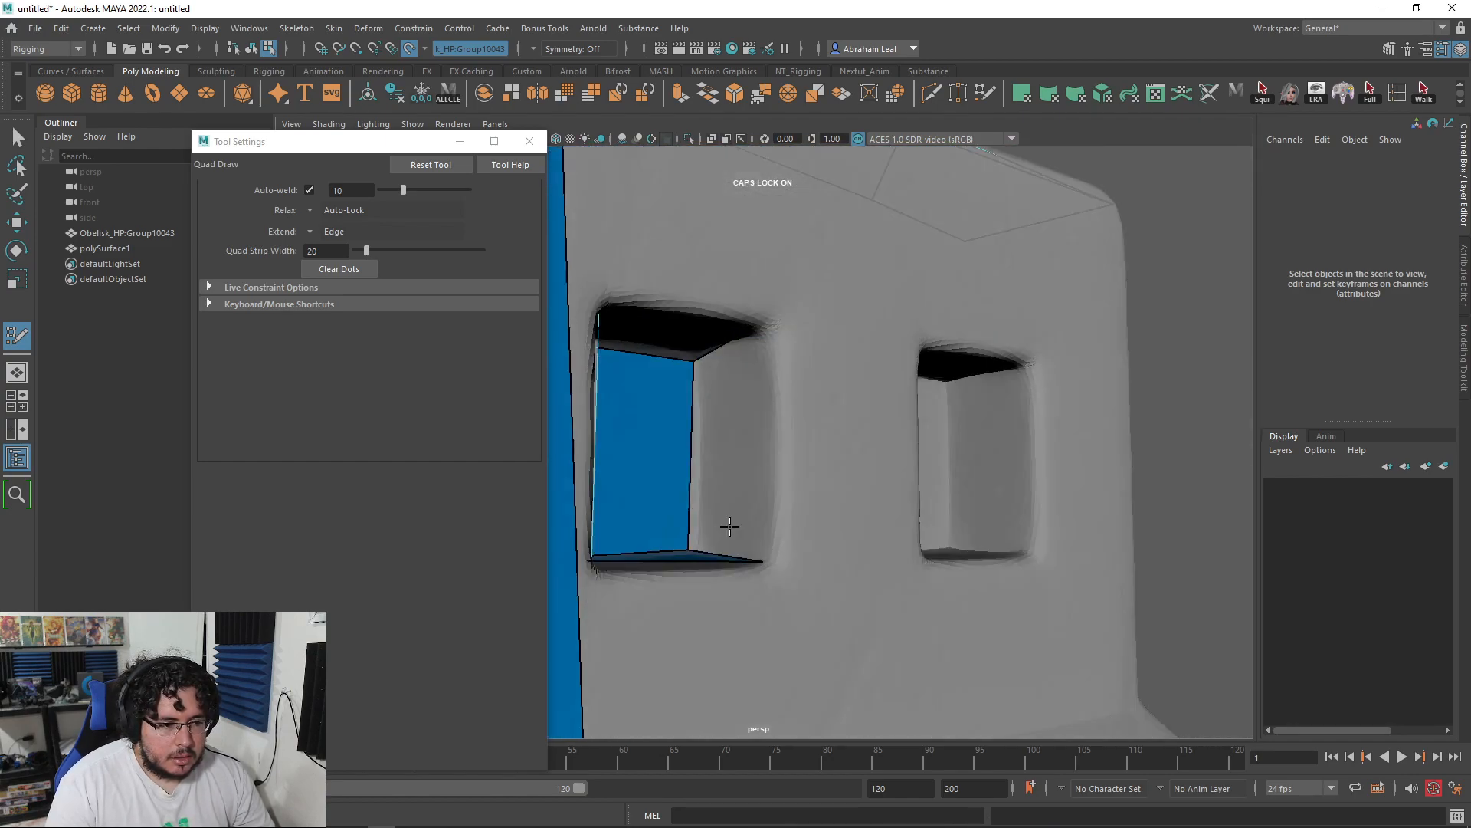
Step: Extrude a quad from the window's inner edge and add quads along its top and right side
key(Tab)
drag(691, 429, 756, 387)
drag(757, 518, 757, 587)
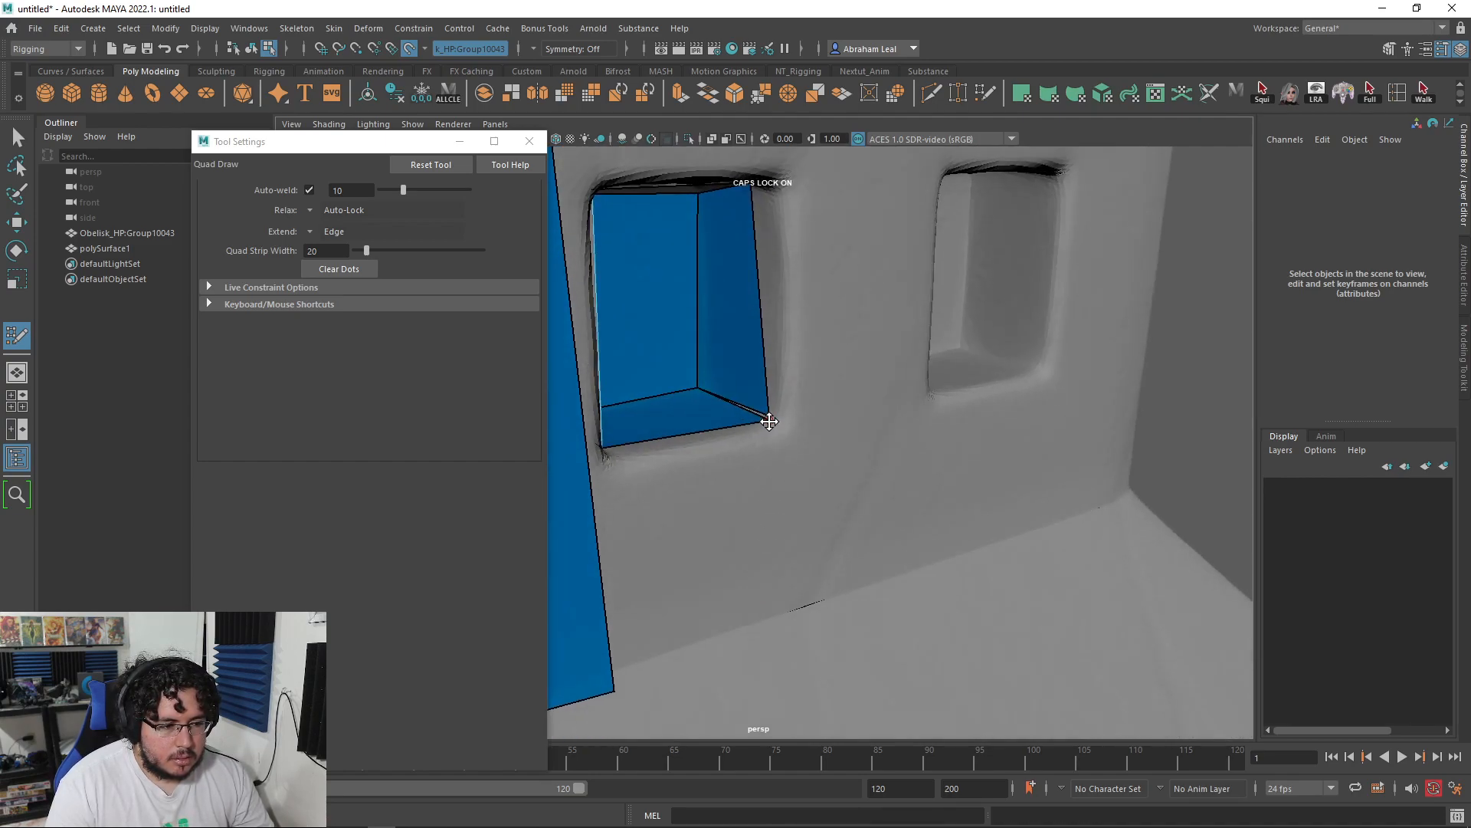
alt+drag(773, 419, 775, 335)
drag(753, 403, 764, 403)
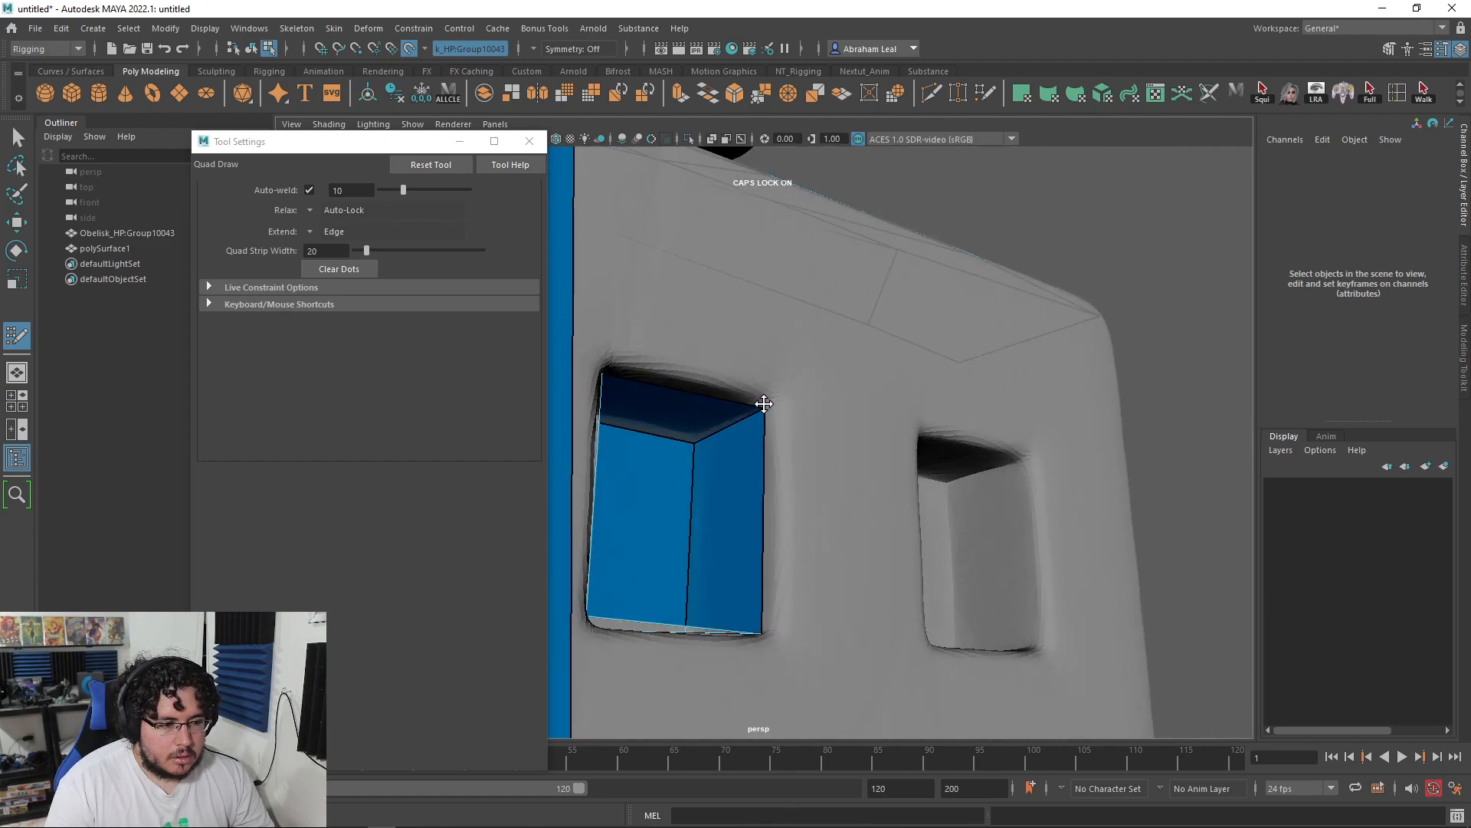
click(609, 343)
shift+click(677, 372)
click(786, 640)
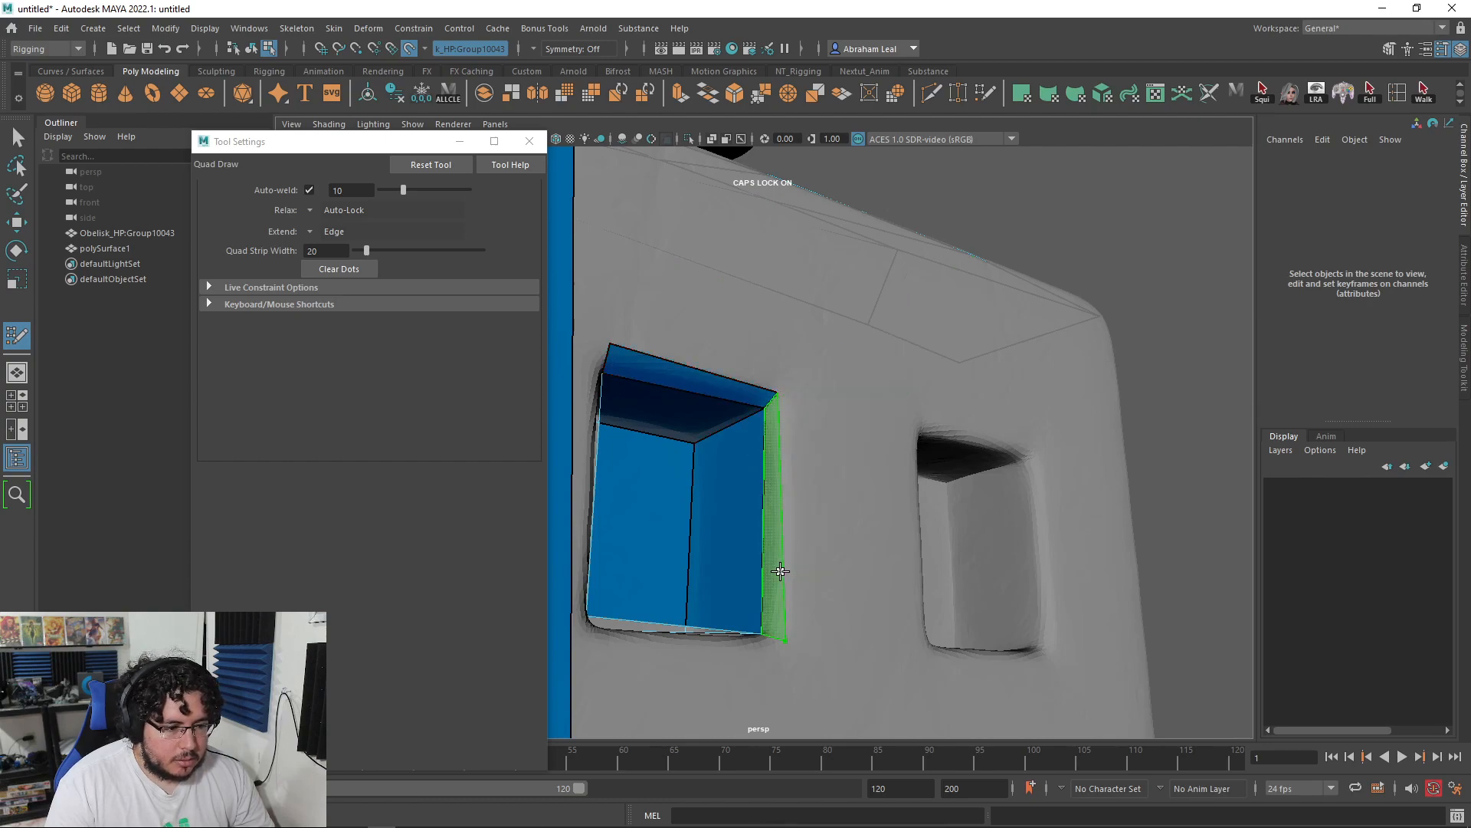
shift+click(779, 565)
drag(775, 398, 784, 389)
Step: Fill the quads on the window's left side and pull their corners outward to fit the frame
alt+middle_drag(786, 483, 854, 430)
alt+drag(854, 430, 892, 467)
shift+click(910, 439)
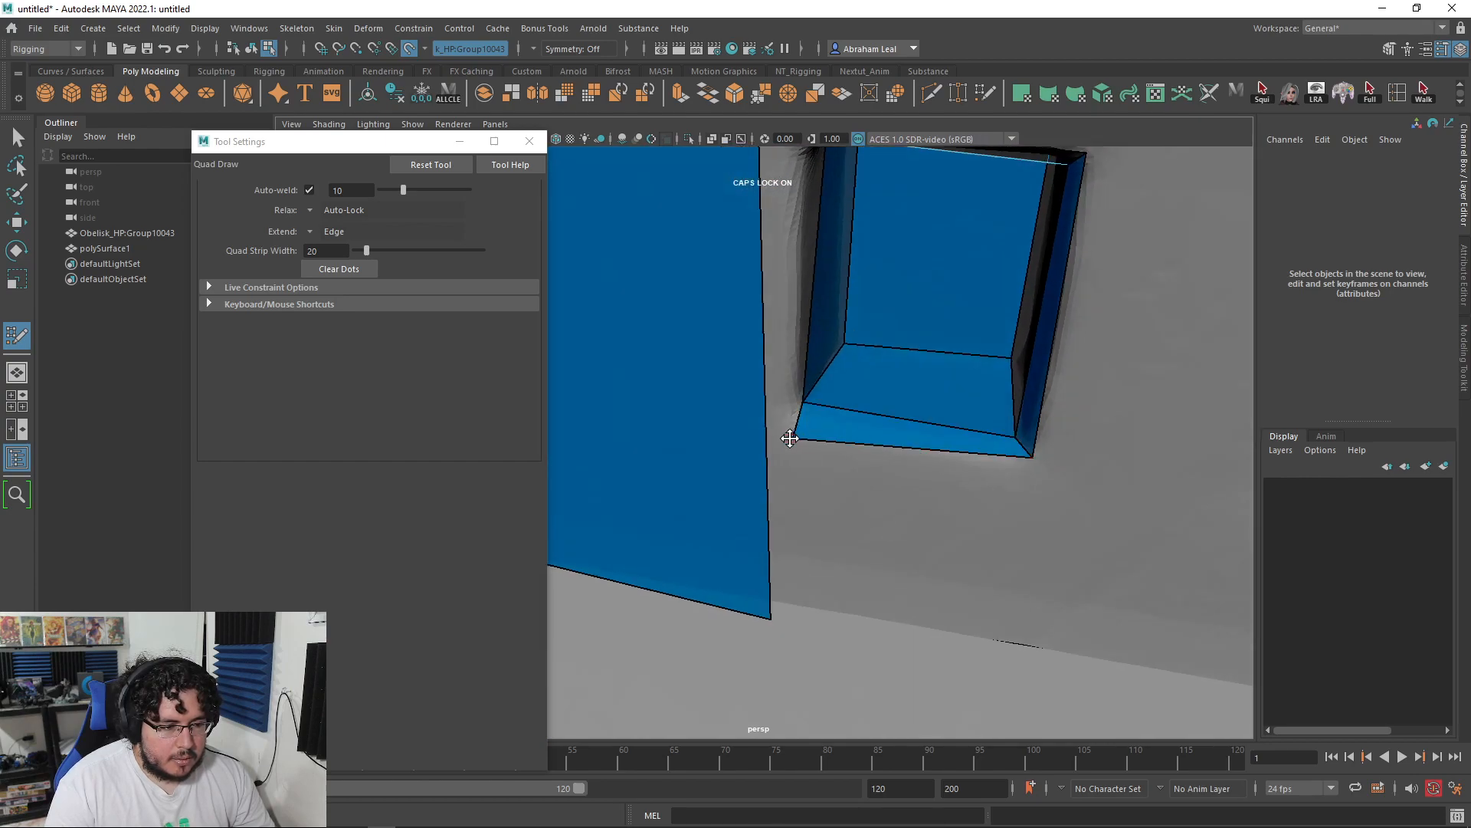
drag(1032, 457, 887, 378)
shift+click(894, 410)
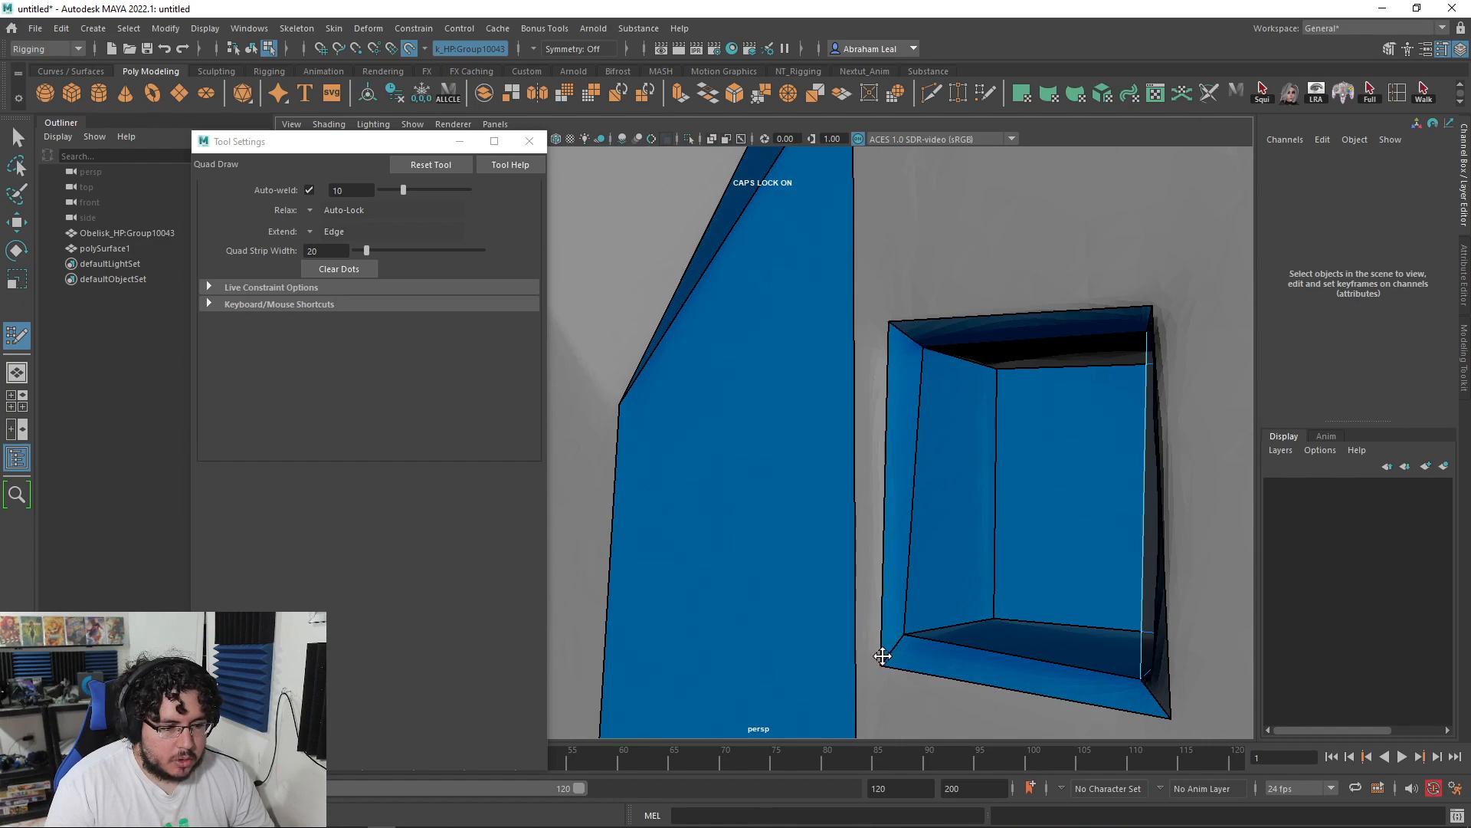
drag(889, 326, 882, 323)
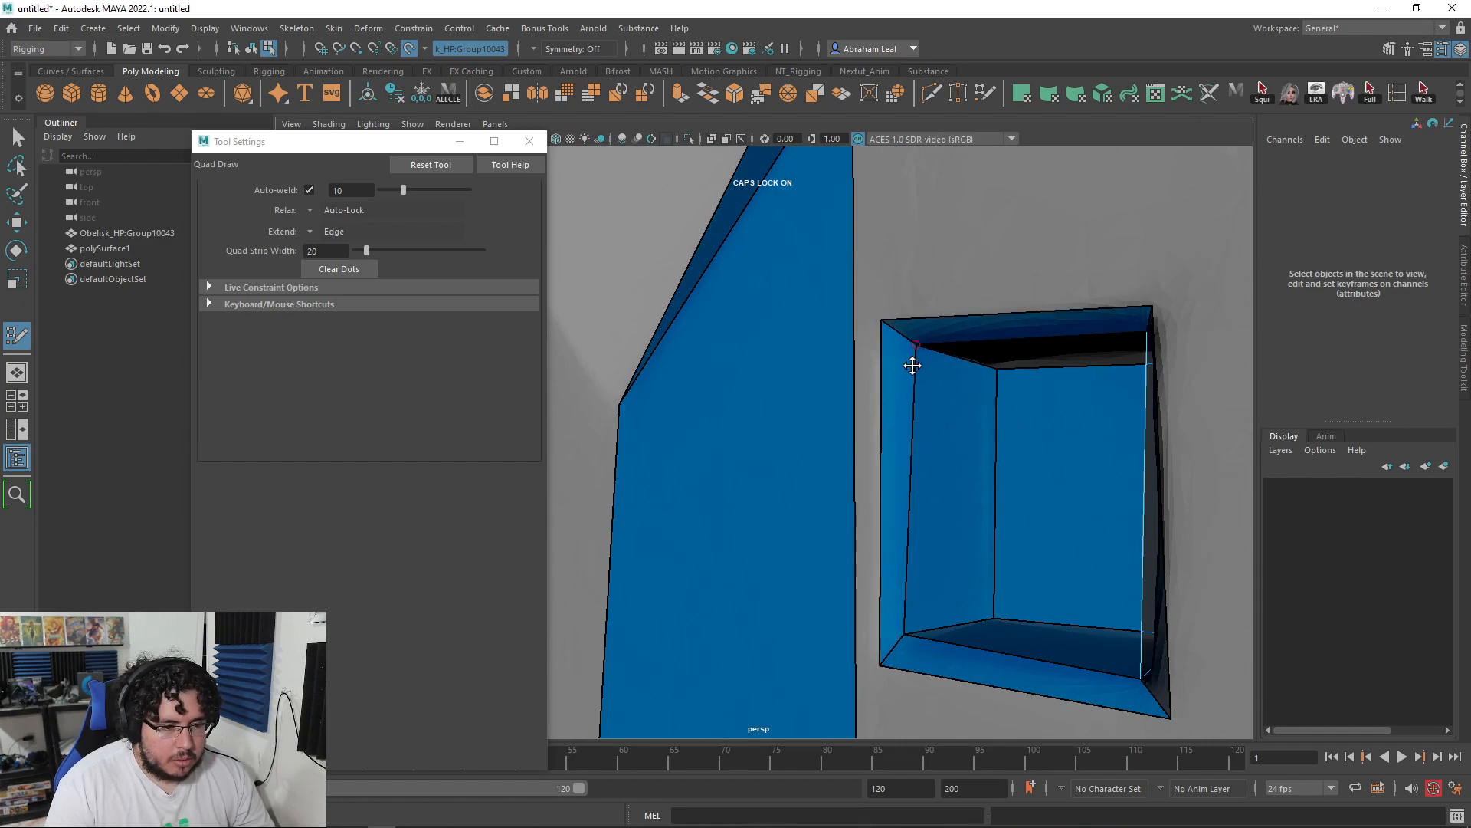
scroll(905, 369, down, 6)
alt+drag(870, 431, 877, 383)
Step: Fill the quads above and below the window and add two edge loops across the left quad
shift+click(878, 355)
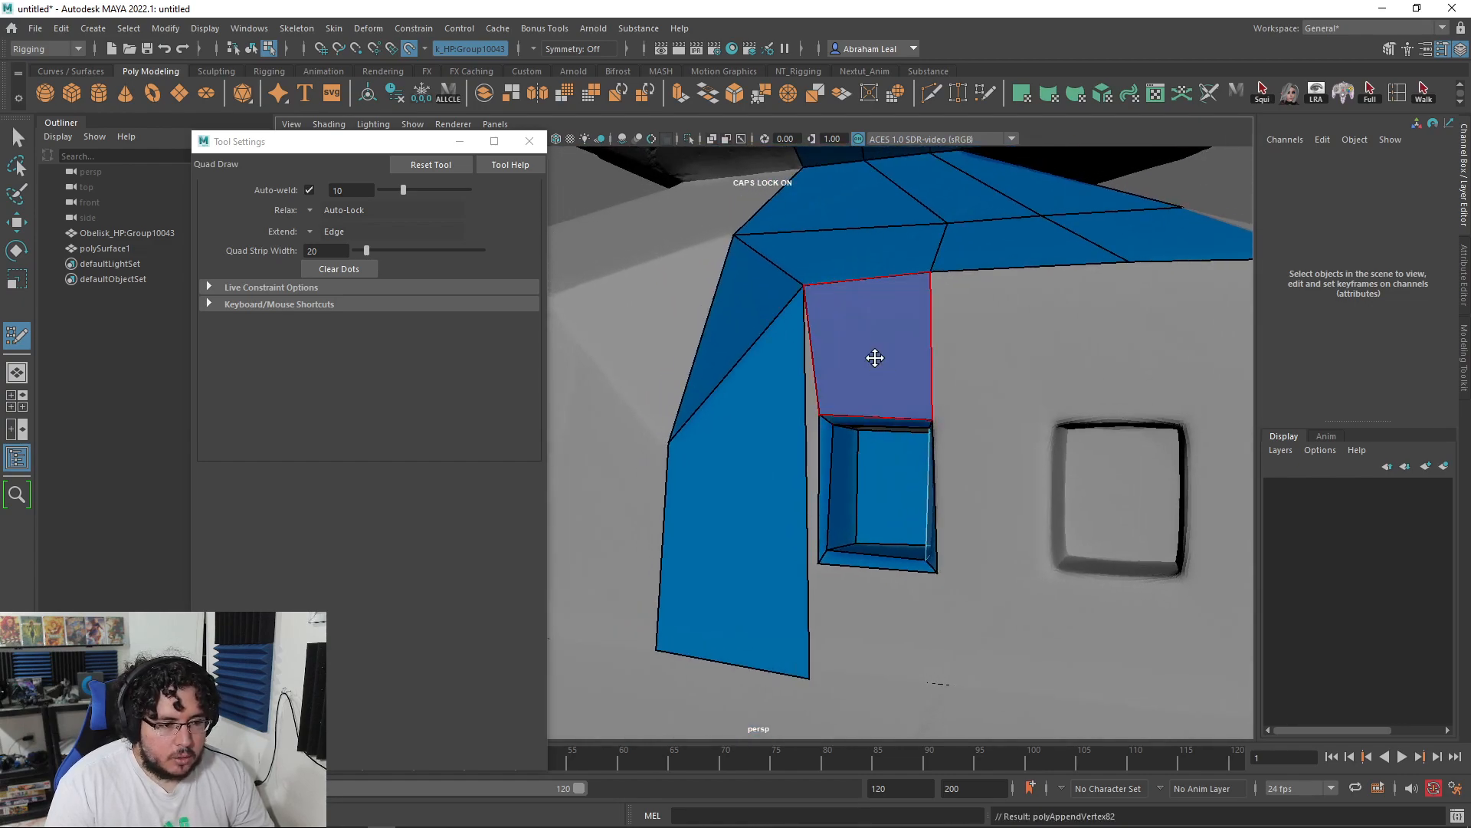
alt+drag(814, 460, 854, 378)
shift+click(904, 543)
ctrl+click(838, 502)
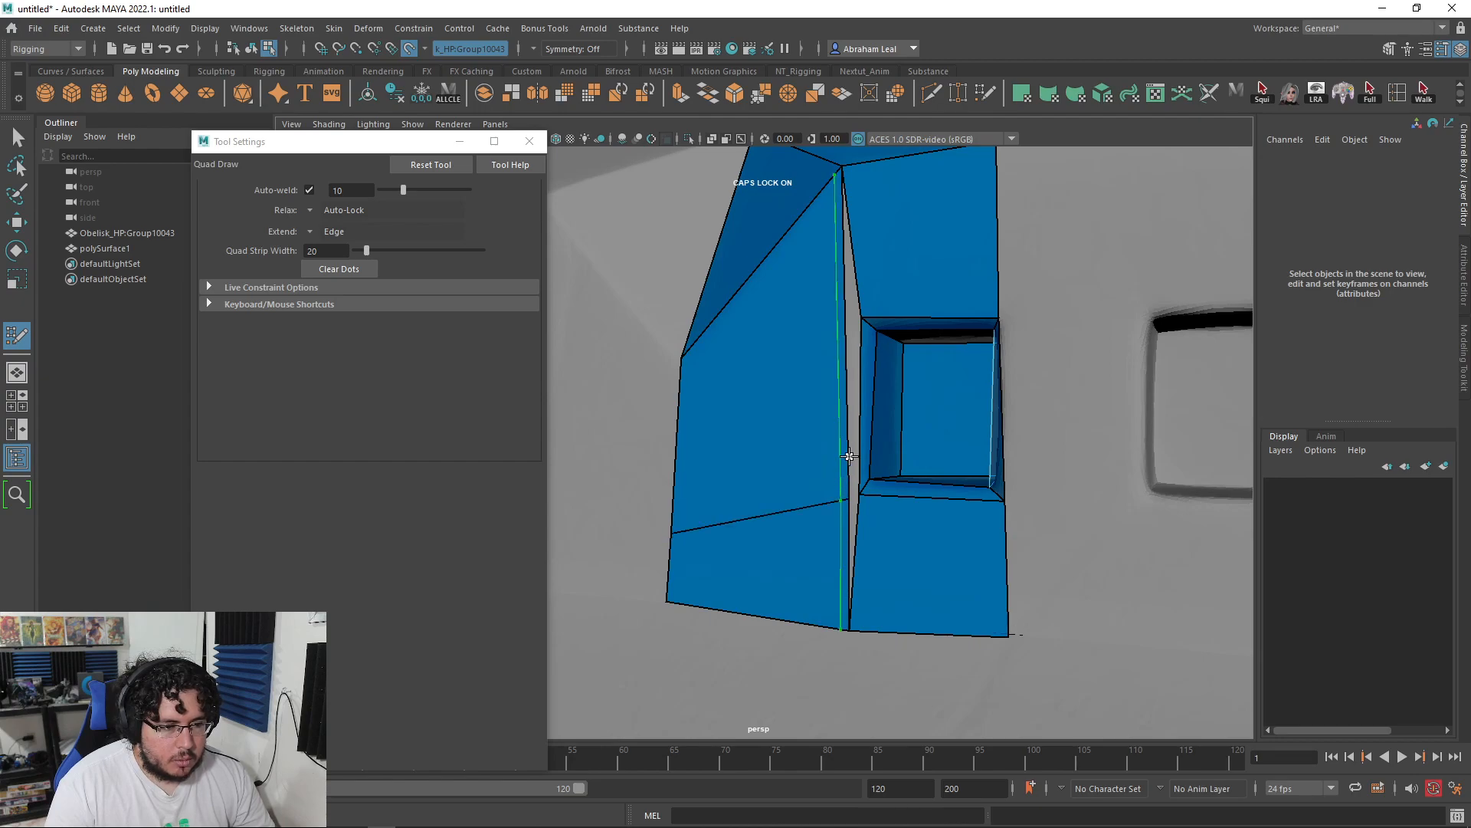
ctrl+click(837, 319)
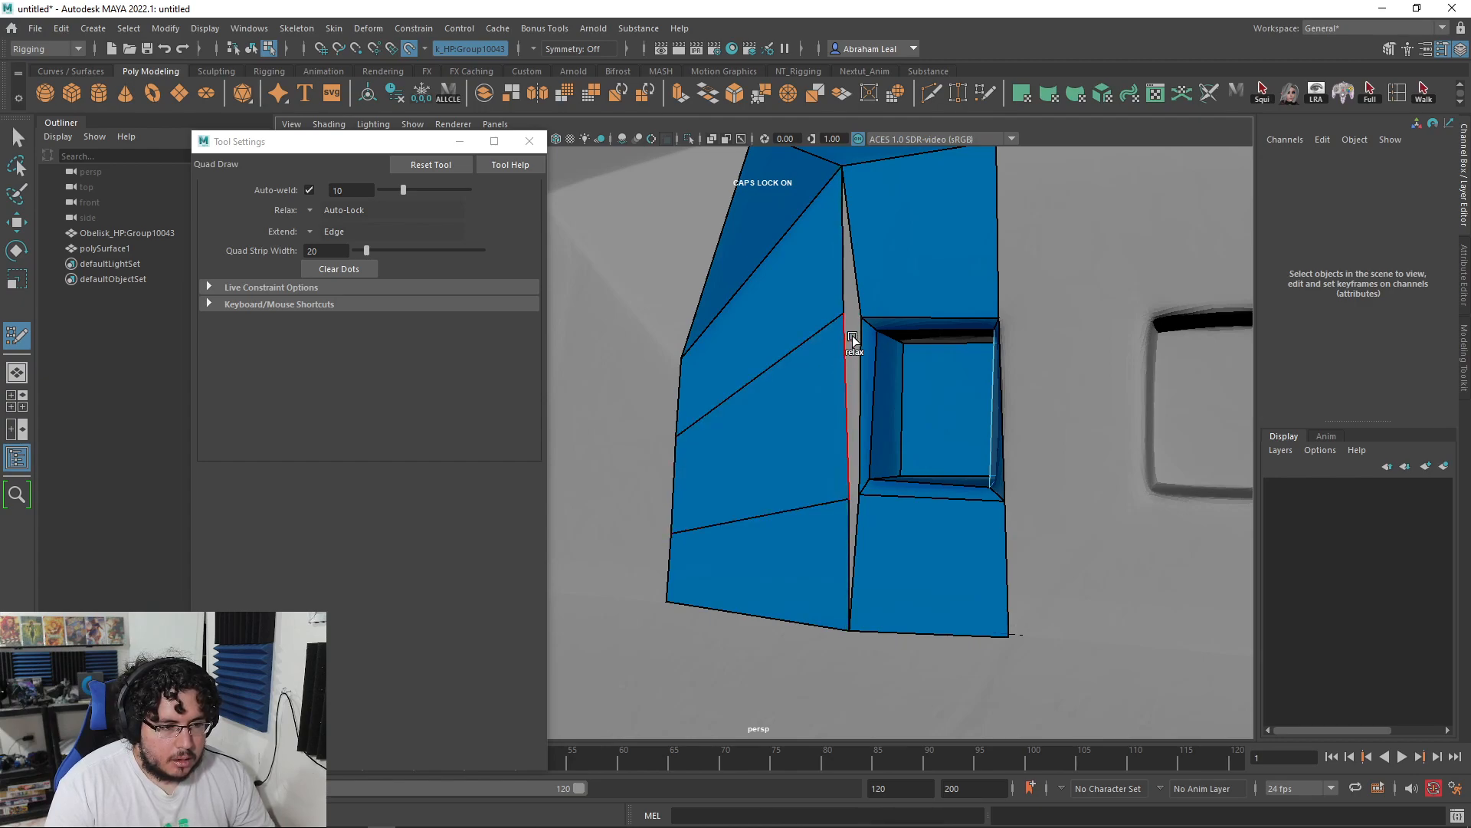
Step: Close the remaining gap strip, the triangular gap and the last opening beside the window with faces
alt+middle_drag(852, 340, 857, 360)
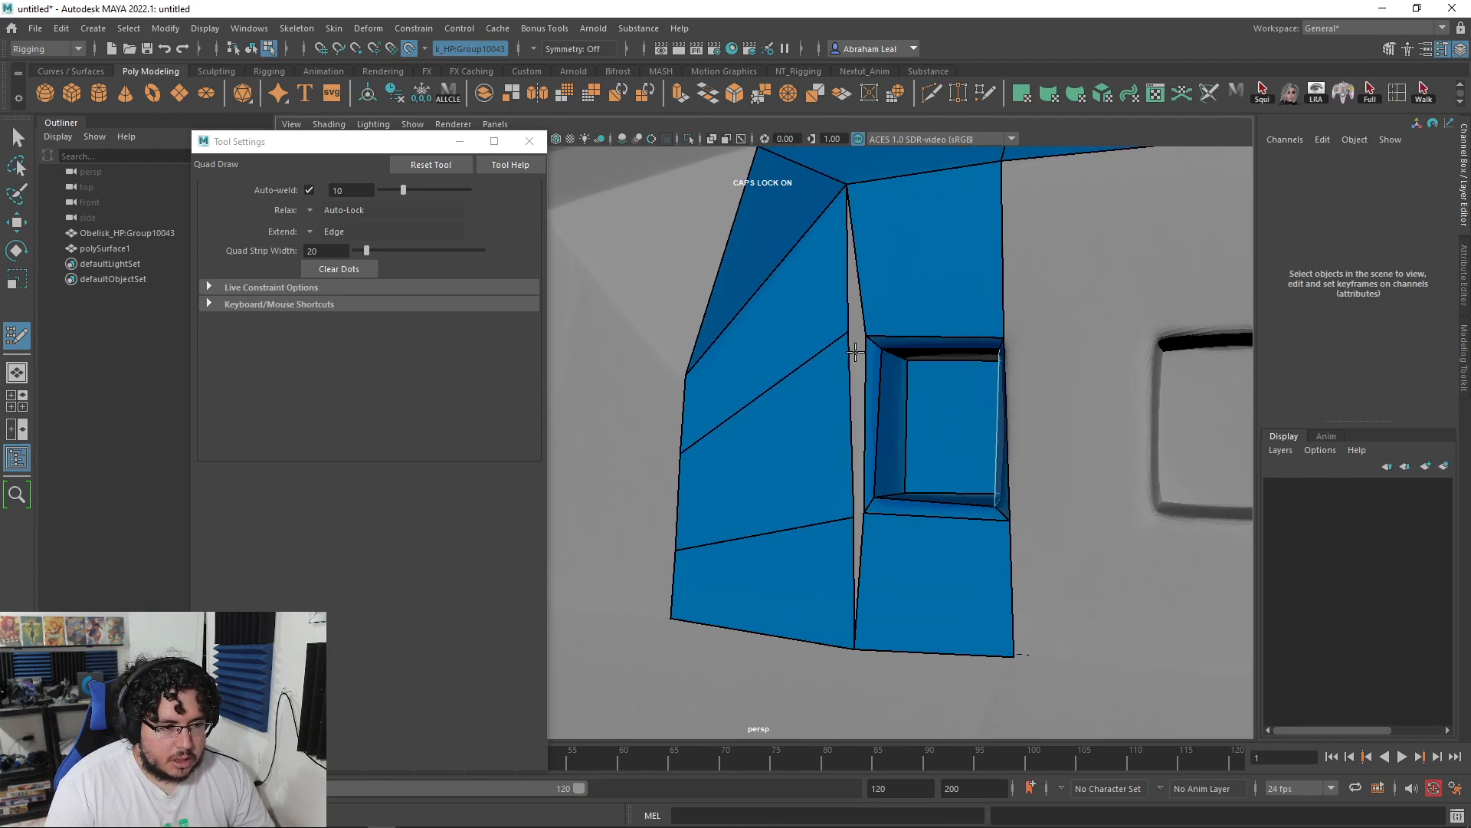
shift+click(857, 351)
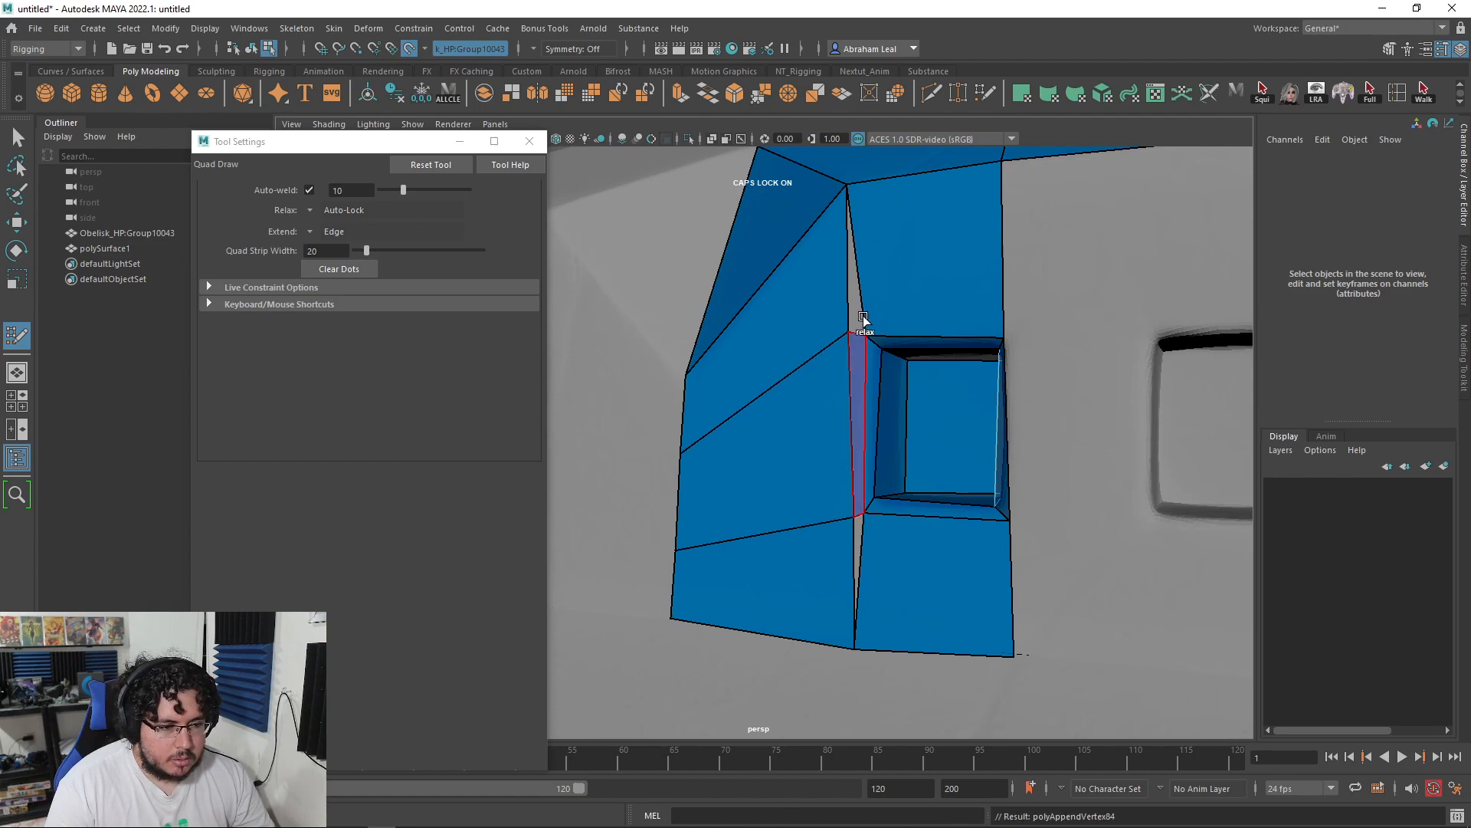
alt+middle_drag(856, 313, 854, 418)
alt+right_drag(854, 418, 969, 543)
shift+click(895, 396)
alt+middle_drag(893, 499, 898, 335)
shift+click(905, 550)
alt+right_drag(904, 550, 815, 511)
alt+drag(815, 510, 942, 486)
Step: Slide the strip's border vertices into the bottom-left corner, then pull back to view the whole building
drag(766, 434, 766, 353)
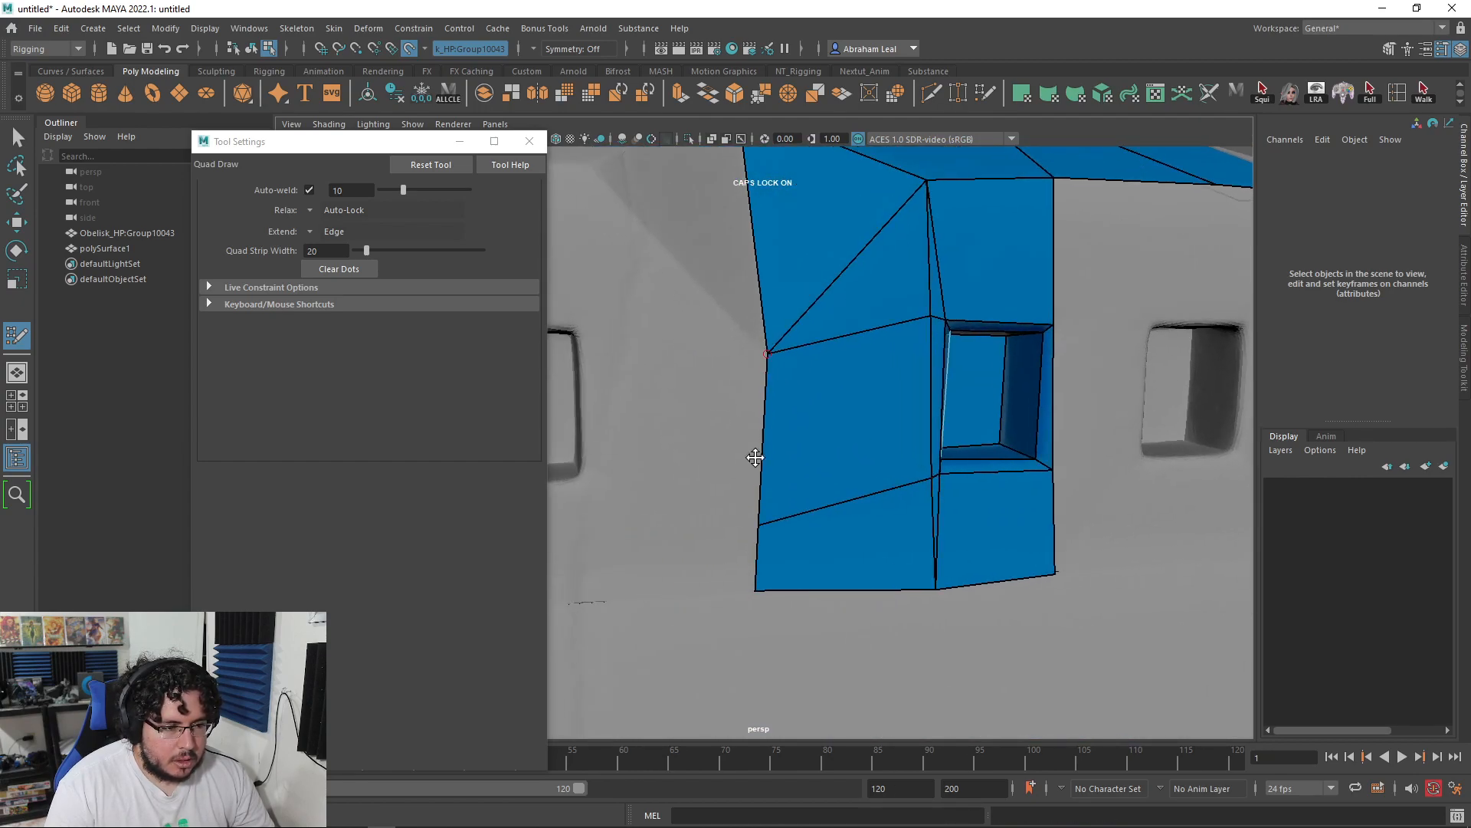
drag(761, 534, 765, 587)
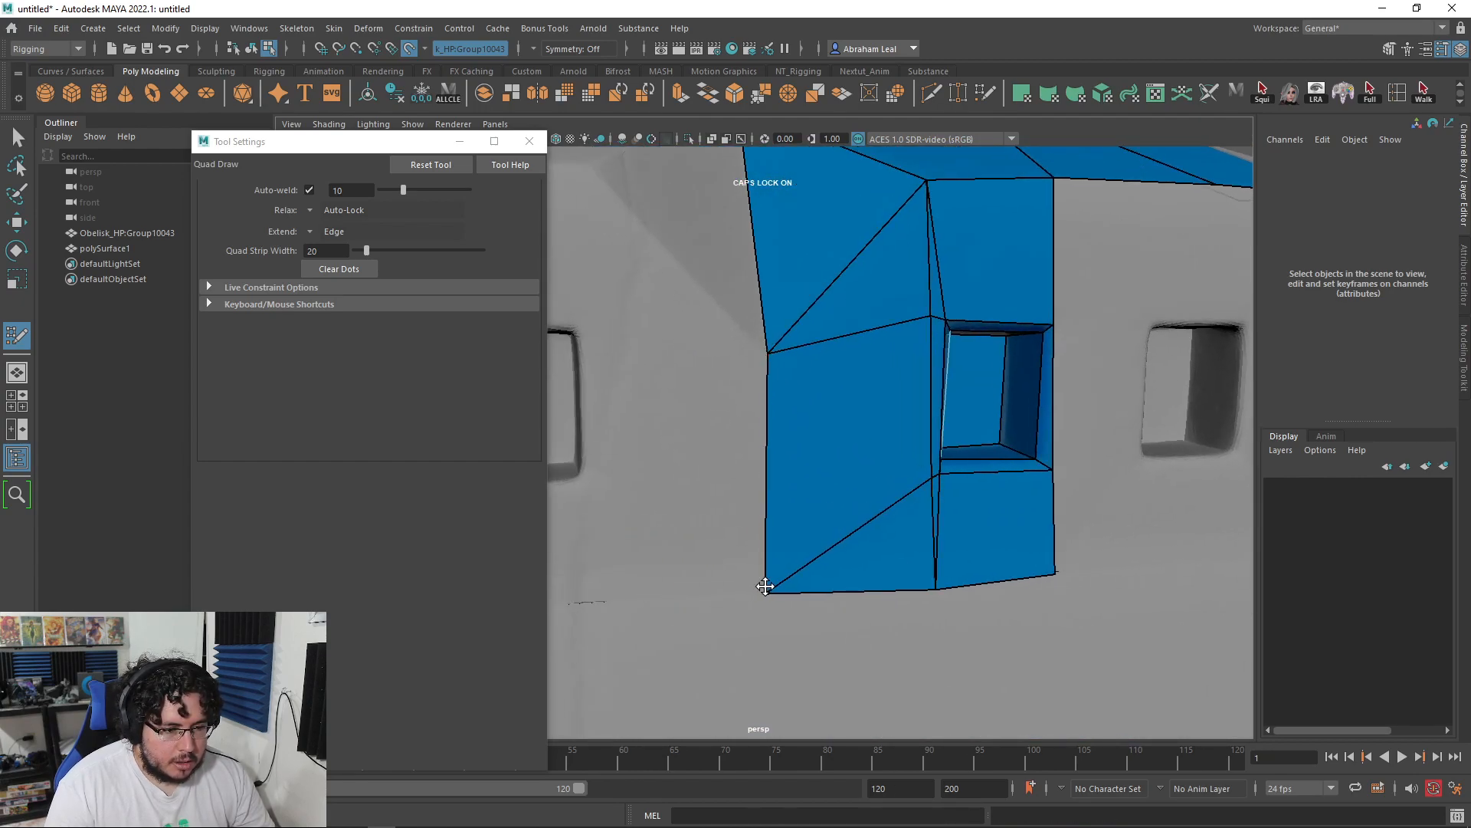
alt+drag(982, 587, 953, 585)
alt+middle_drag(953, 585, 835, 496)
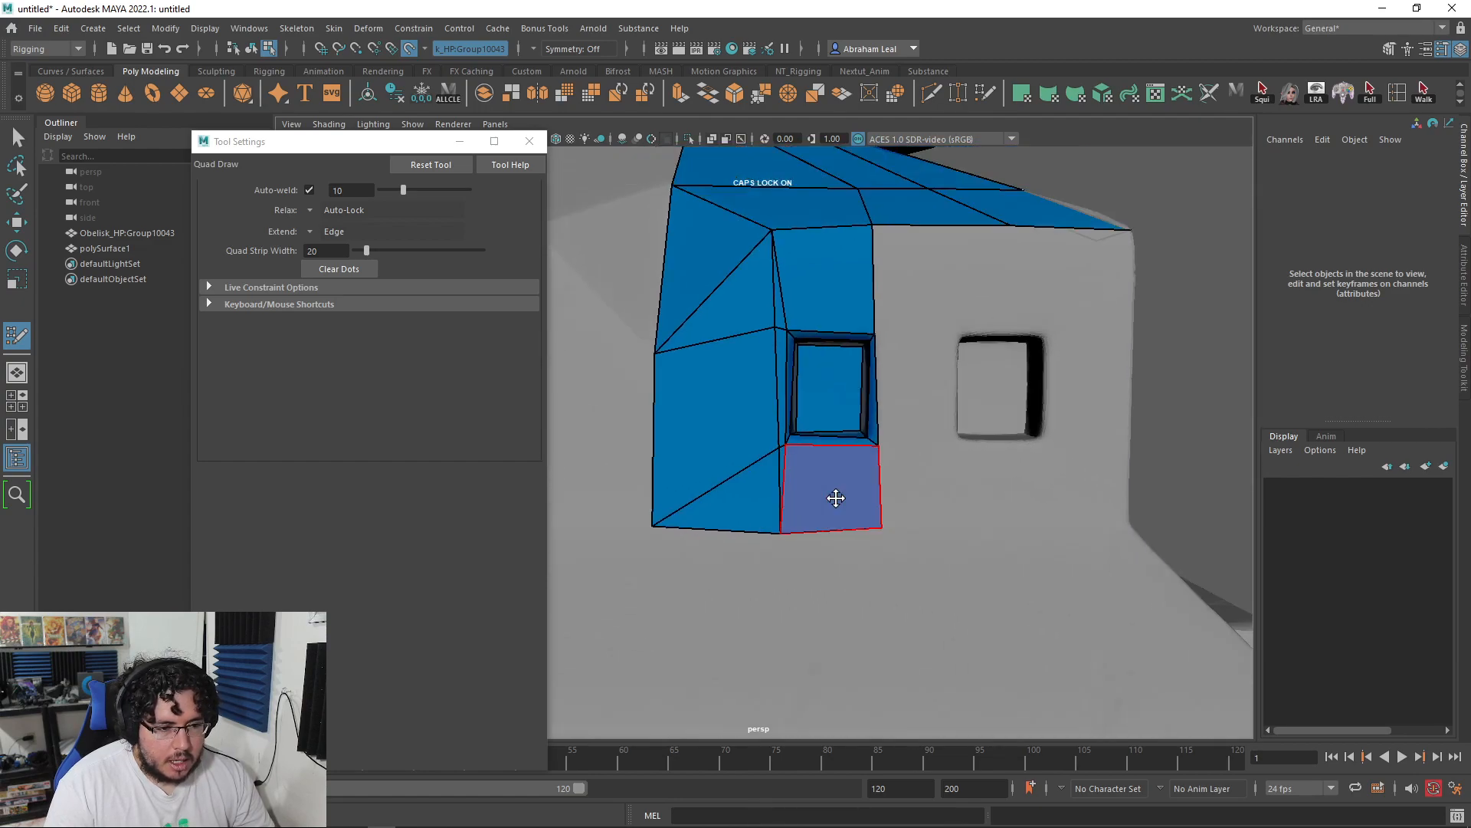
scroll(821, 493, down, 5)
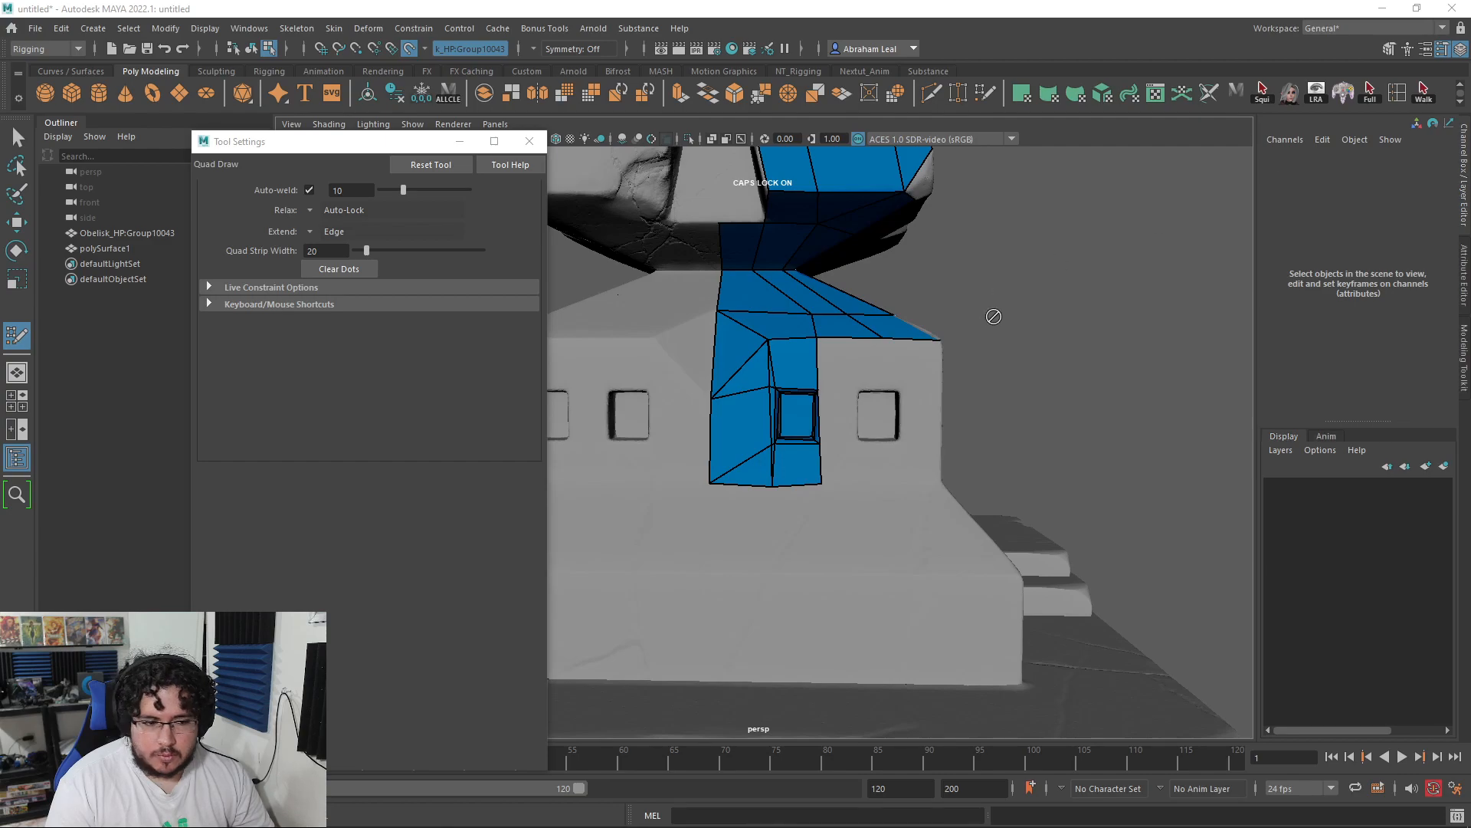
Step: Fill quads beside and below the second window, a triangle above its corner, and the face between windows
scroll(992, 316, up, 5)
alt+drag(935, 341, 956, 334)
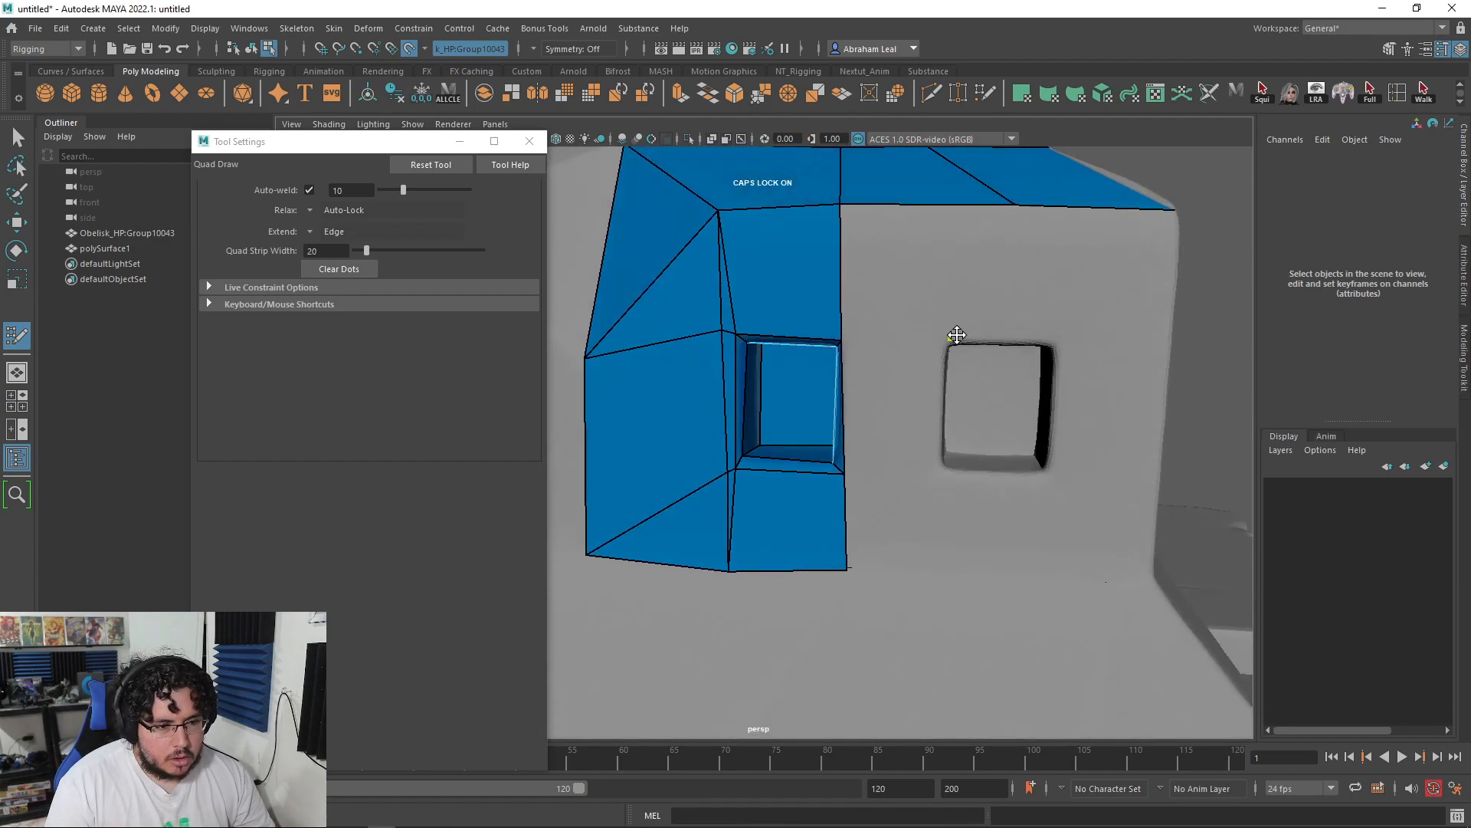
shift+click(906, 275)
alt+drag(905, 275, 901, 395)
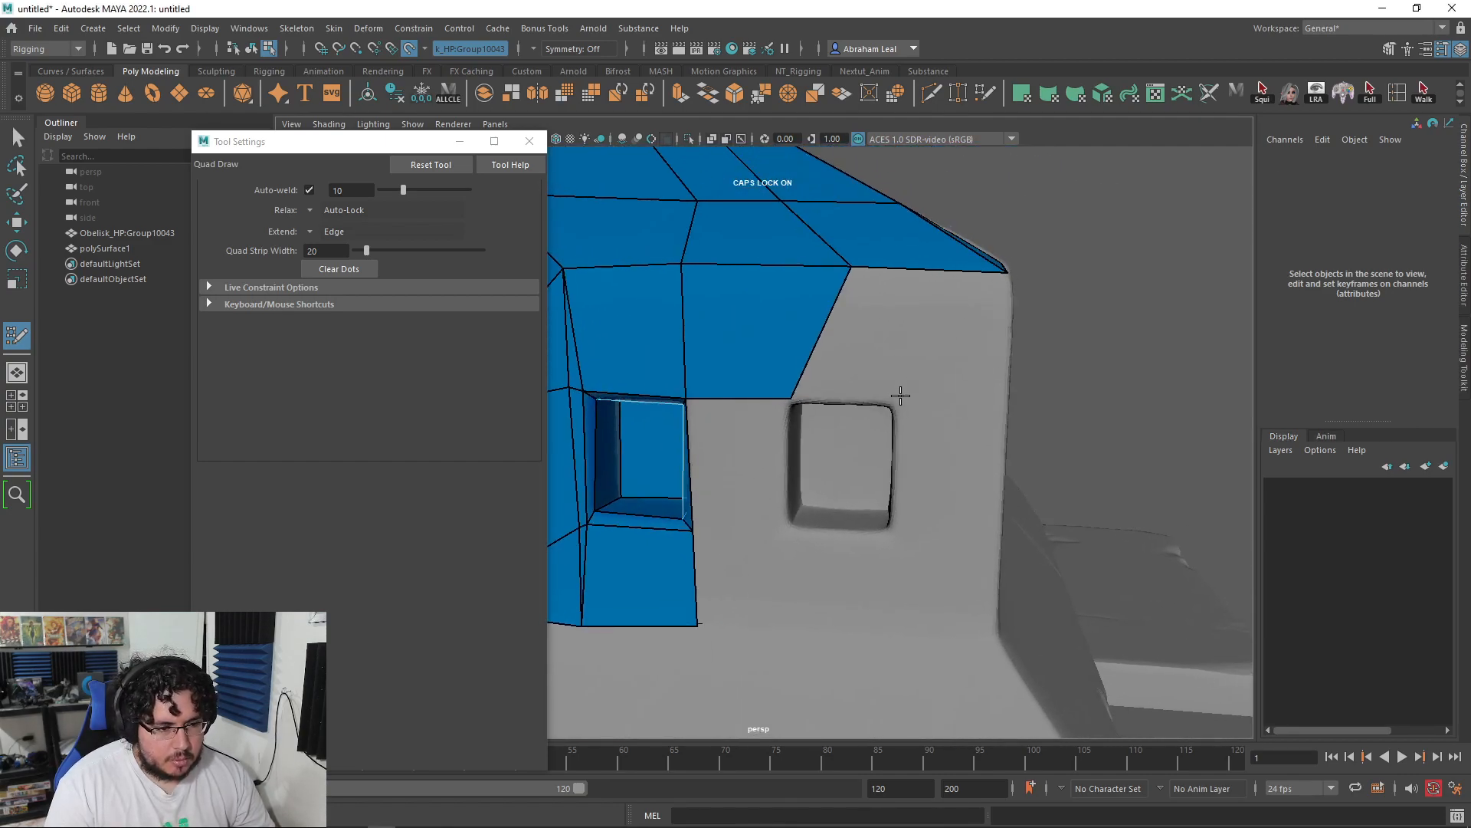
shift+click(885, 348)
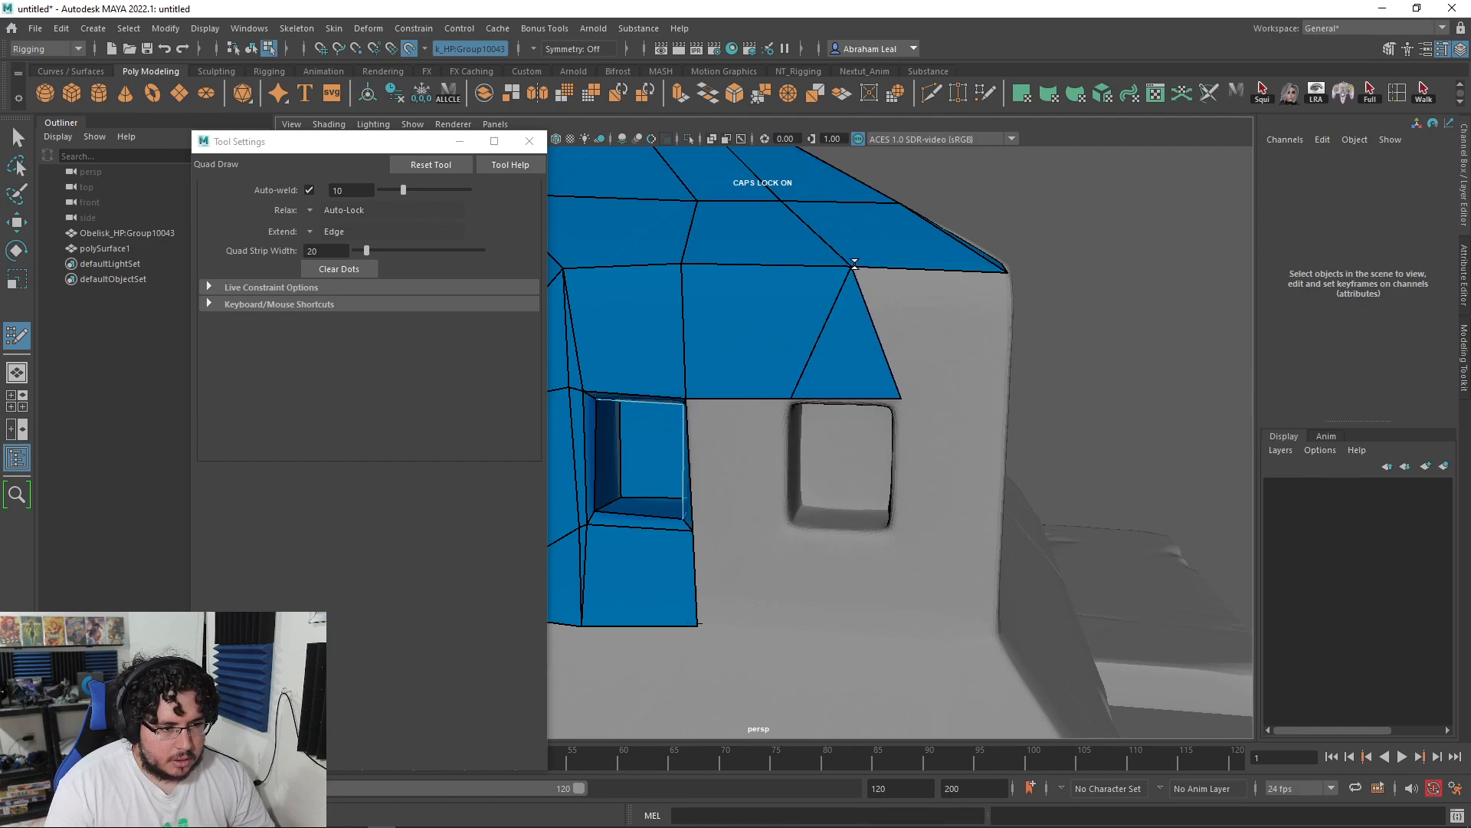
alt+drag(887, 410, 882, 340)
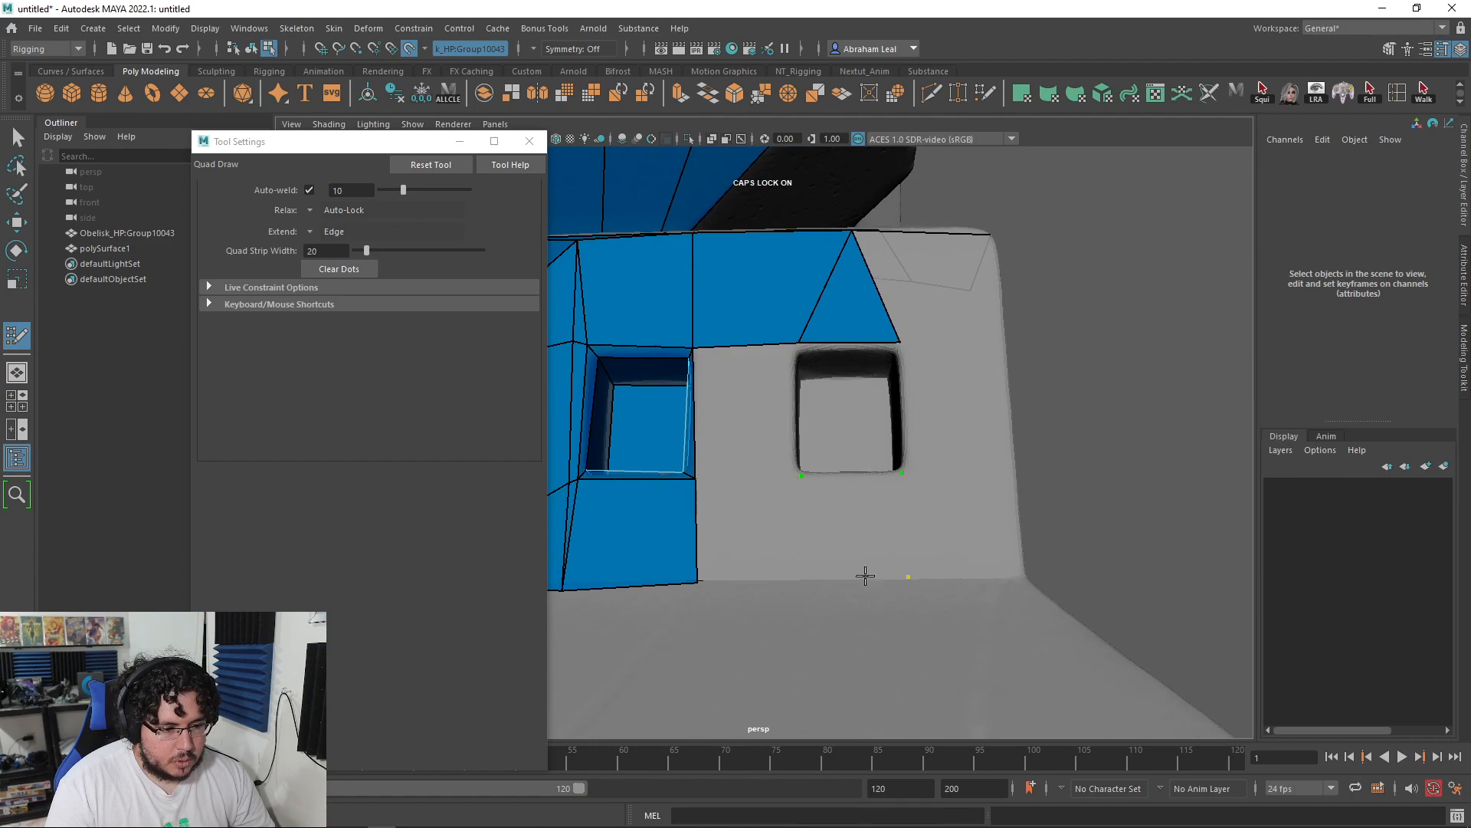
shift+click(840, 545)
shift+click(751, 545)
mouse_move(771, 470)
alt+mouse_down()
mouse_move(768, 407)
mouse_move(789, 421)
alt+mouse_up()
shift+click(771, 405)
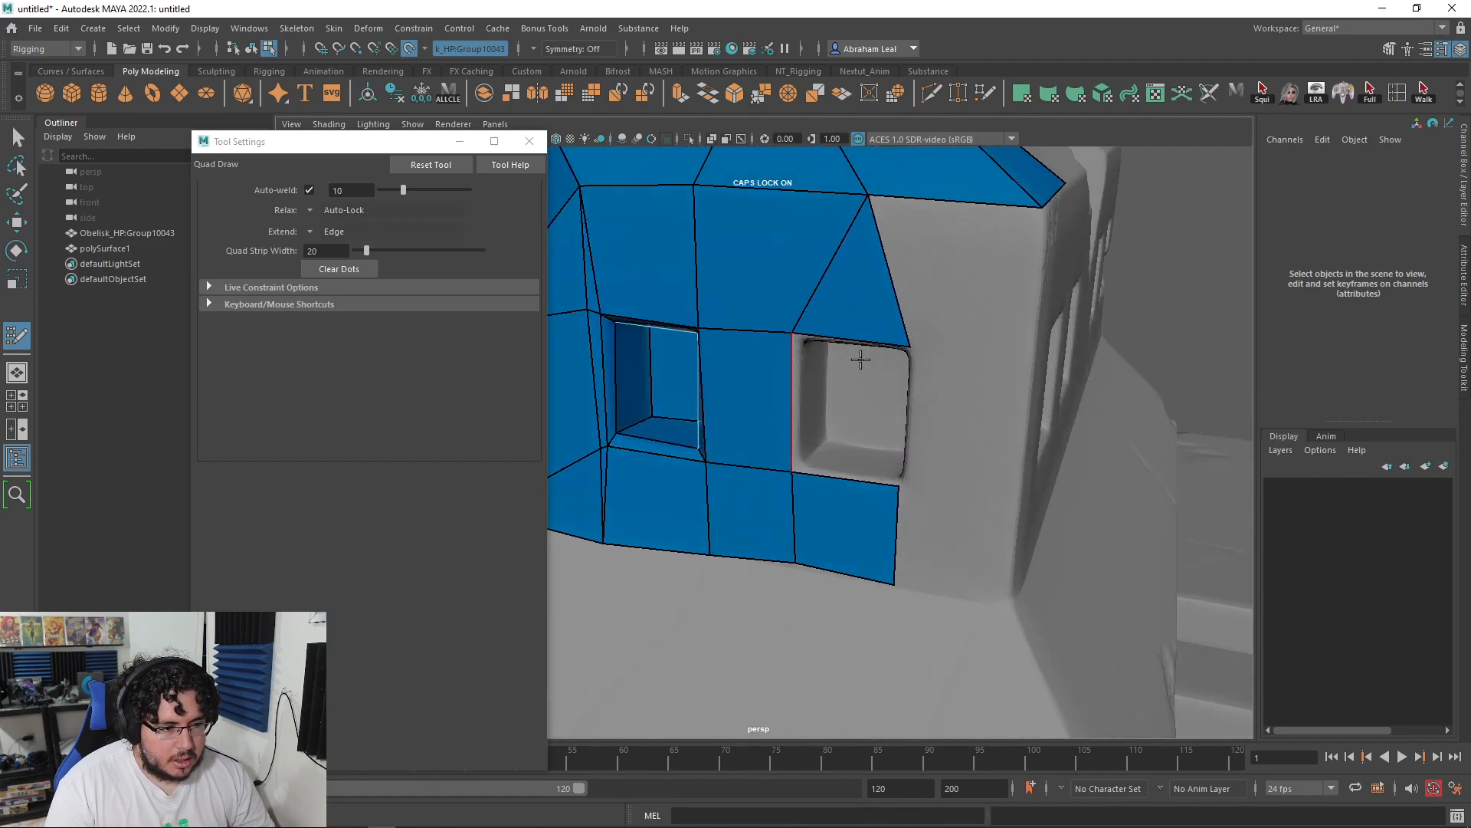
alt+drag(785, 474, 817, 477)
Step: Add quads above and along the bottom of the right window plus its left and right inner faces
click(967, 284)
shift+click(894, 277)
click(822, 469)
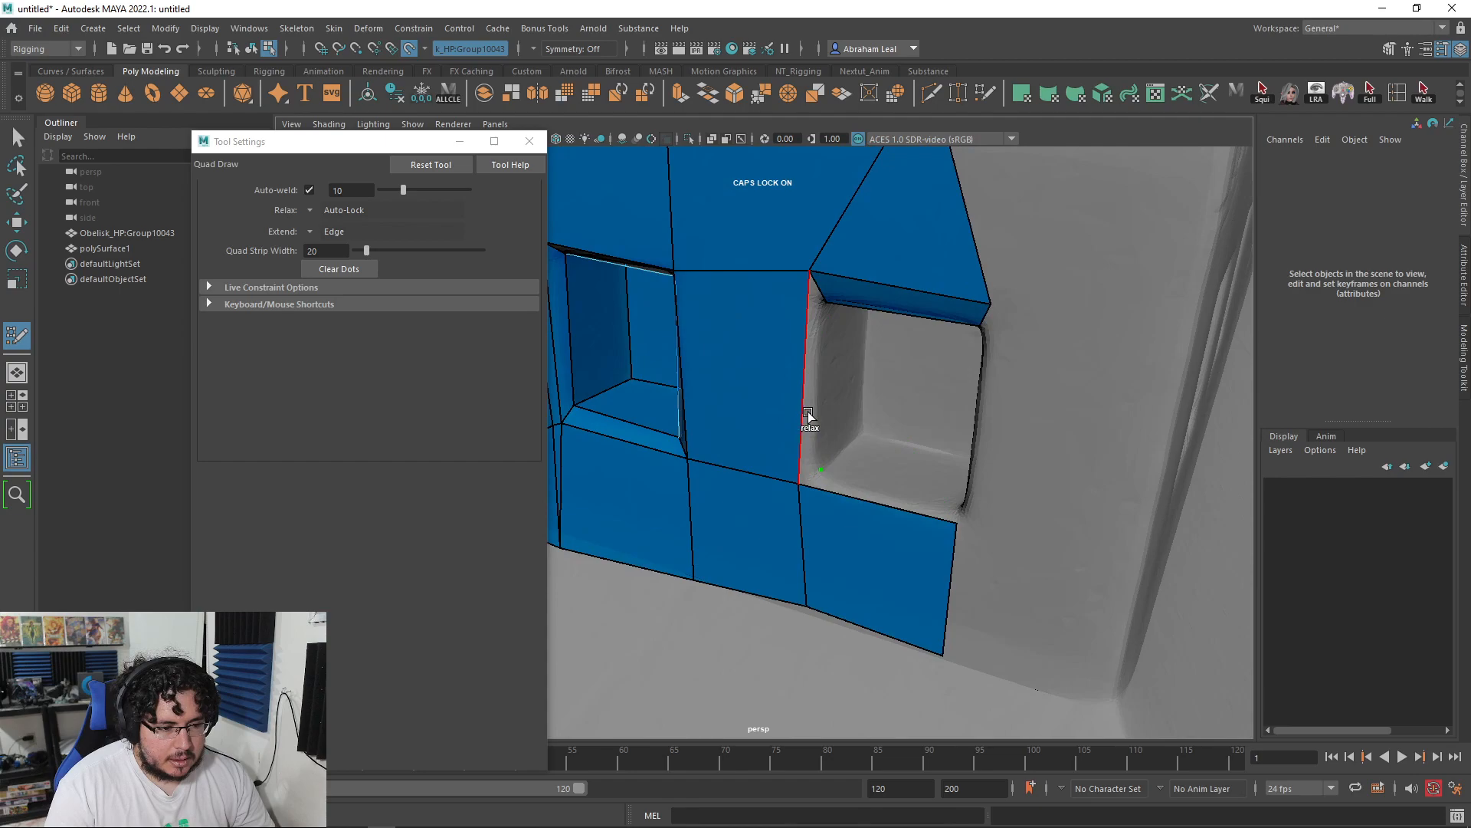
shift+click(811, 418)
shift+click(924, 508)
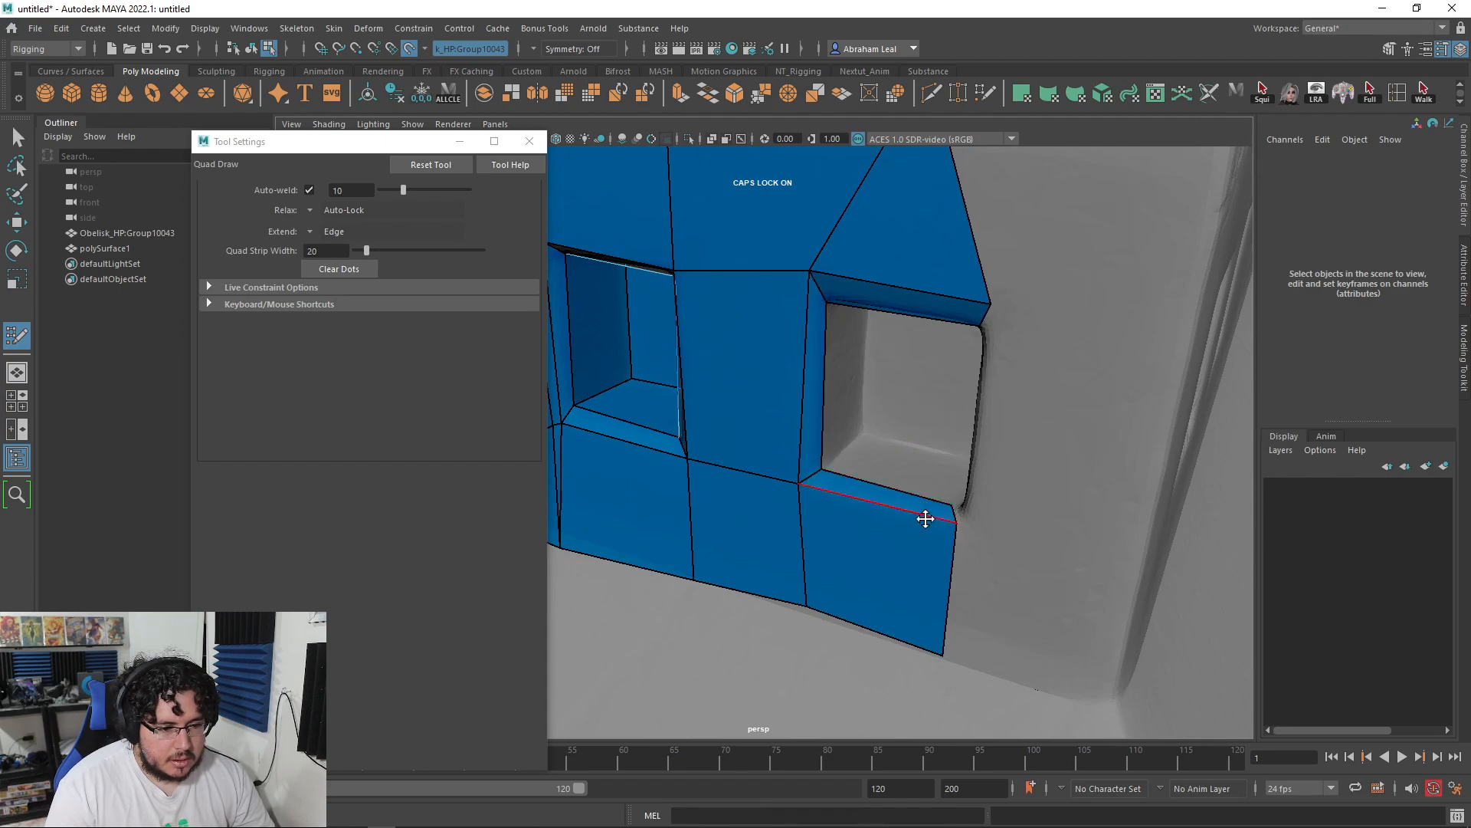
alt+drag(956, 554, 1002, 506)
alt+drag(975, 393, 969, 371)
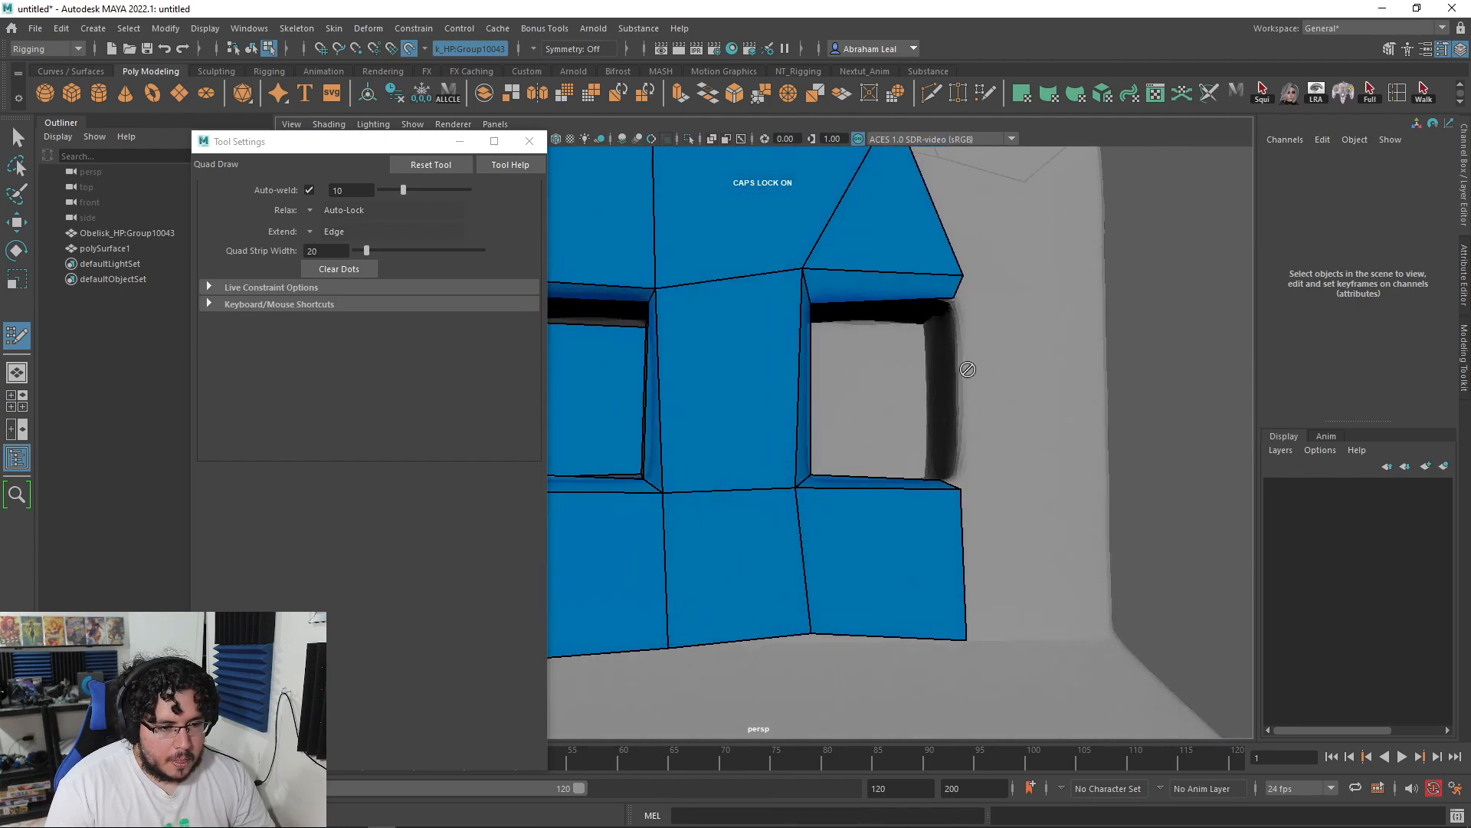
shift+click(952, 479)
drag(961, 487, 966, 488)
drag(964, 277, 849, 356)
Step: Line the window opening's floor, inner right wall and inner top wall with quads
click(929, 420)
shift+click(907, 443)
click(918, 342)
shift+click(926, 411)
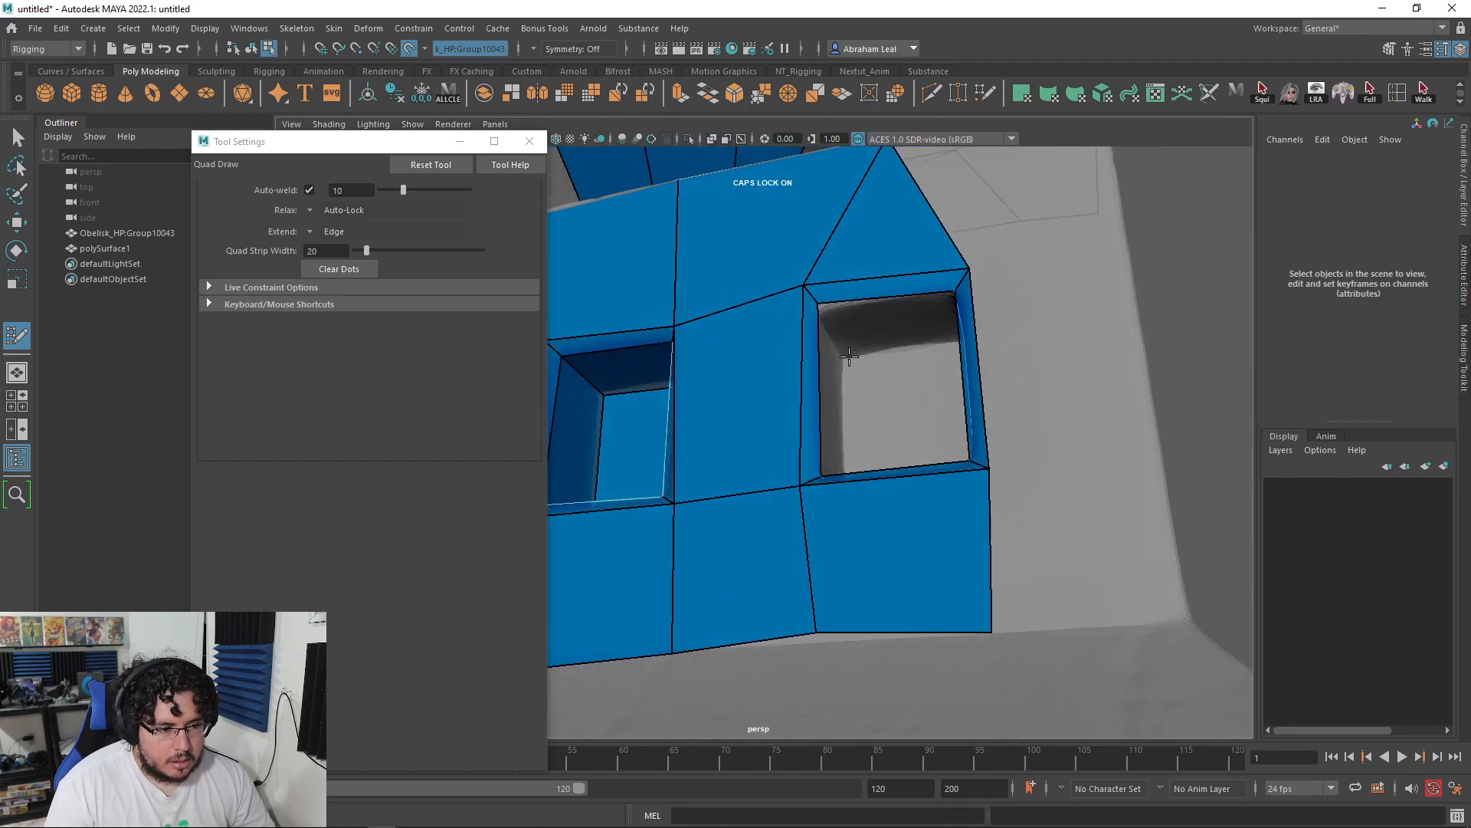
alt+drag(935, 328, 908, 369)
shift+click(891, 344)
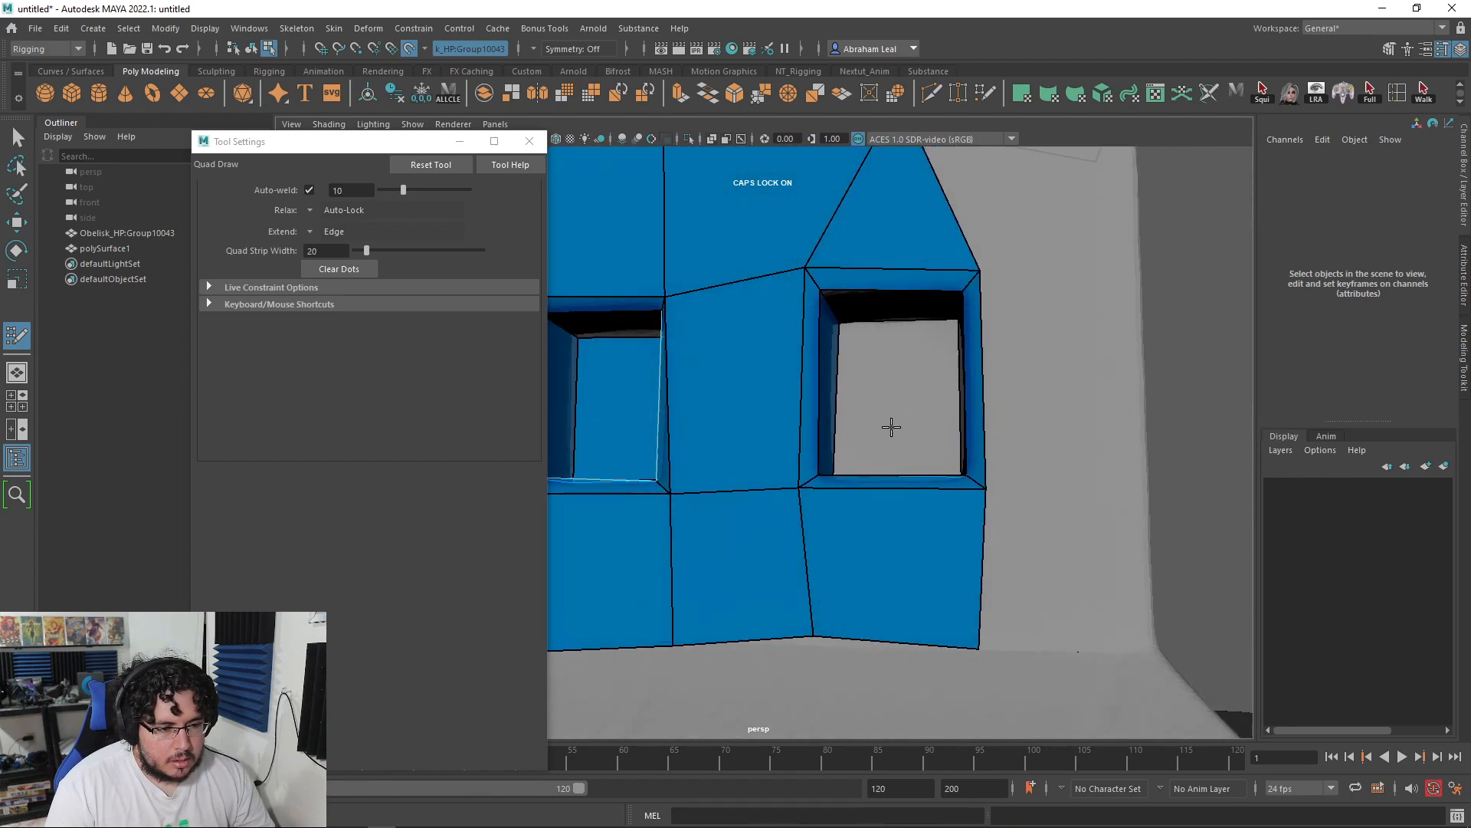
Step: Adjust the new face's corner and snap the ledge vertex onto the window corner to close the gap
alt+drag(892, 422, 892, 373)
alt+right_drag(892, 373, 961, 361)
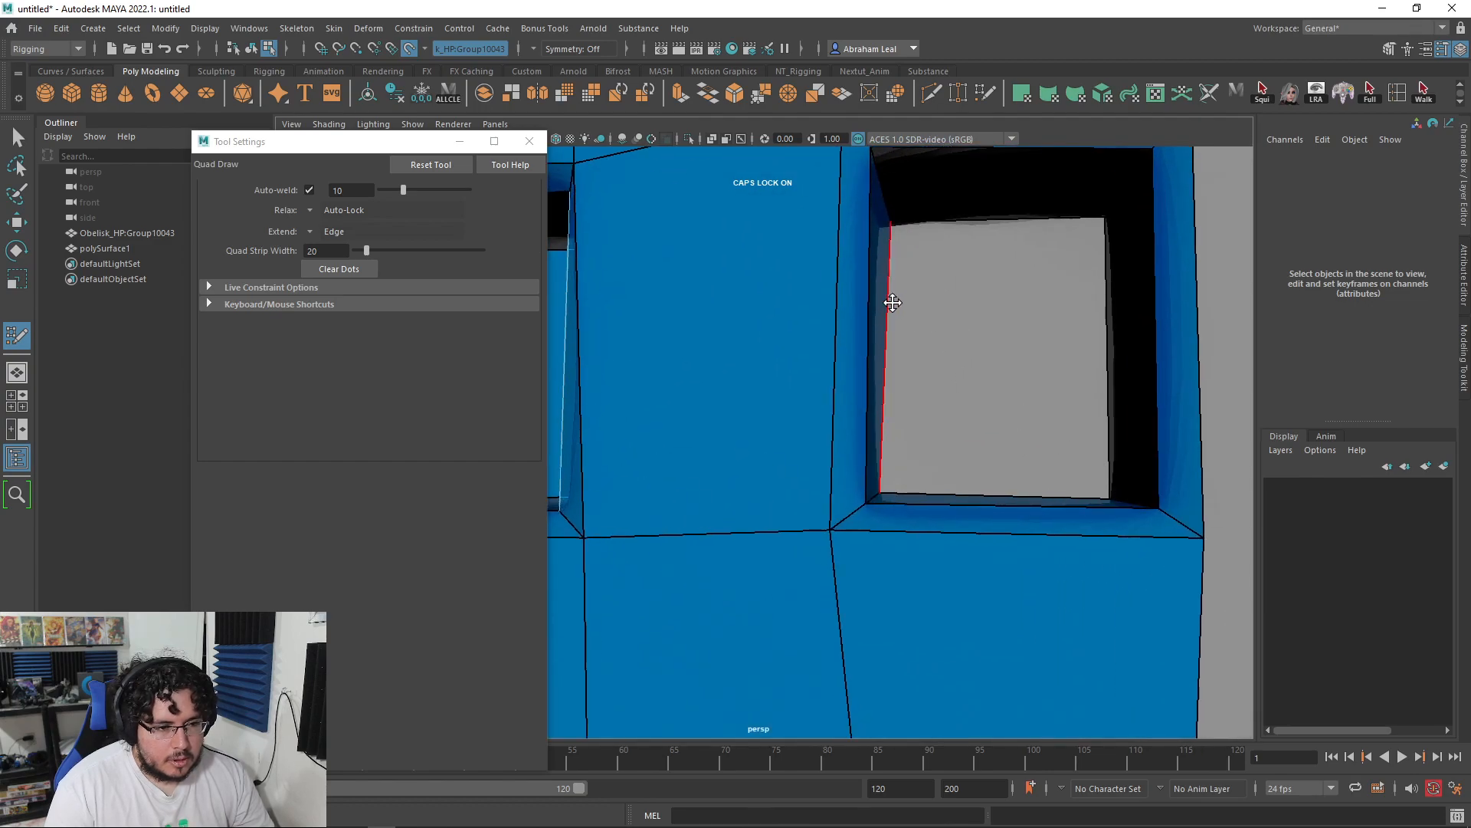
mouse_move(895, 302)
mouse_down()
mouse_move(1103, 311)
mouse_move(1098, 299)
mouse_up()
key(ctrl+z)
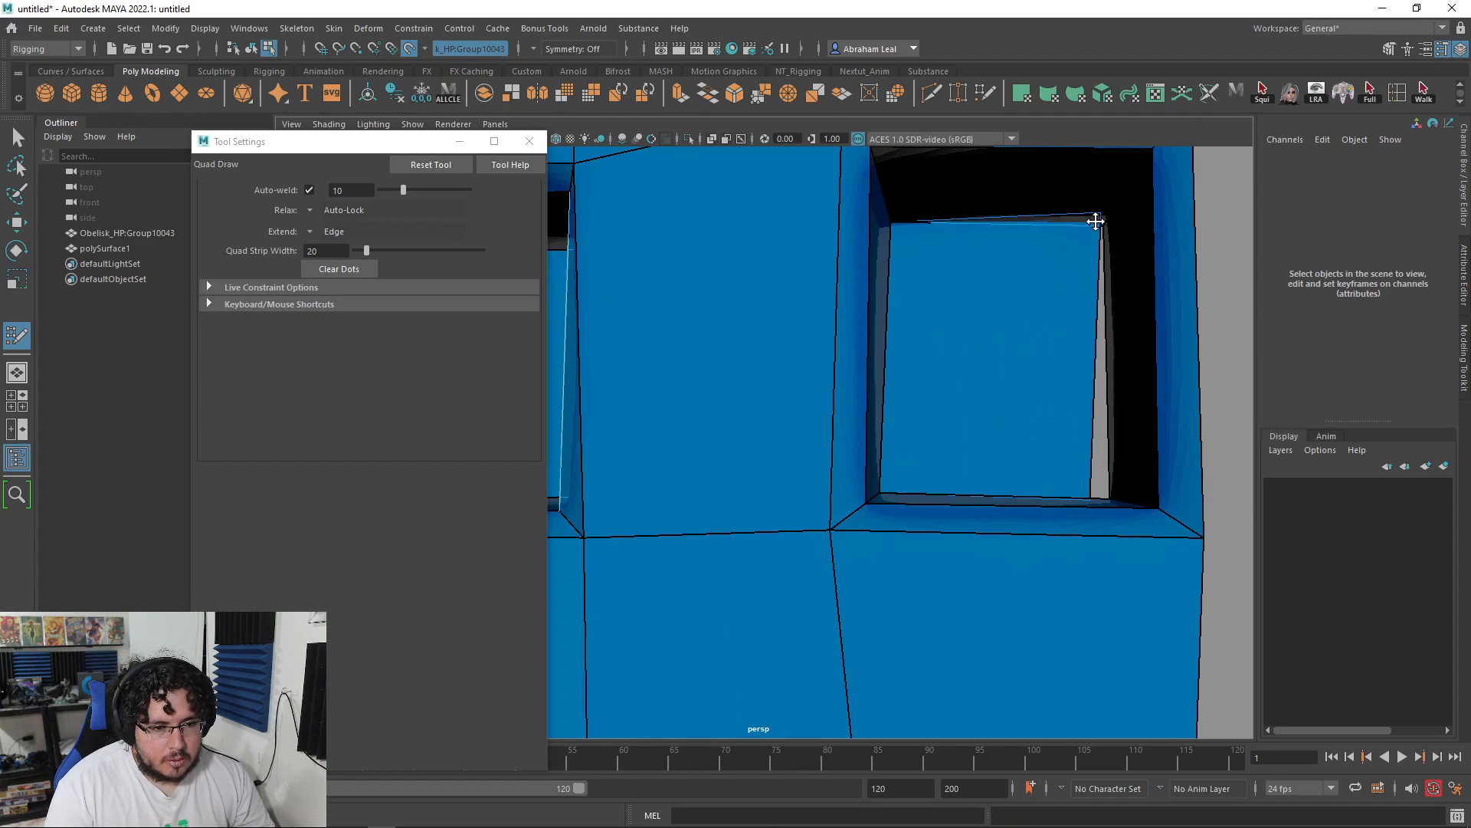
drag(1098, 215, 1099, 222)
alt+drag(1055, 355, 1095, 430)
alt+right_drag(1095, 429, 881, 391)
alt+drag(881, 391, 858, 483)
Step: Reframe on the pedestal front and pull a new quad strip down from the window's bottom edge
alt+right_drag(859, 484, 755, 444)
alt+drag(754, 444, 781, 475)
alt+middle_drag(782, 476, 831, 452)
alt+right_drag(832, 453, 885, 494)
drag(831, 460, 826, 479)
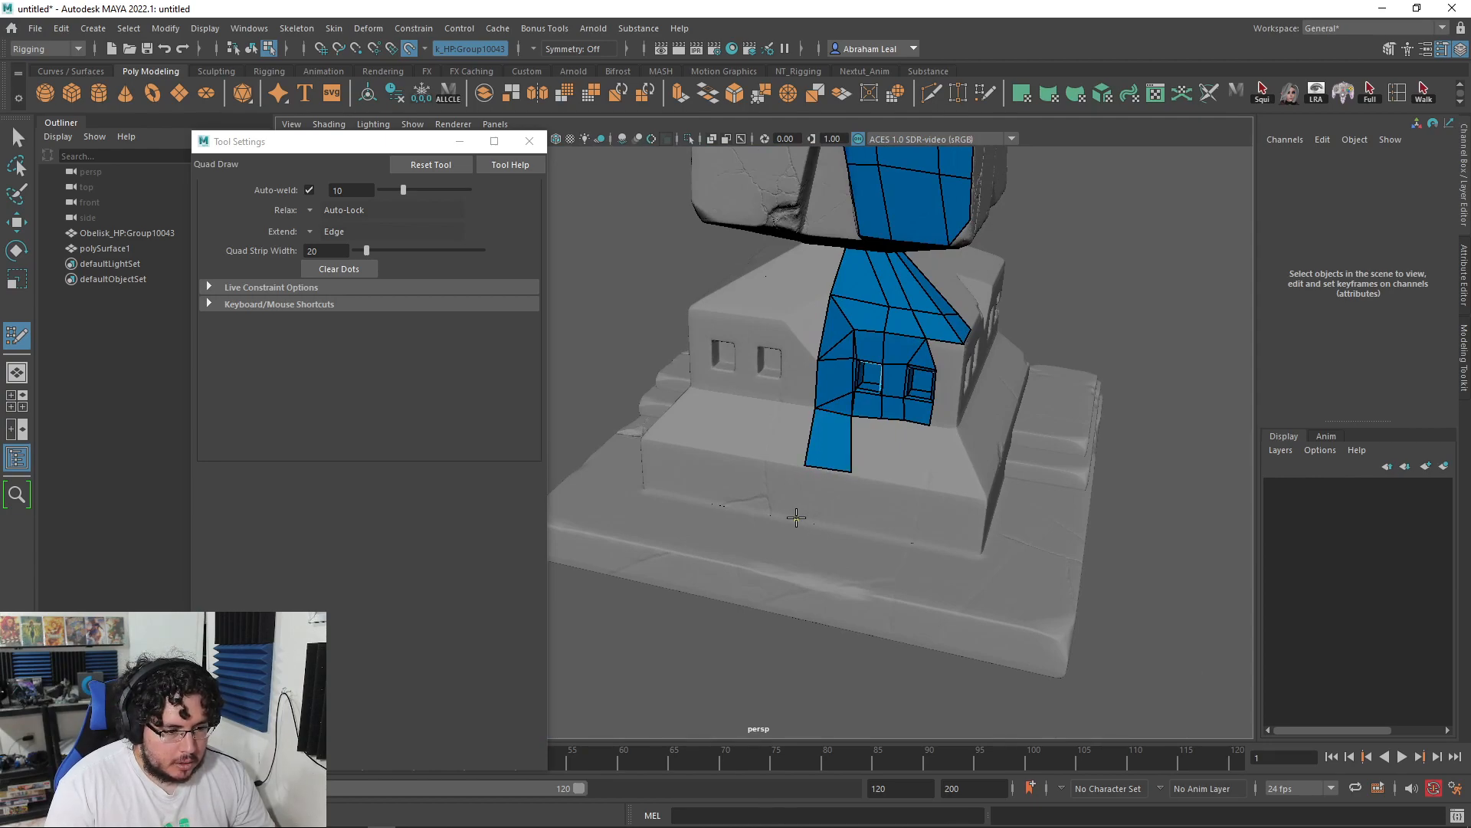
Step: Fill three successive quads down the pedestal wall until the strip reaches the base
shift+click(831, 515)
click(846, 591)
shift+click(837, 559)
alt+drag(837, 559, 864, 502)
click(771, 564)
shift+click(801, 582)
Step: Orbit around the obelisk to inspect the column's lower block and its underside
mouse_move(760, 471)
alt+right_down()
mouse_move(815, 503)
mouse_move(761, 484)
alt+right_up()
alt+drag(760, 484, 795, 453)
alt+middle_drag(794, 453, 827, 460)
mouse_move(713, 378)
alt+mouse_down()
mouse_move(724, 391)
mouse_move(698, 374)
alt+mouse_up()
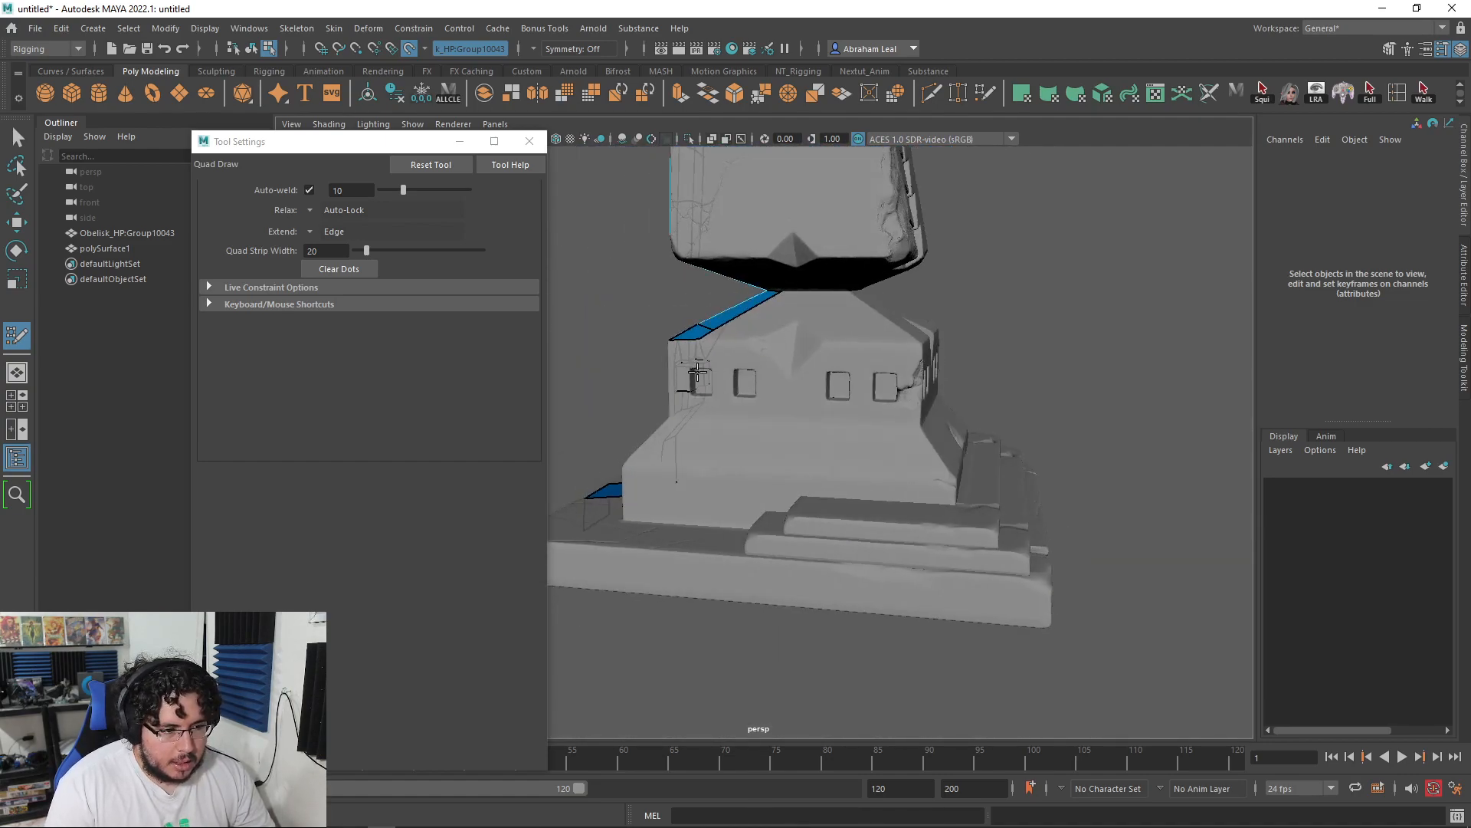
alt+drag(850, 377, 899, 394)
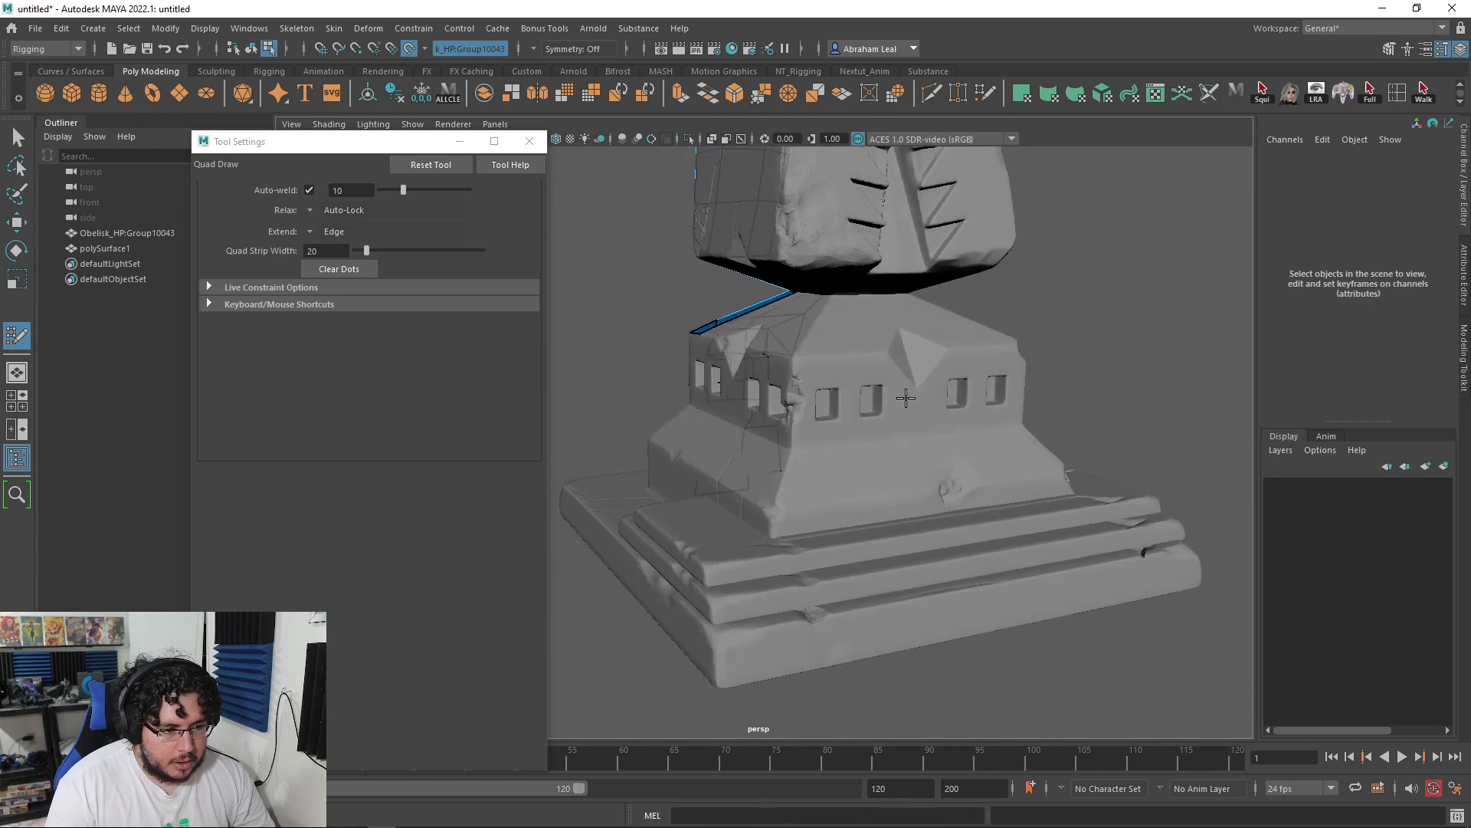
alt+right_drag(917, 393, 820, 381)
alt+right_drag(955, 389, 1004, 397)
alt+middle_drag(1004, 397, 1011, 426)
alt+drag(882, 406, 938, 410)
alt+middle_drag(938, 410, 941, 468)
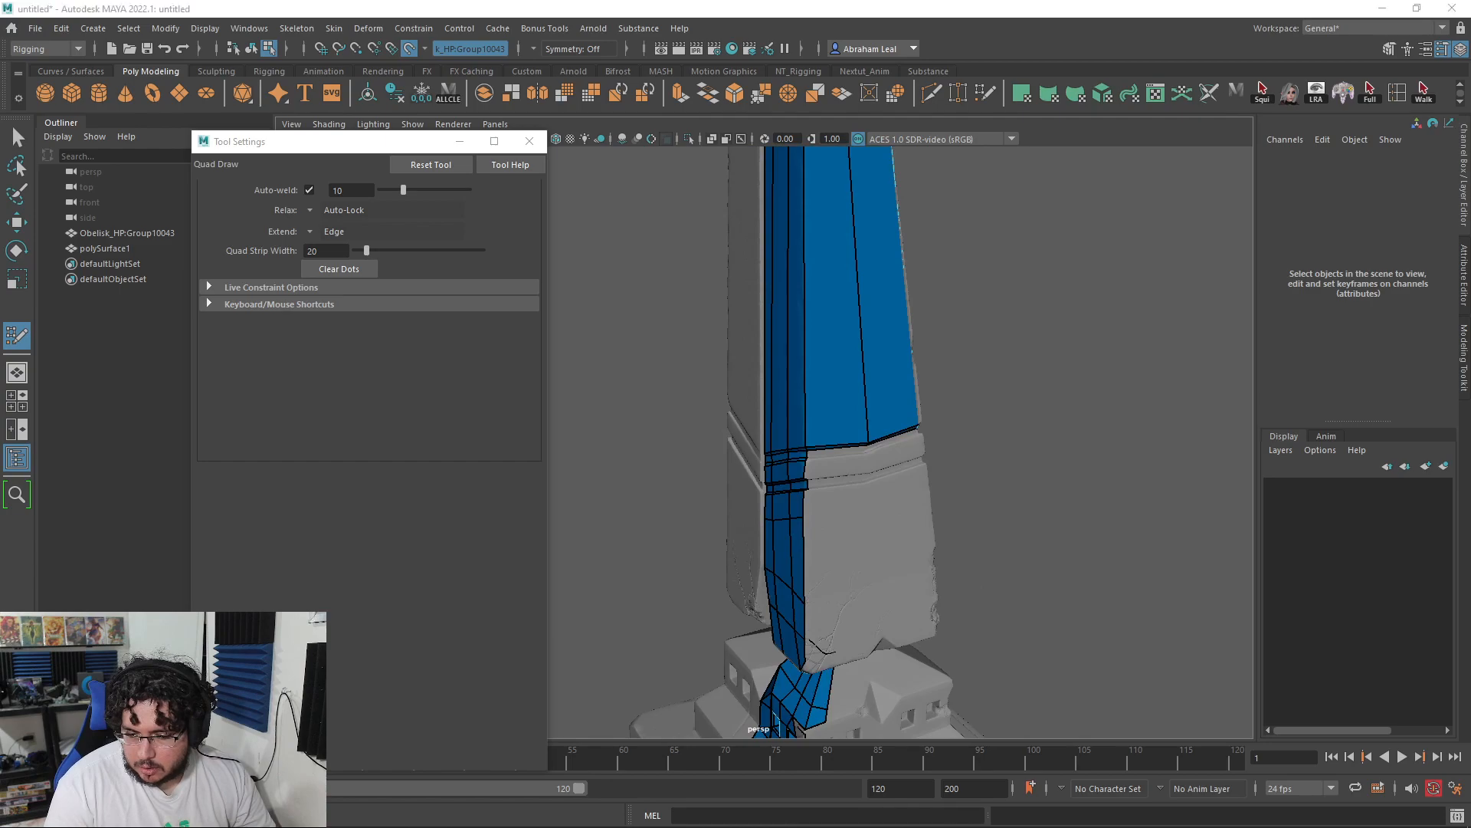
alt+drag(820, 360, 890, 345)
alt+middle_drag(890, 345, 884, 306)
alt+right_drag(920, 568, 973, 591)
alt+drag(973, 591, 926, 568)
alt+middle_drag(926, 568, 926, 322)
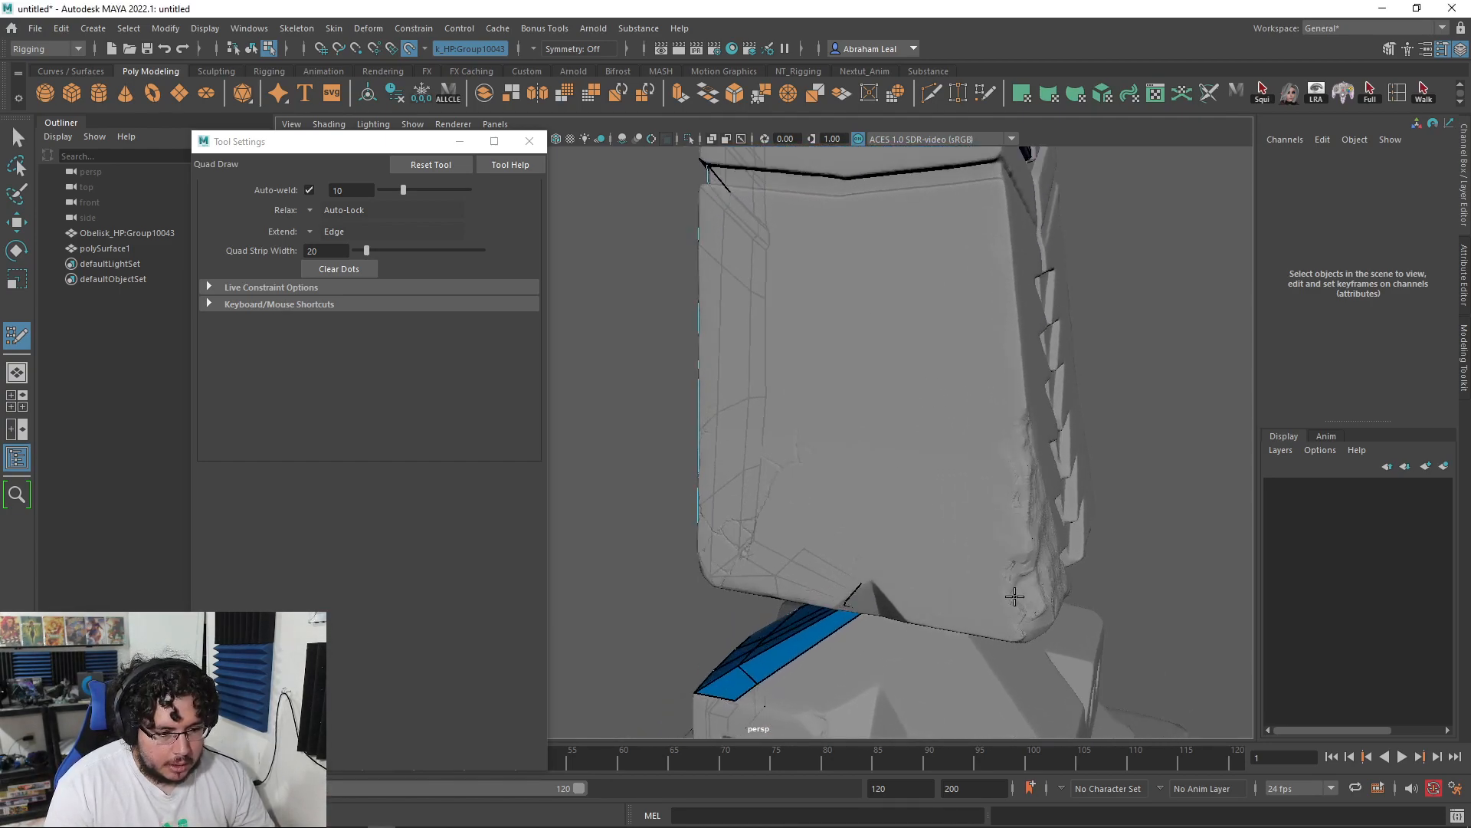
alt+drag(1015, 594, 903, 575)
alt+right_drag(904, 574, 950, 529)
alt+drag(950, 528, 878, 324)
Step: Start the lower-block patch with a dot and two adjacent quads
click(771, 261)
shift+click(824, 326)
alt+drag(804, 279, 852, 475)
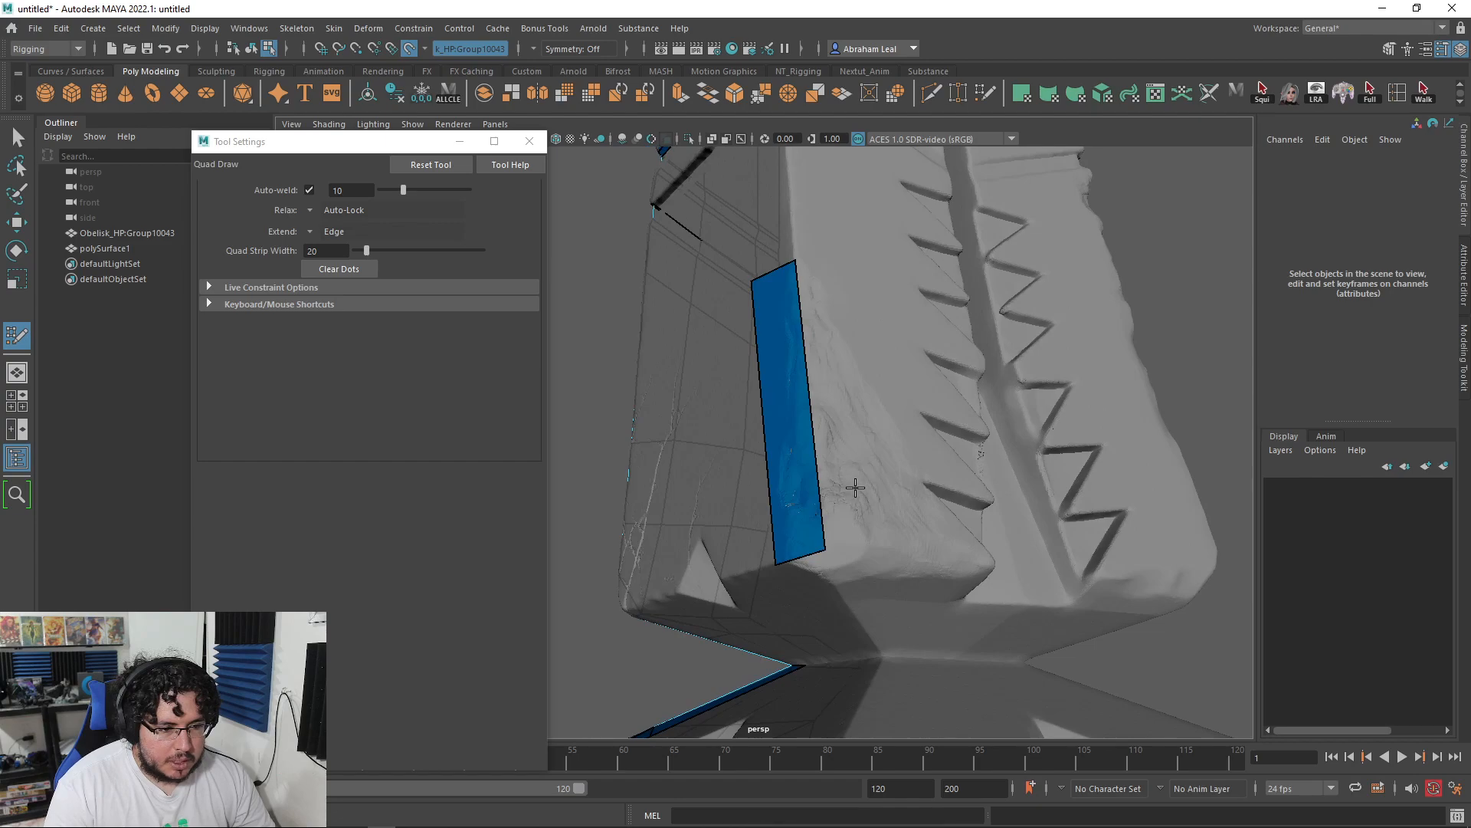
shift+click(843, 332)
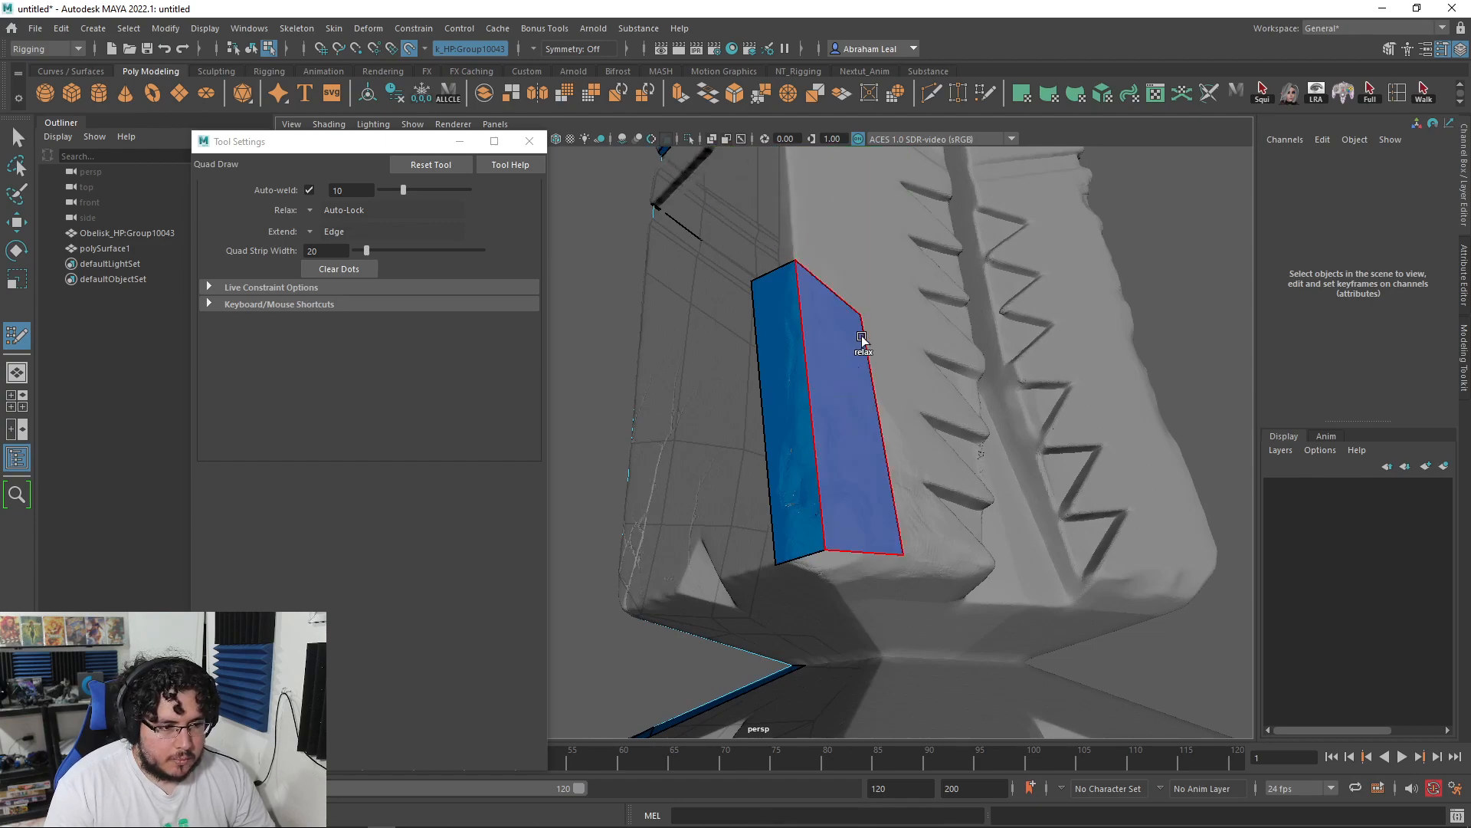
alt+drag(860, 279, 896, 400)
Step: Insert two horizontal edge loops across the quads and split both columns lengthwise
ctrl+click(916, 407)
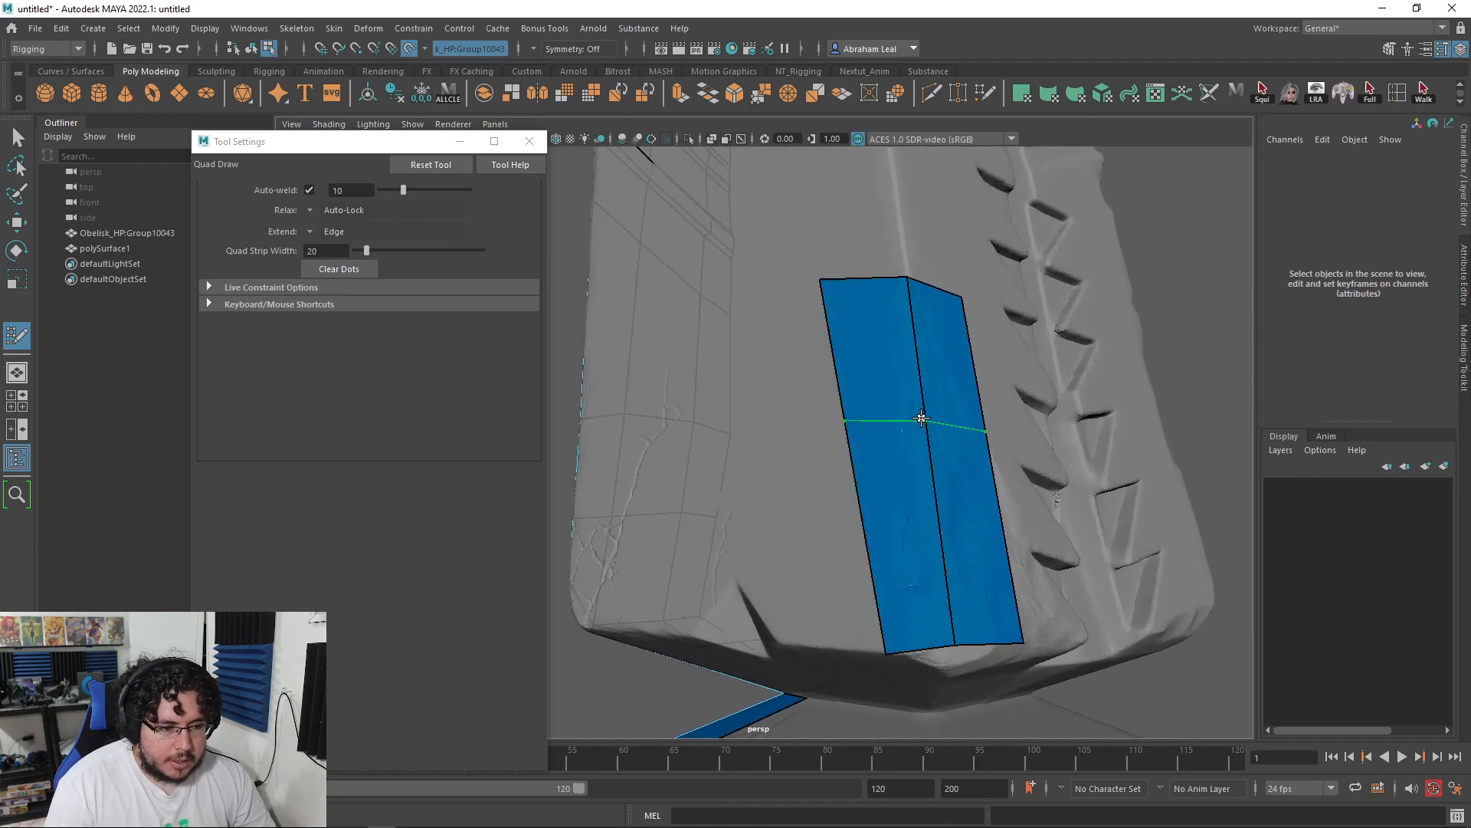
ctrl+click(929, 534)
ctrl+click(910, 526)
ctrl+click(963, 526)
Step: Weld the top-left corner into a triangle and reshape the strip's vertices to the block
drag(872, 279, 907, 278)
drag(843, 399, 824, 281)
drag(883, 397, 891, 397)
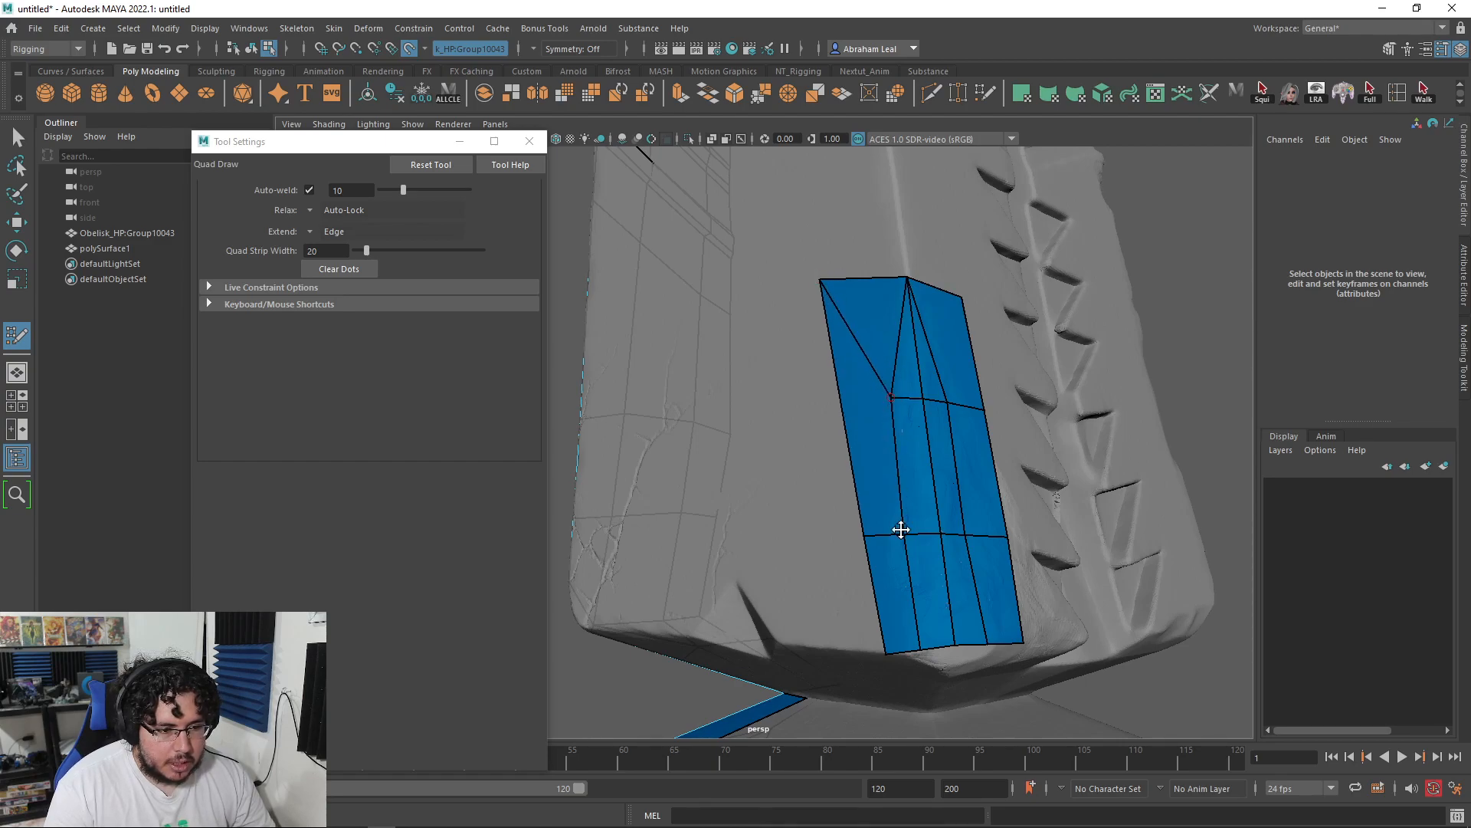
drag(886, 652, 927, 483)
alt+right_drag(927, 483, 1007, 450)
drag(1080, 438, 1053, 355)
alt+drag(1057, 361, 932, 424)
Step: Add a loop across the strip's bottom, undoing a misplaced extra quad
alt+drag(833, 454, 920, 504)
alt+right_drag(1044, 542, 977, 528)
alt+drag(977, 529, 903, 488)
ctrl+click(981, 502)
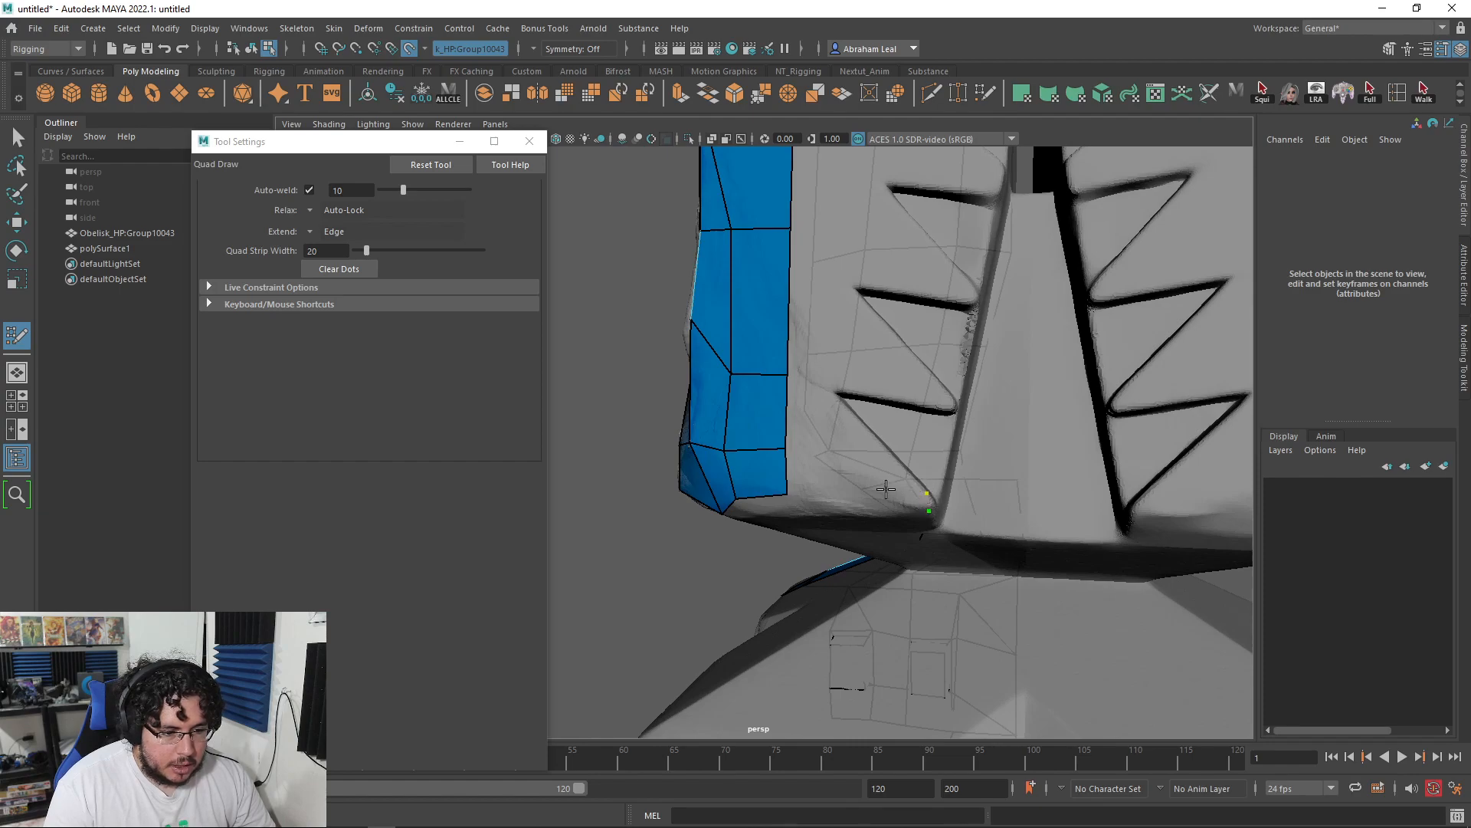
shift+click(868, 491)
drag(927, 495, 930, 500)
key(ctrl+z)
key(ctrl+z)
Step: Delete the strip's left border loop and pull a new strip out to its left
alt+right_drag(923, 490, 813, 452)
alt+drag(774, 418, 834, 417)
drag(835, 341, 846, 324)
ctrl+shift+click(850, 366)
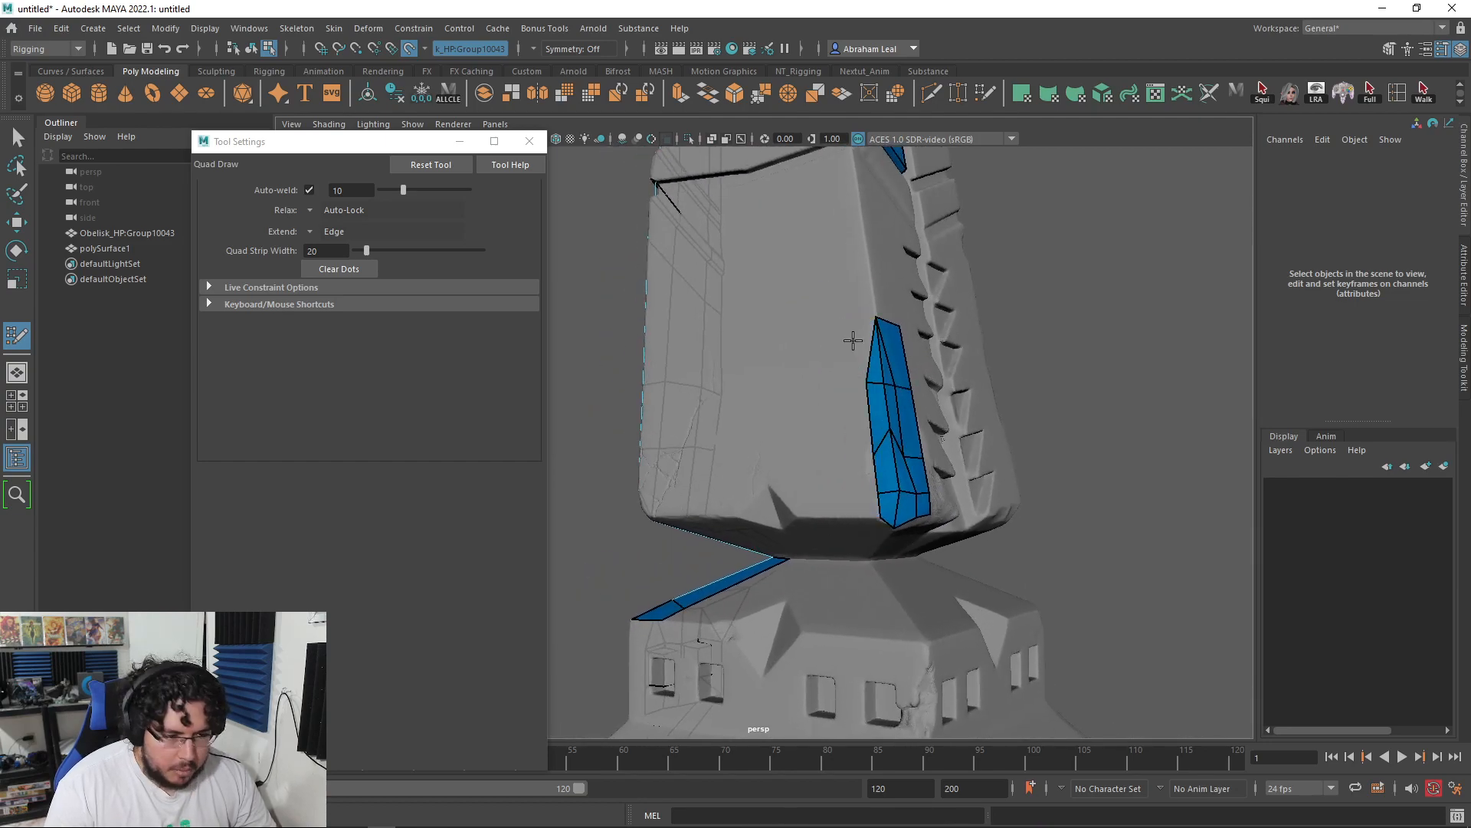
mouse_move(844, 345)
mouse_down()
mouse_move(825, 383)
mouse_move(844, 479)
mouse_up()
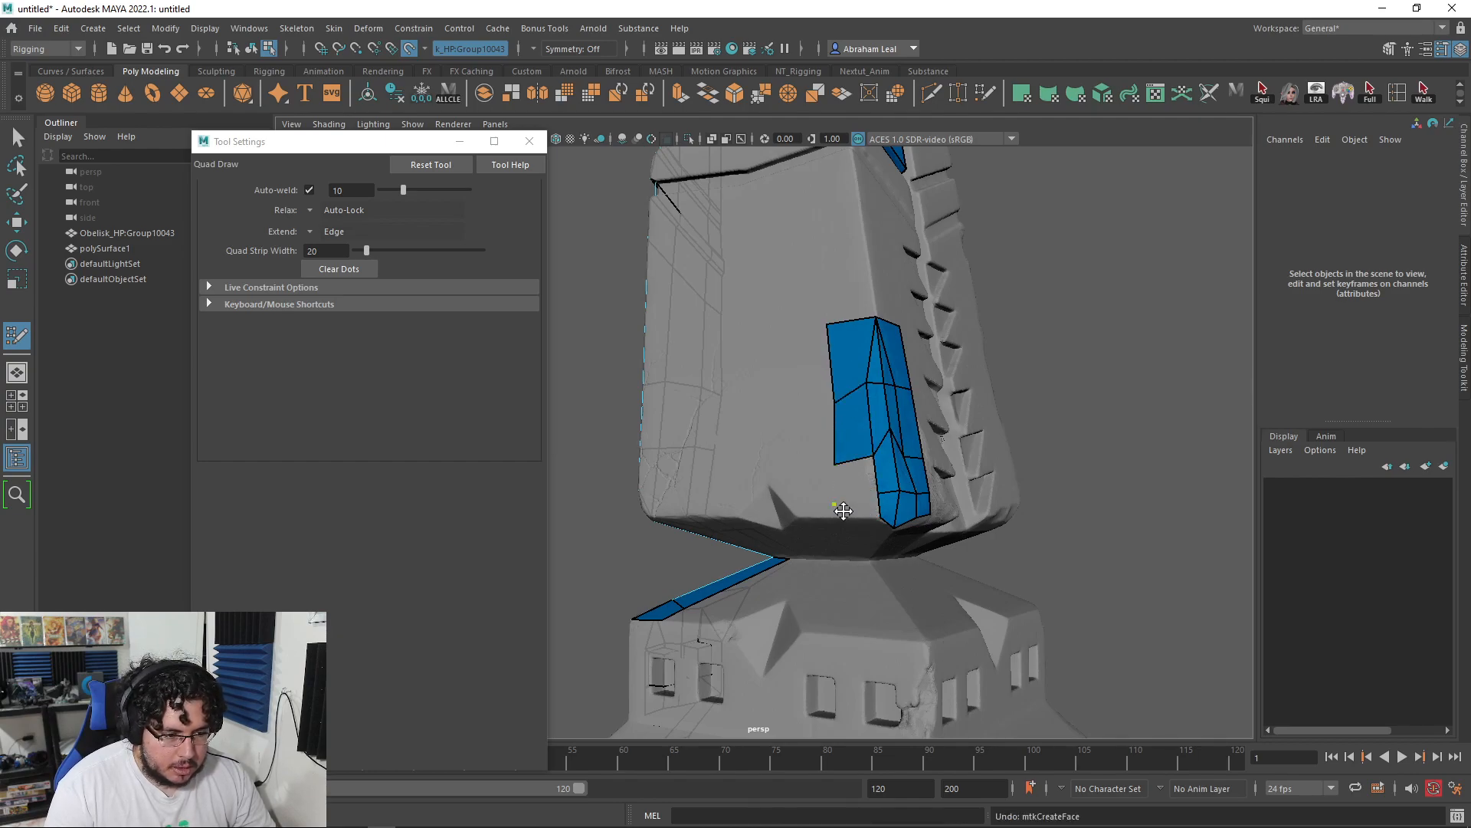
Step: Fill a quad below the left column and close the triangular hole
shift+click(851, 494)
drag(837, 500, 835, 513)
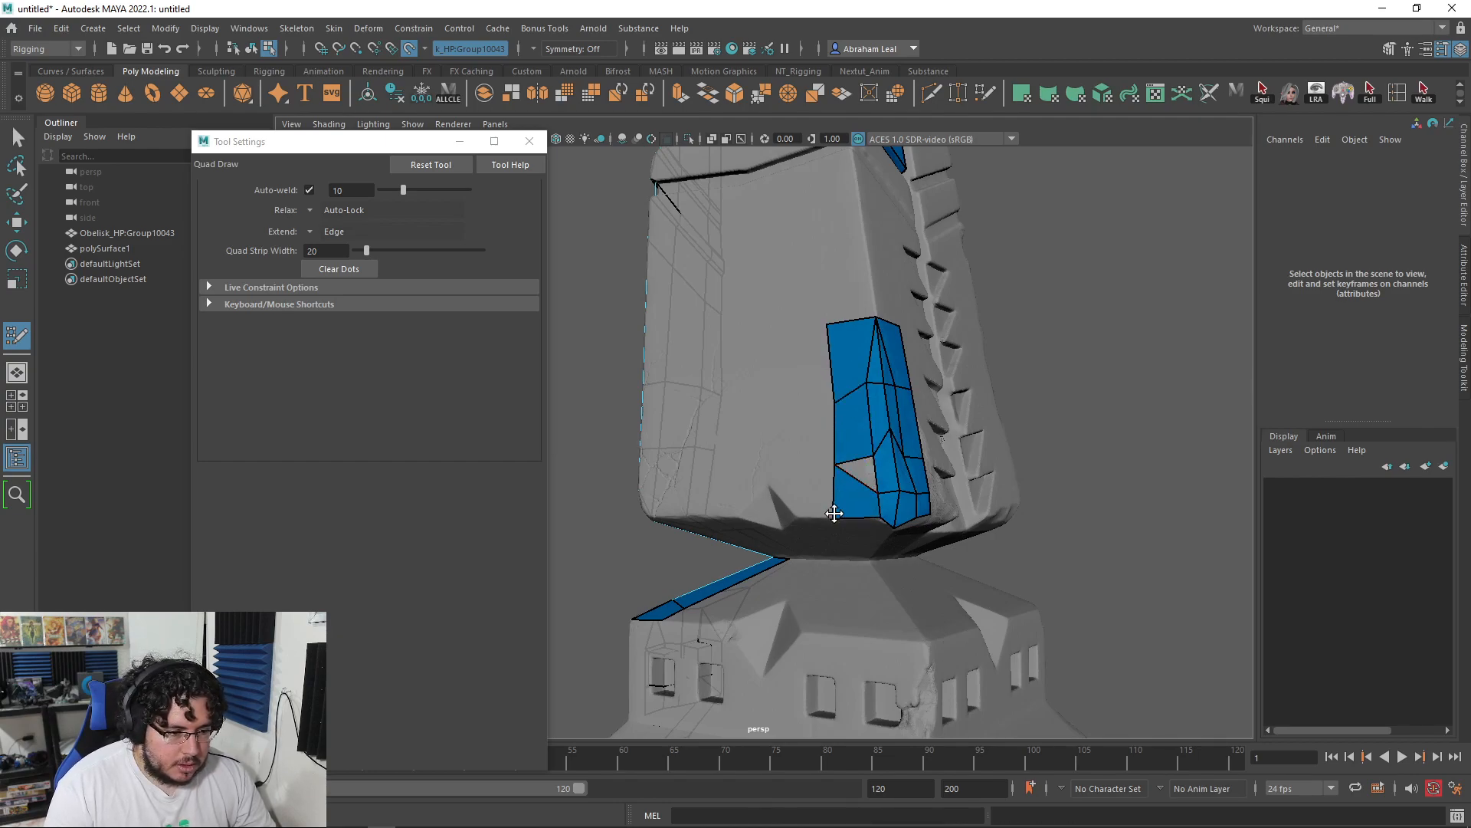
shift+click(861, 468)
scroll(835, 456, down, 4)
mouse_move(823, 383)
alt+mouse_down()
mouse_move(922, 368)
mouse_move(933, 401)
mouse_move(847, 427)
mouse_move(821, 417)
mouse_move(857, 411)
mouse_move(847, 398)
alt+mouse_up()
scroll(822, 418, up, 4)
mouse_move(863, 459)
alt+mouse_down()
mouse_move(844, 470)
mouse_move(863, 460)
alt+mouse_up()
Step: Fill two faces up the block between the left strip and new dots, then review the obelisk
click(863, 461)
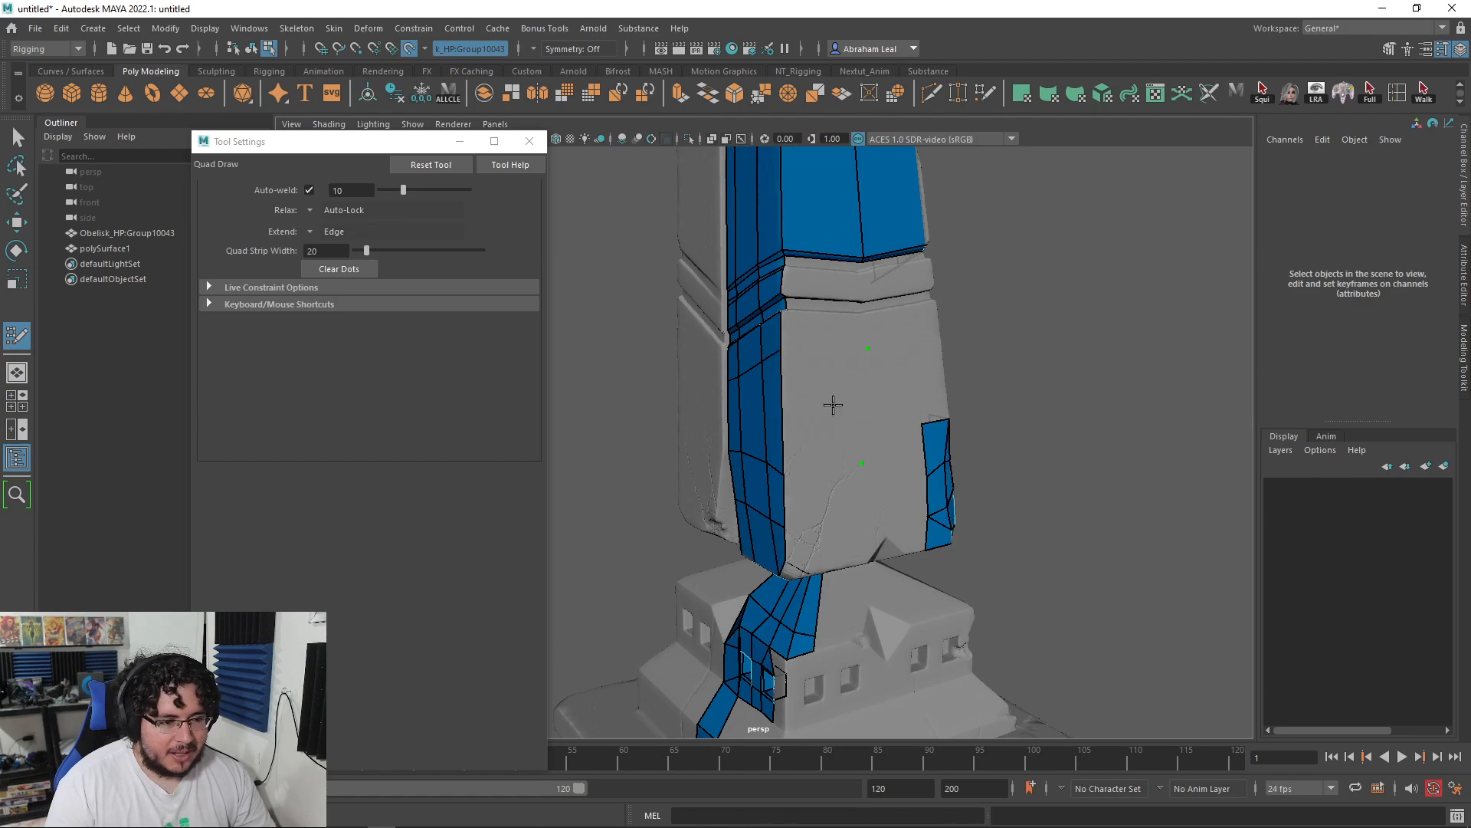
shift+click(829, 387)
click(863, 316)
shift+click(818, 335)
key(ctrl+z)
shift+click(828, 345)
alt+drag(829, 346, 893, 391)
alt+right_drag(893, 391, 910, 503)
alt+drag(909, 503, 887, 475)
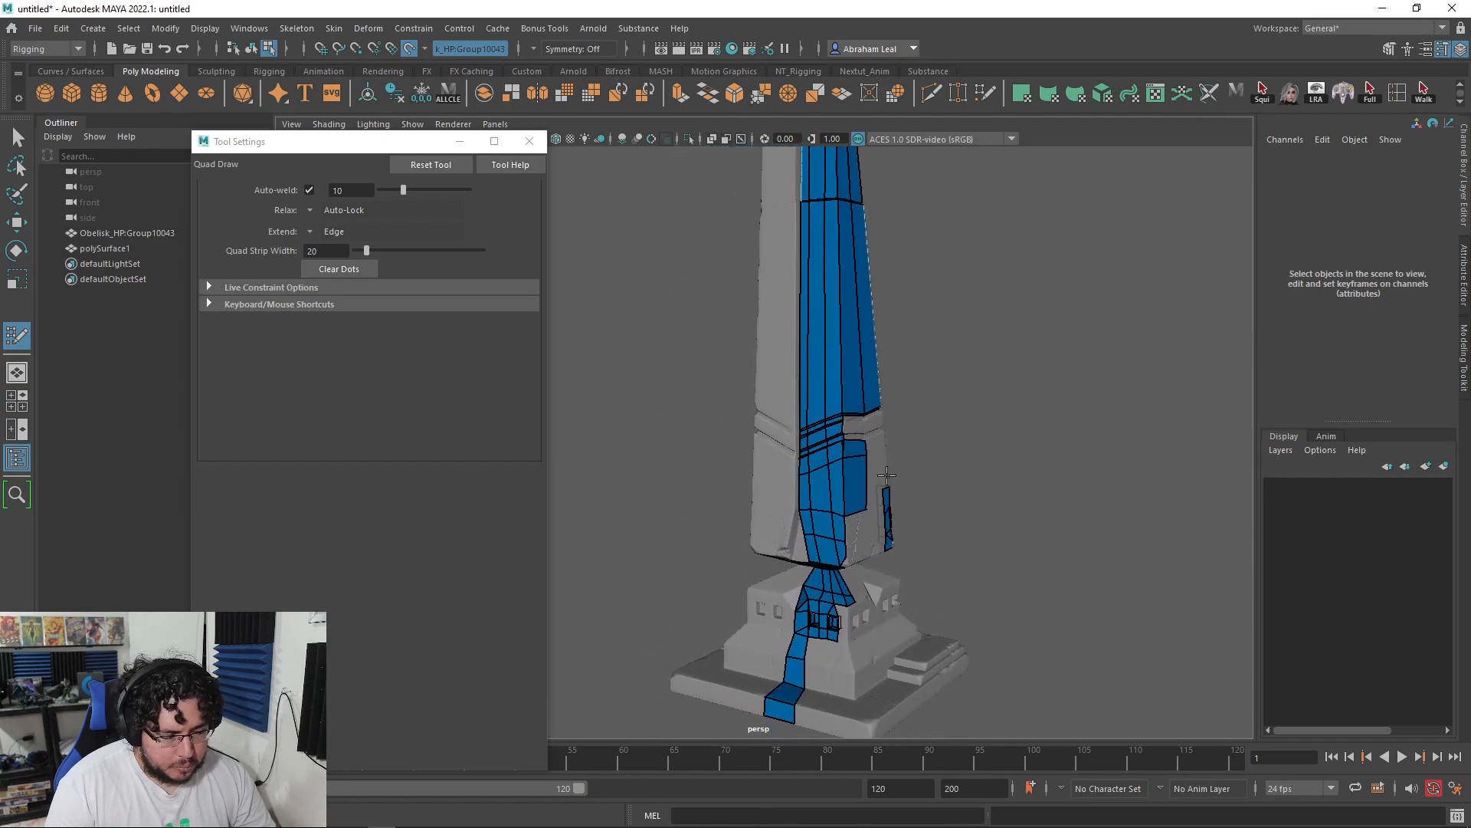